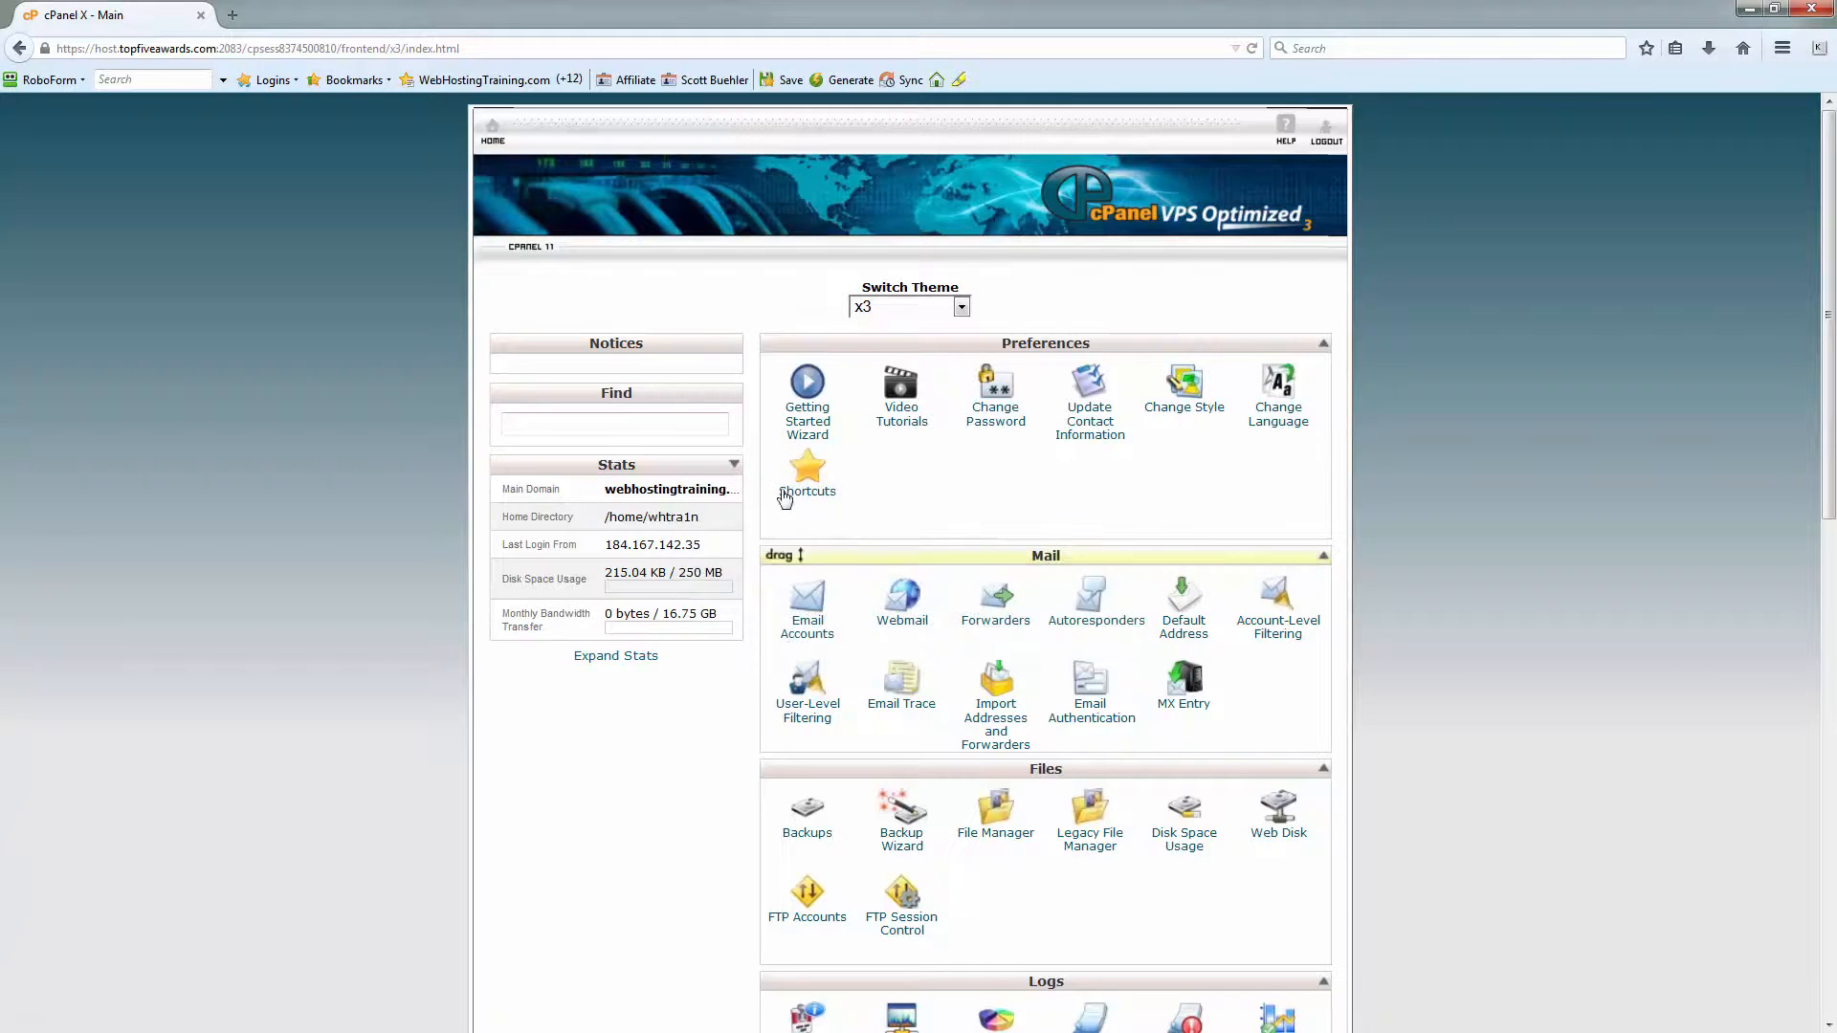
Open wordpress.org in a new browser tab and go to its WordPress 4.1 download page
{"action": "left_click", "coordinate": [233, 16]}
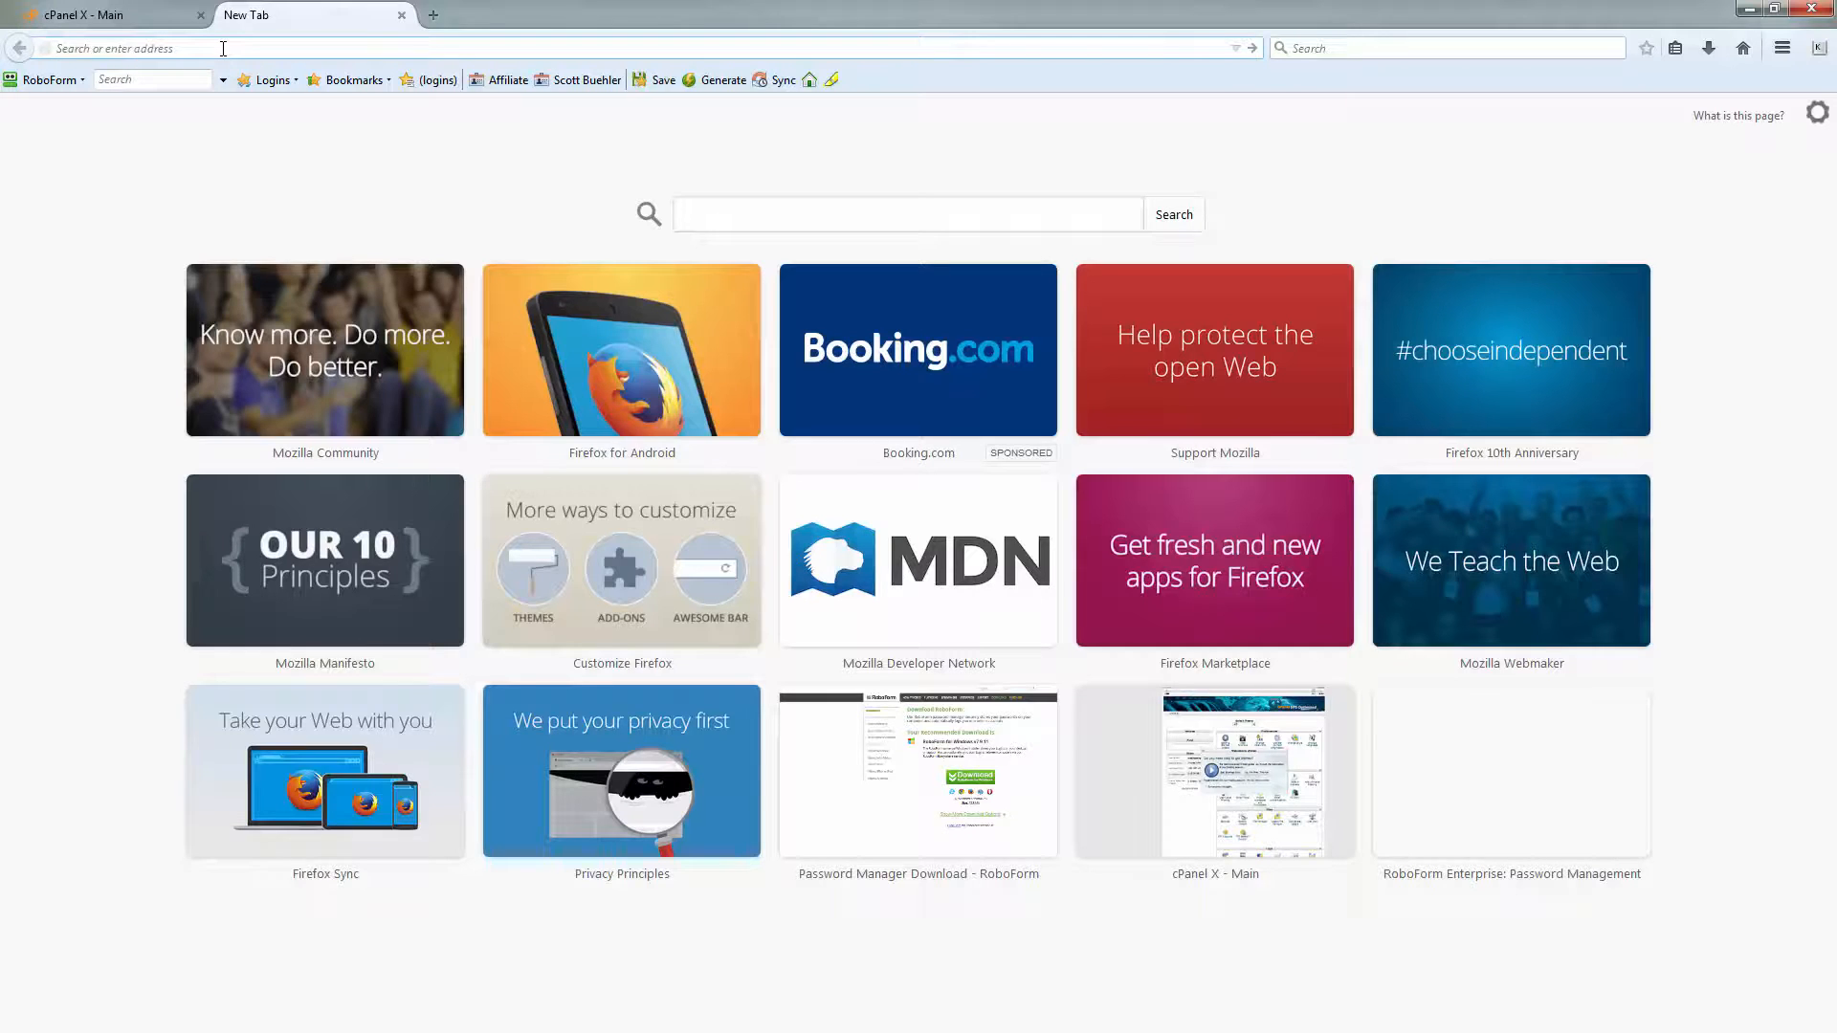
{"action": "type", "text": "wordpress.org"}
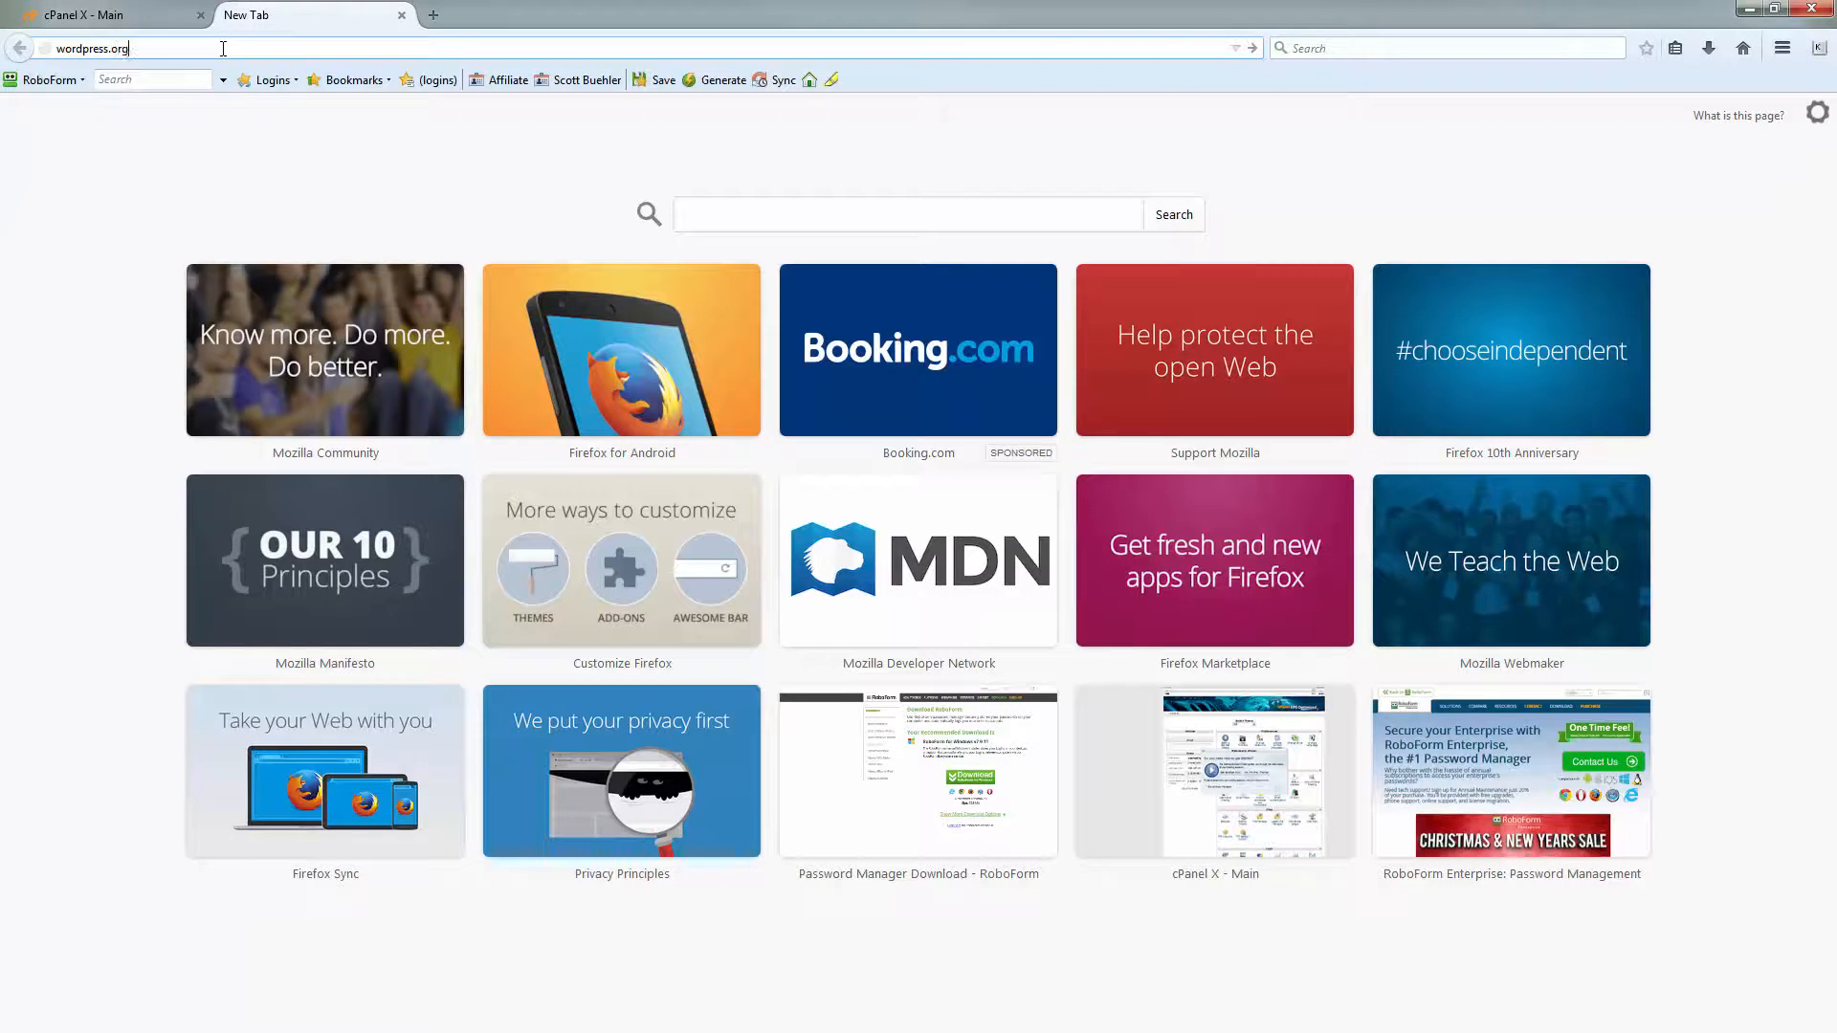
{"action": "key", "text": "Return"}
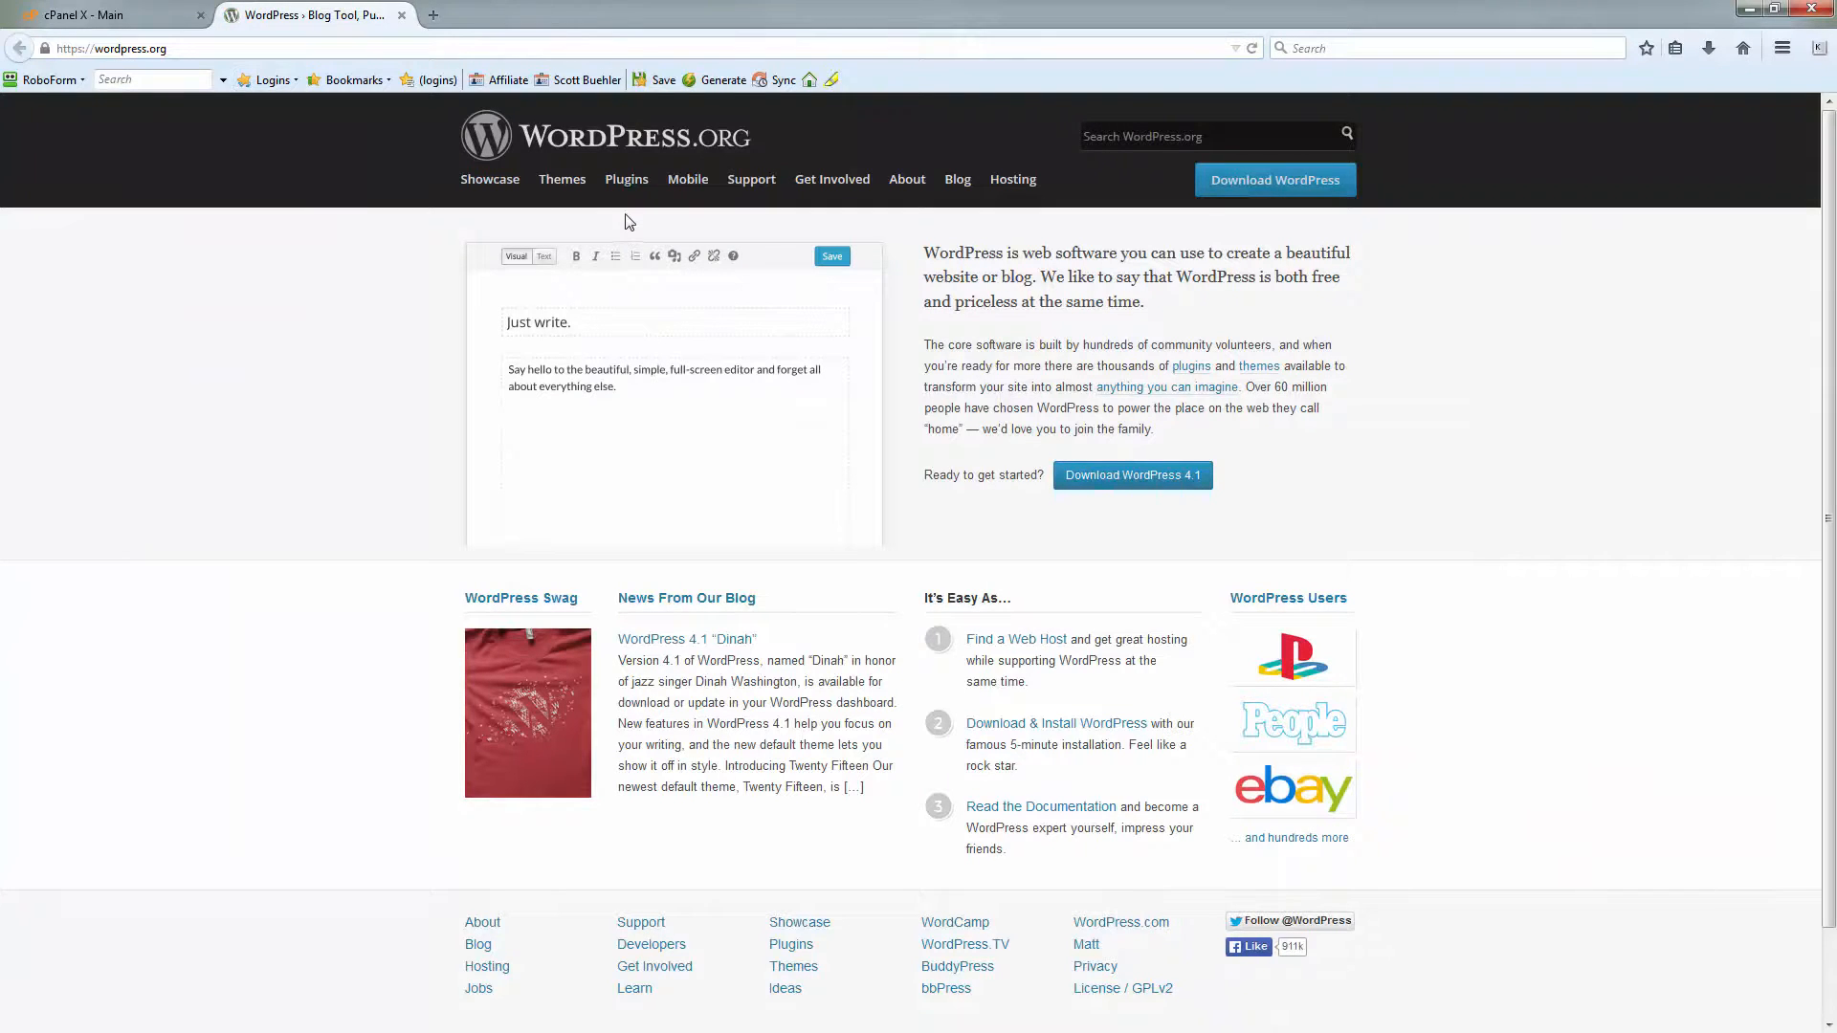
{"action": "left_click", "coordinate": [1131, 476]}
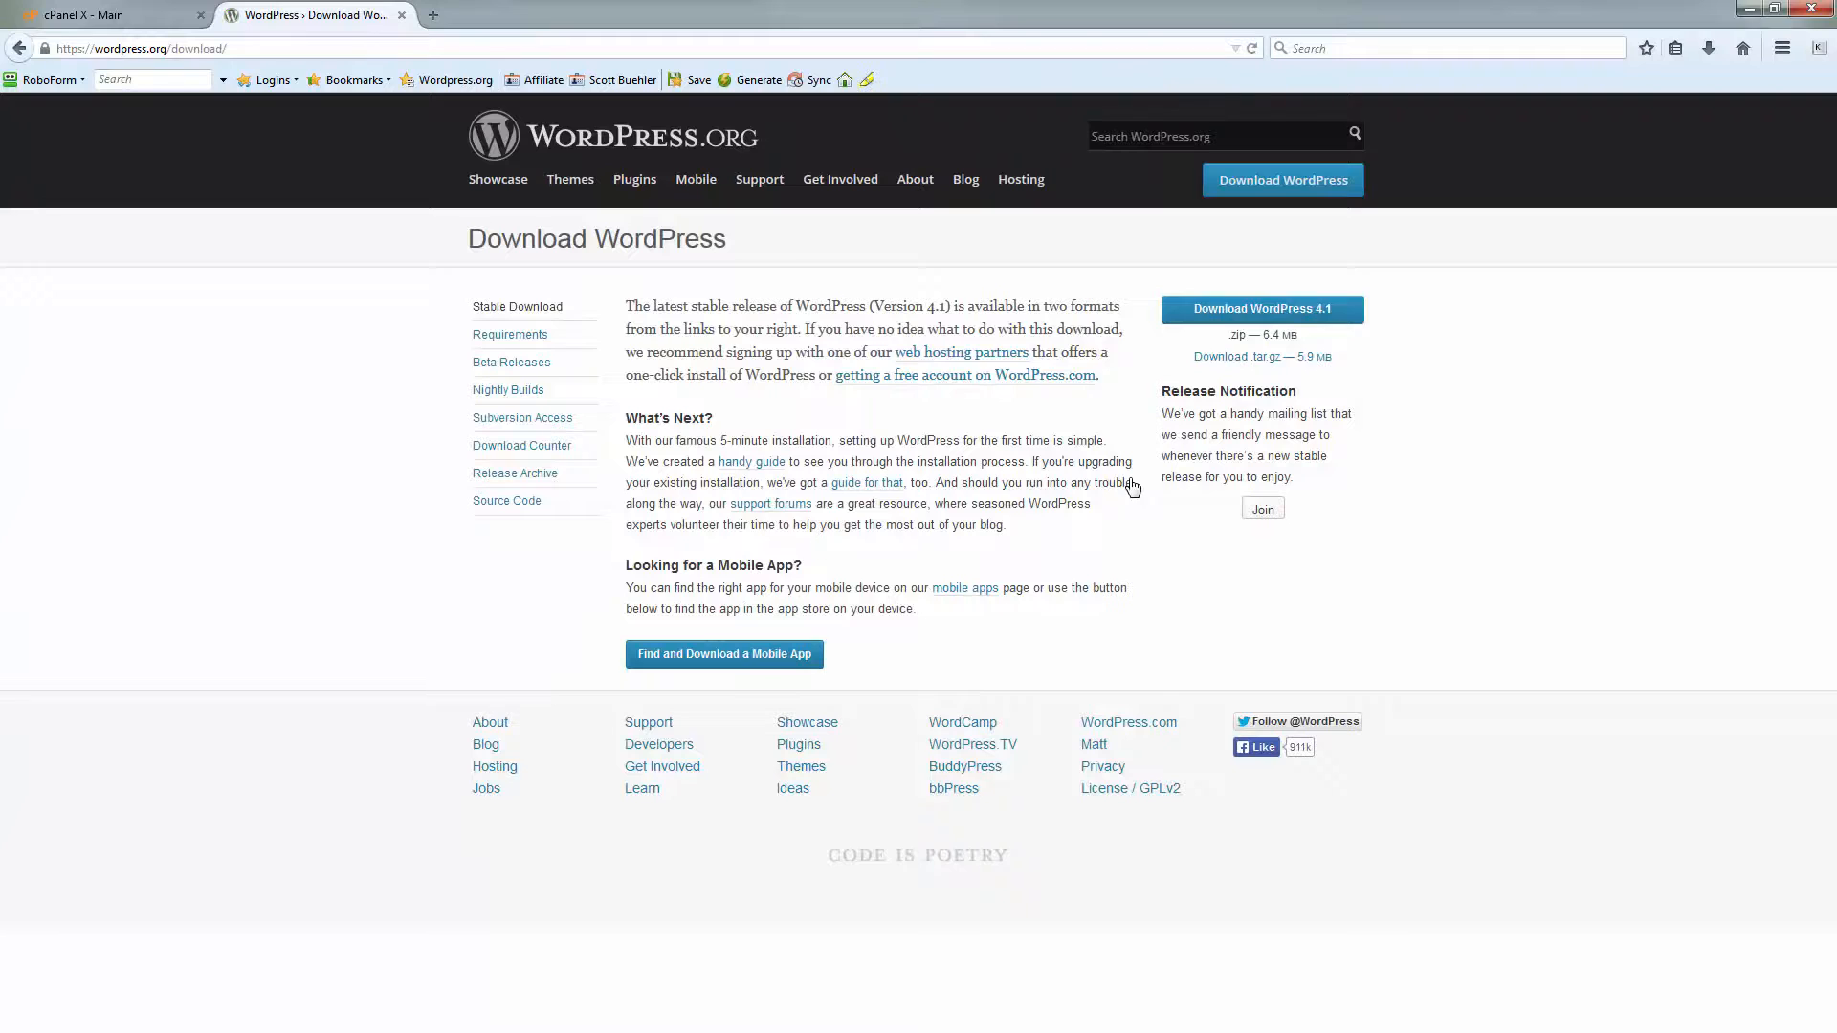
Download the WordPress 4.1 zip package and save wordpress-4.1.zip to the Desktop
{"action": "left_click", "coordinate": [1261, 316]}
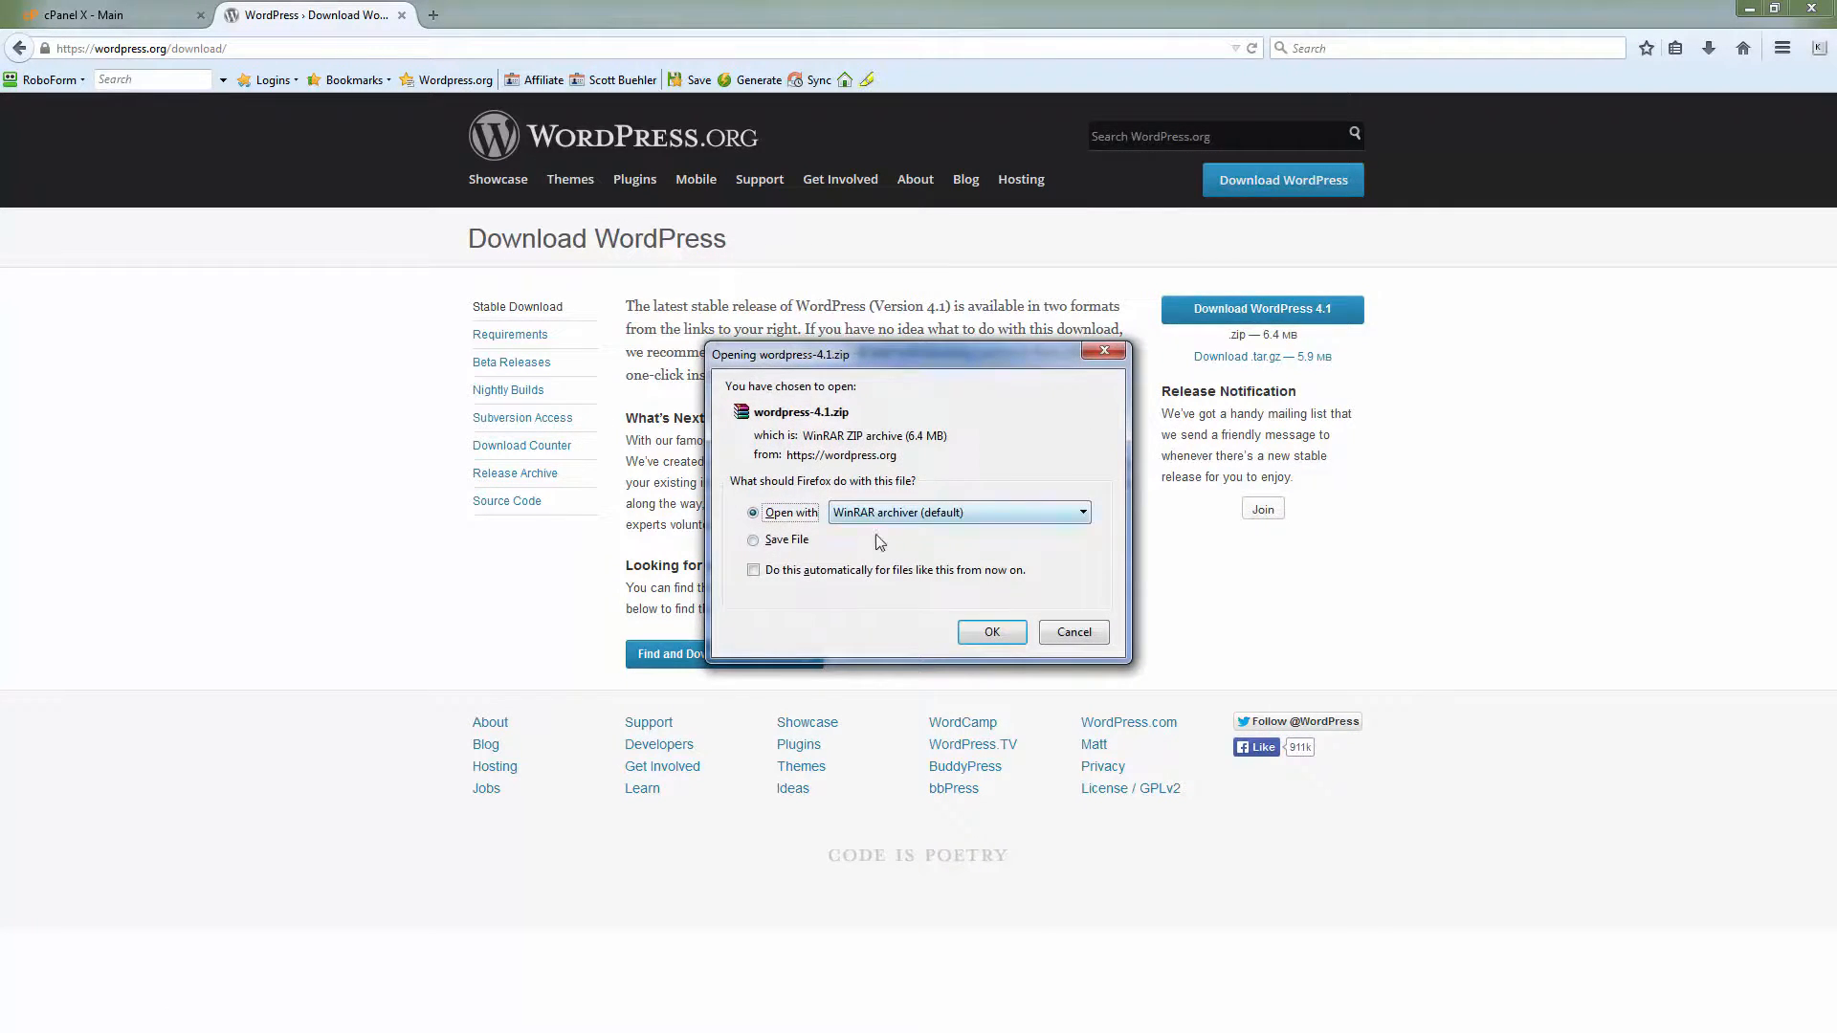
{"action": "left_click", "coordinate": [793, 548]}
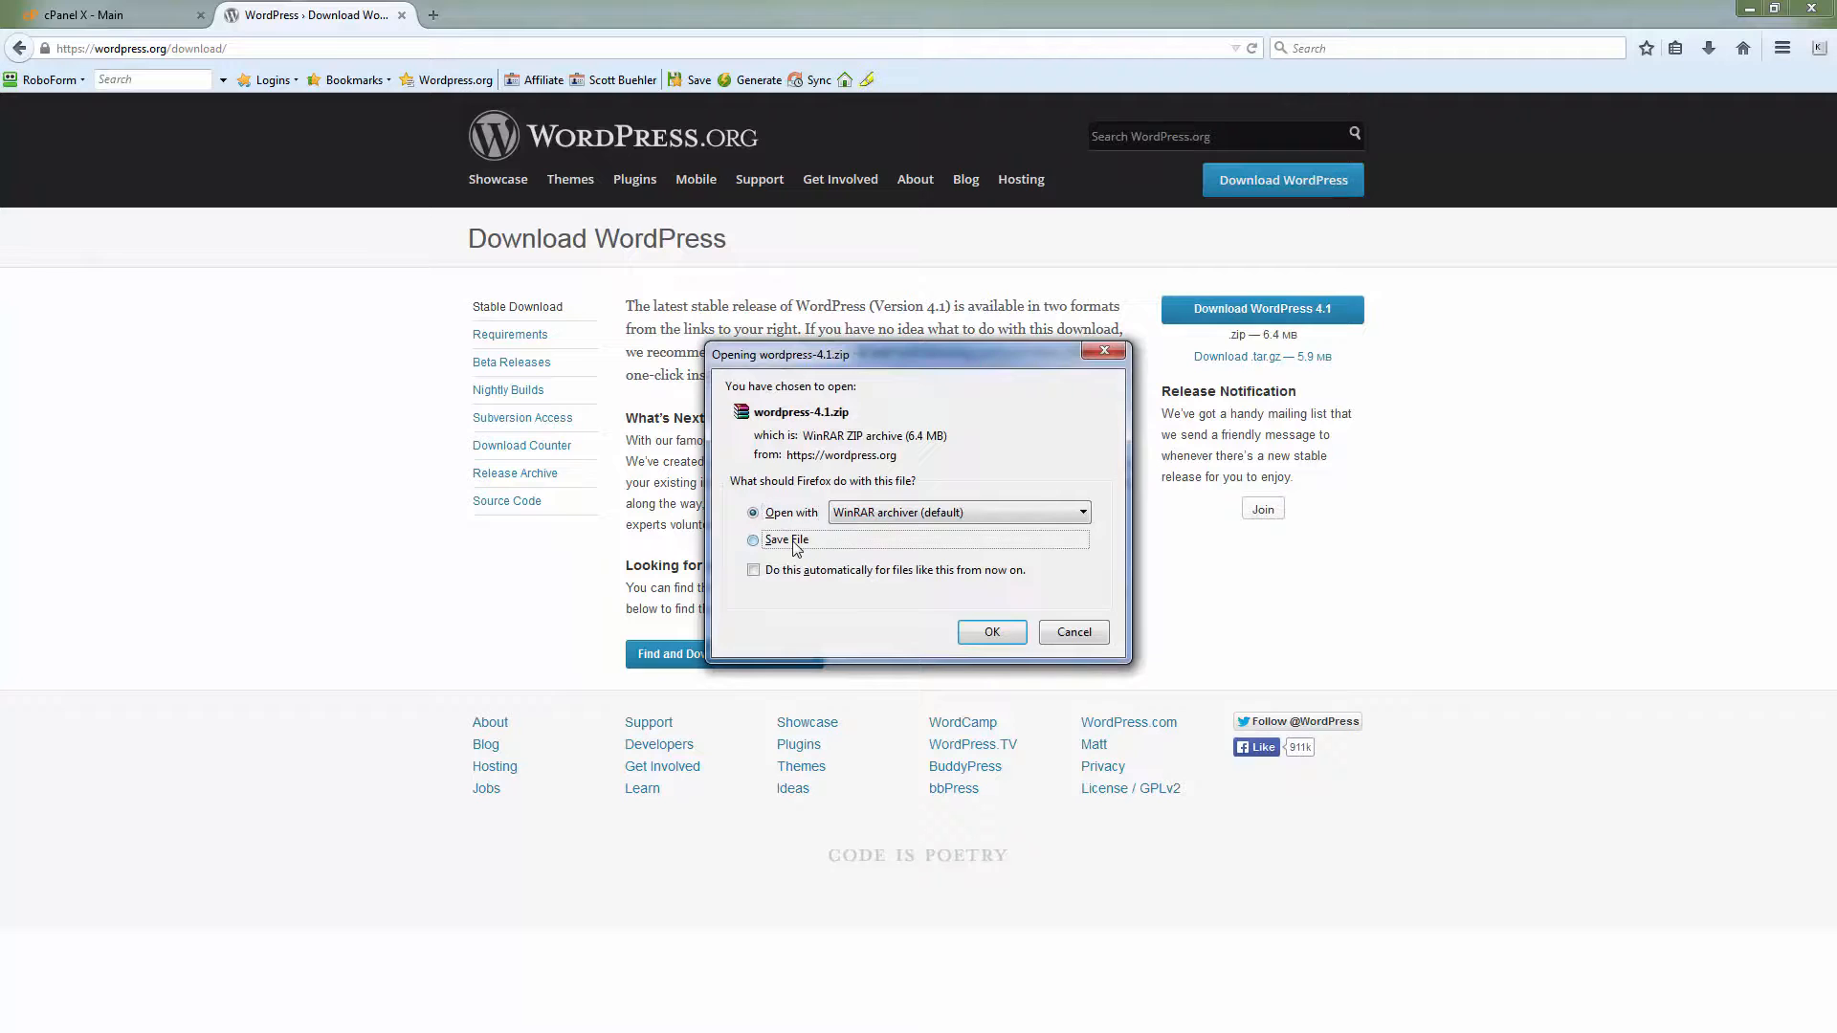
{"action": "left_click", "coordinate": [1010, 638]}
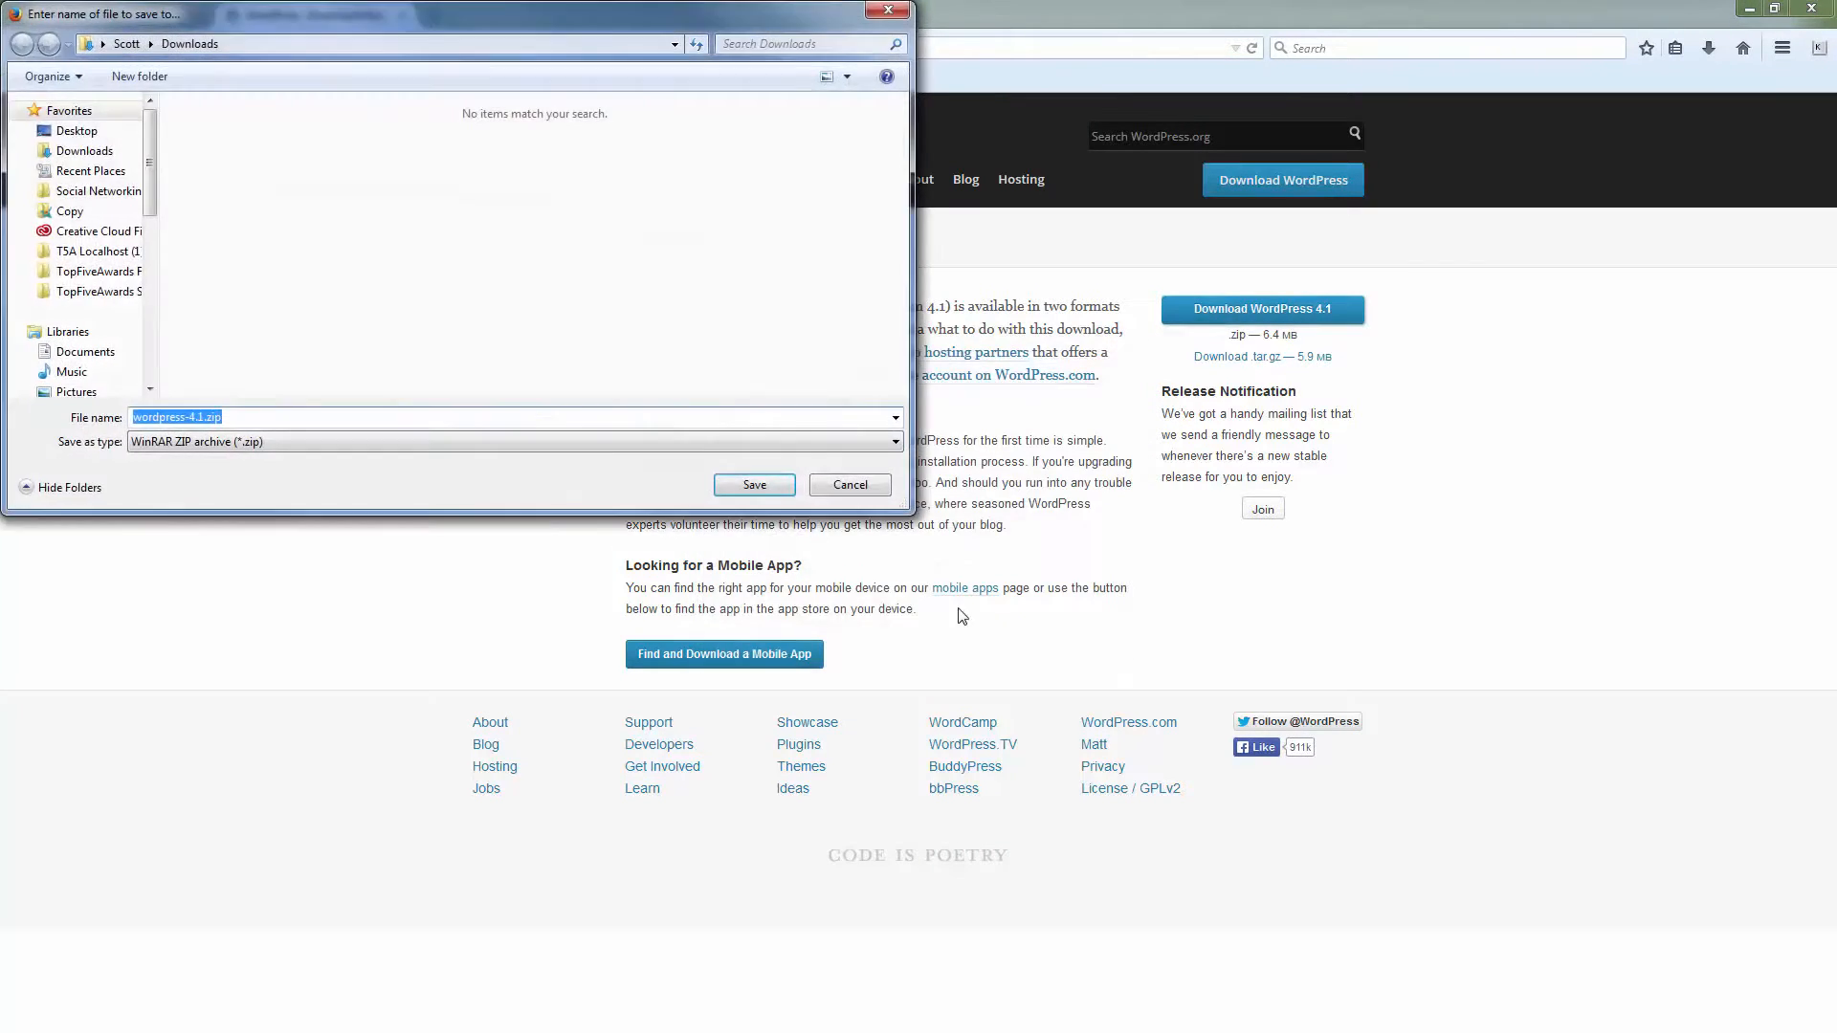
{"action": "left_click", "coordinate": [74, 132]}
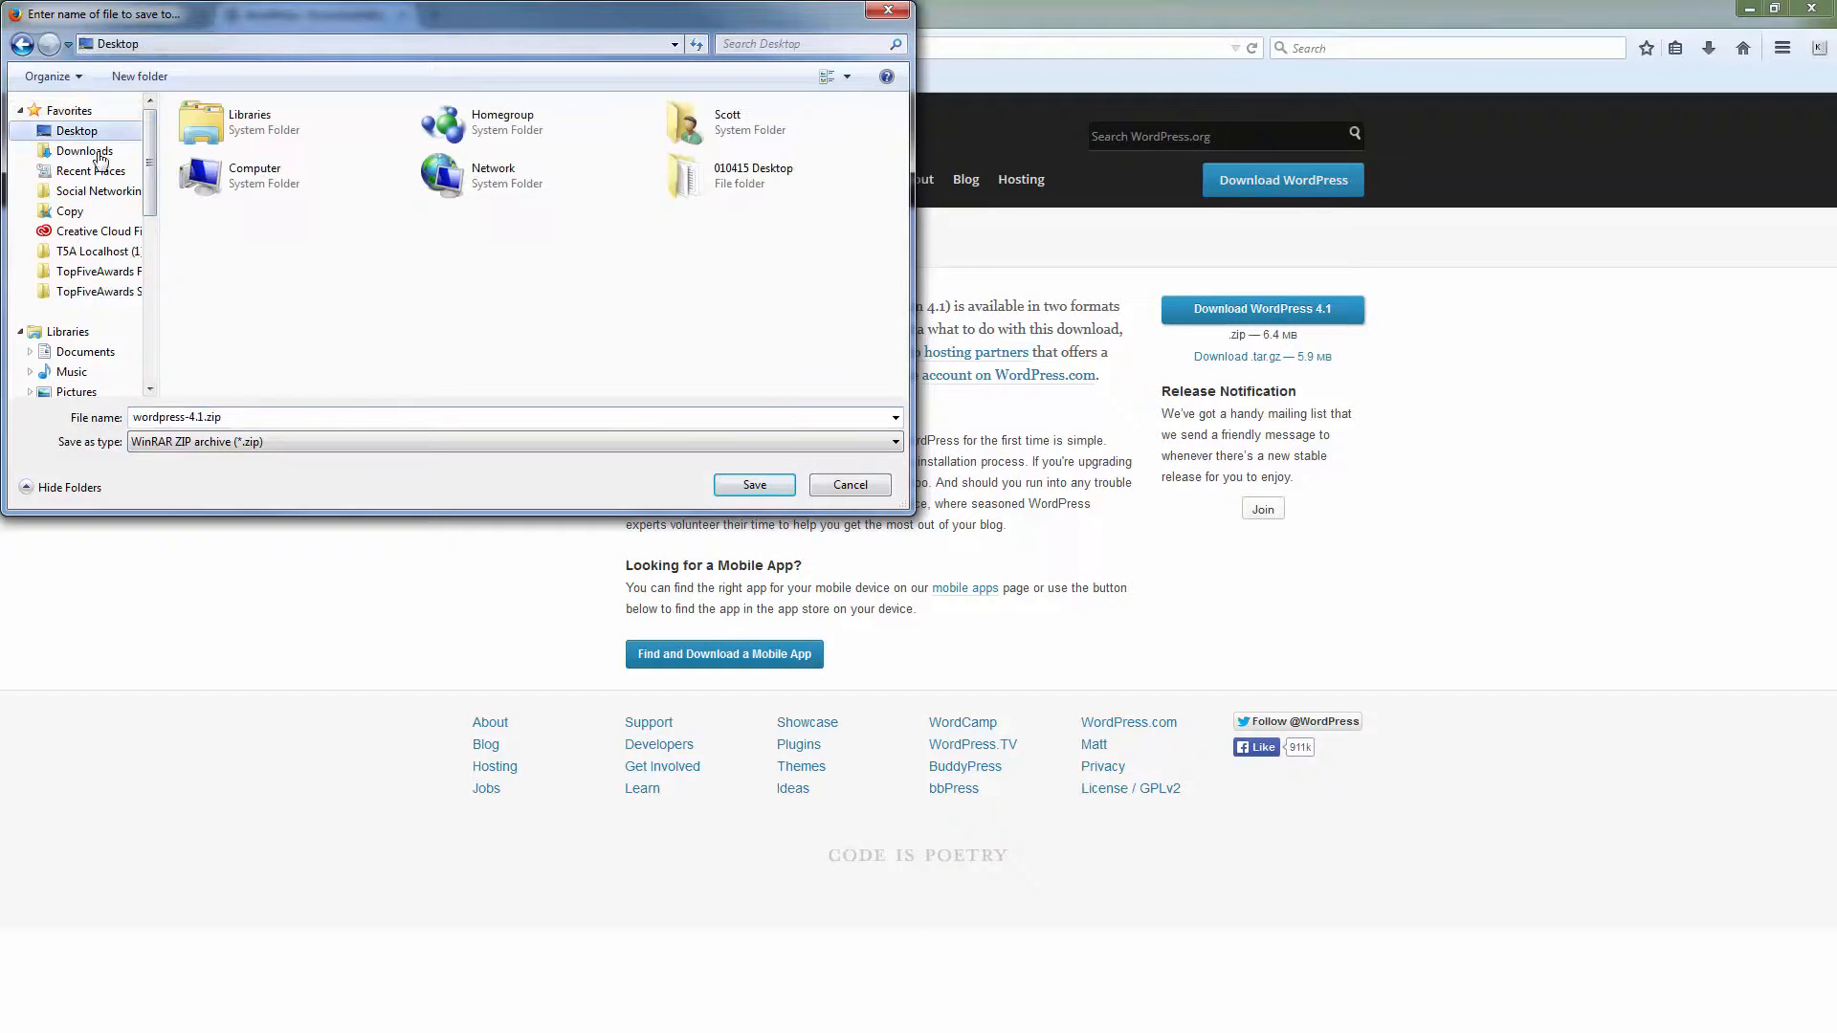
{"action": "left_click", "coordinate": [755, 486]}
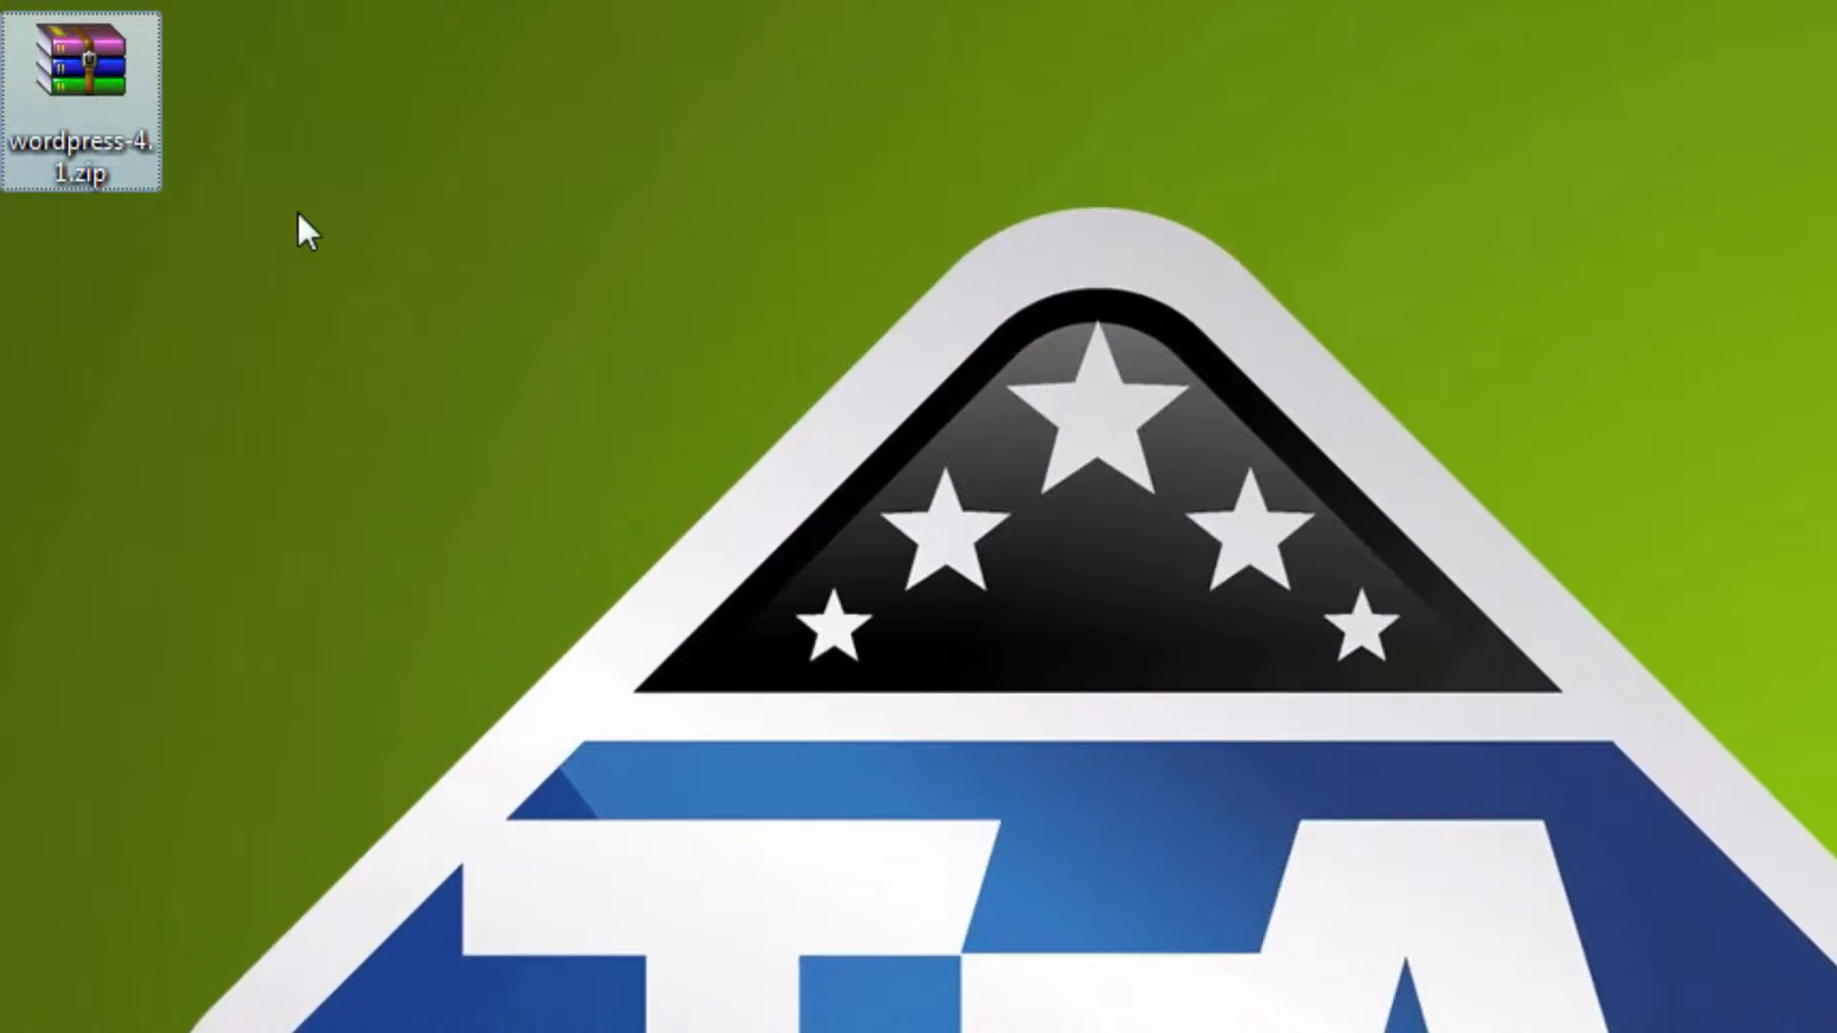
Extract wordpress-4.1.zip on the desktop into its own wordpress-4.1 folder
{"action": "left_click_drag", "start_coordinate": [74, 72], "coordinate": [83, 233]}
{"action": "left_click_drag", "start_coordinate": [107, 296], "coordinate": [107, 296]}
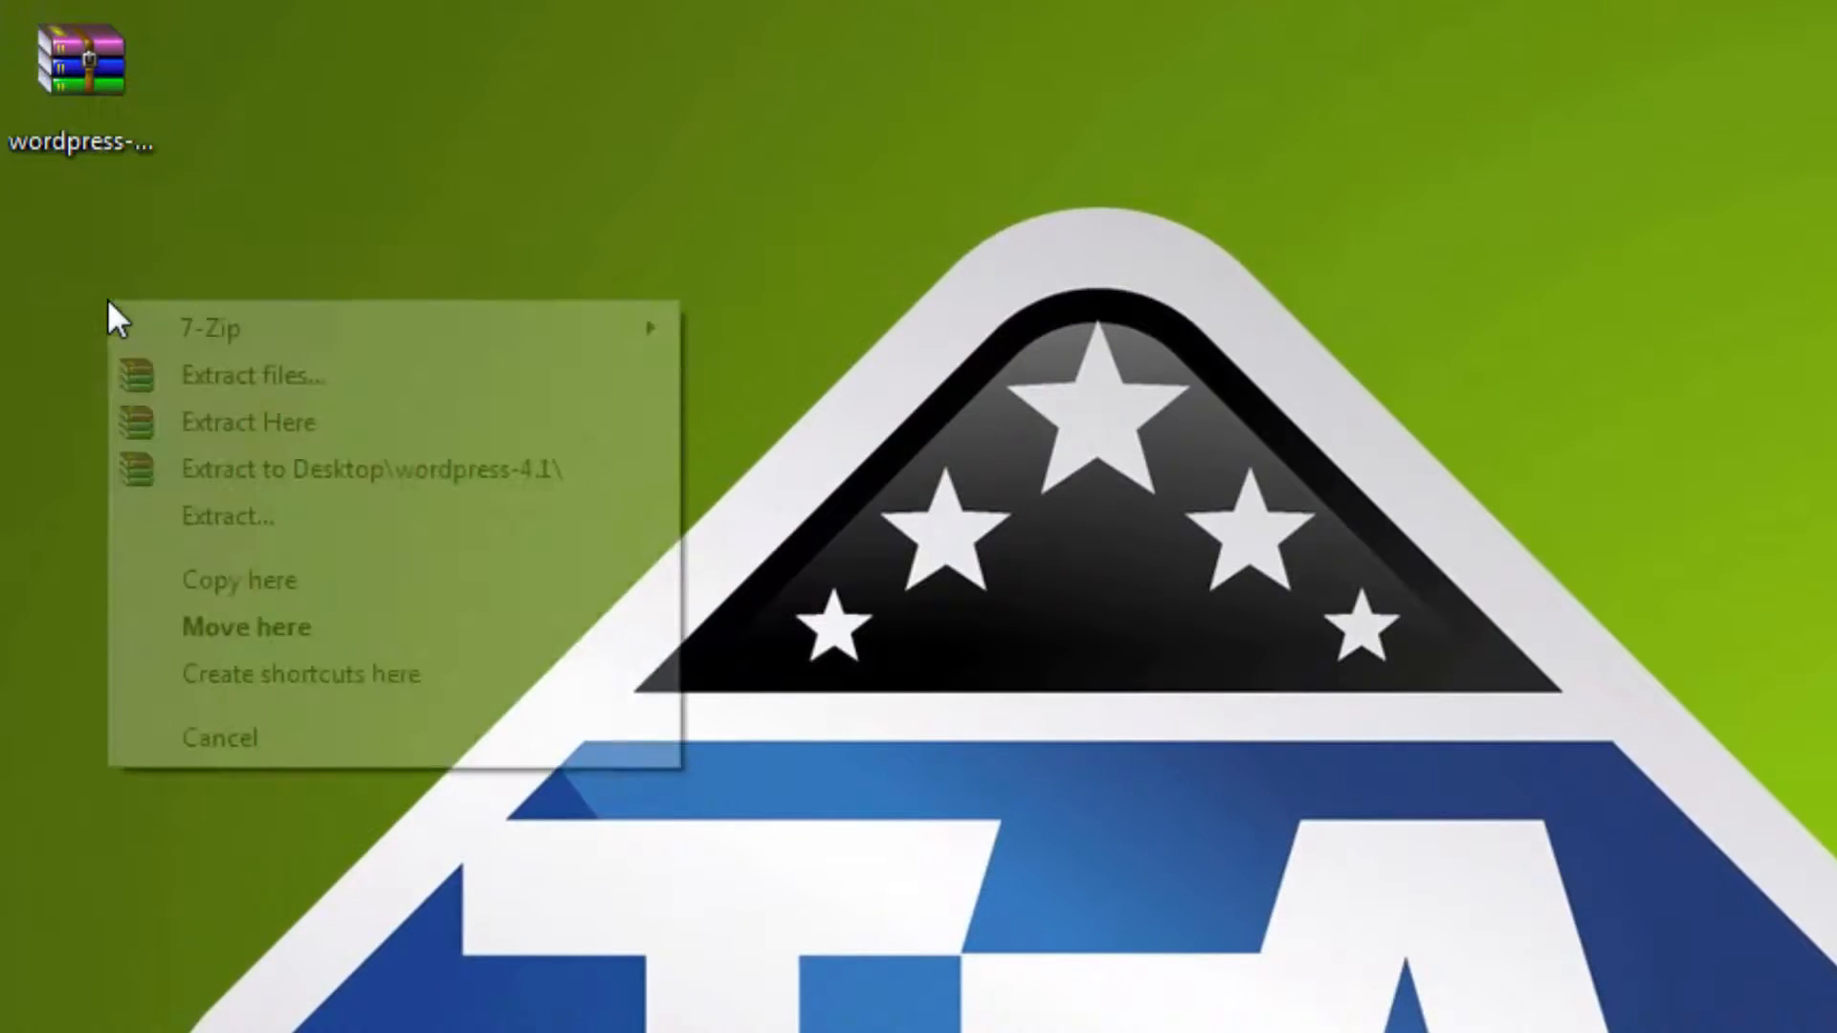
{"action": "left_click", "coordinate": [290, 462]}
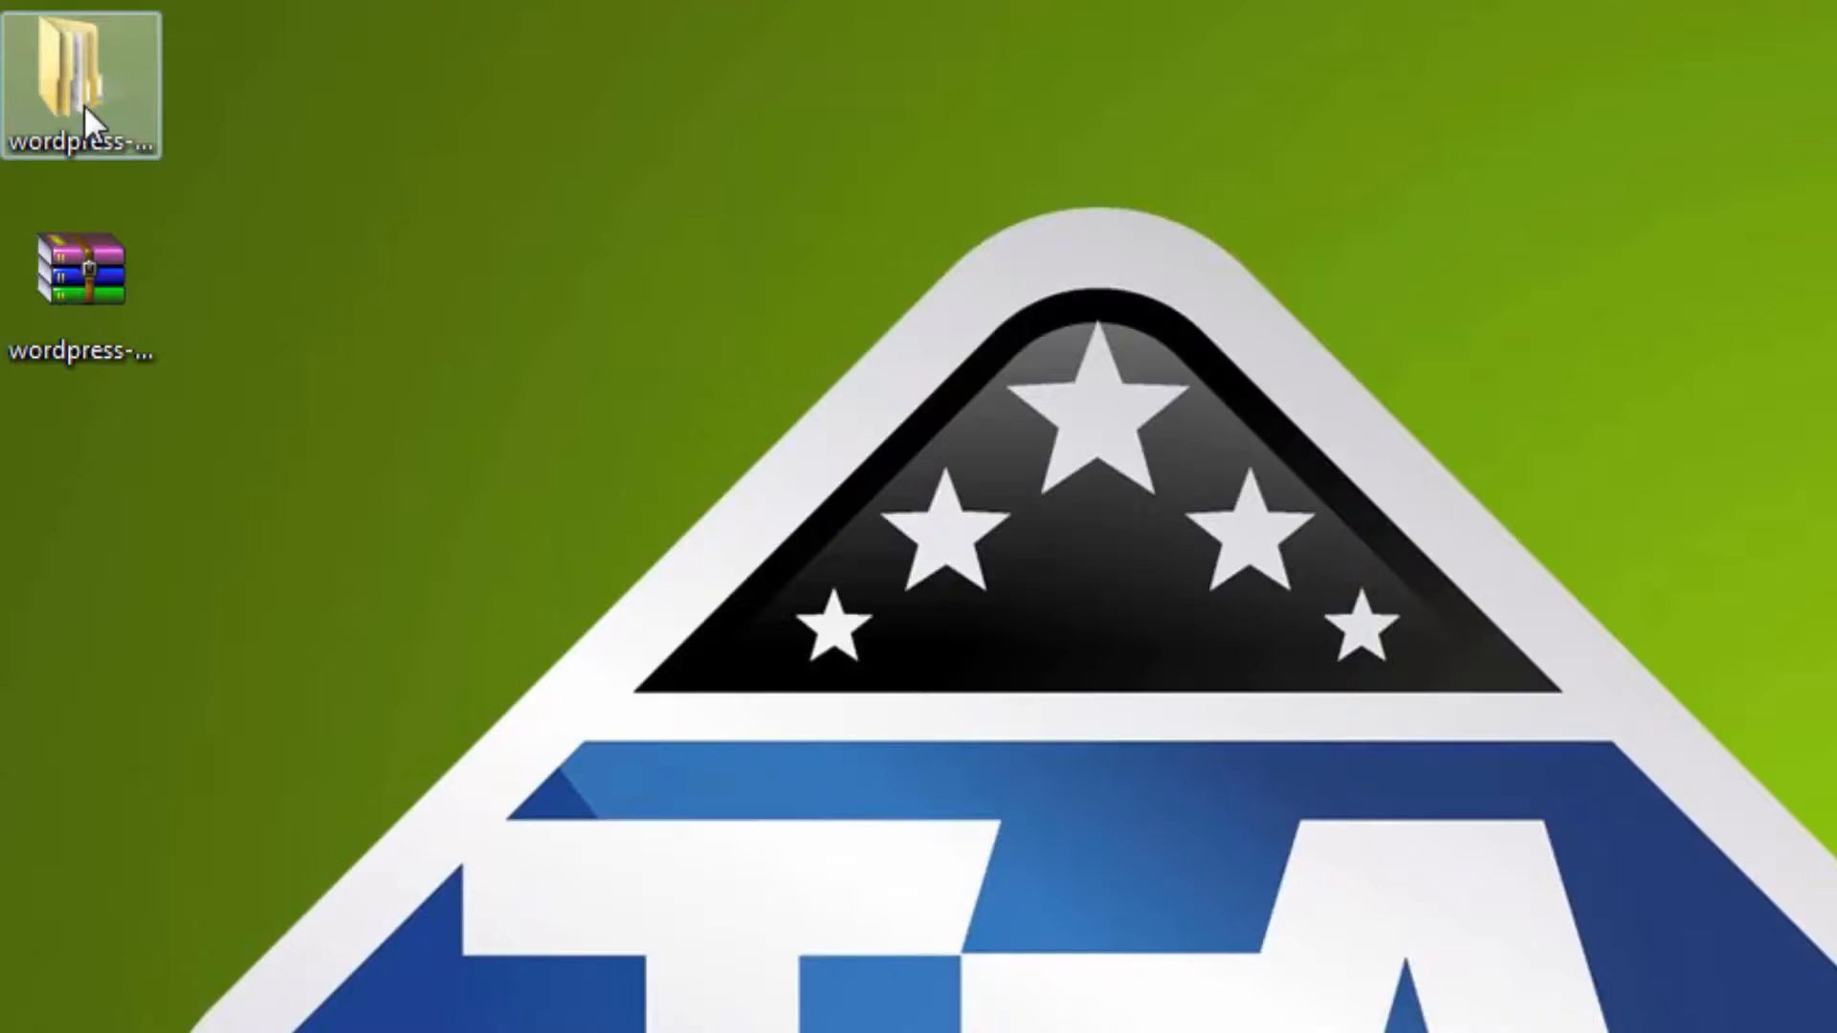
Open the extracted wordpress-4.1 folder and go into its wordpress subfolder
{"action": "left_click", "coordinate": [1752, 861]}
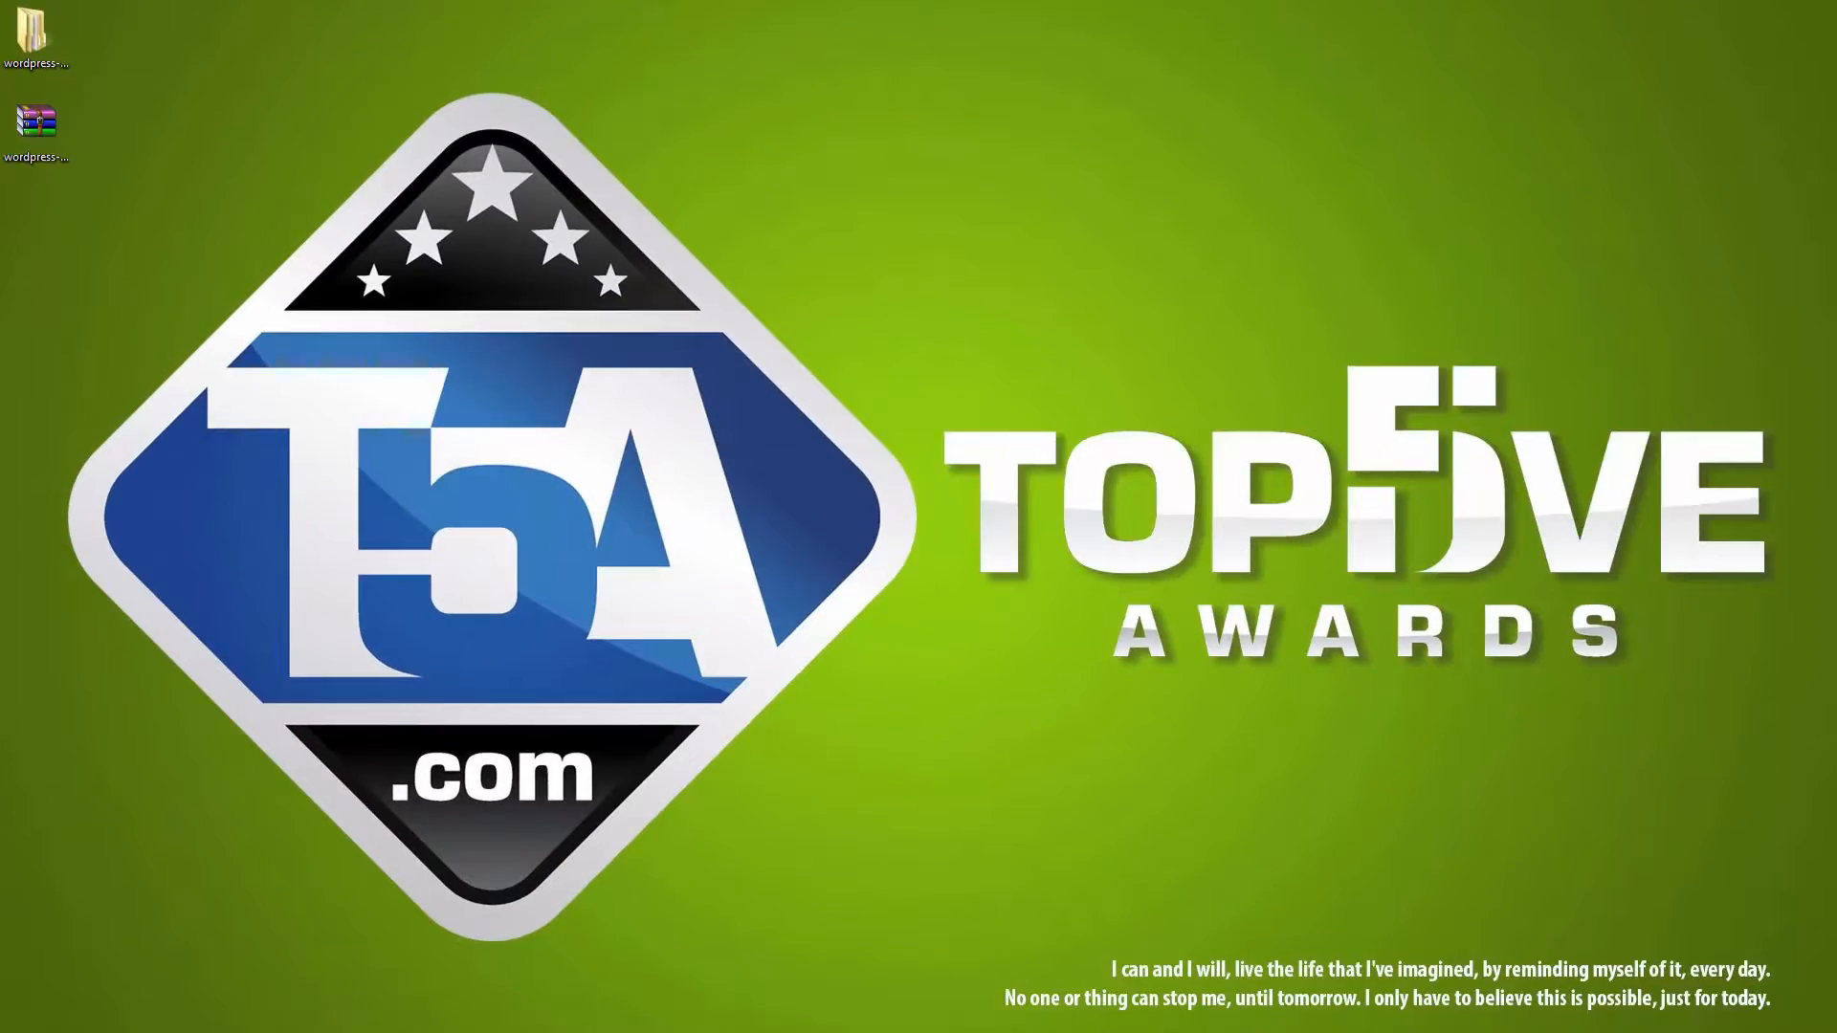
{"action": "left_click_drag", "start_coordinate": [1835, 250], "coordinate": [1432, 128]}
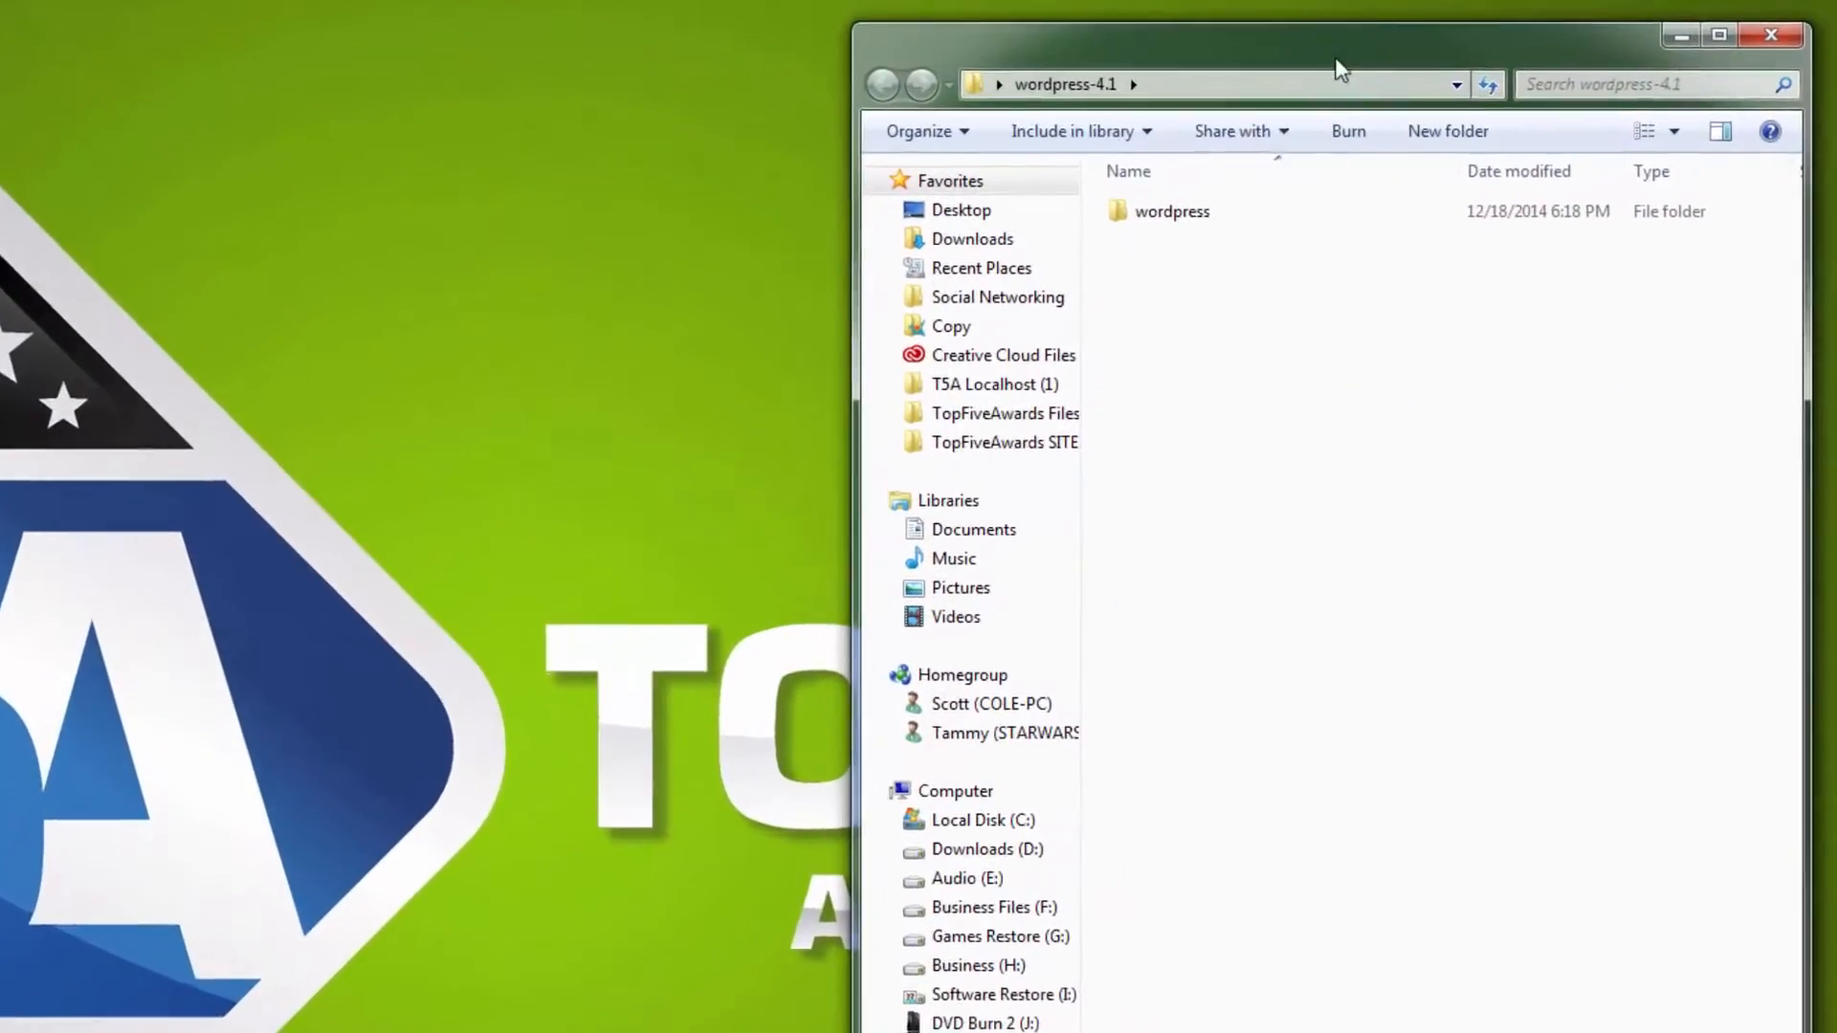
{"action": "left_click", "coordinate": [1315, 251]}
{"action": "double_click", "coordinate": [1038, 263]}
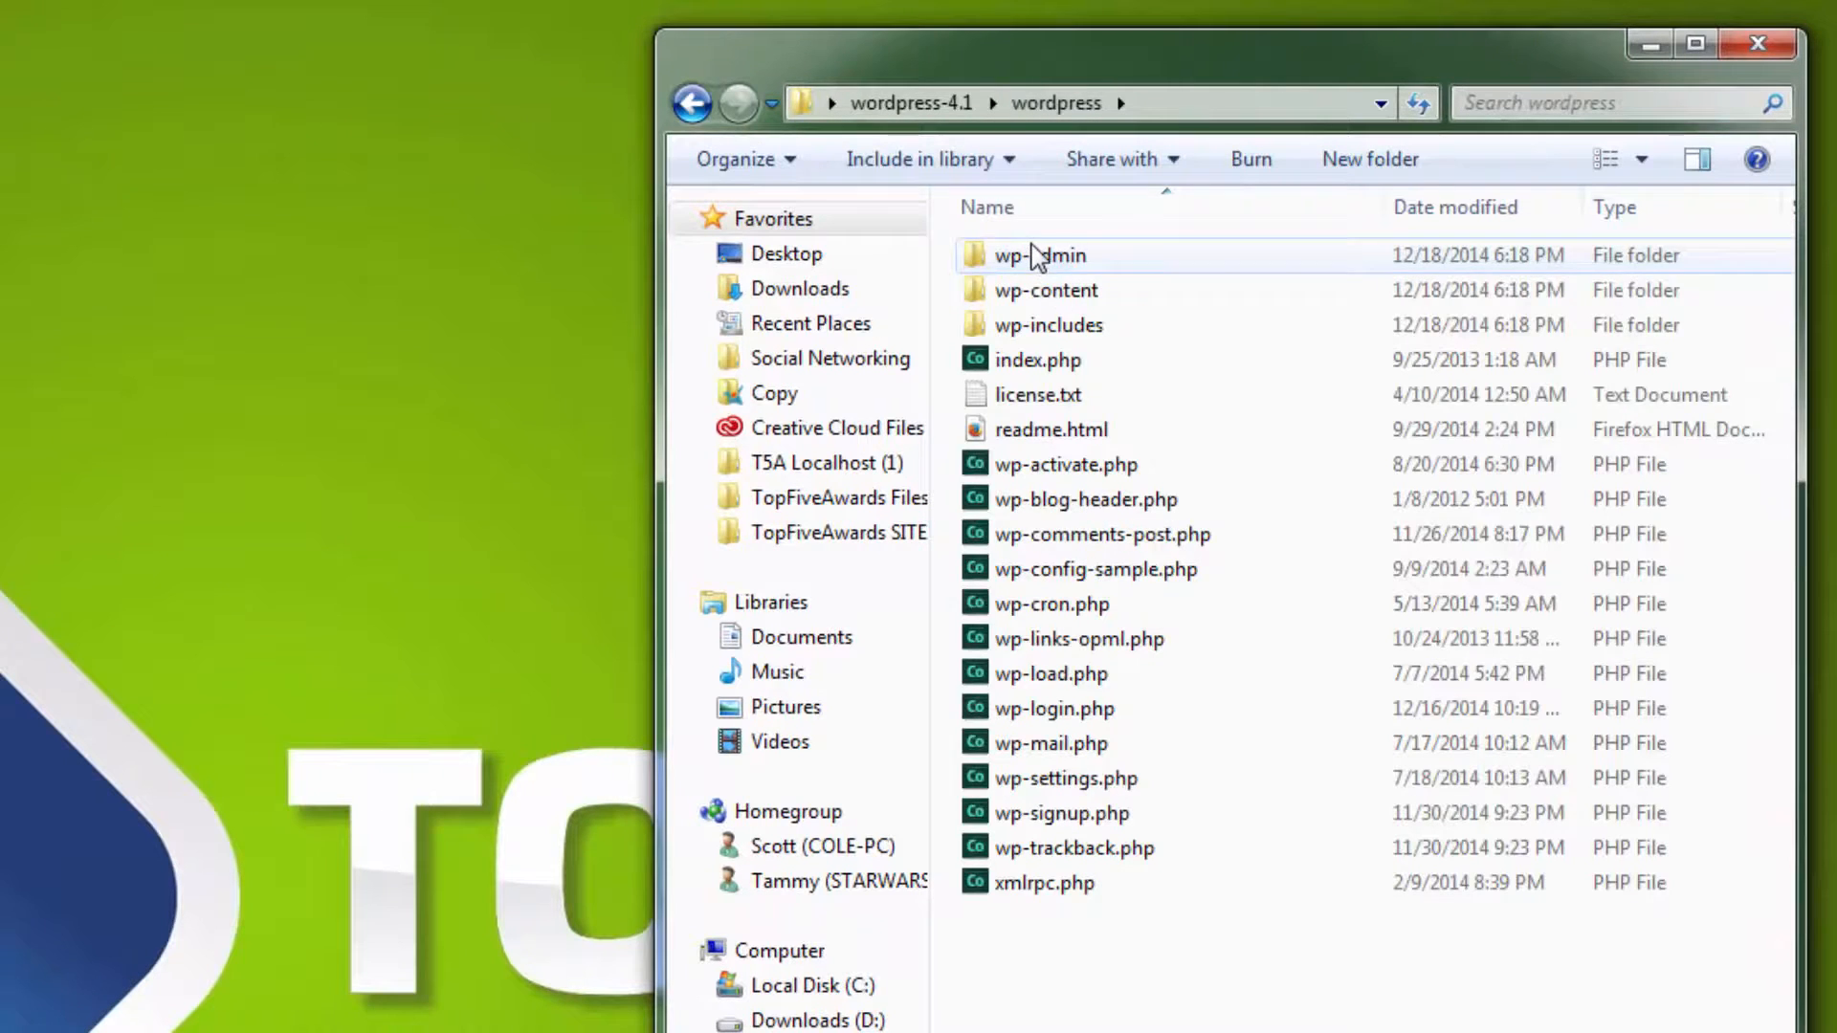
Rename the file wp-config-sample.php to wp-config.php in the wordpress folder
{"action": "left_click", "coordinate": [1064, 574]}
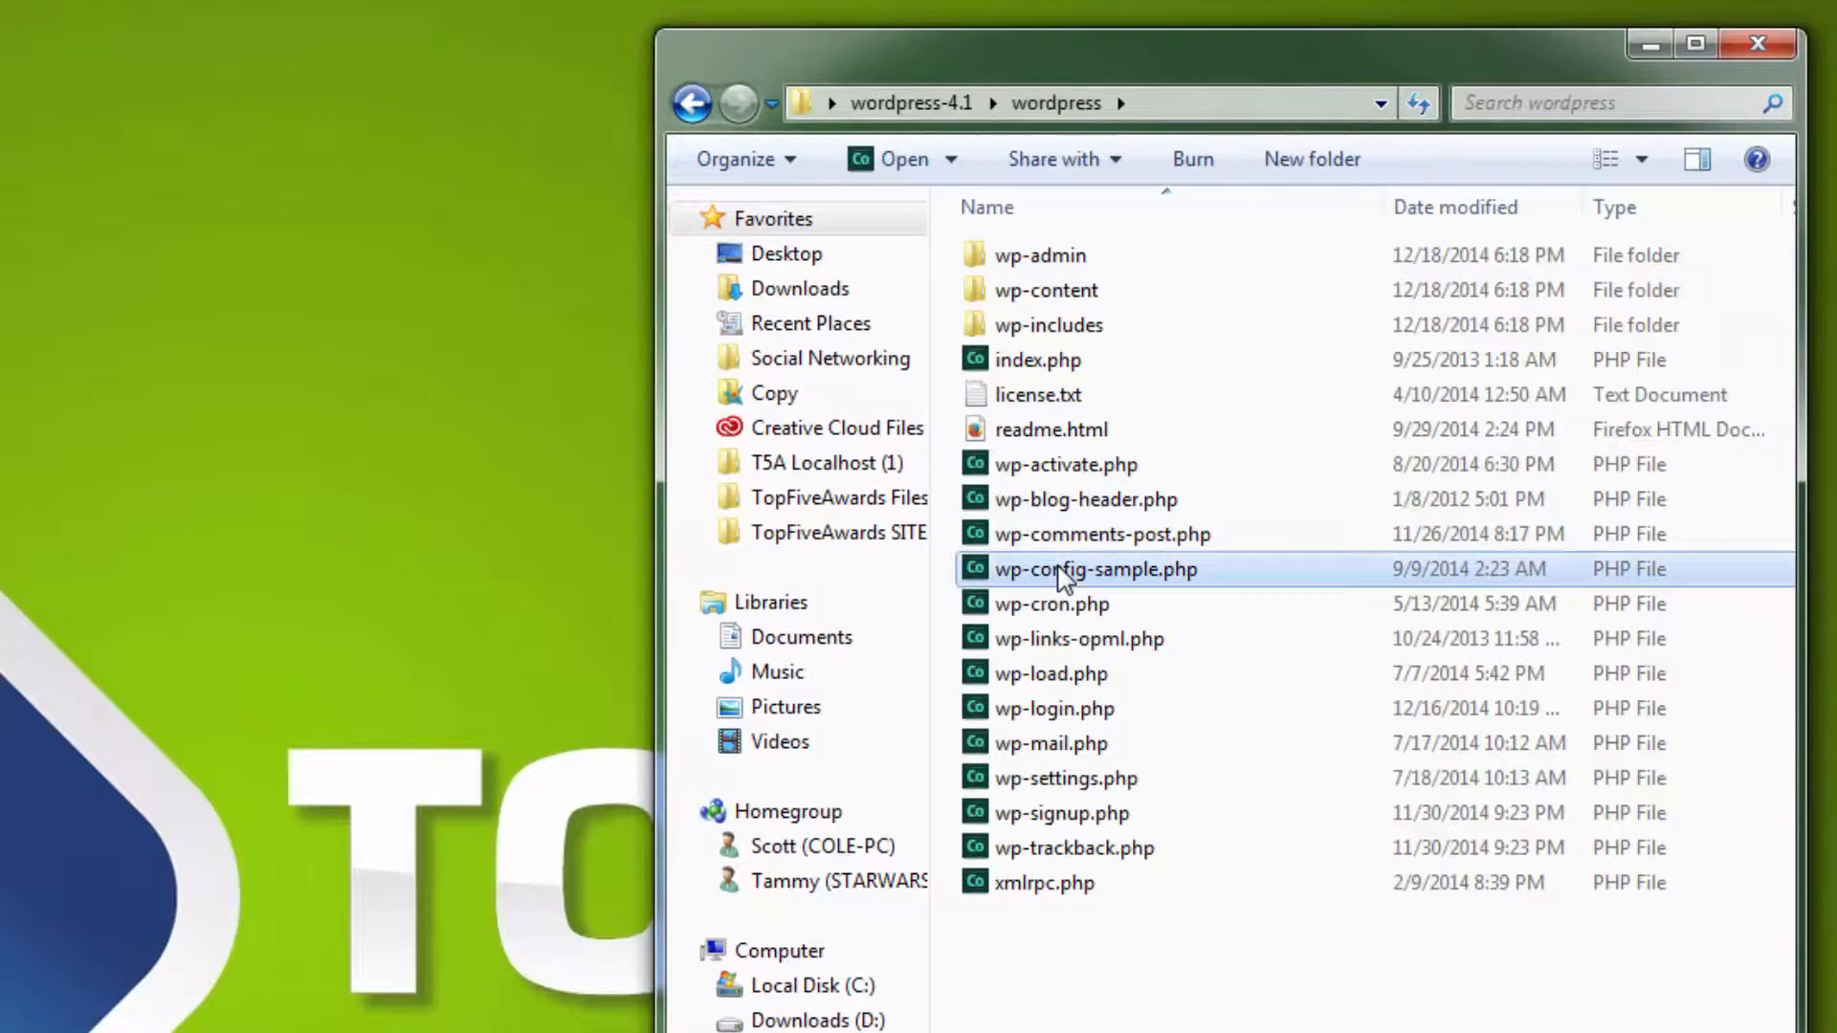
{"action": "left_click", "coordinate": [1064, 574]}
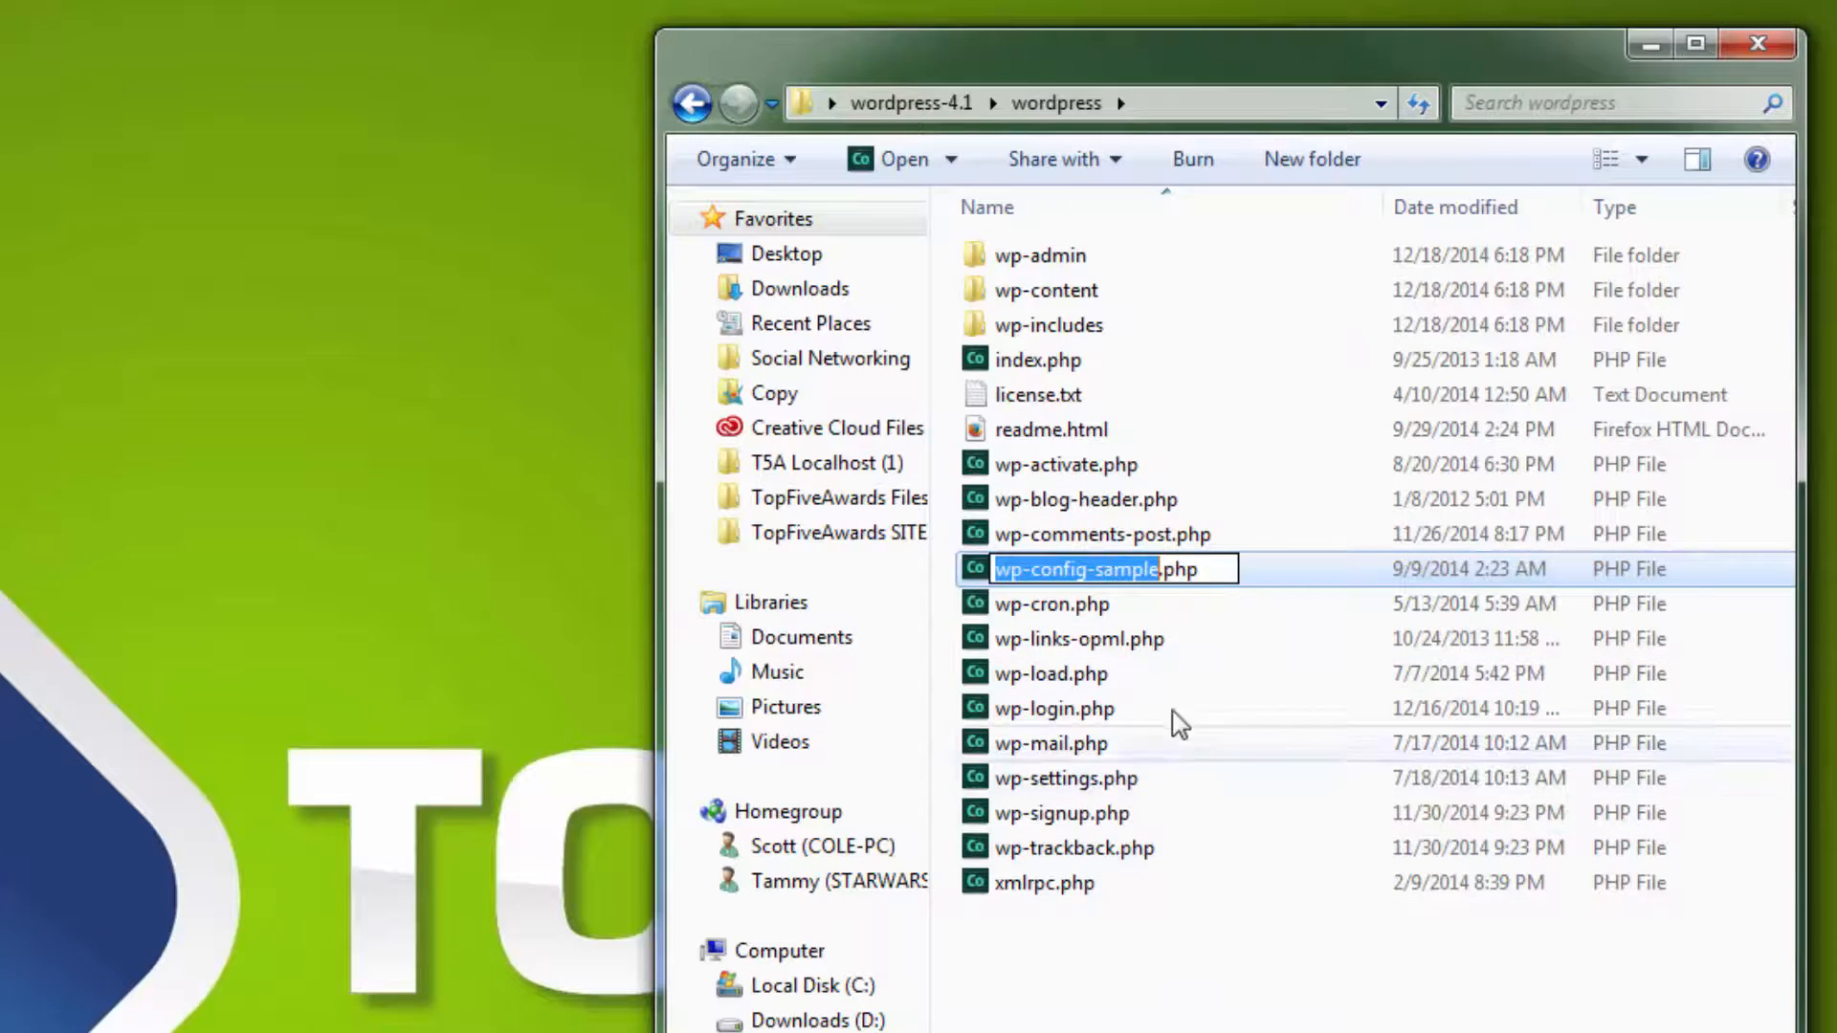
{"action": "left_click", "coordinate": [1162, 571]}
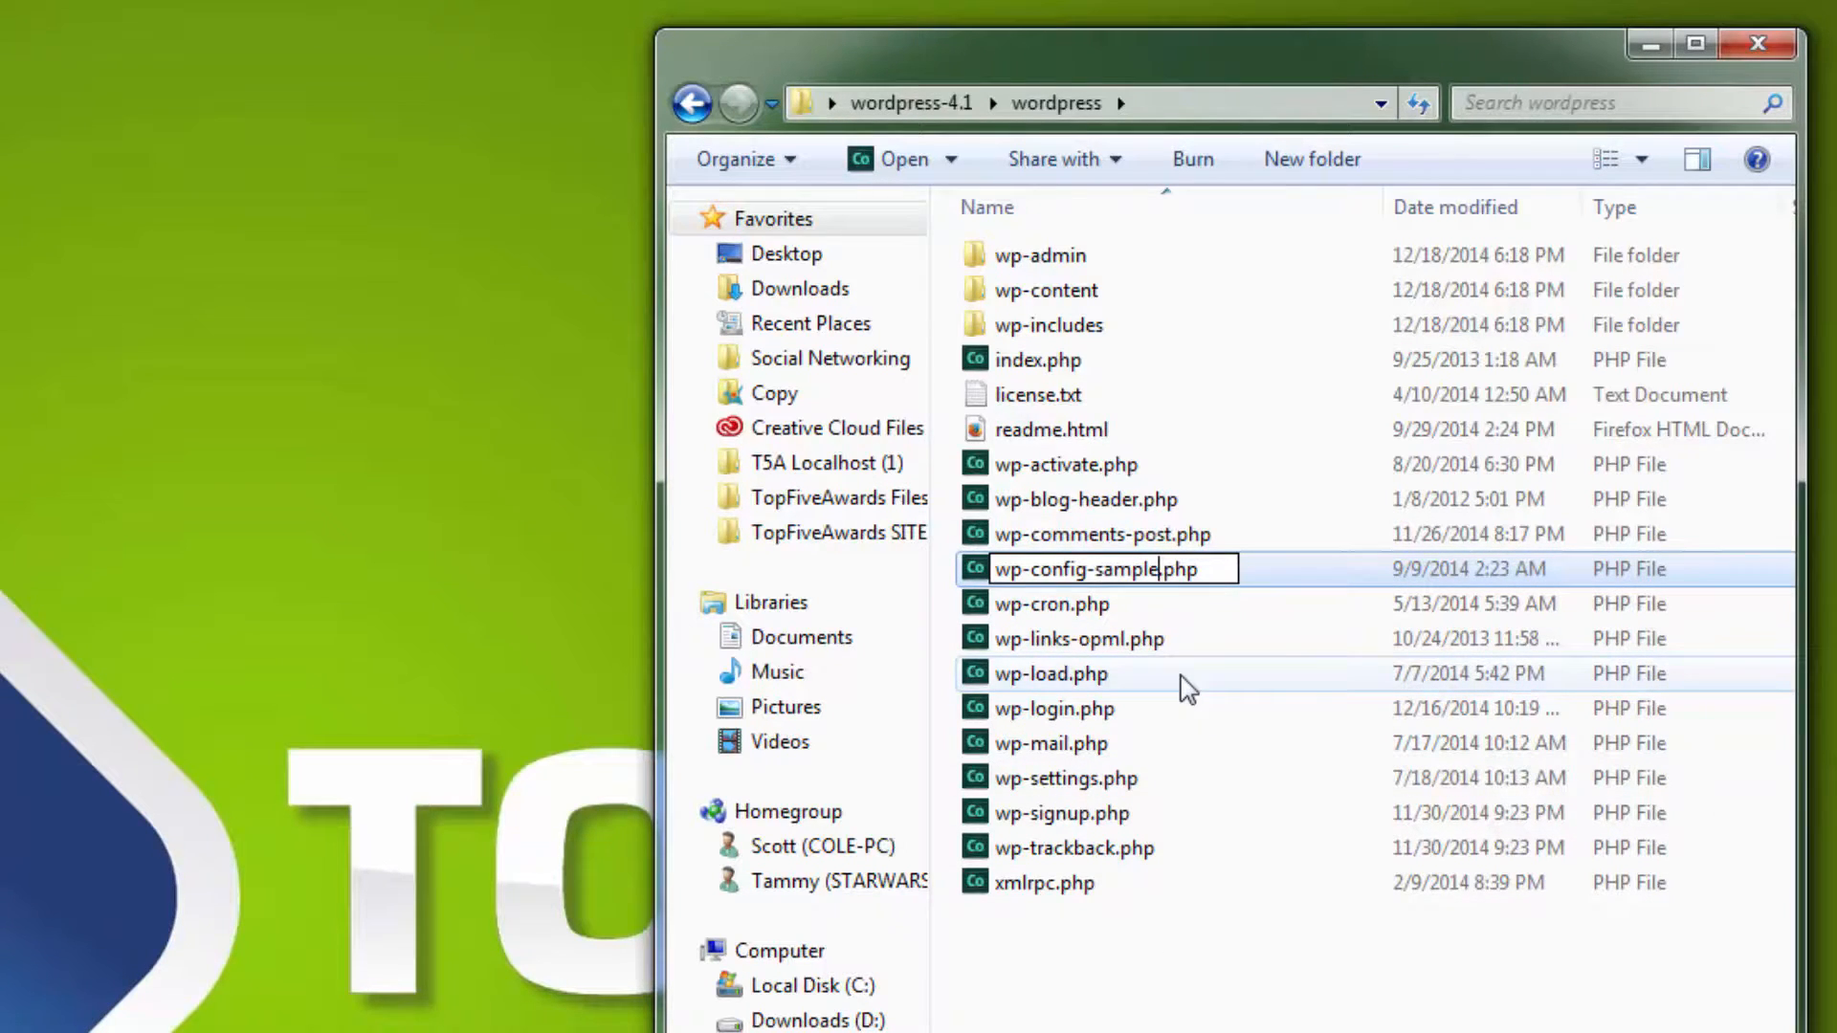
{"action": "key", "text": "BackSpace"}
{"action": "key", "text": "BackSpace"}
{"action": "key", "text": "BackSpace"}
{"action": "key", "text": "BackSpace"}
{"action": "key", "text": "BackSpace"}
{"action": "key", "text": "BackSpace"}
{"action": "key", "text": "BackSpace"}
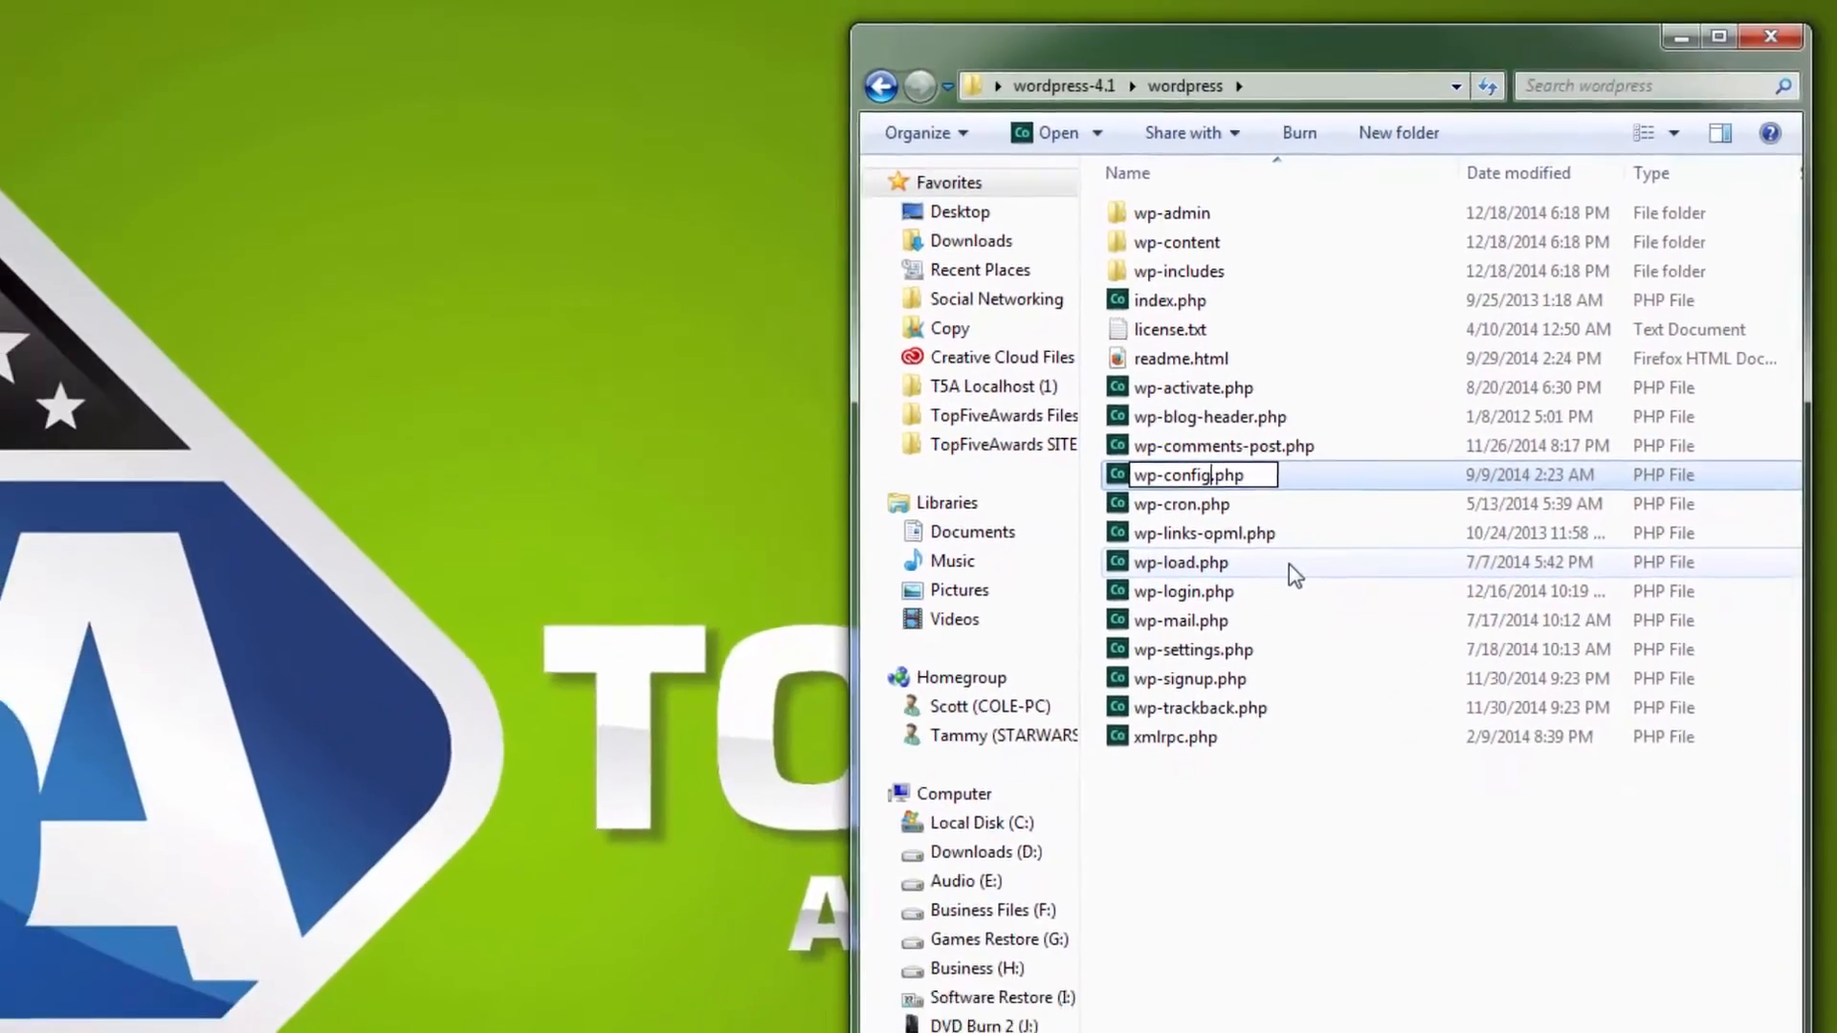
{"action": "key", "text": "Return"}
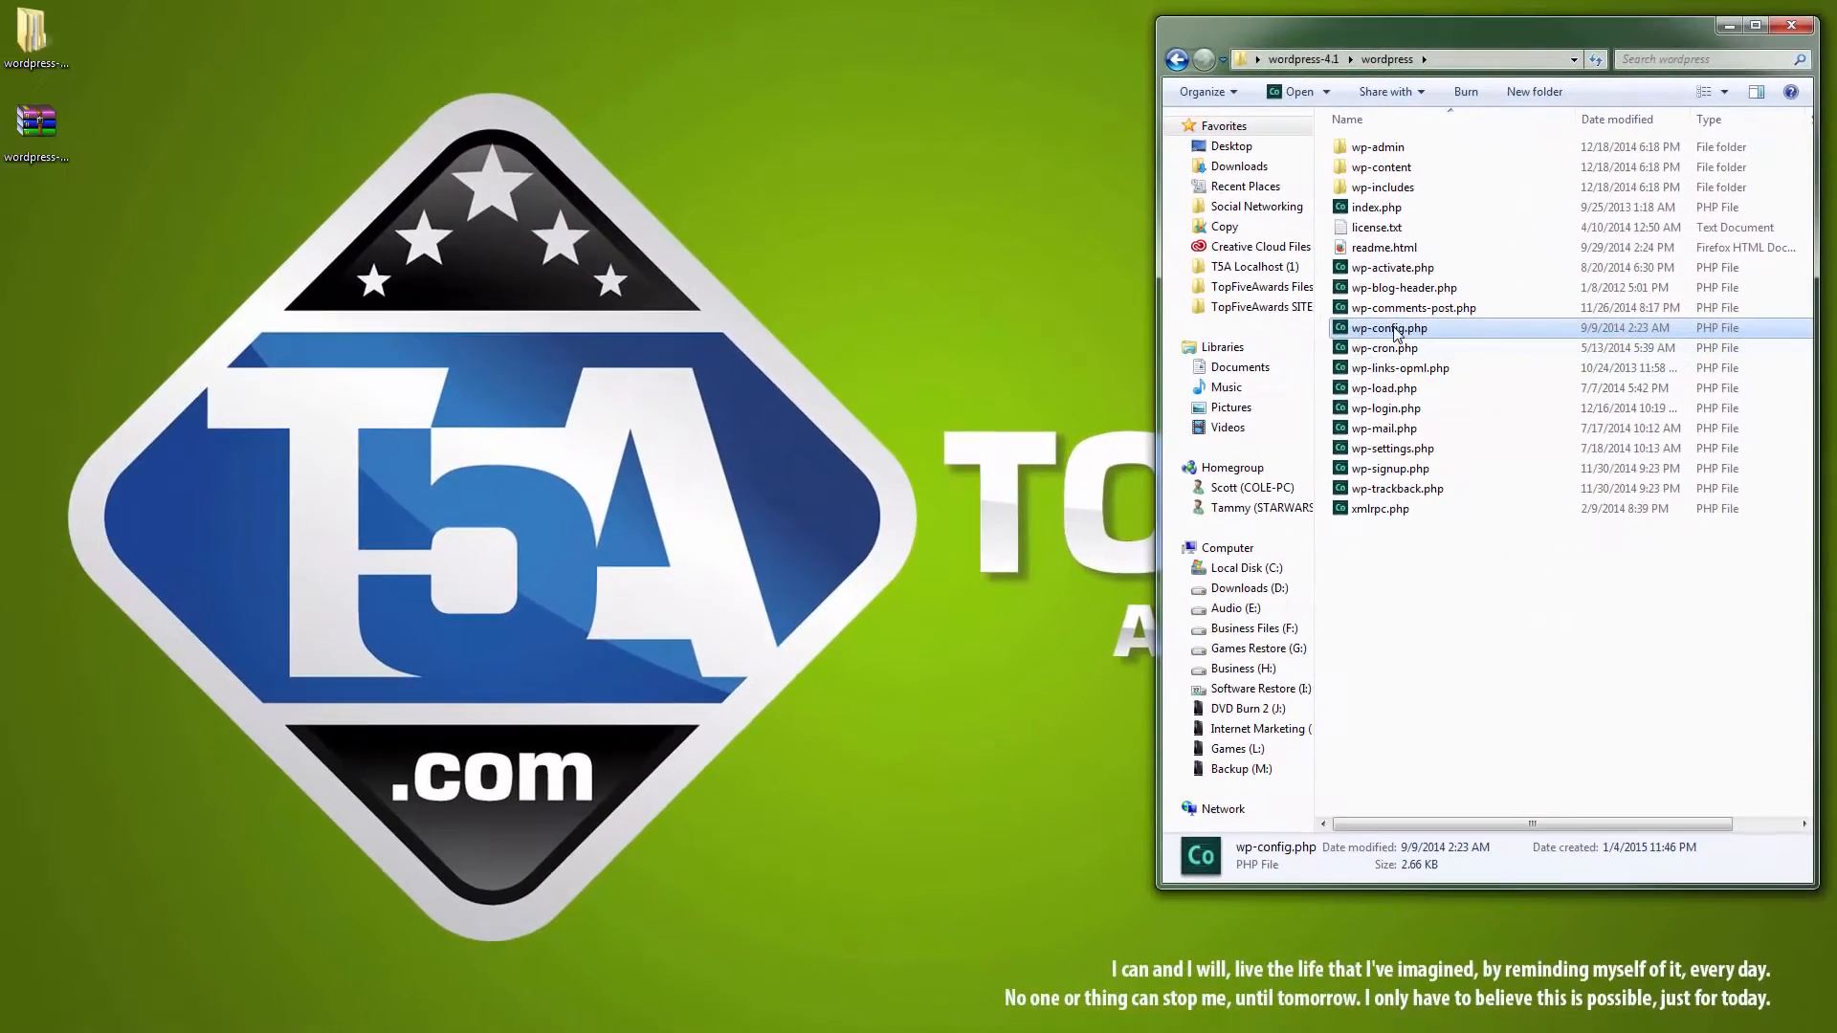
Copy wp-config.php from the wordpress folder to the desktop and close the folder window
{"action": "left_click_drag", "start_coordinate": [1016, 323], "coordinate": [159, 238]}
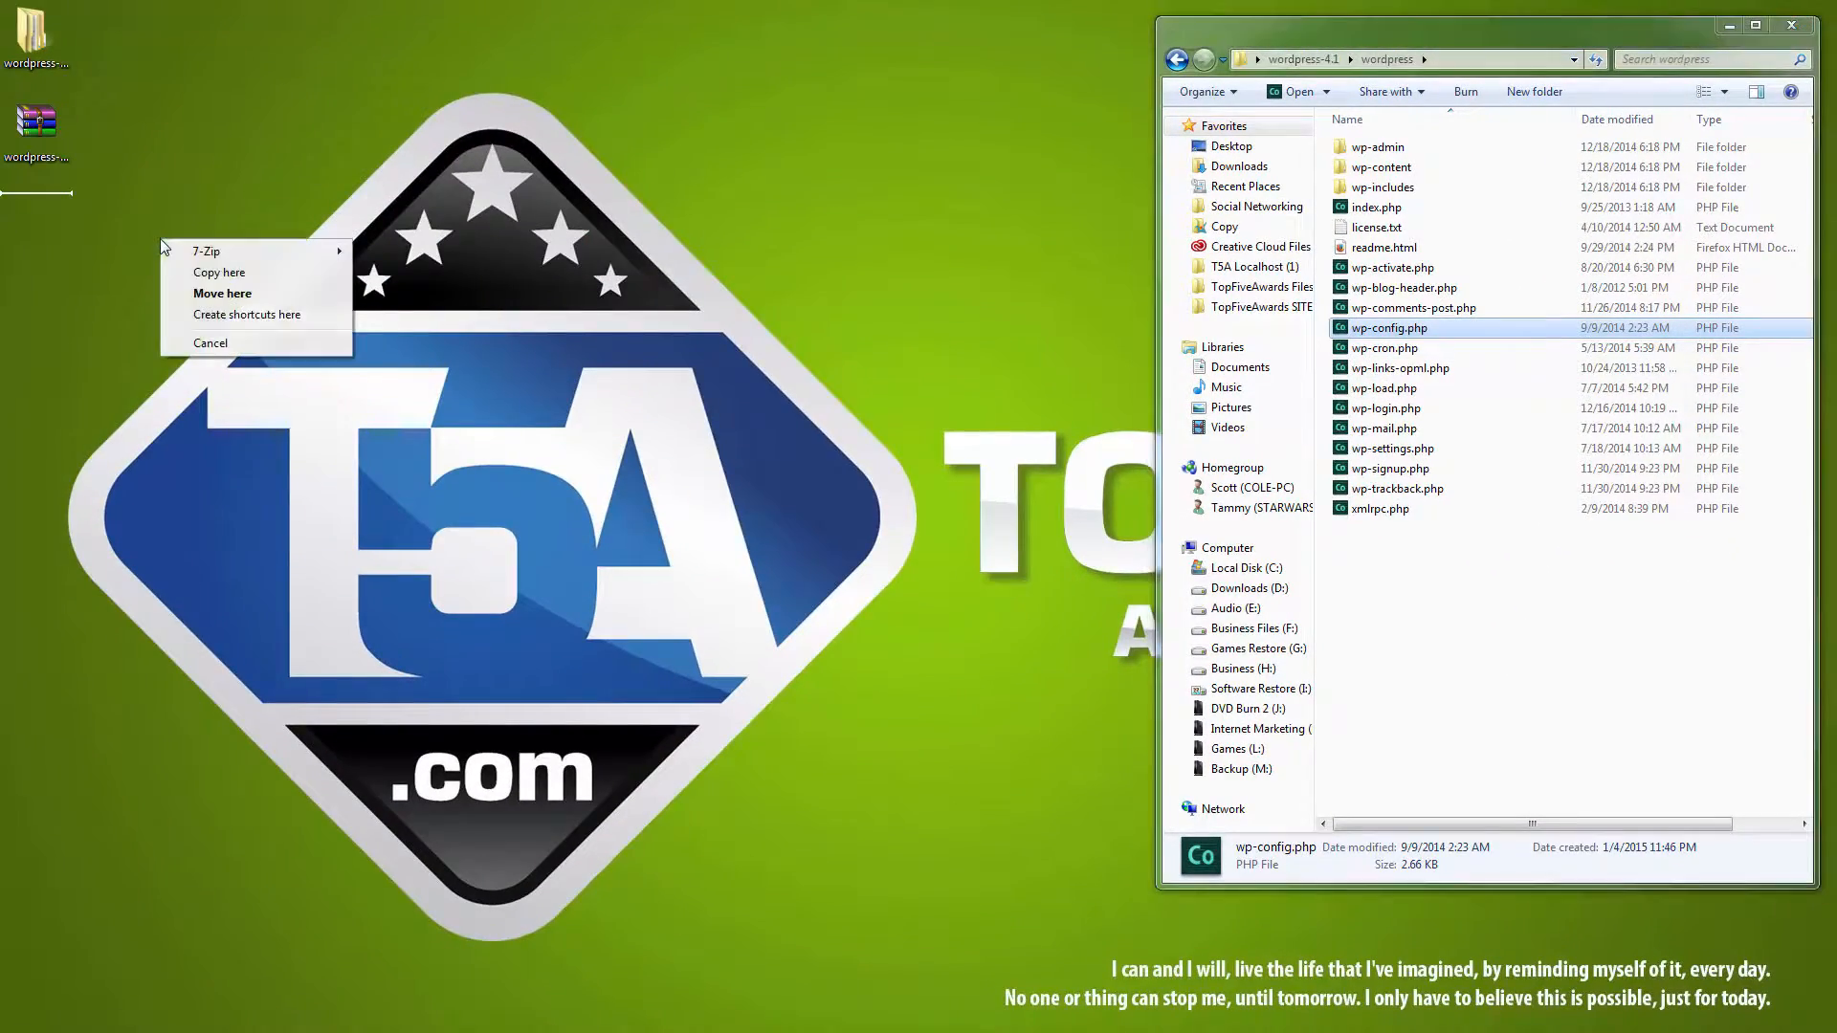
{"action": "left_click", "coordinate": [208, 274]}
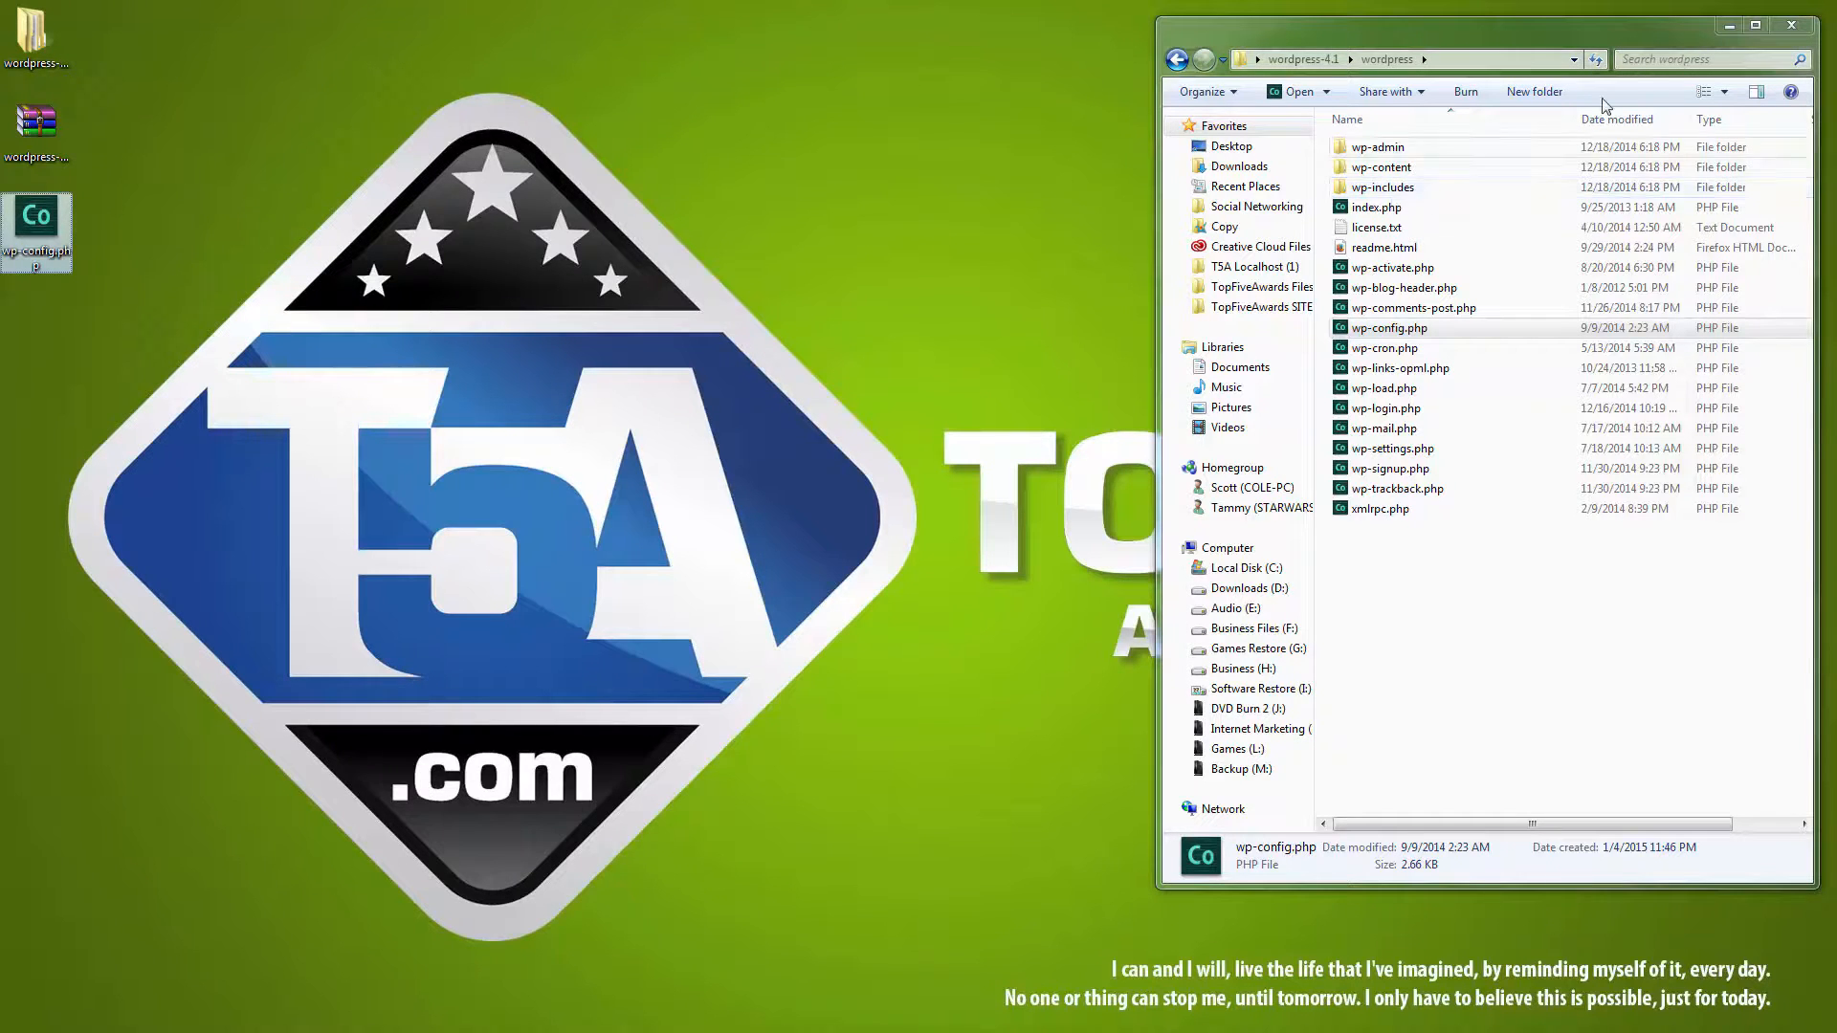
{"action": "left_click", "coordinate": [1793, 28]}
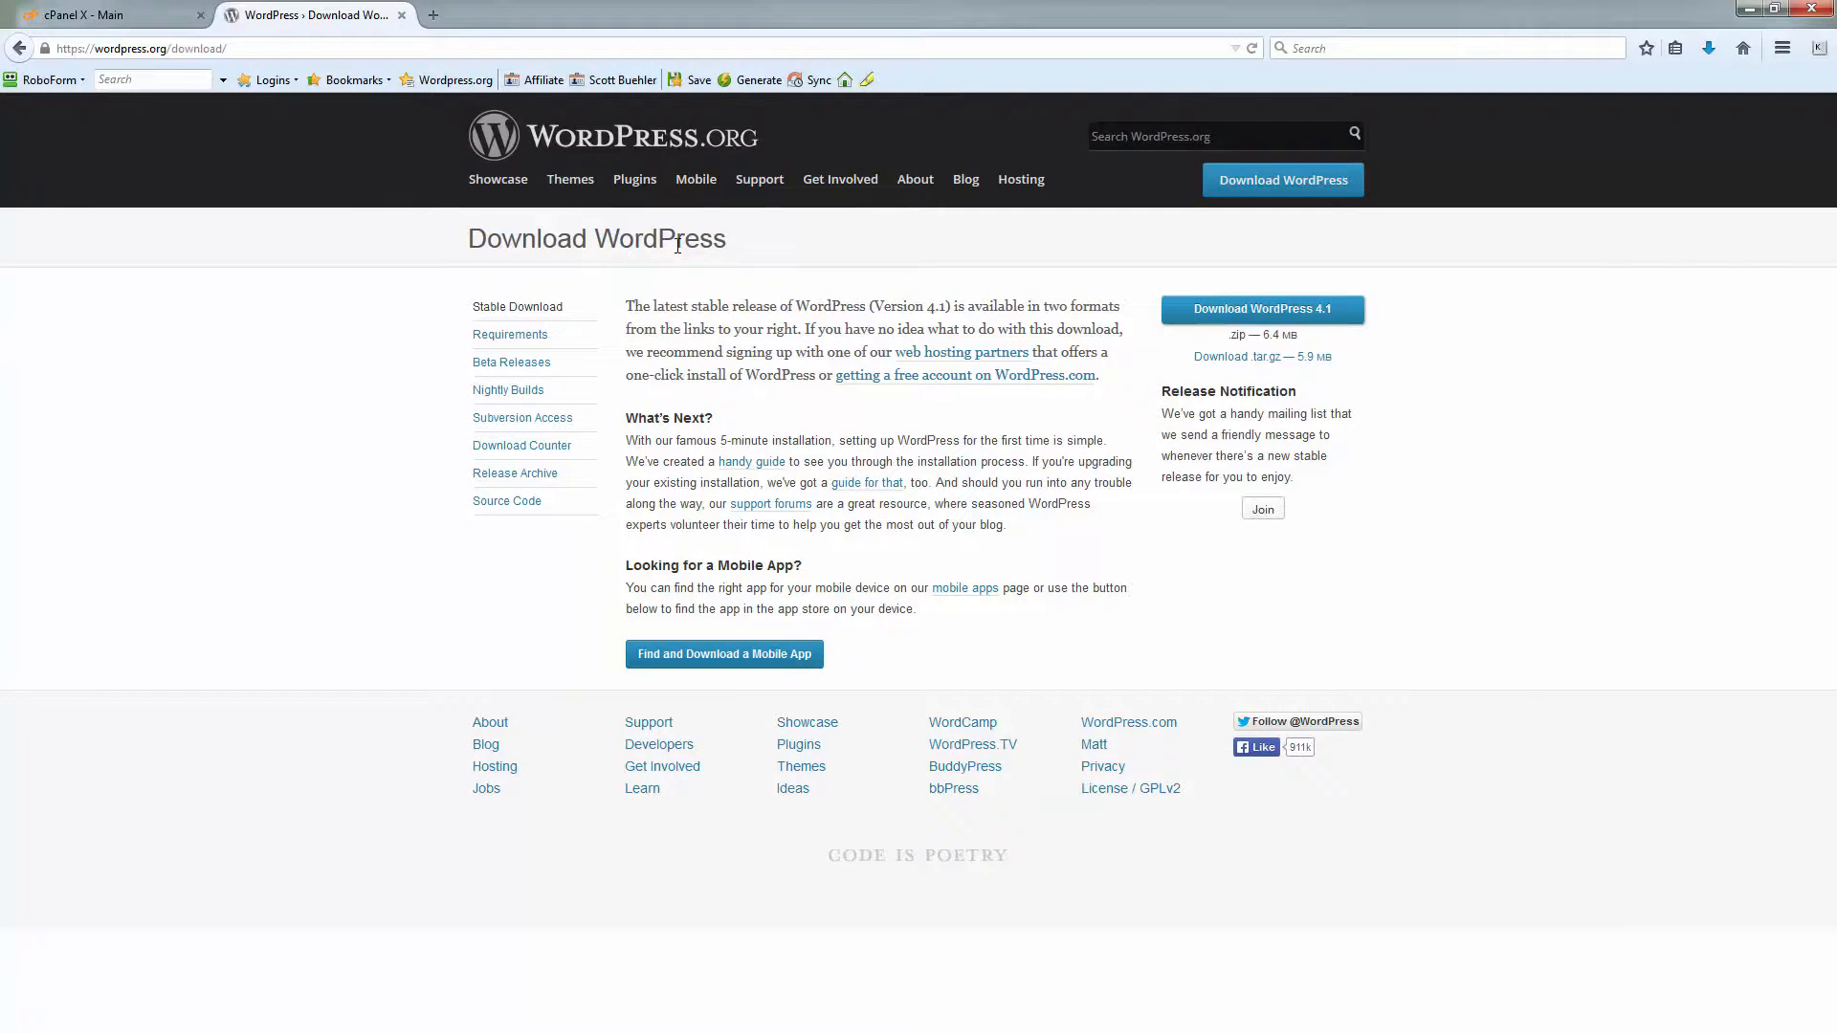
Close the WordPress download page and open cPanel's File Manager in the Web Root (public_html/www) directory
{"action": "left_click", "coordinate": [403, 15]}
{"action": "scroll", "coordinate": [1005, 705], "scroll_direction": "down", "scroll_amount": 2}
{"action": "left_click", "coordinate": [1004, 705]}
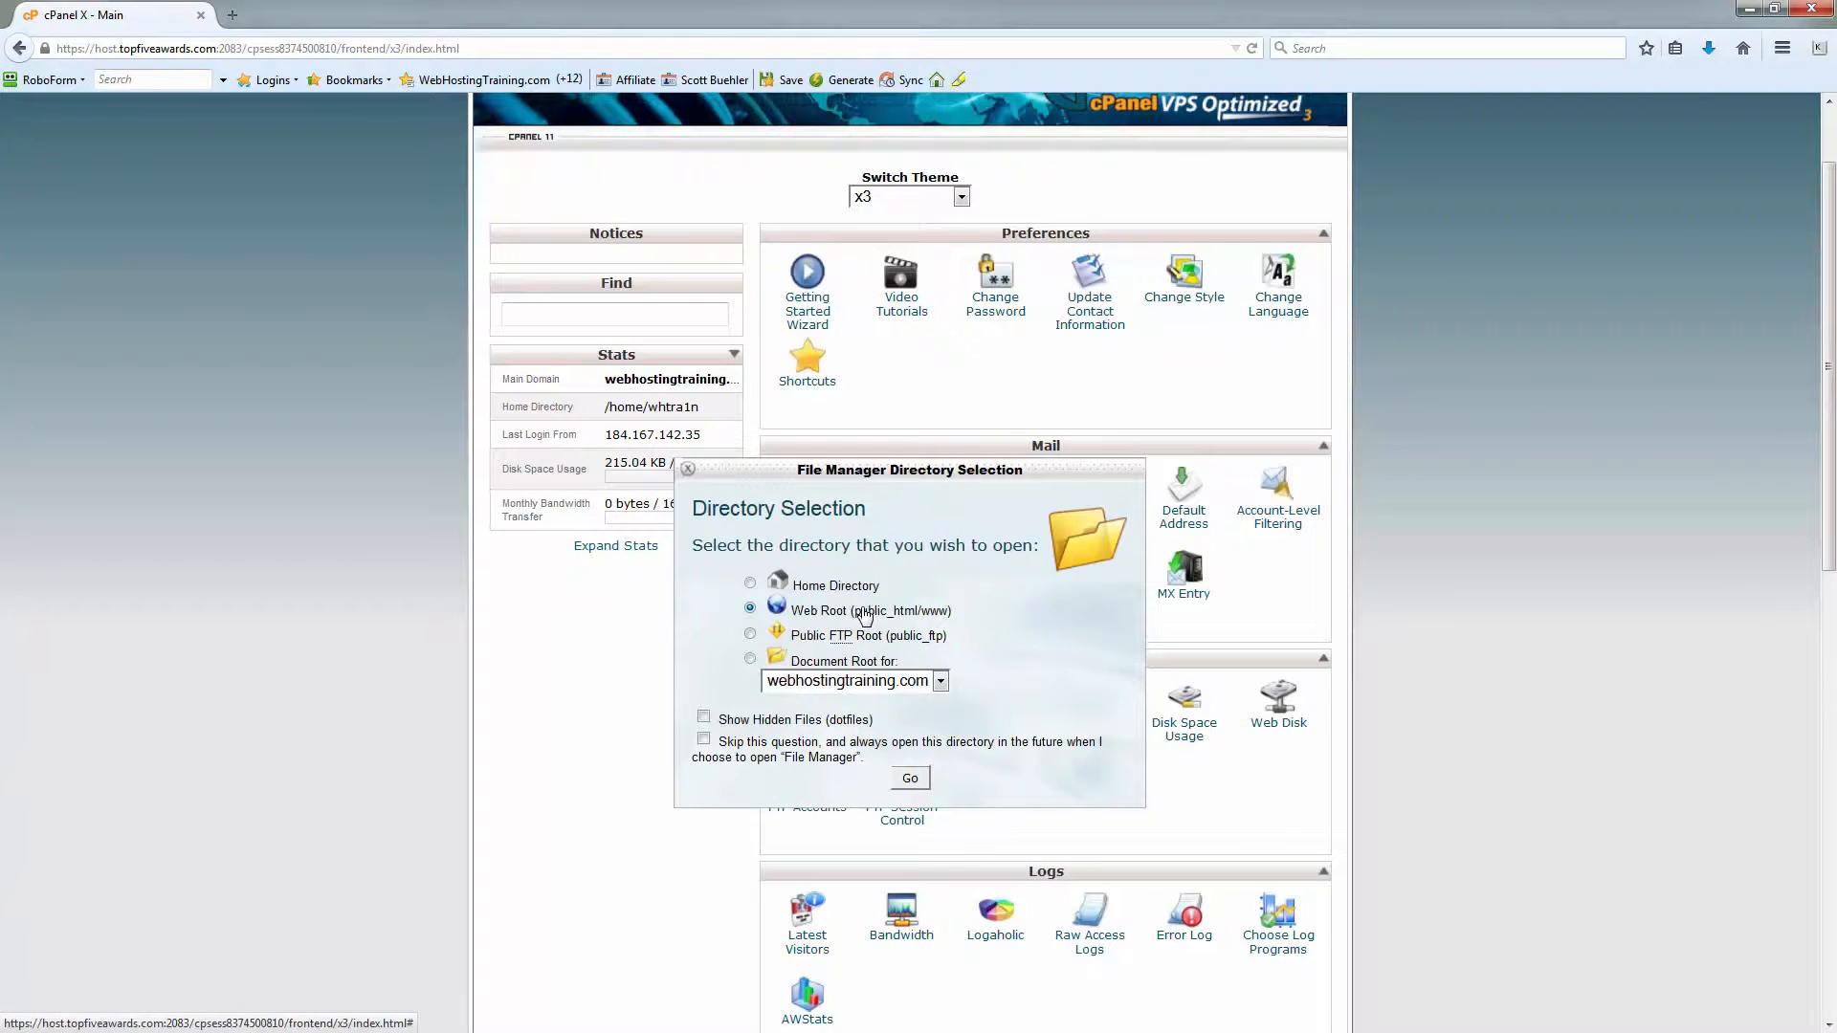
{"action": "left_click", "coordinate": [911, 779]}
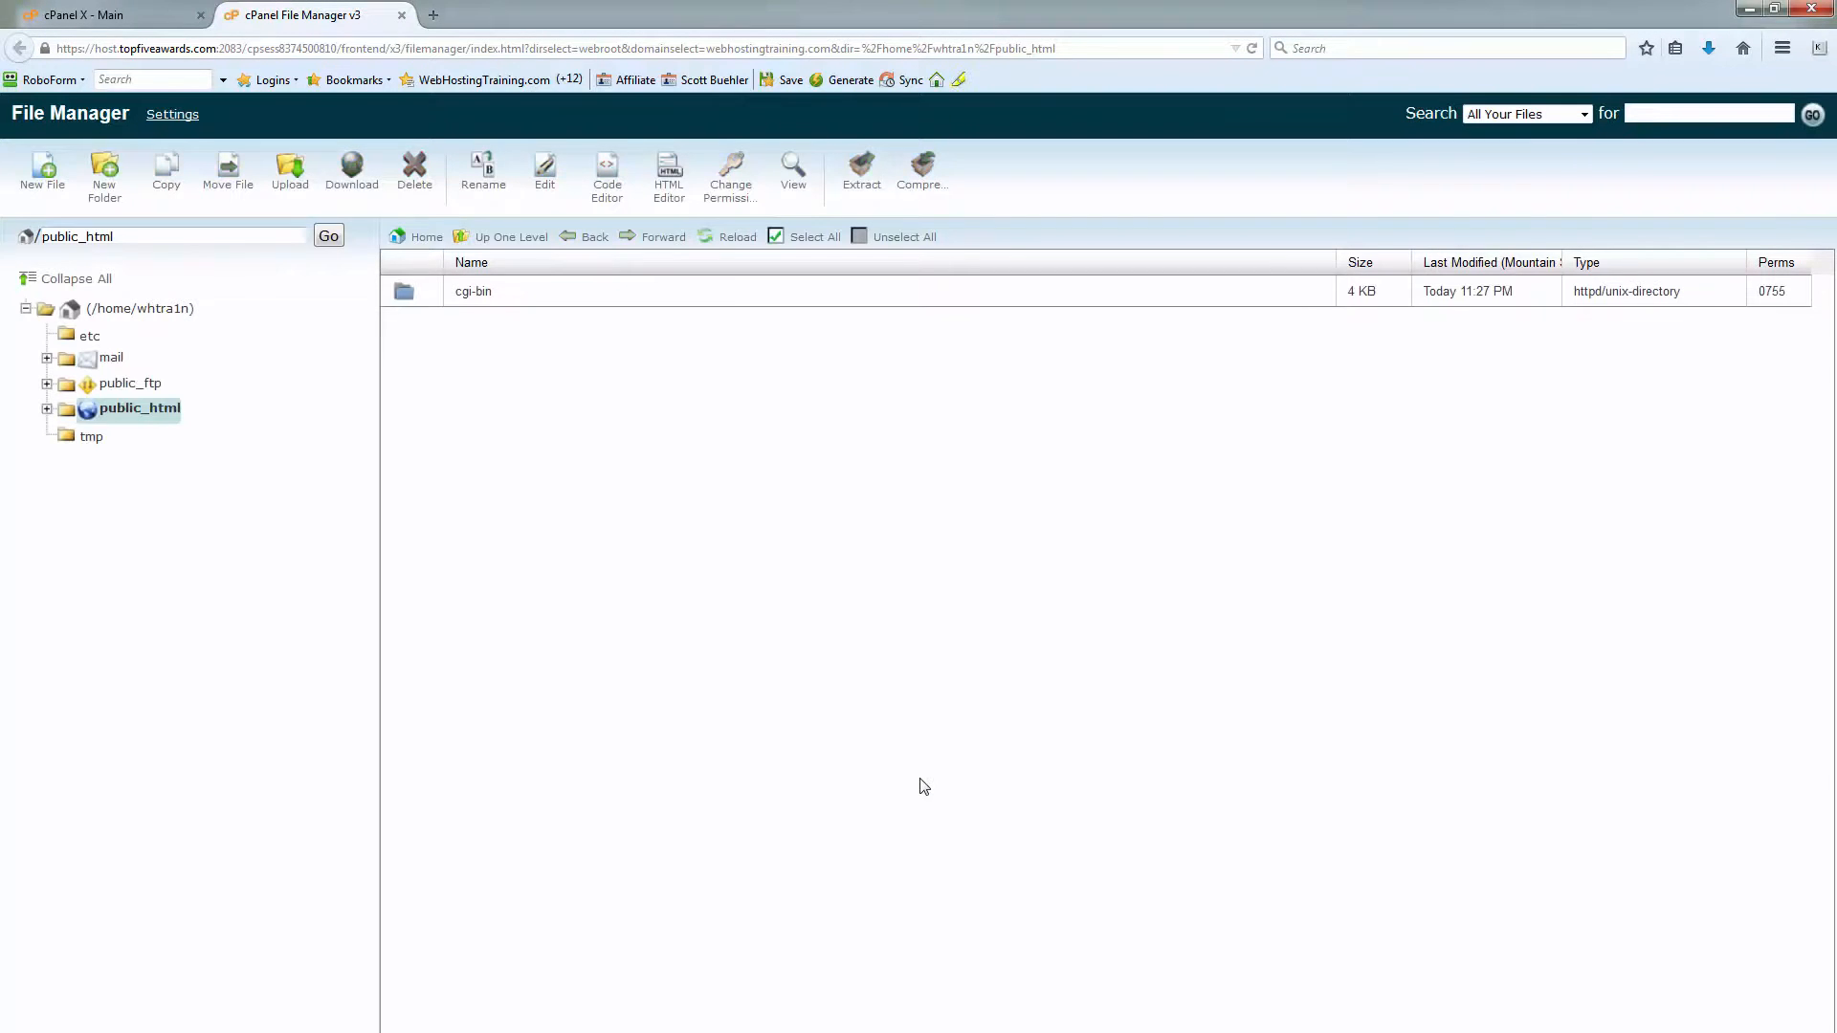
Upload wordpress-4.1.zip from the Desktop to public_html, return to the File Manager and reload the file list
{"action": "left_click", "coordinate": [1775, 9]}
{"action": "left_click_drag", "start_coordinate": [928, 37], "coordinate": [1317, 37]}
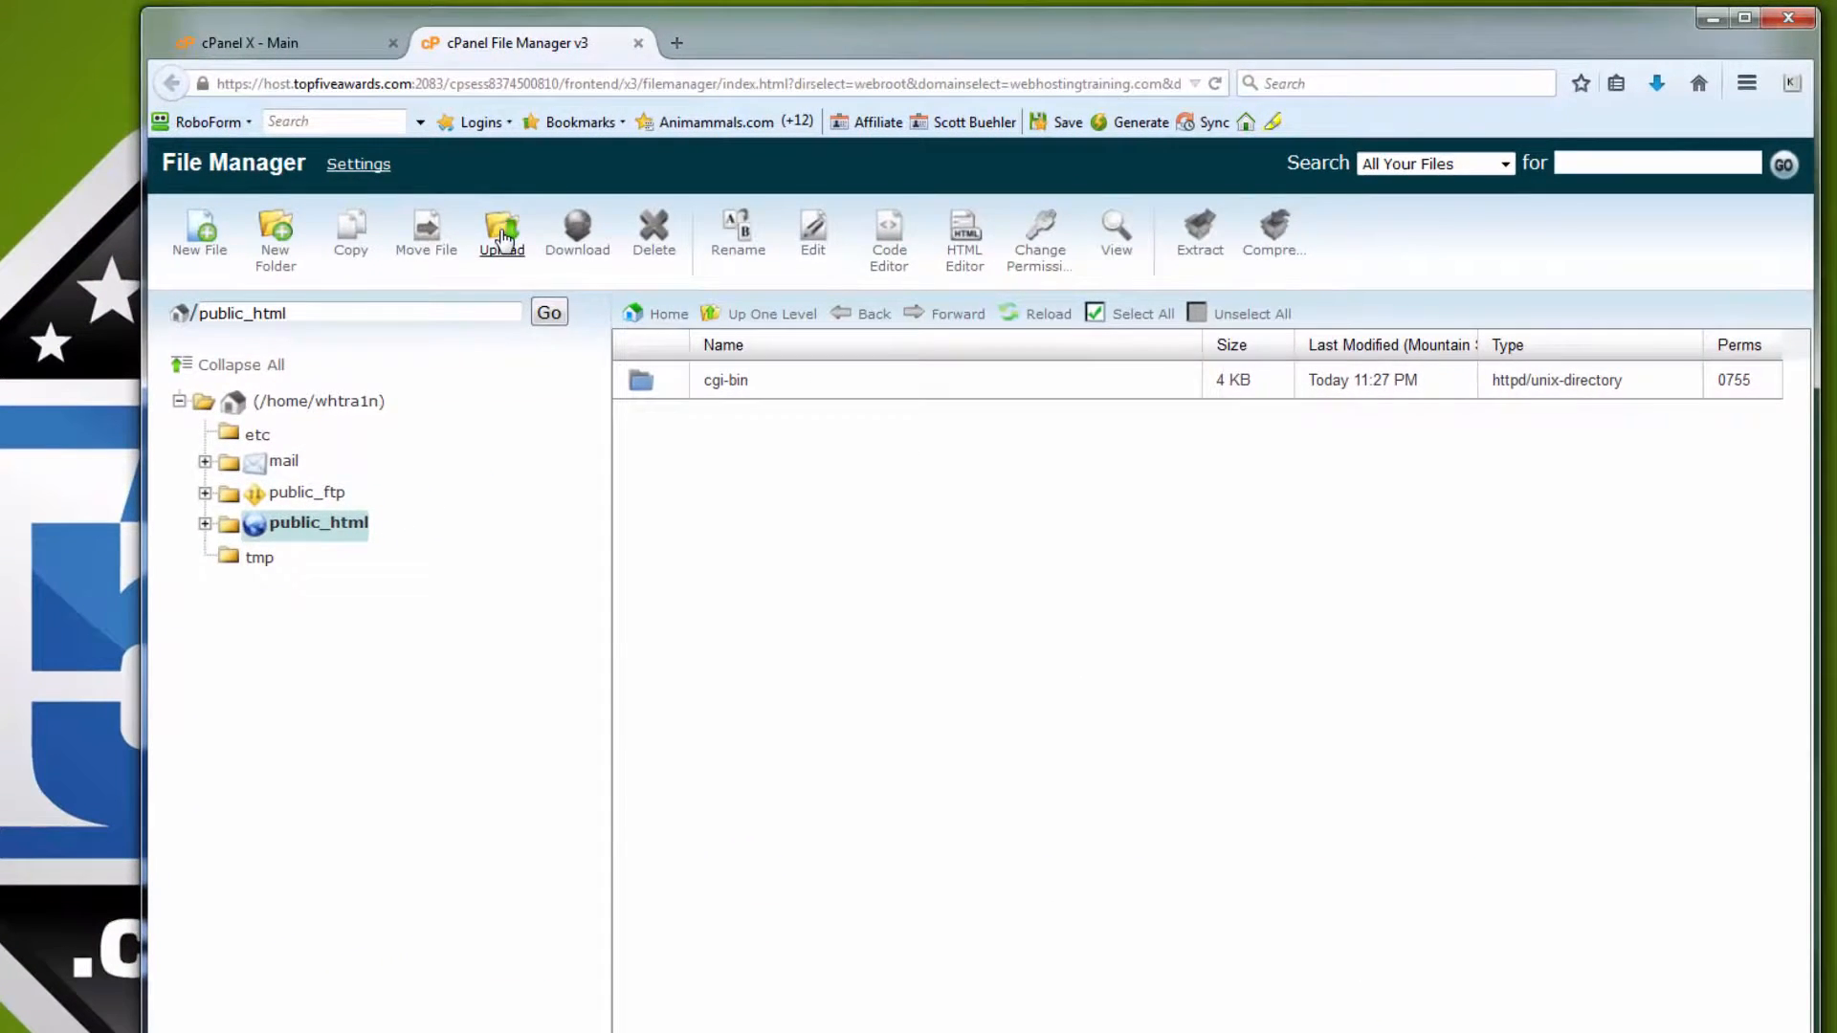
{"action": "left_click", "coordinate": [507, 230]}
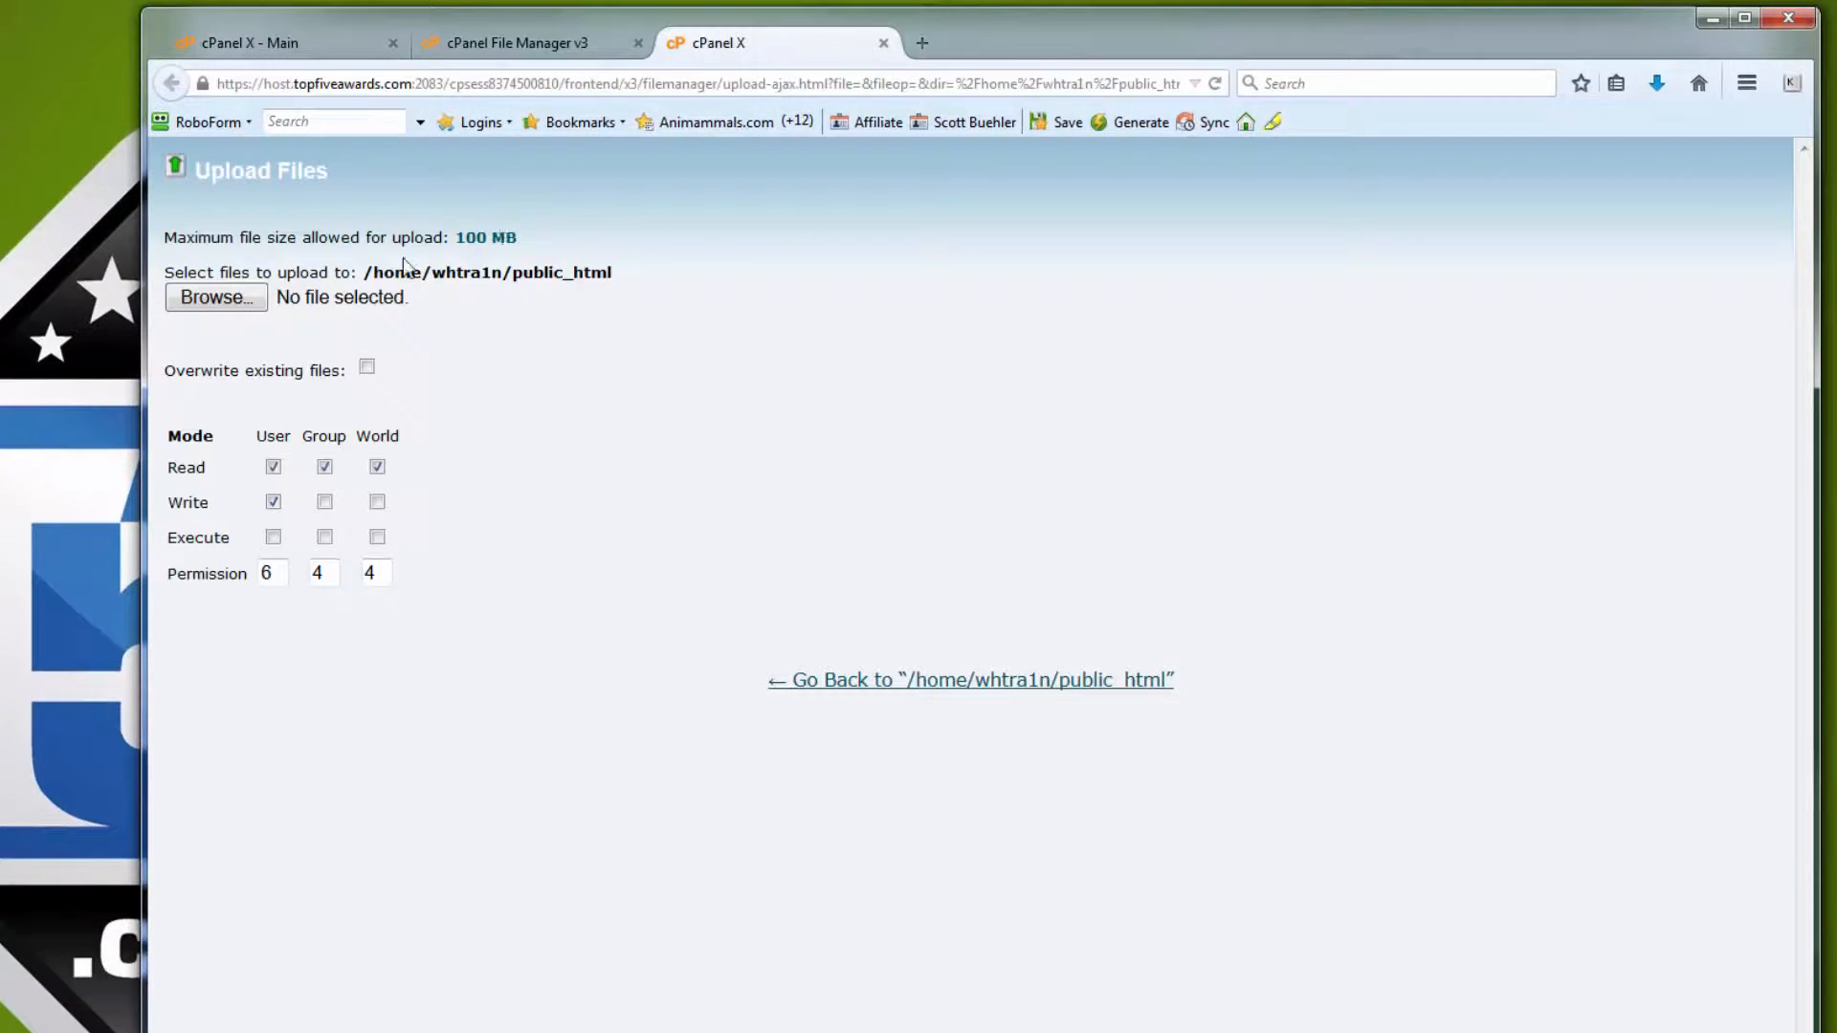
{"action": "left_click", "coordinate": [215, 298]}
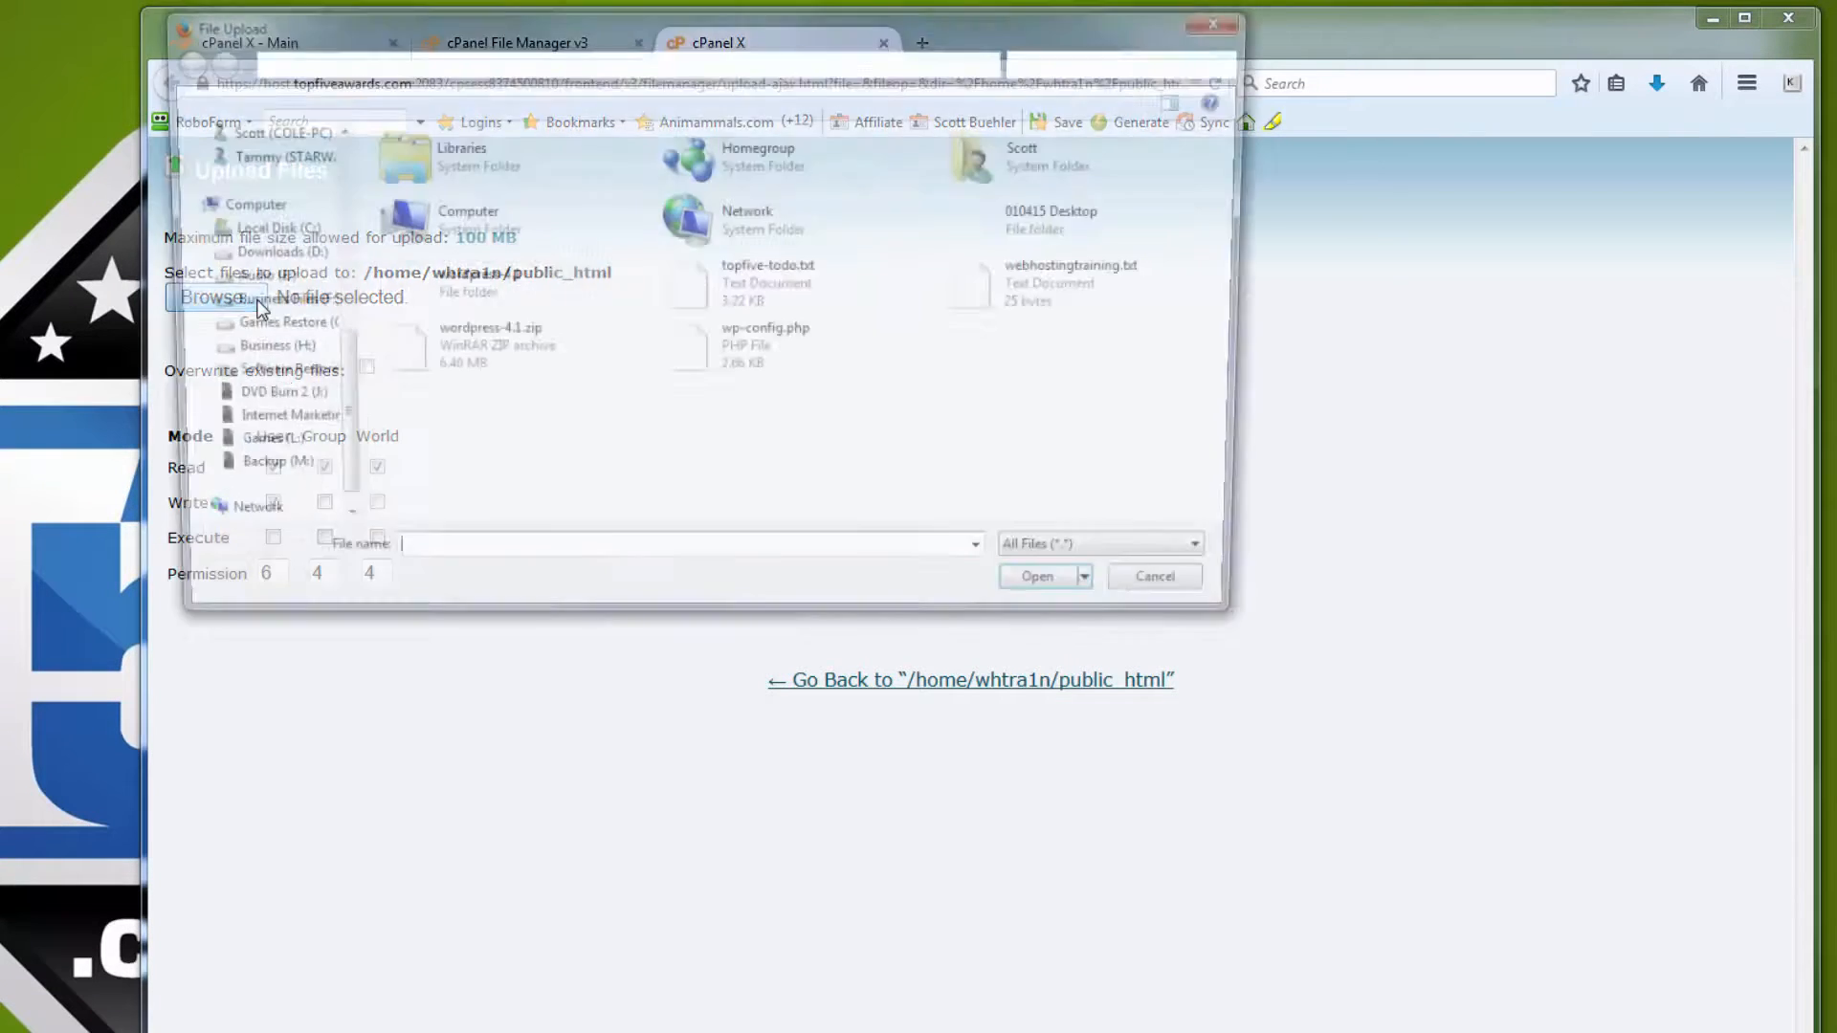
{"action": "left_click", "coordinate": [479, 354]}
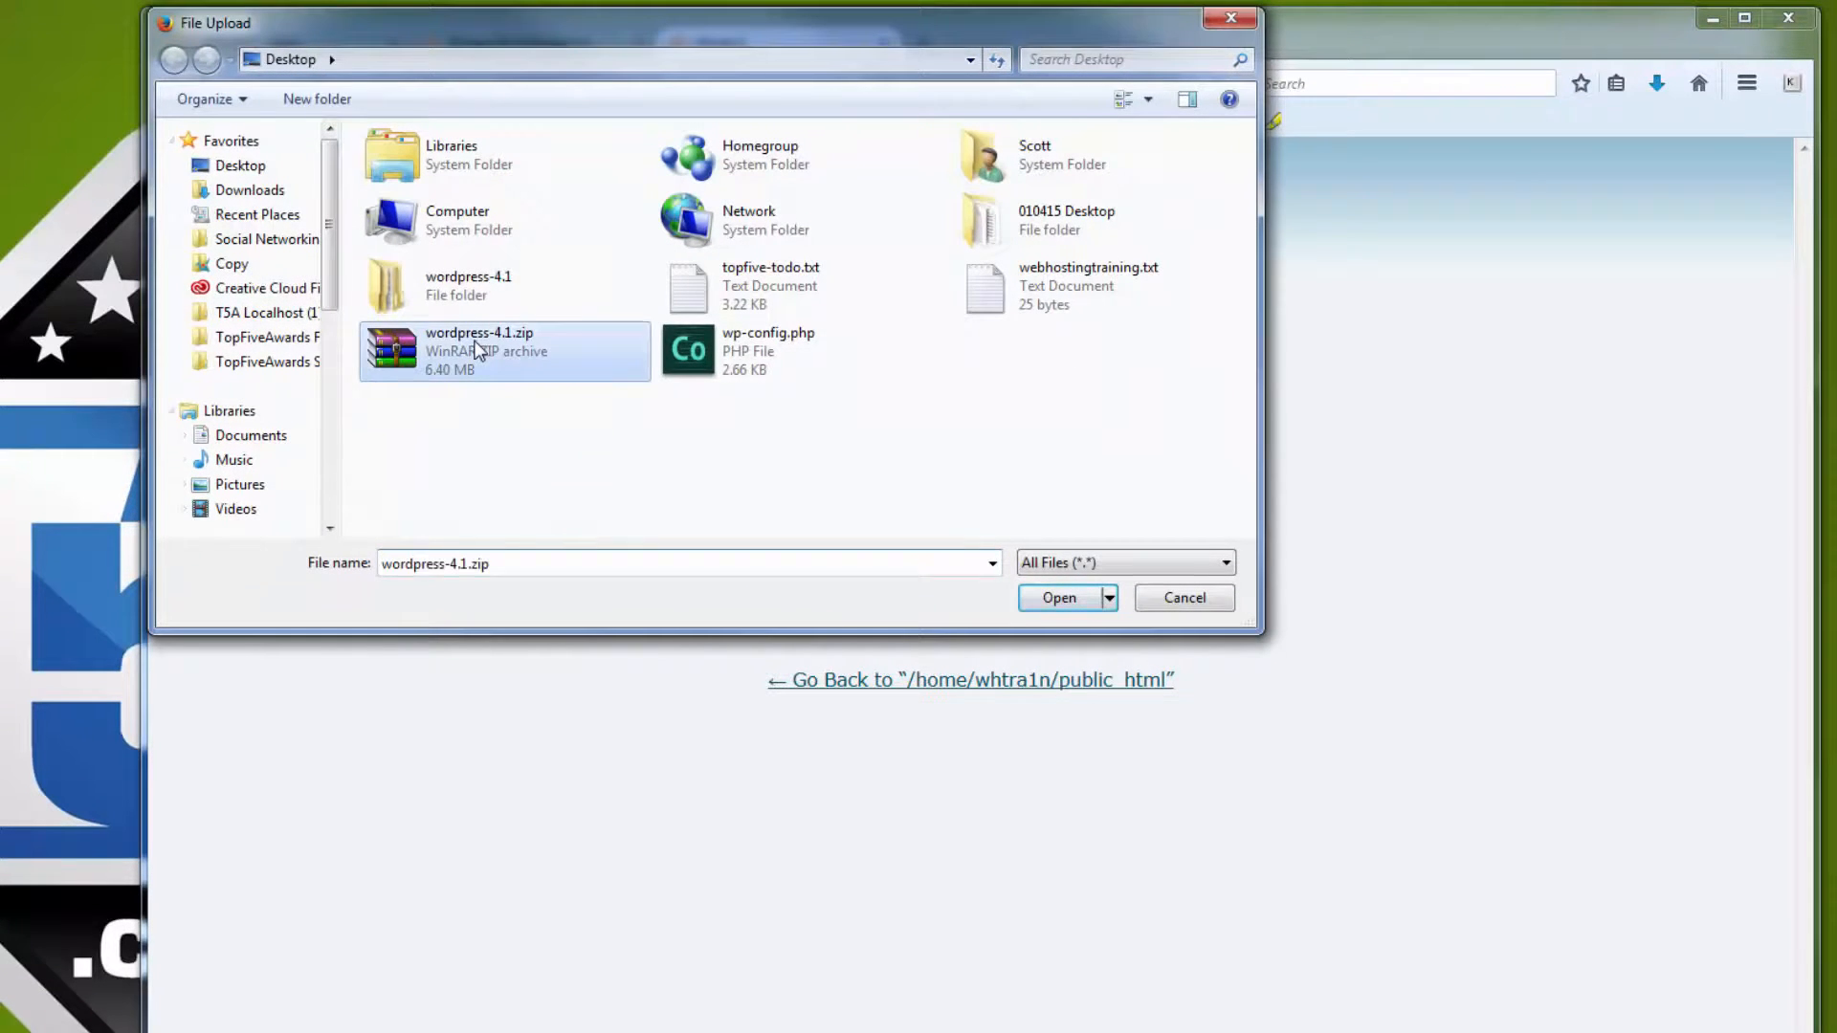
{"action": "left_click", "coordinate": [1042, 597]}
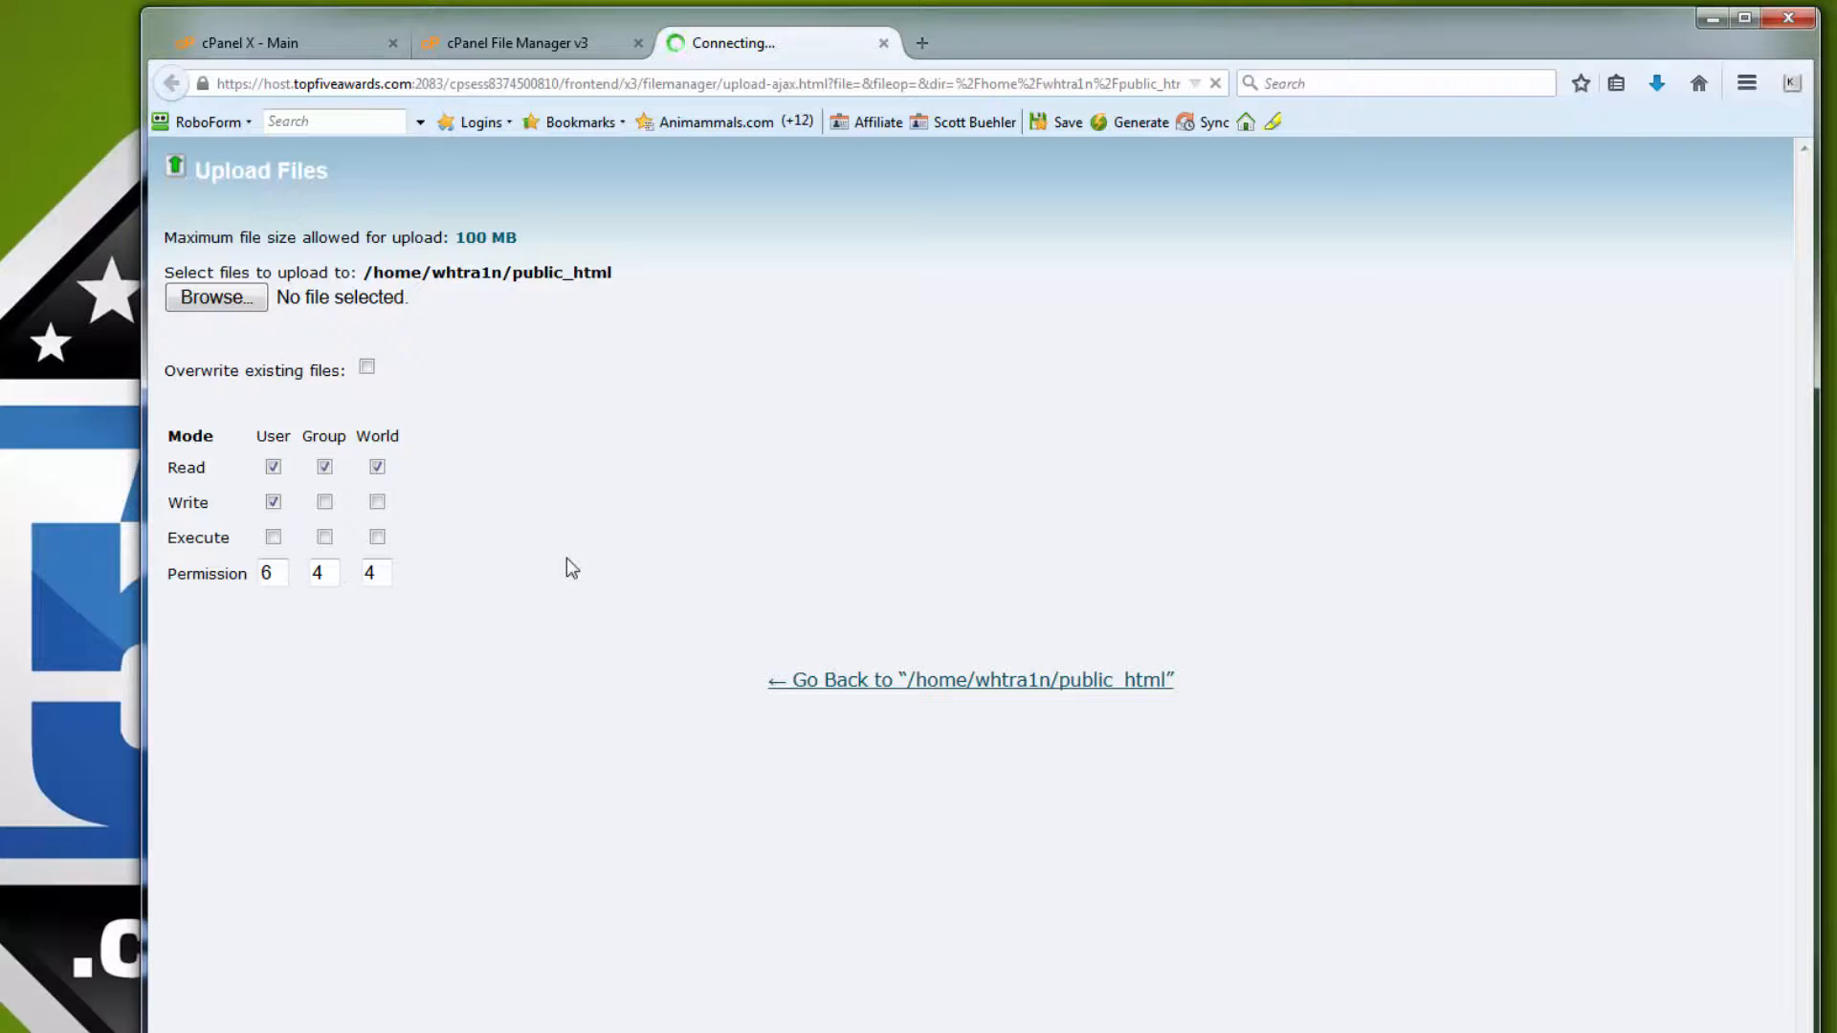
{"action": "left_click", "coordinate": [884, 43]}
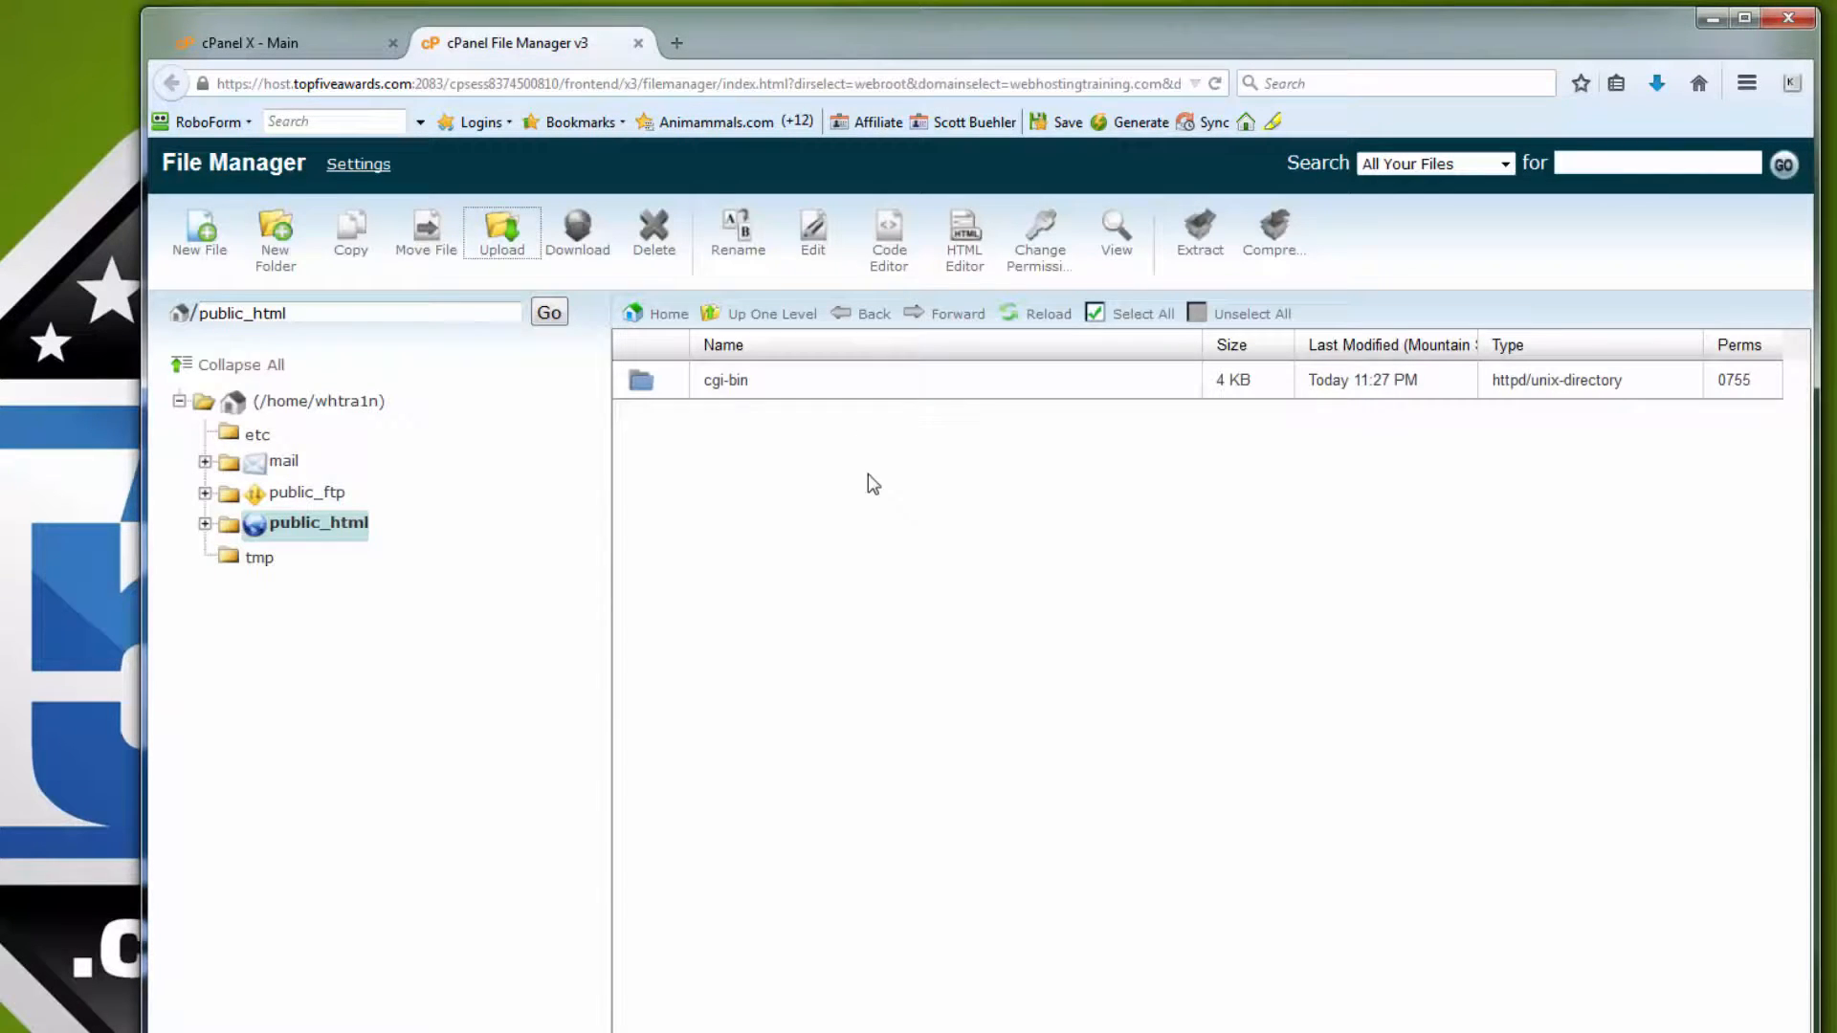
{"action": "left_click", "coordinate": [1033, 319]}
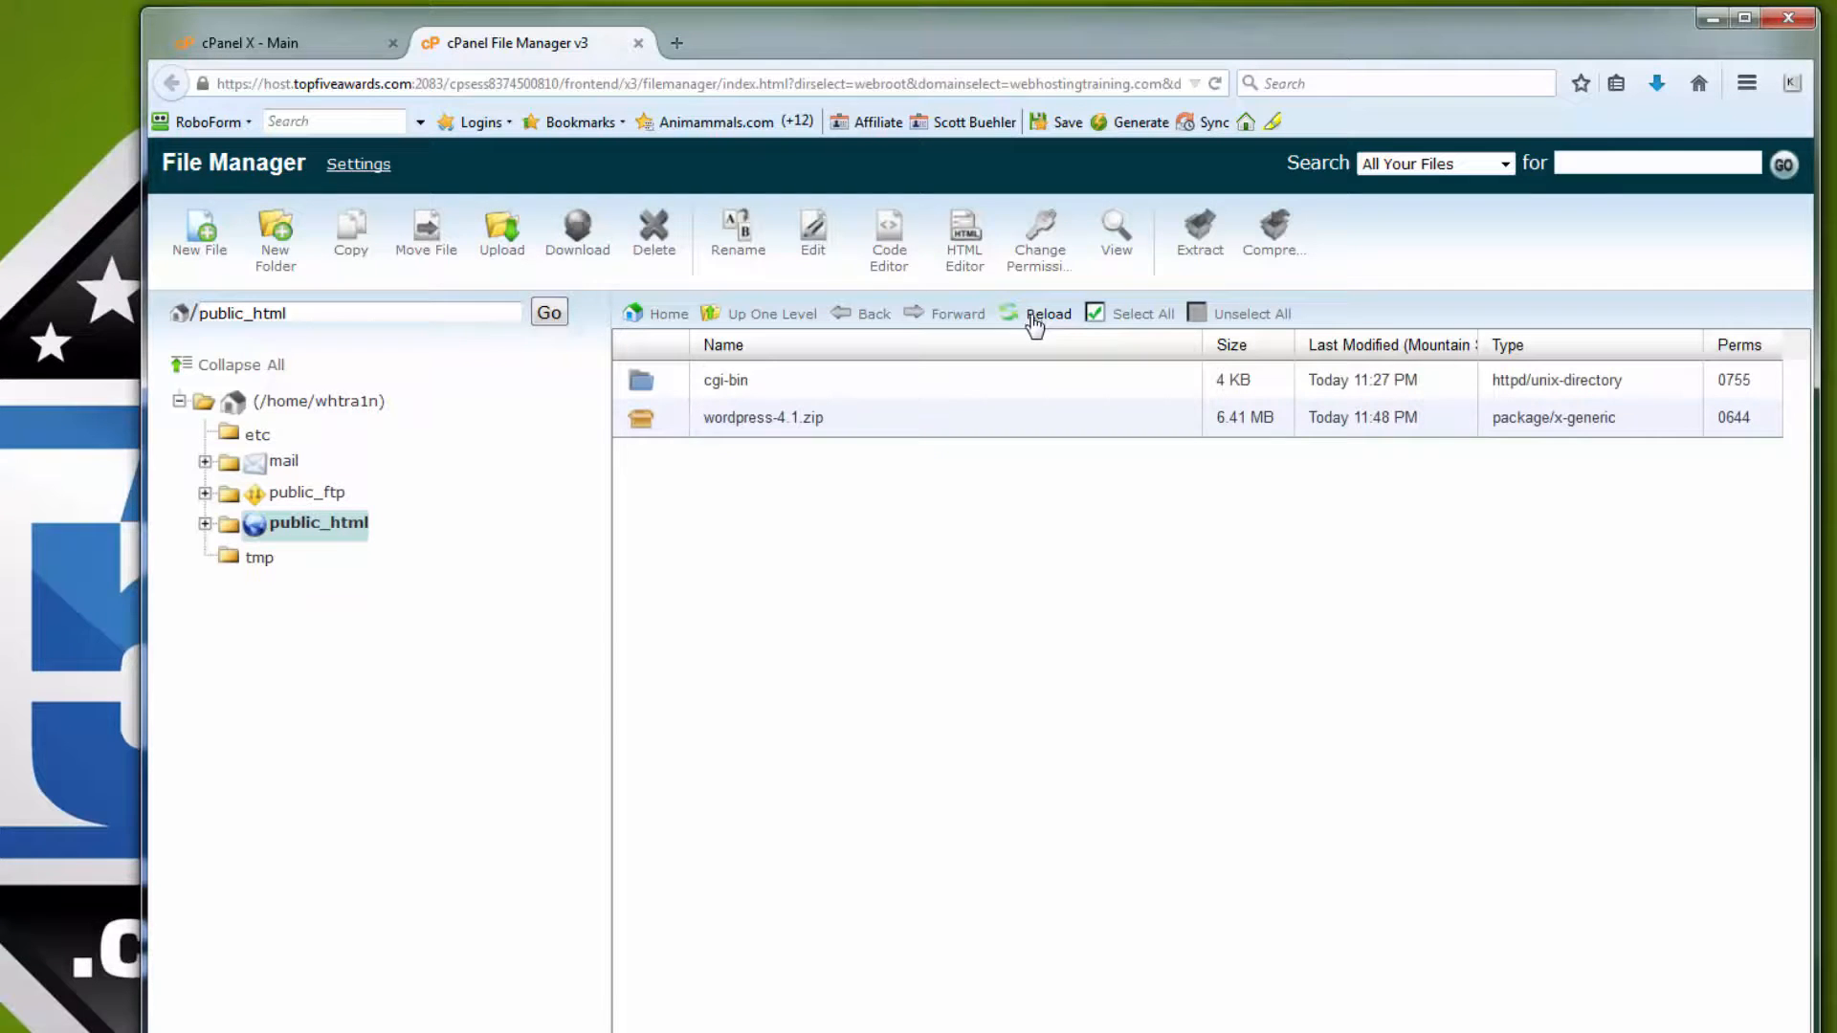
Extract the uploaded wordpress-4.1.zip into /public_html
{"action": "left_click", "coordinate": [848, 423]}
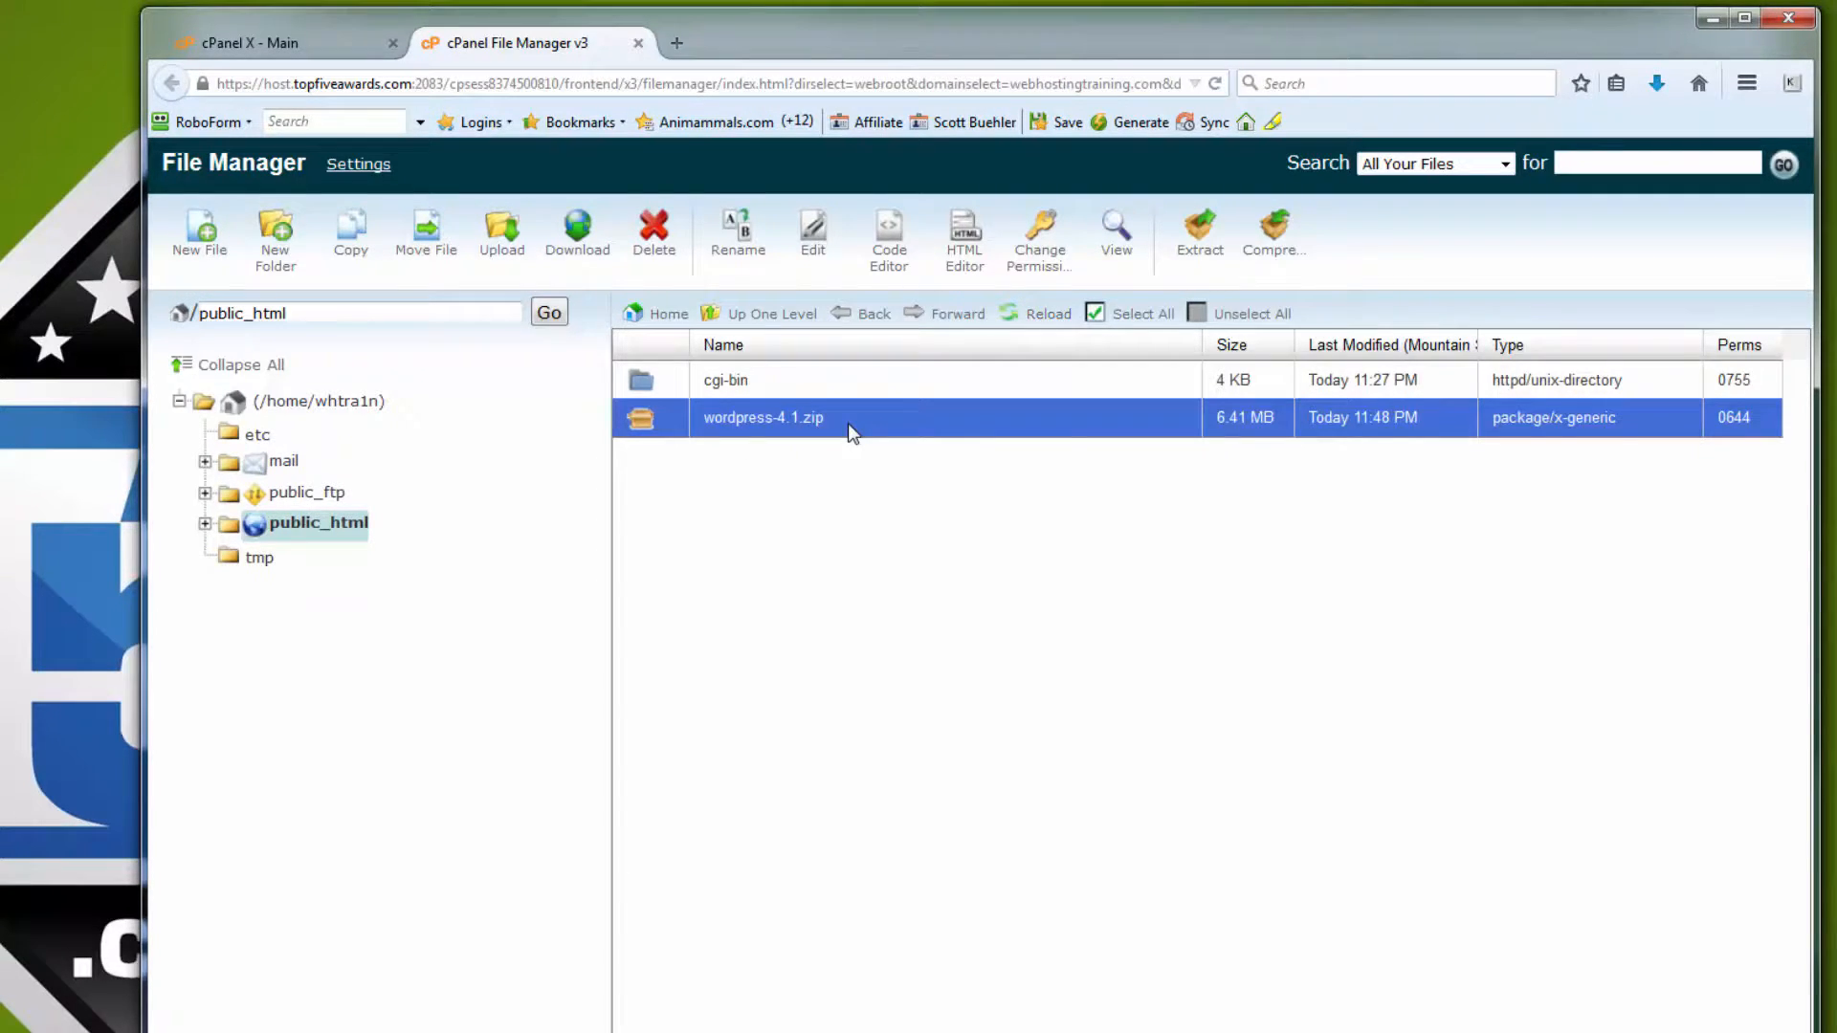
{"action": "right_click", "coordinate": [852, 433]}
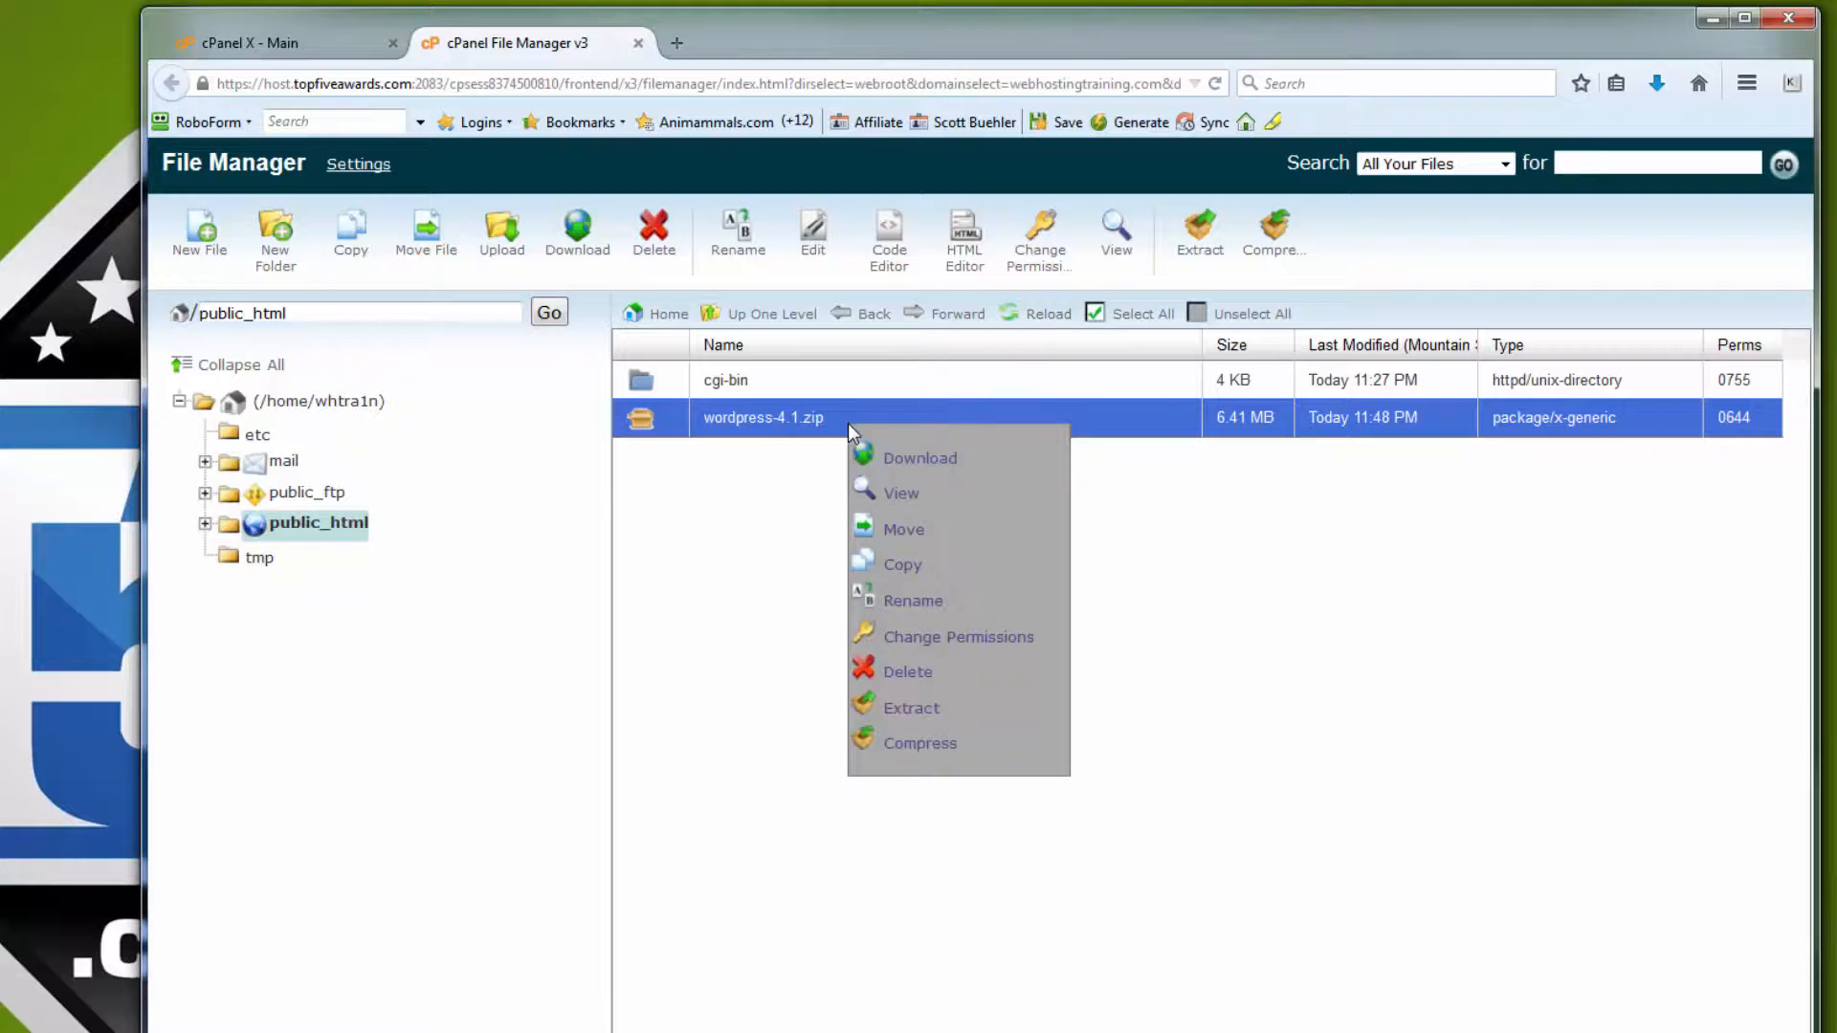
{"action": "left_click", "coordinate": [920, 709]}
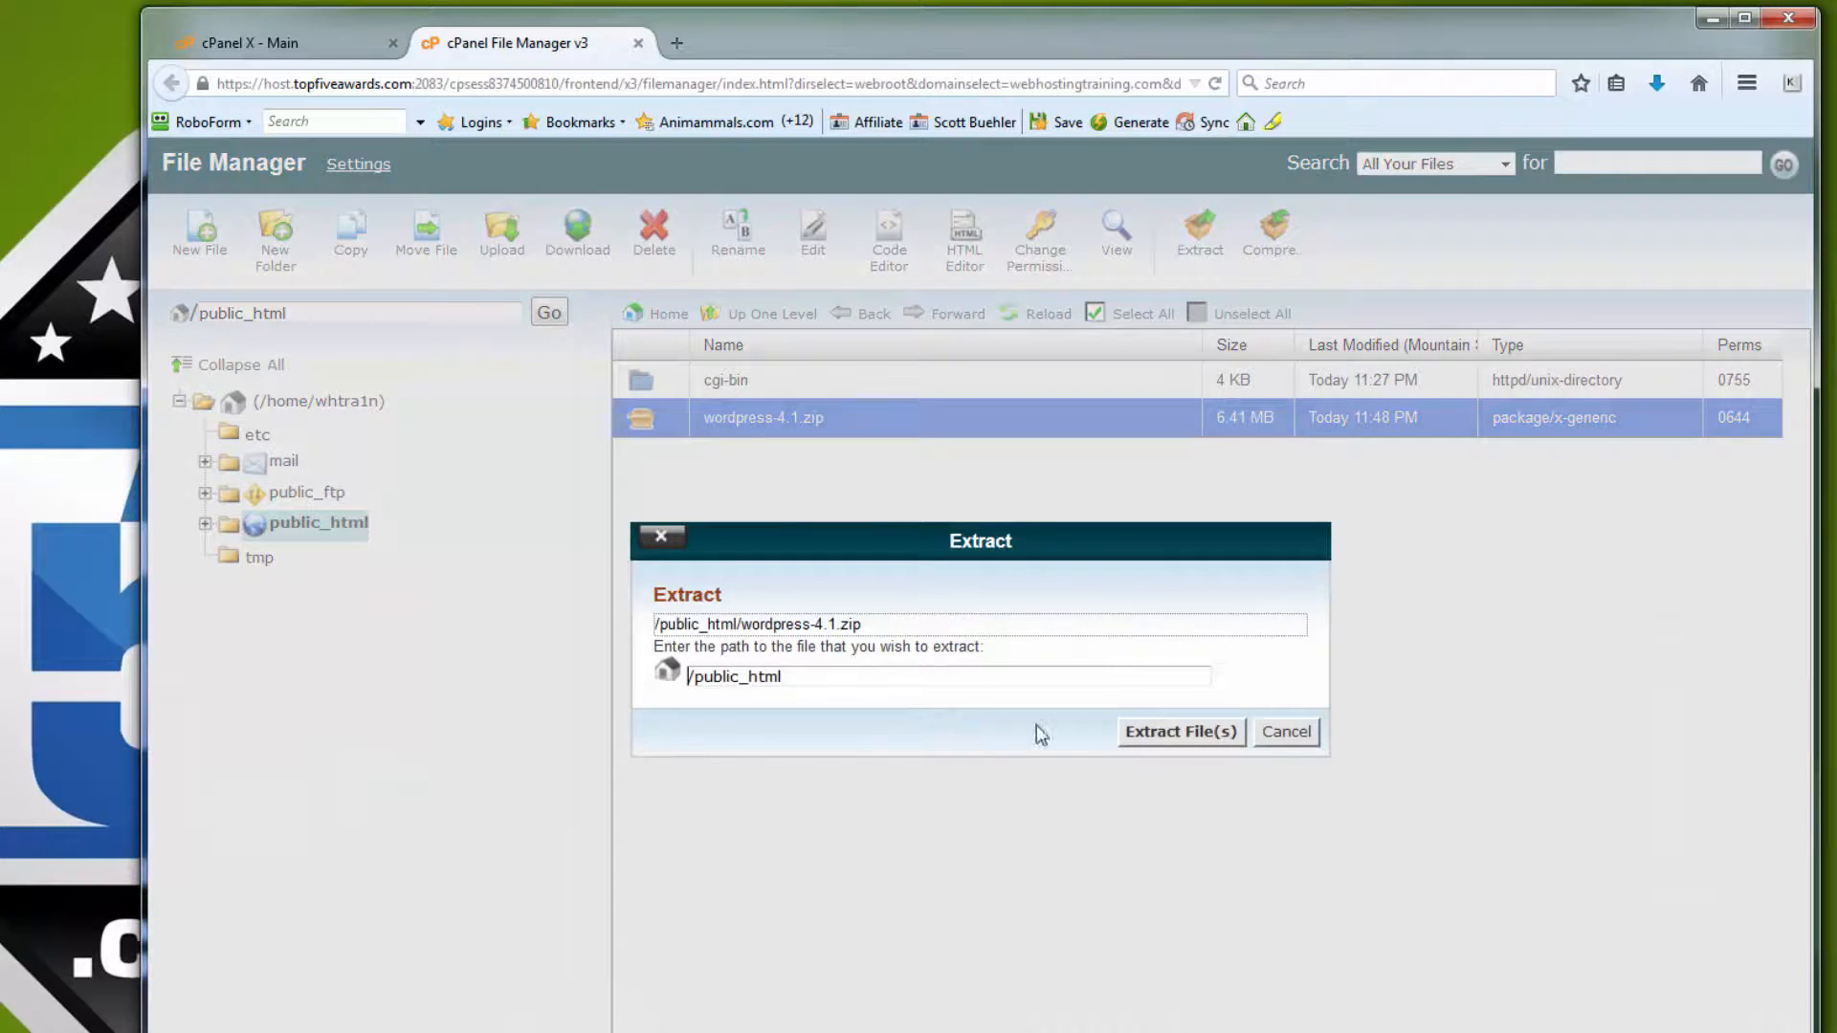
{"action": "left_click", "coordinate": [1166, 745]}
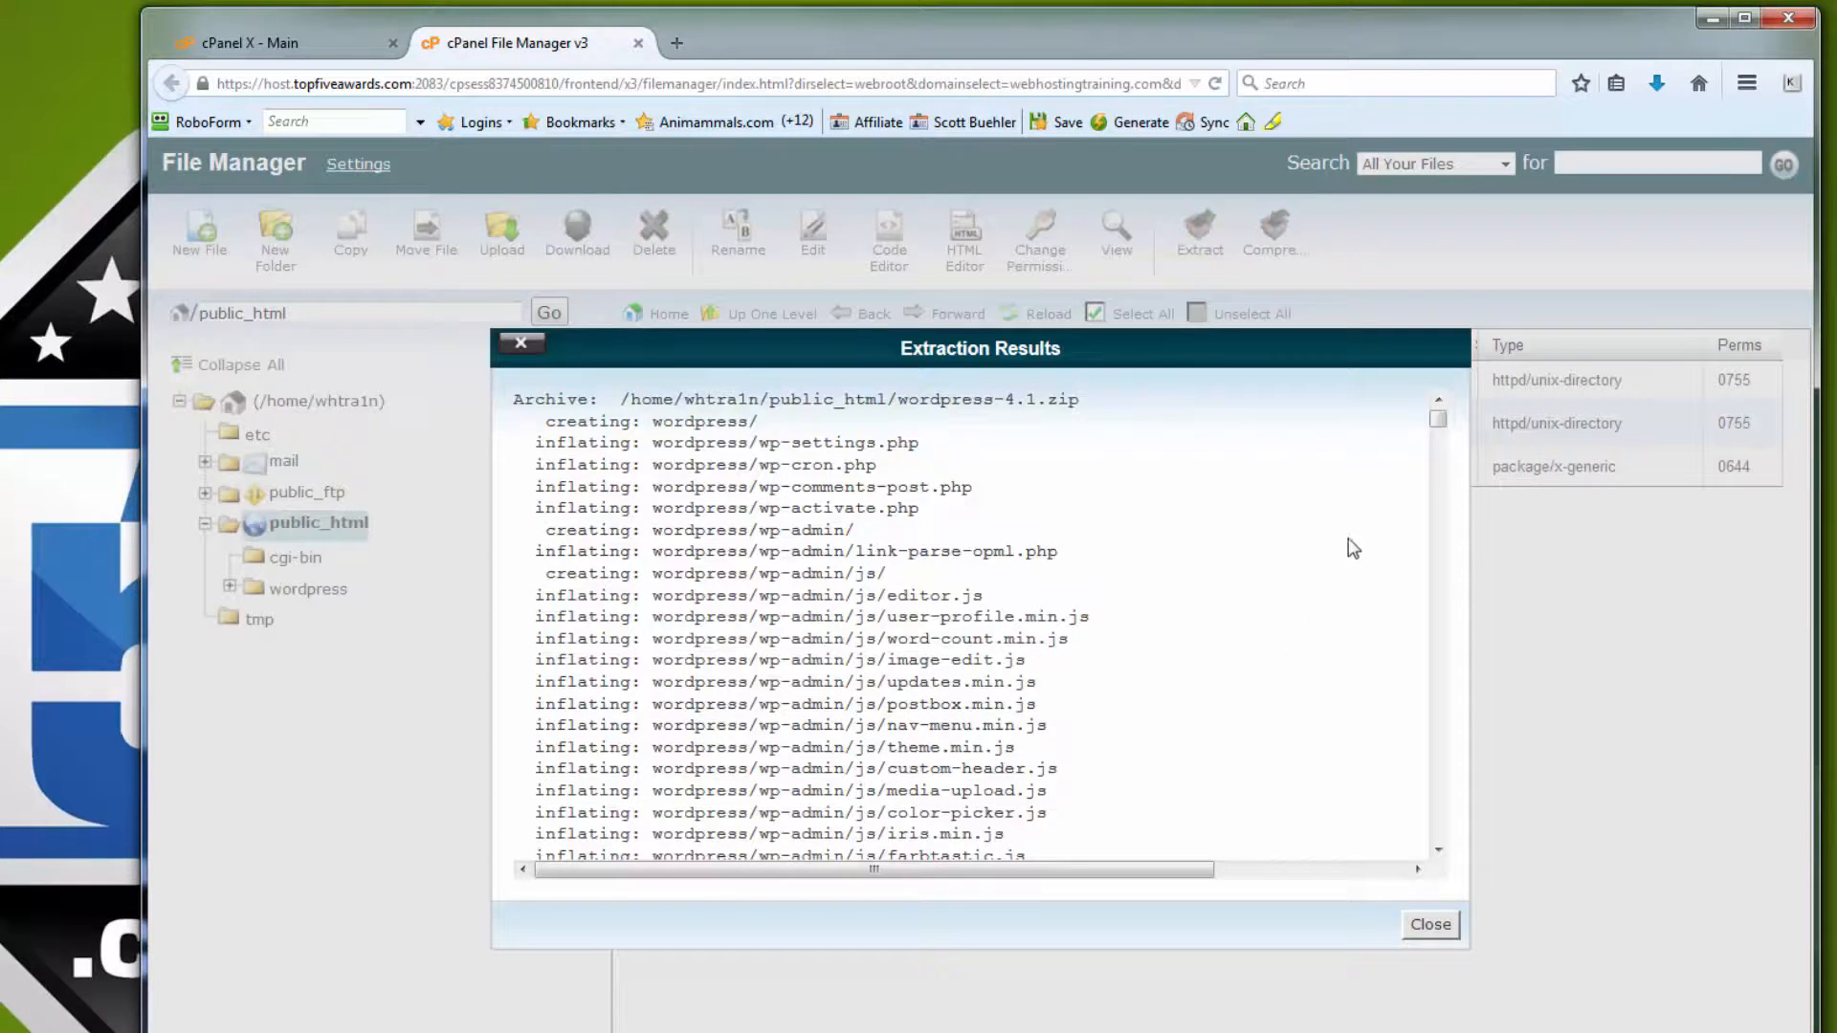
Close the extraction results and delete wordpress-4.1.zip from public_html
{"action": "left_click", "coordinate": [1435, 927]}
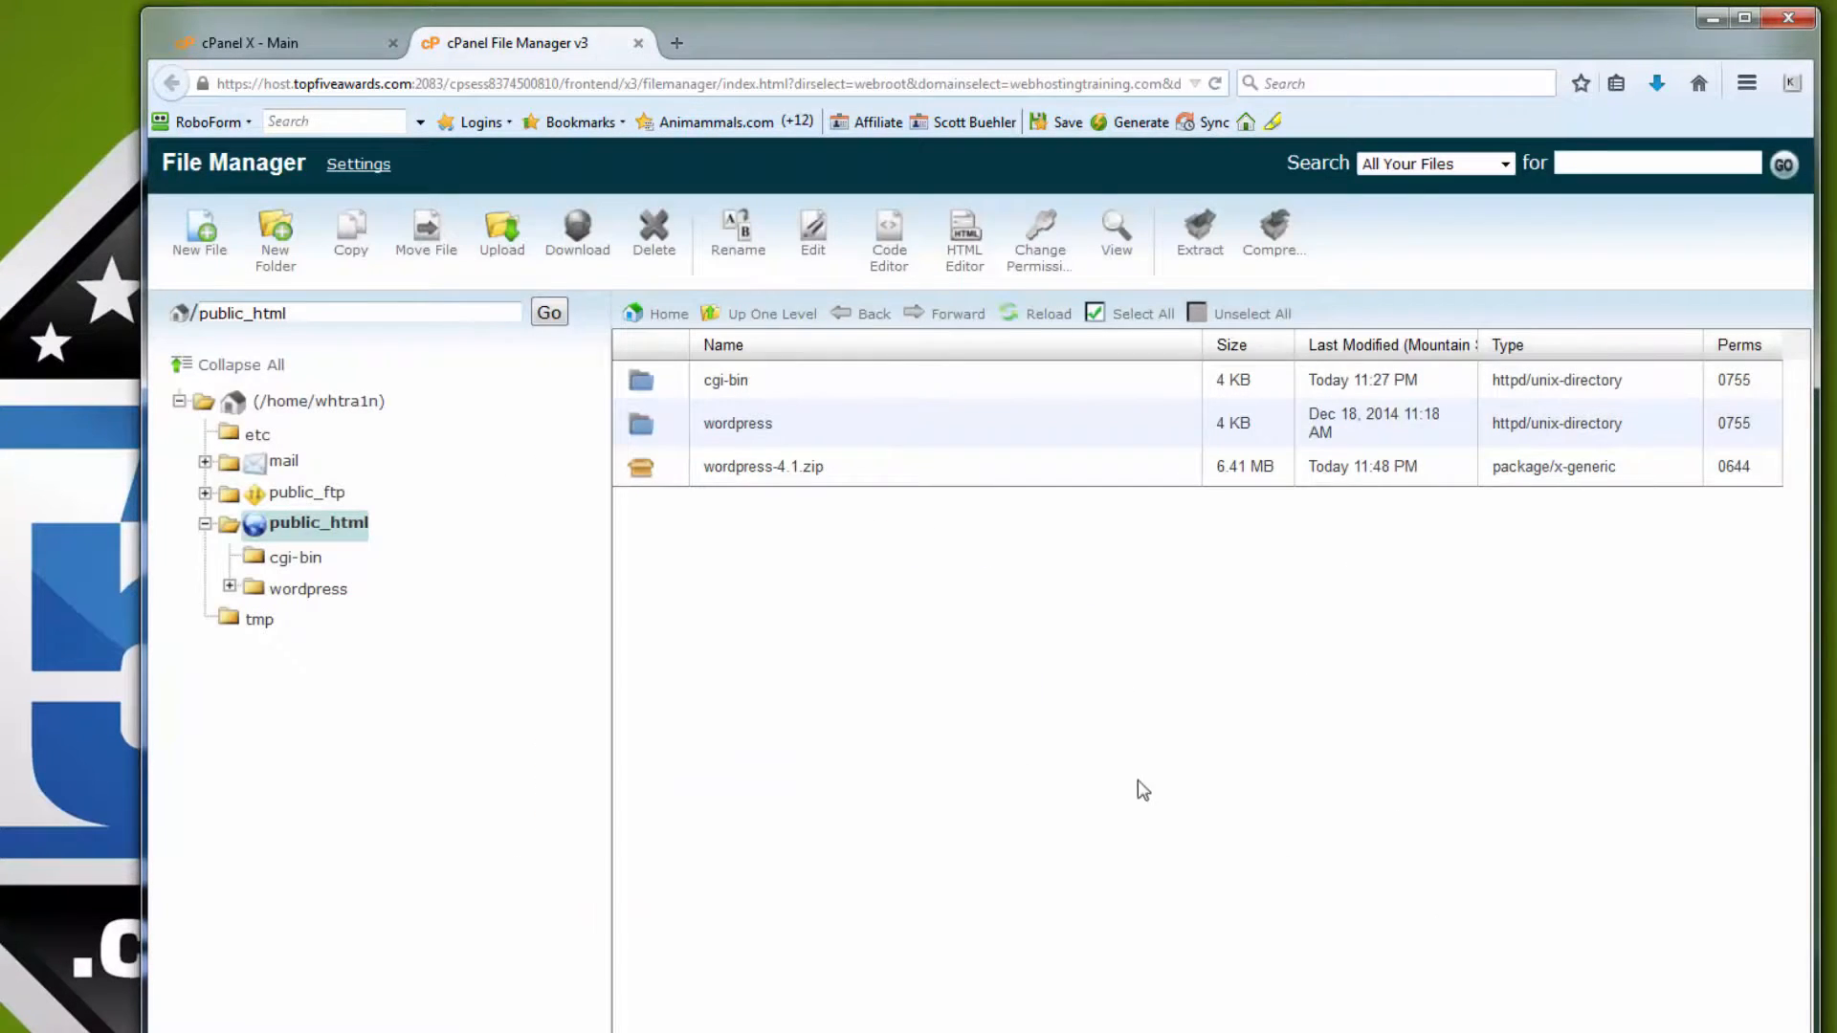
{"action": "left_click", "coordinate": [837, 465]}
{"action": "right_click", "coordinate": [836, 465]}
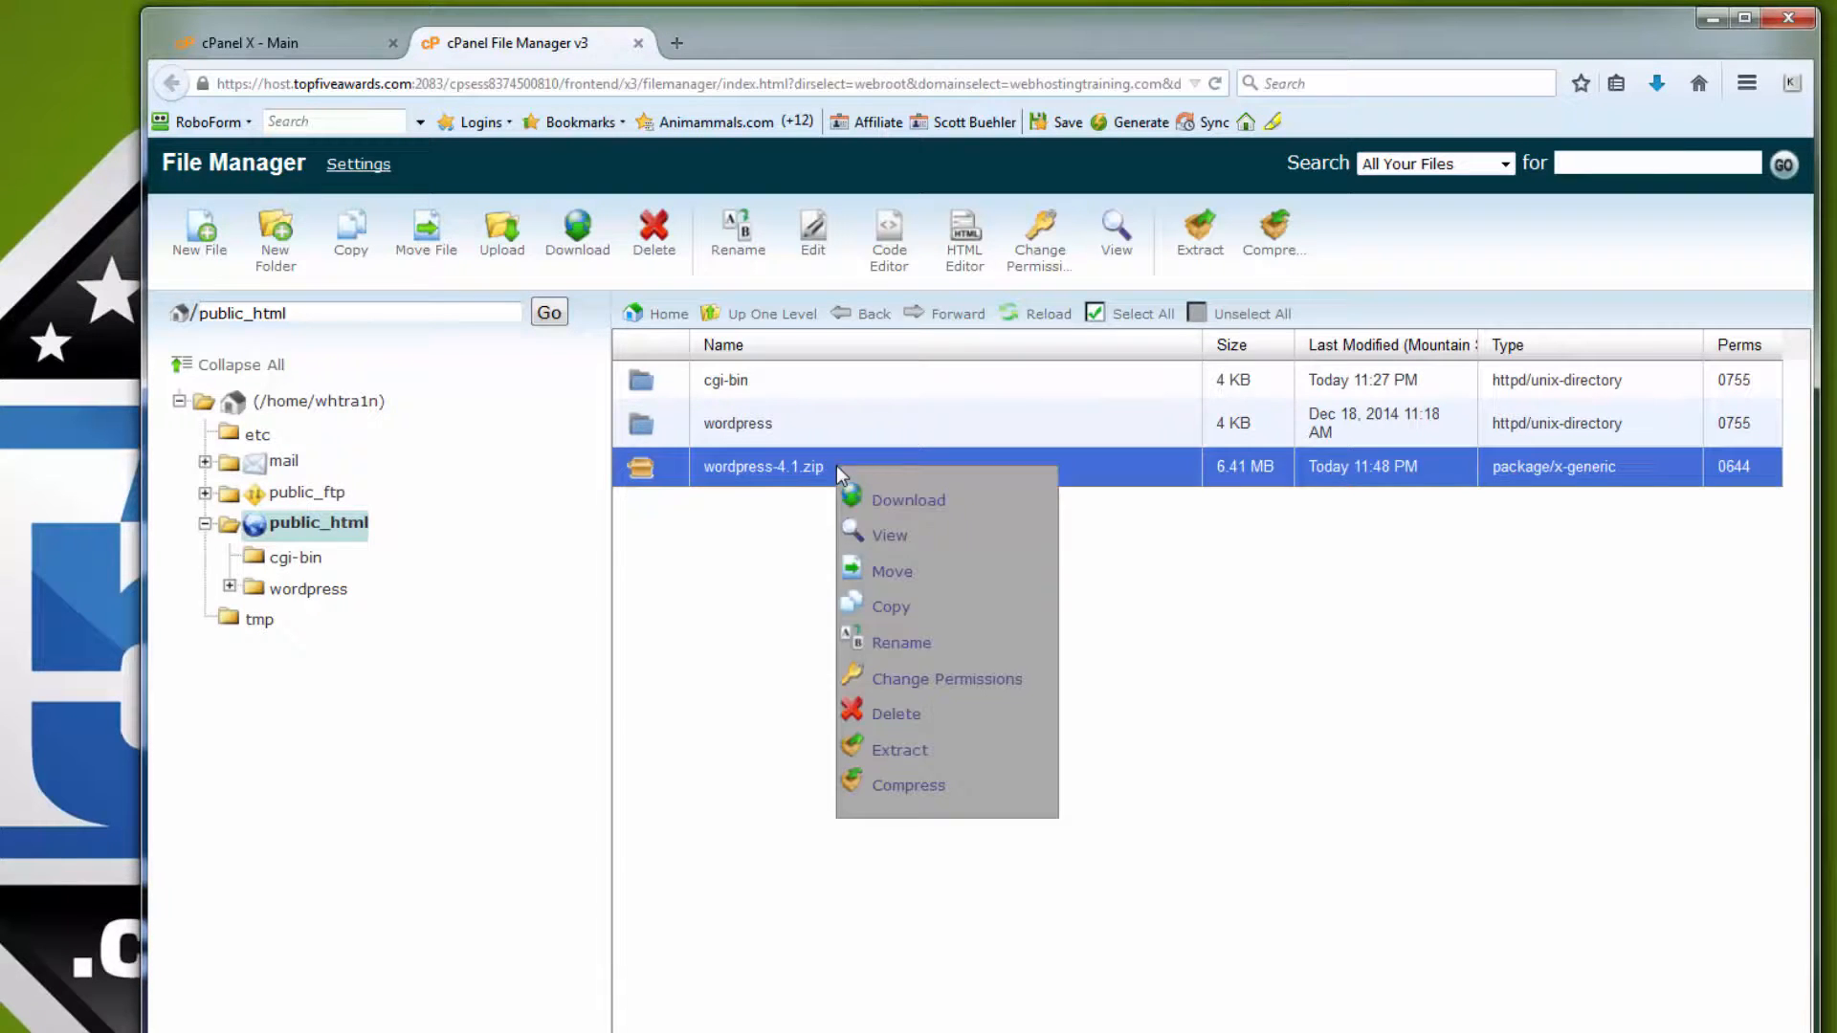
{"action": "left_click", "coordinate": [898, 716]}
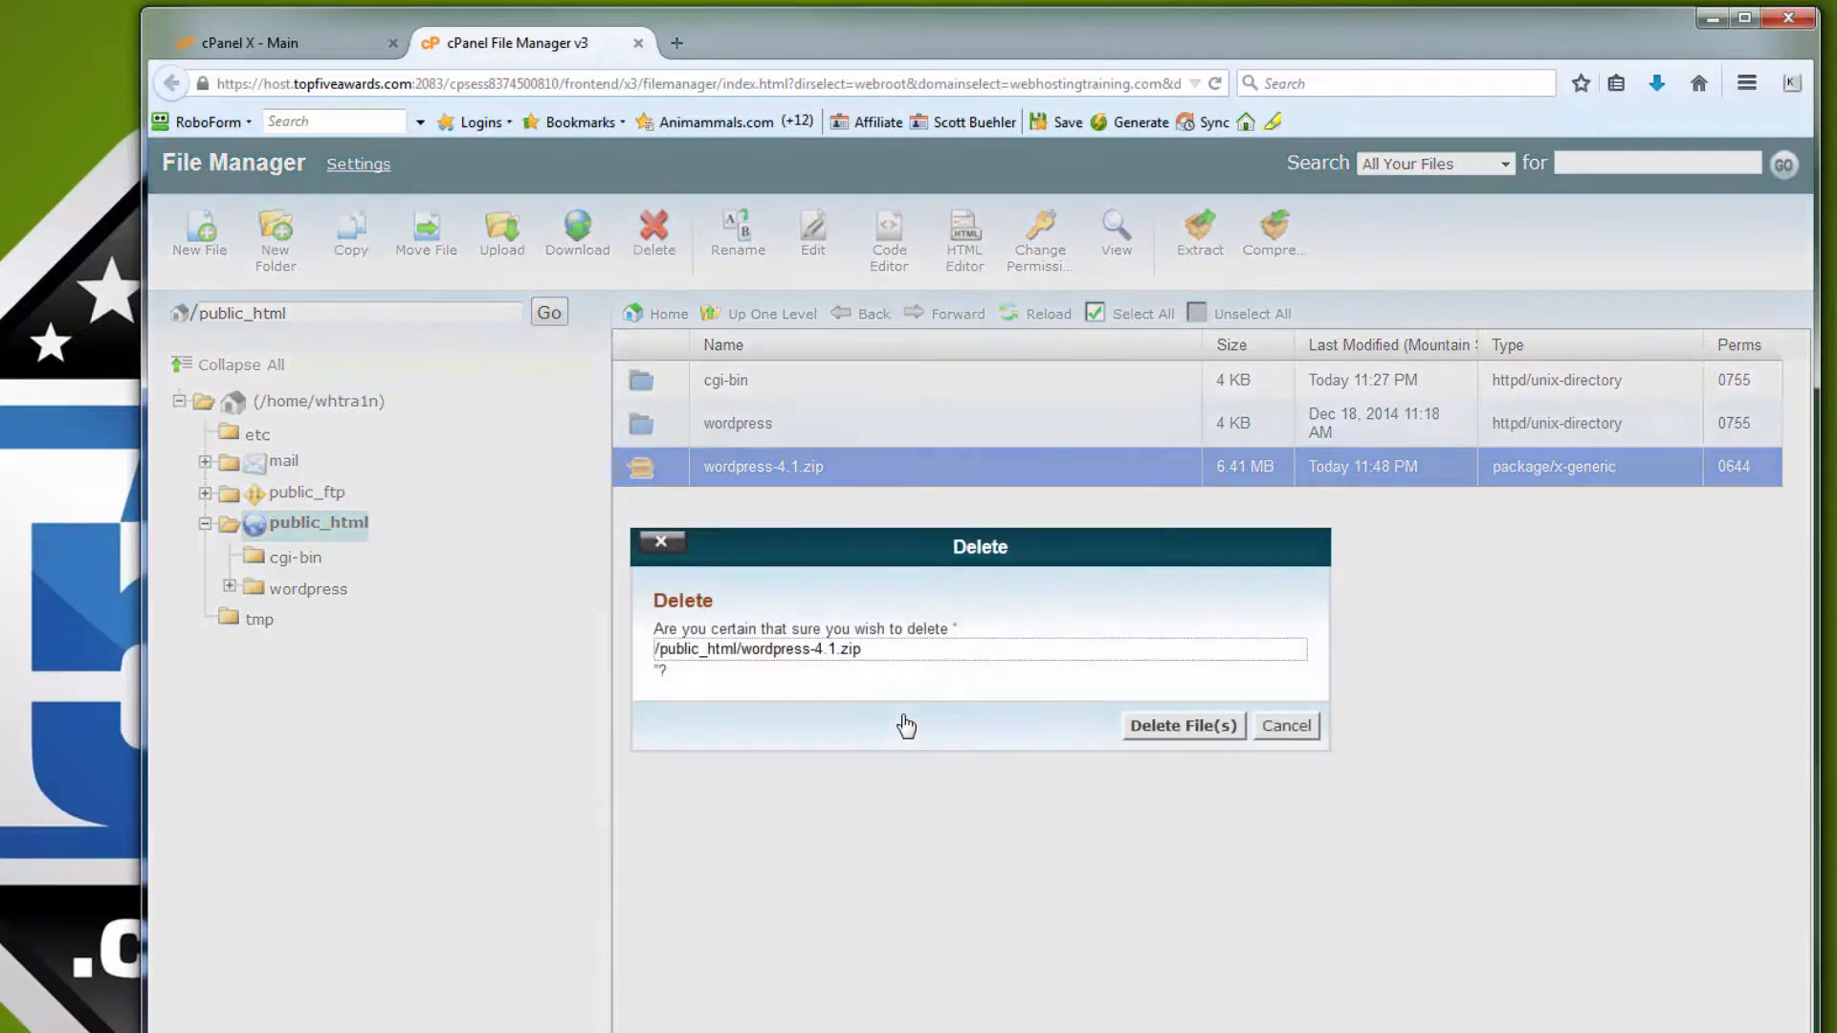
{"action": "left_click", "coordinate": [1164, 732]}
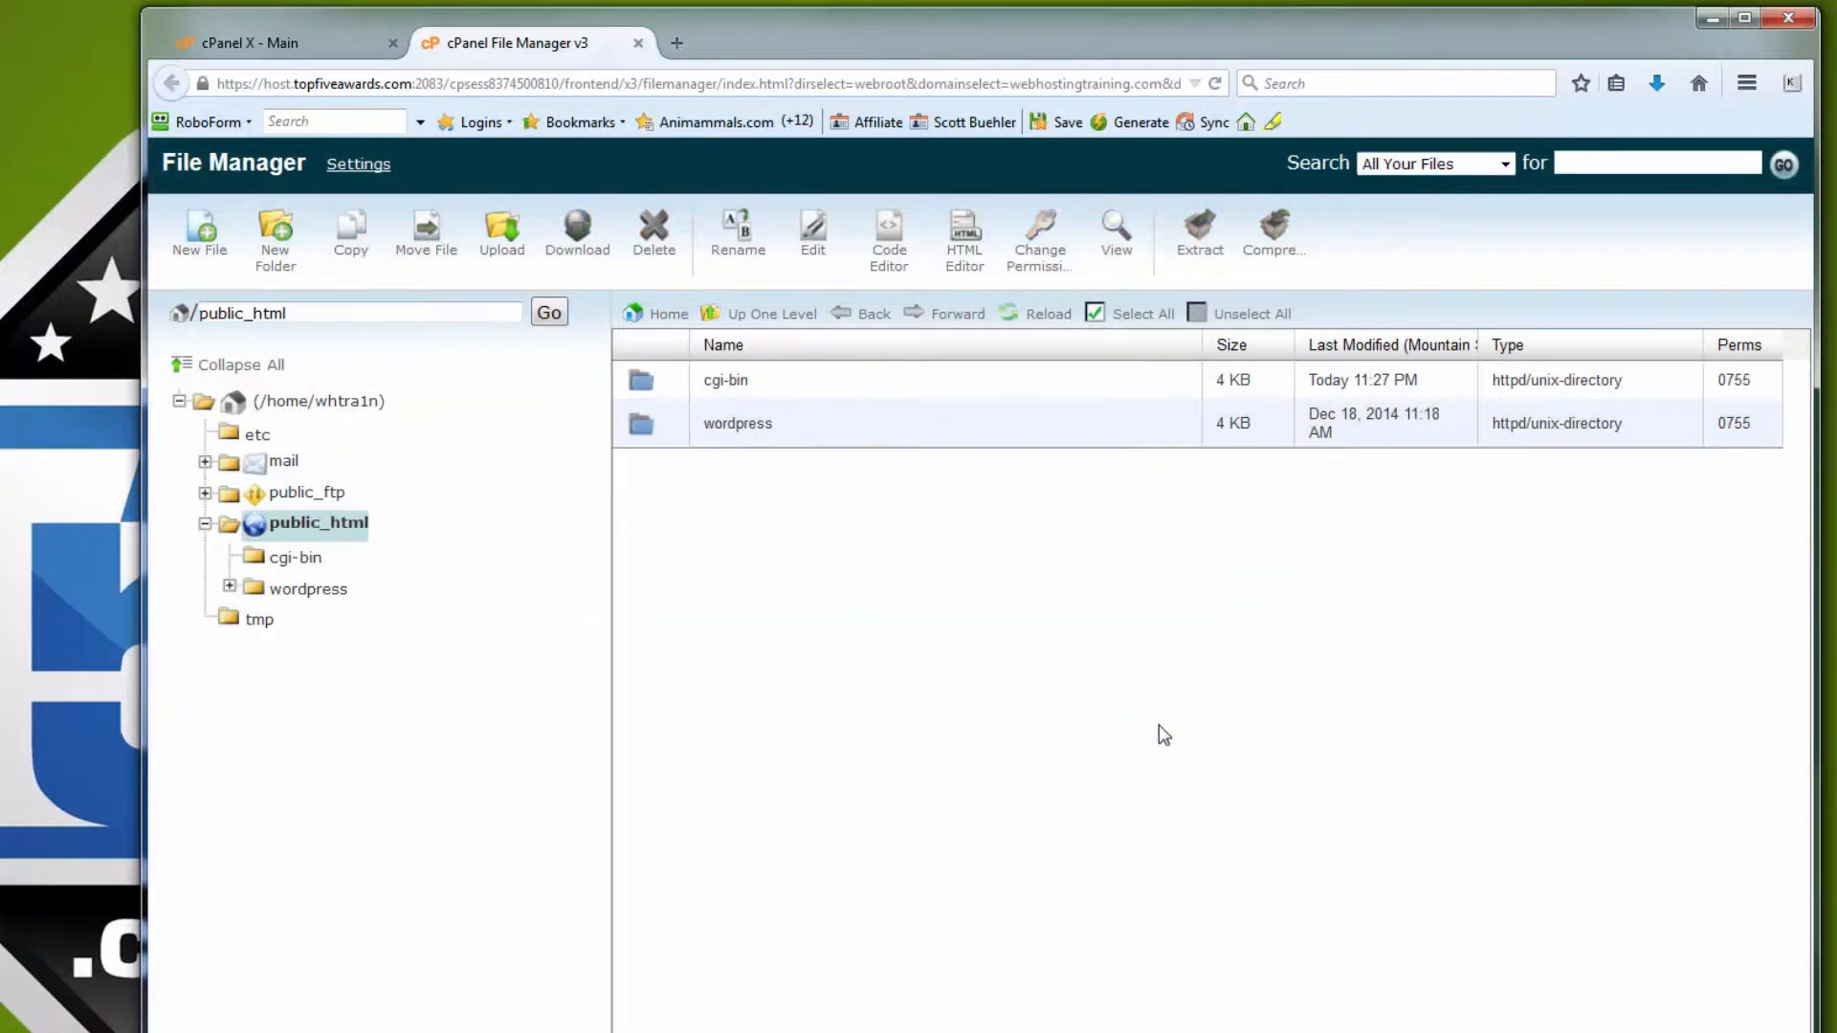
Move all files and folders from the extracted wordpress folder up into /public_html/
{"action": "double_click", "coordinate": [825, 427]}
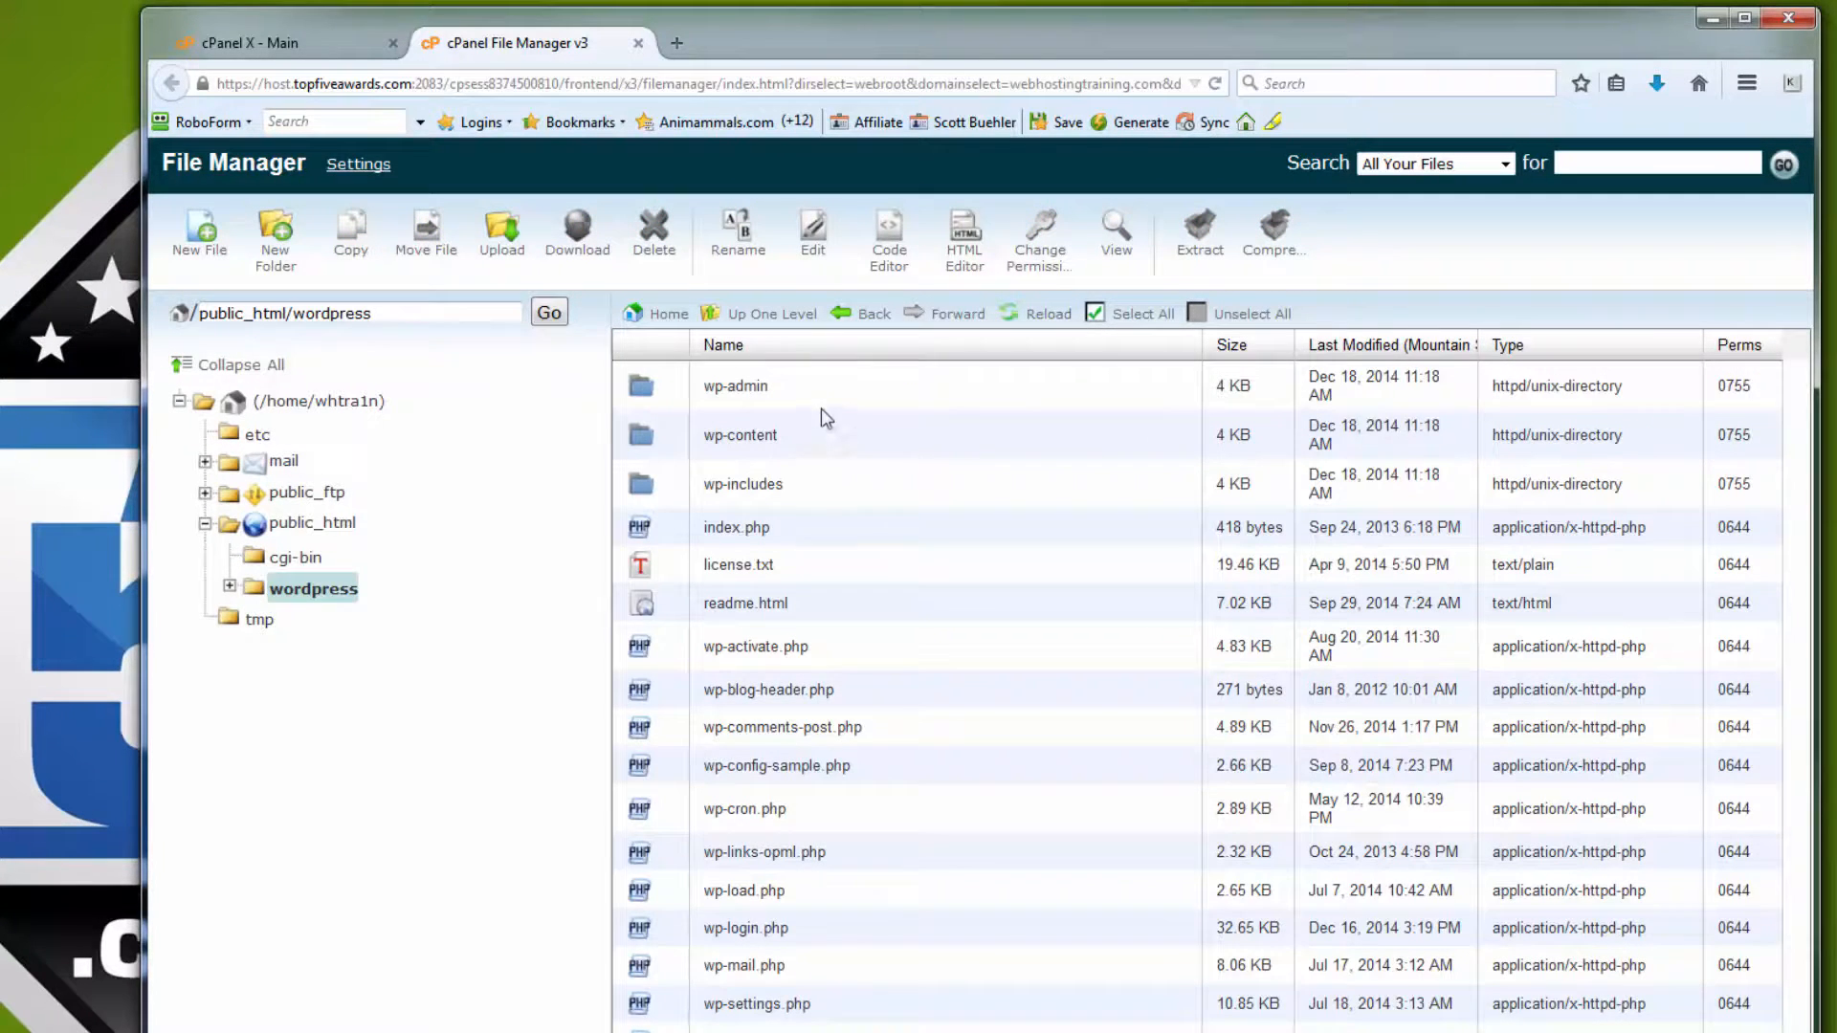
{"action": "left_click", "coordinate": [1131, 319]}
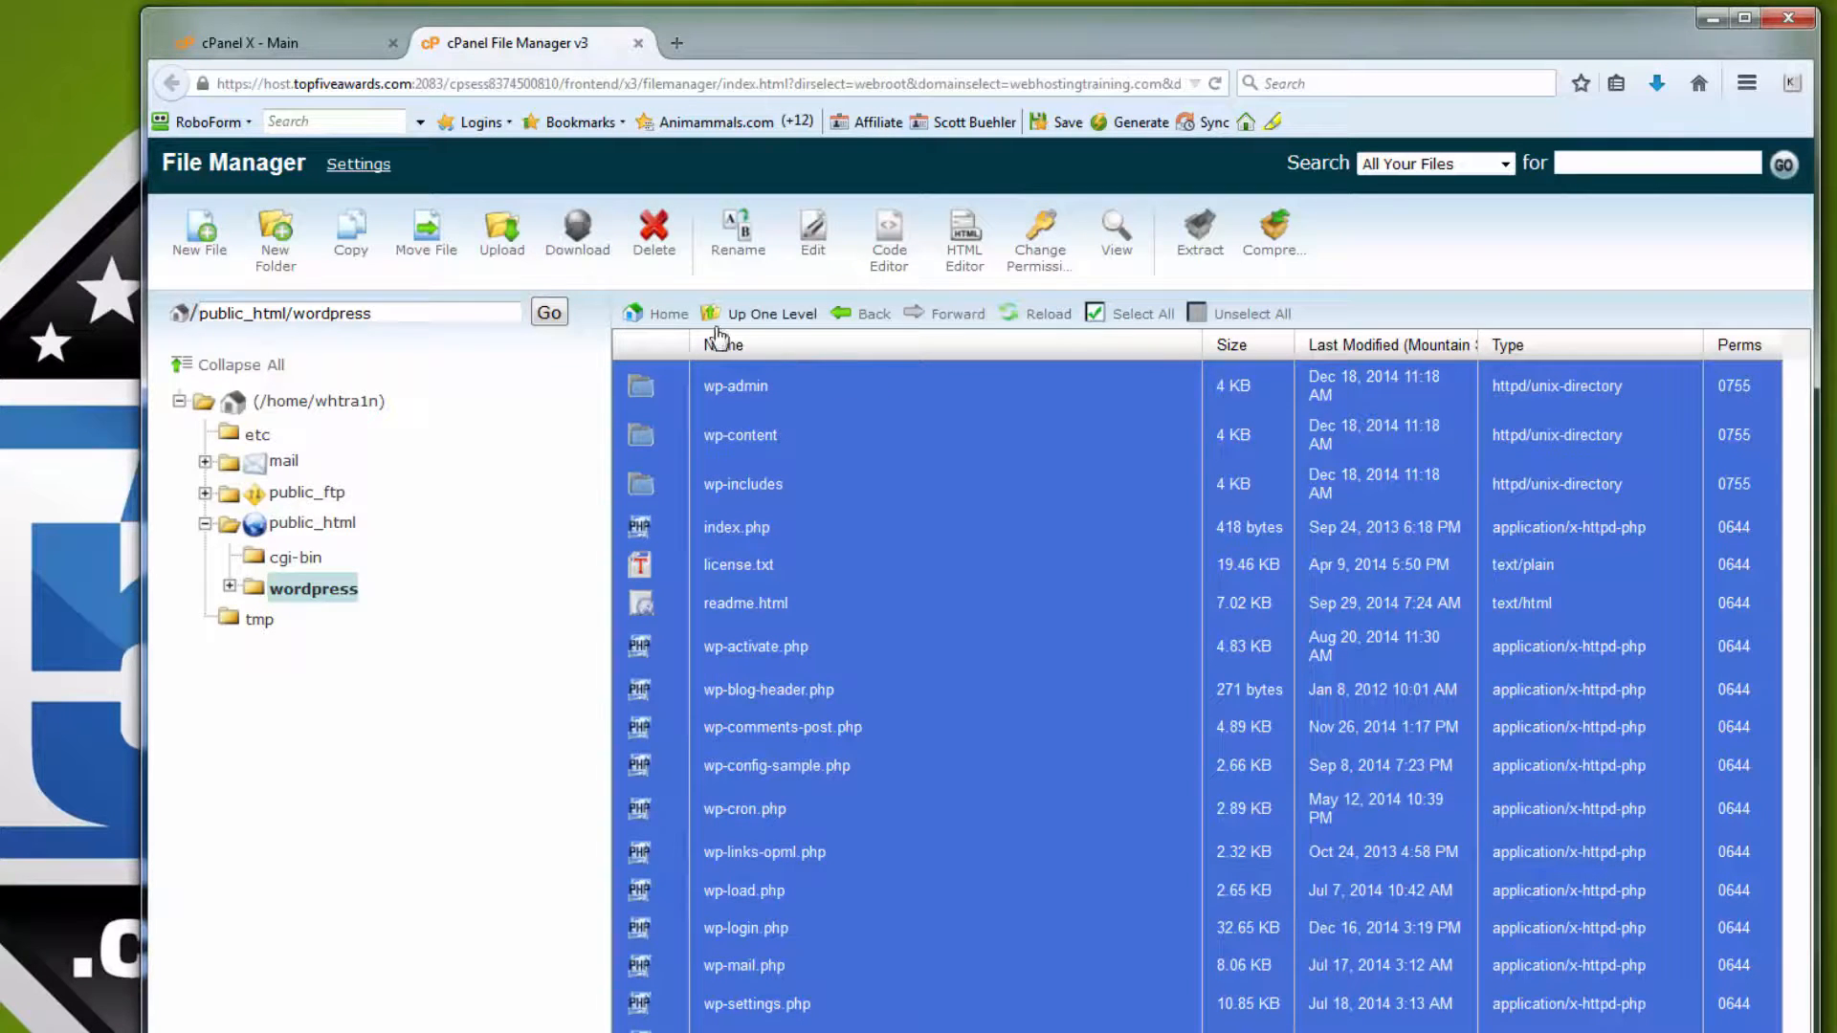
{"action": "left_click", "coordinate": [442, 239]}
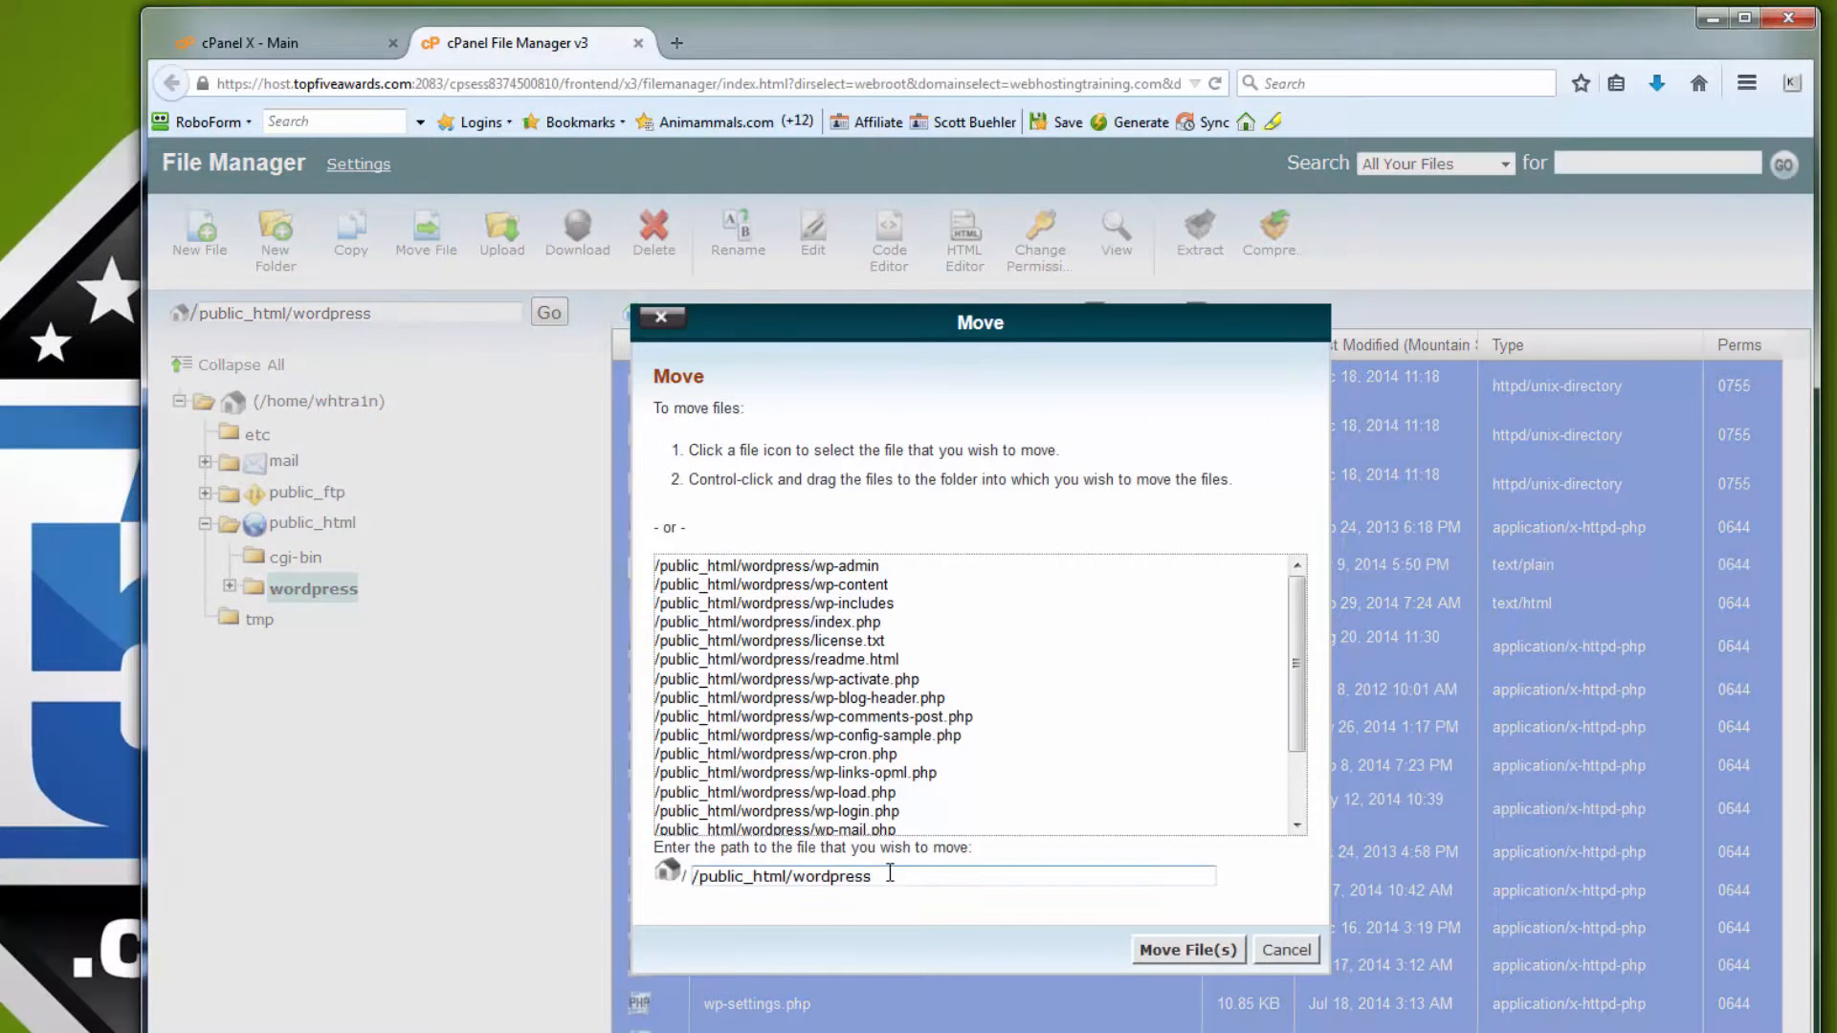
{"action": "key", "text": "BackSpace"}
{"action": "key", "text": "BackSpace"}
{"action": "key", "text": "BackSpace"}
{"action": "key", "text": "BackSpace"}
{"action": "key", "text": "BackSpace"}
{"action": "key", "text": "BackSpace"}
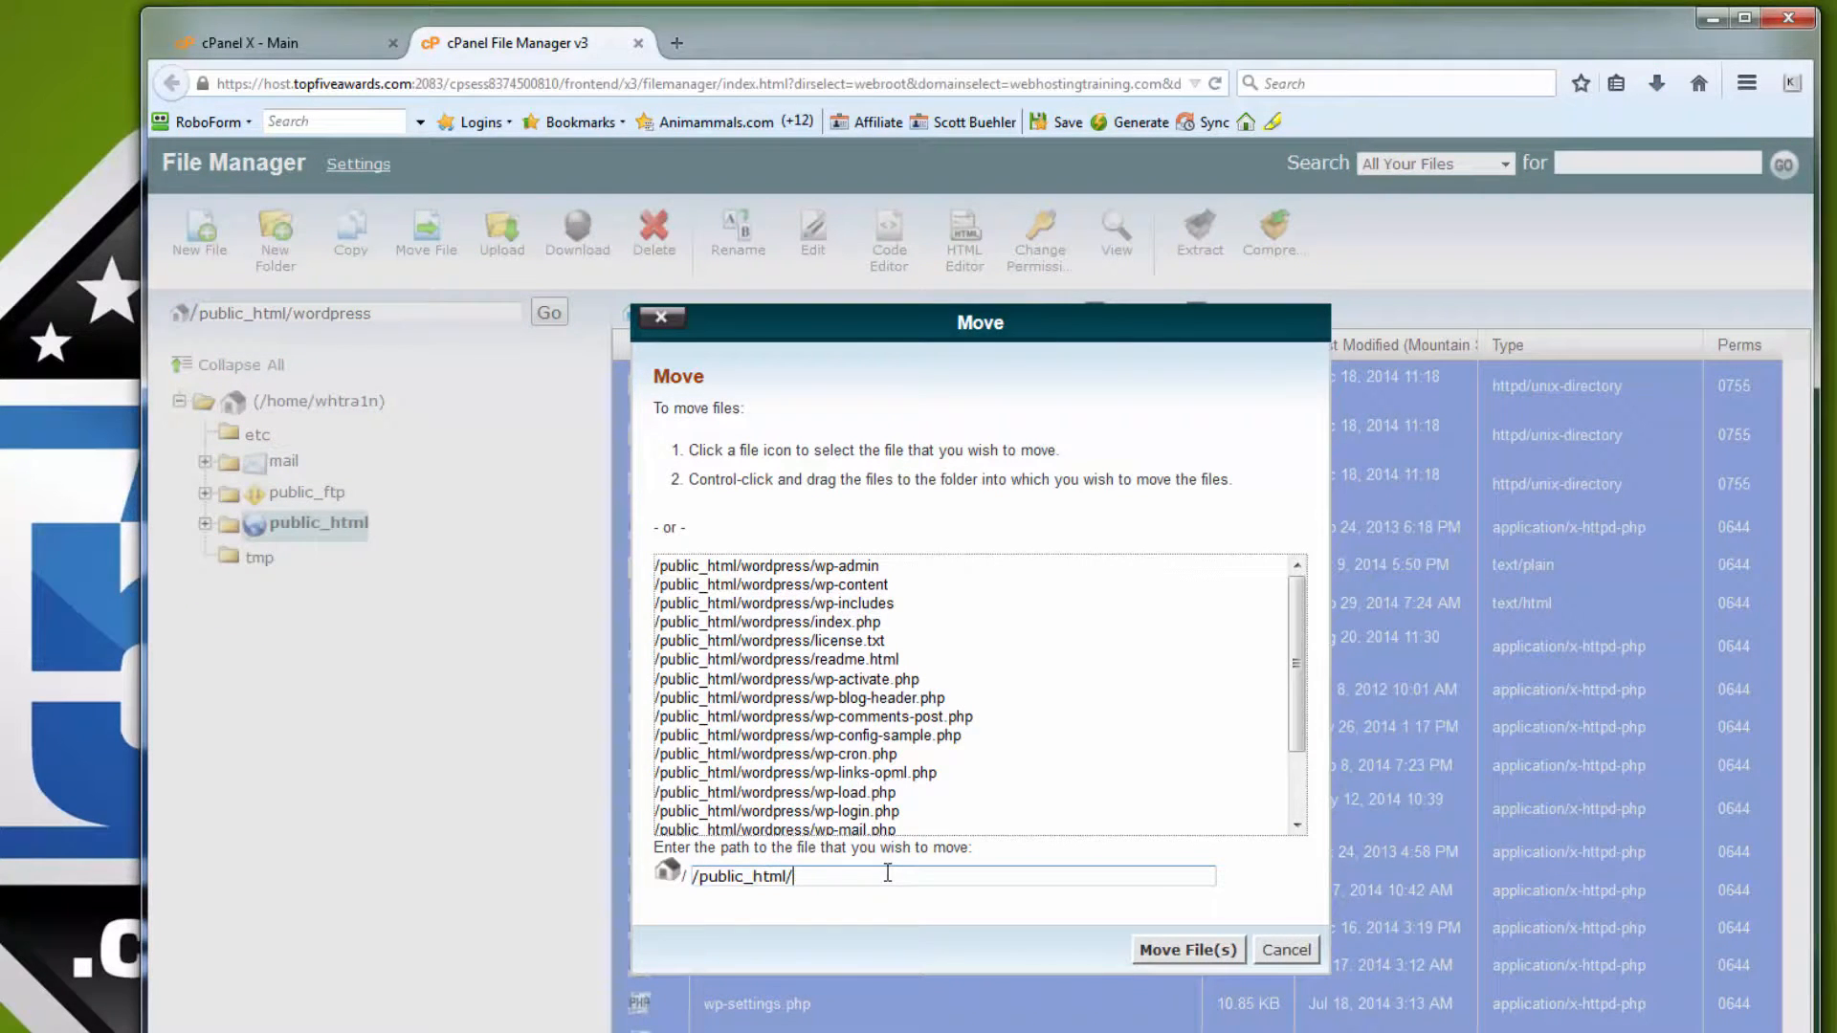
{"action": "left_click", "coordinate": [1157, 951]}
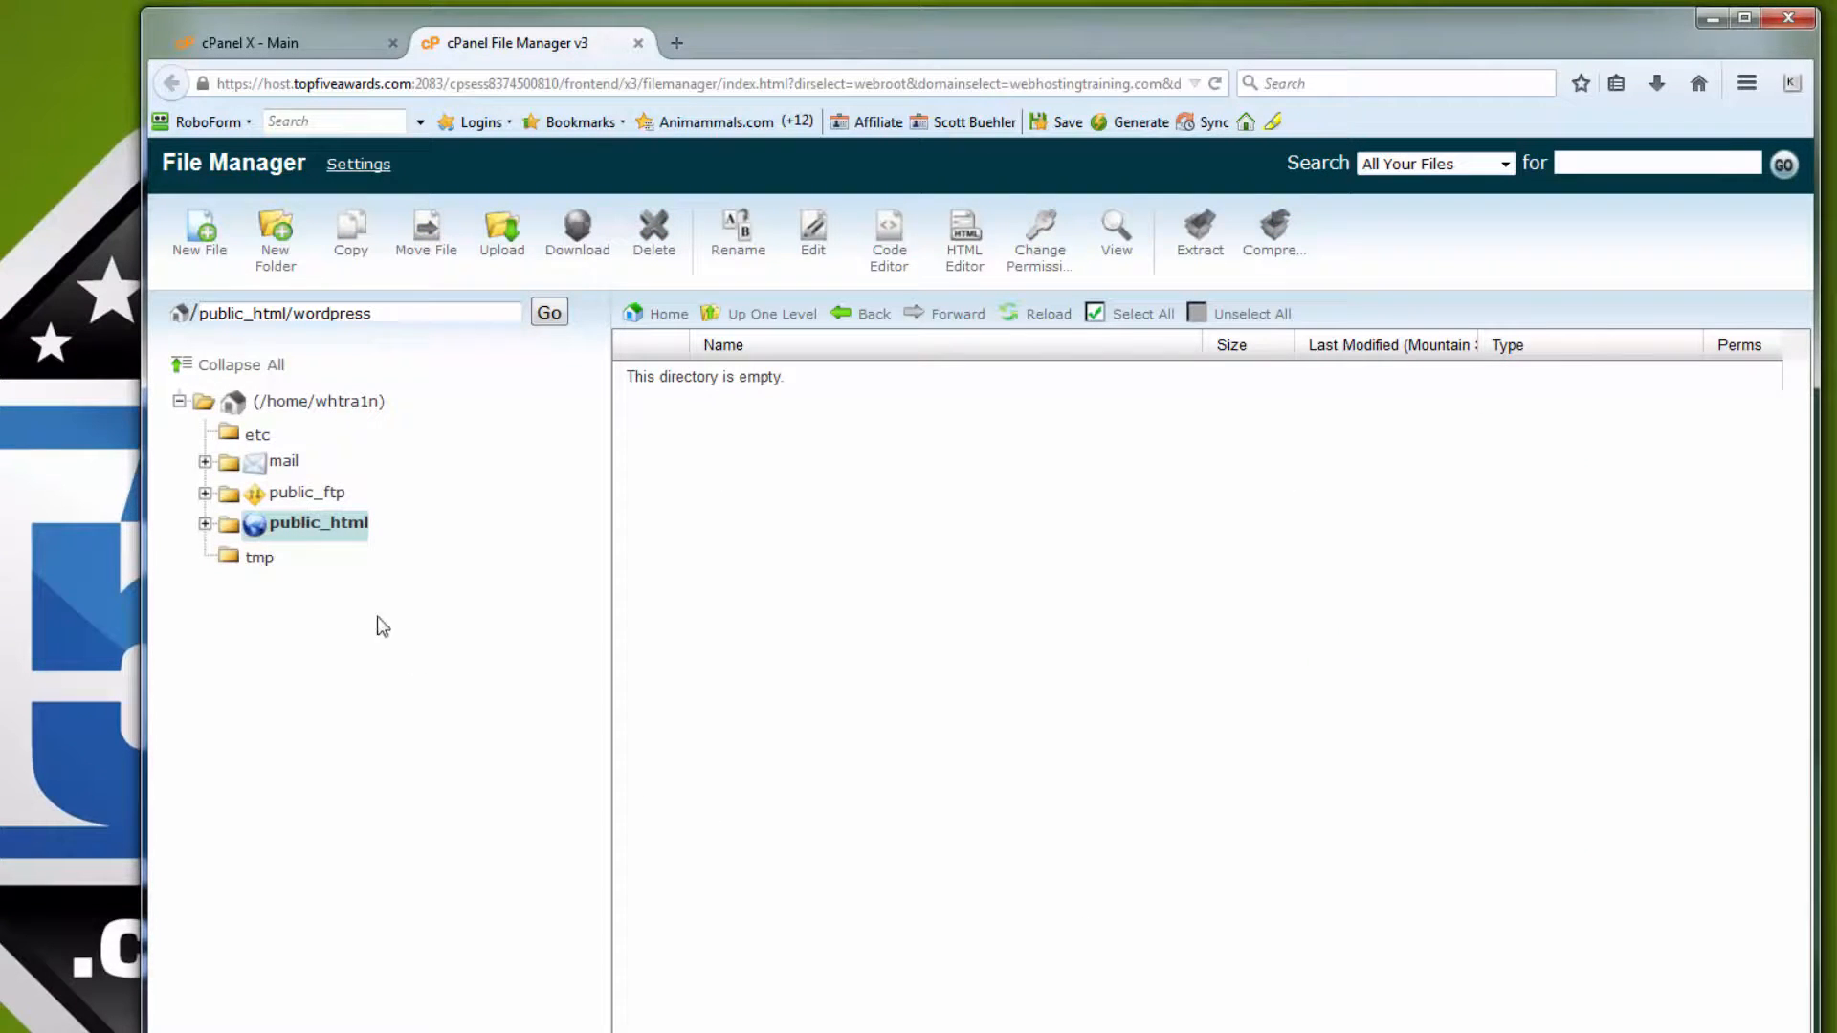
Go back to public_html and delete the emptied wordpress folder
{"action": "left_click", "coordinate": [307, 519]}
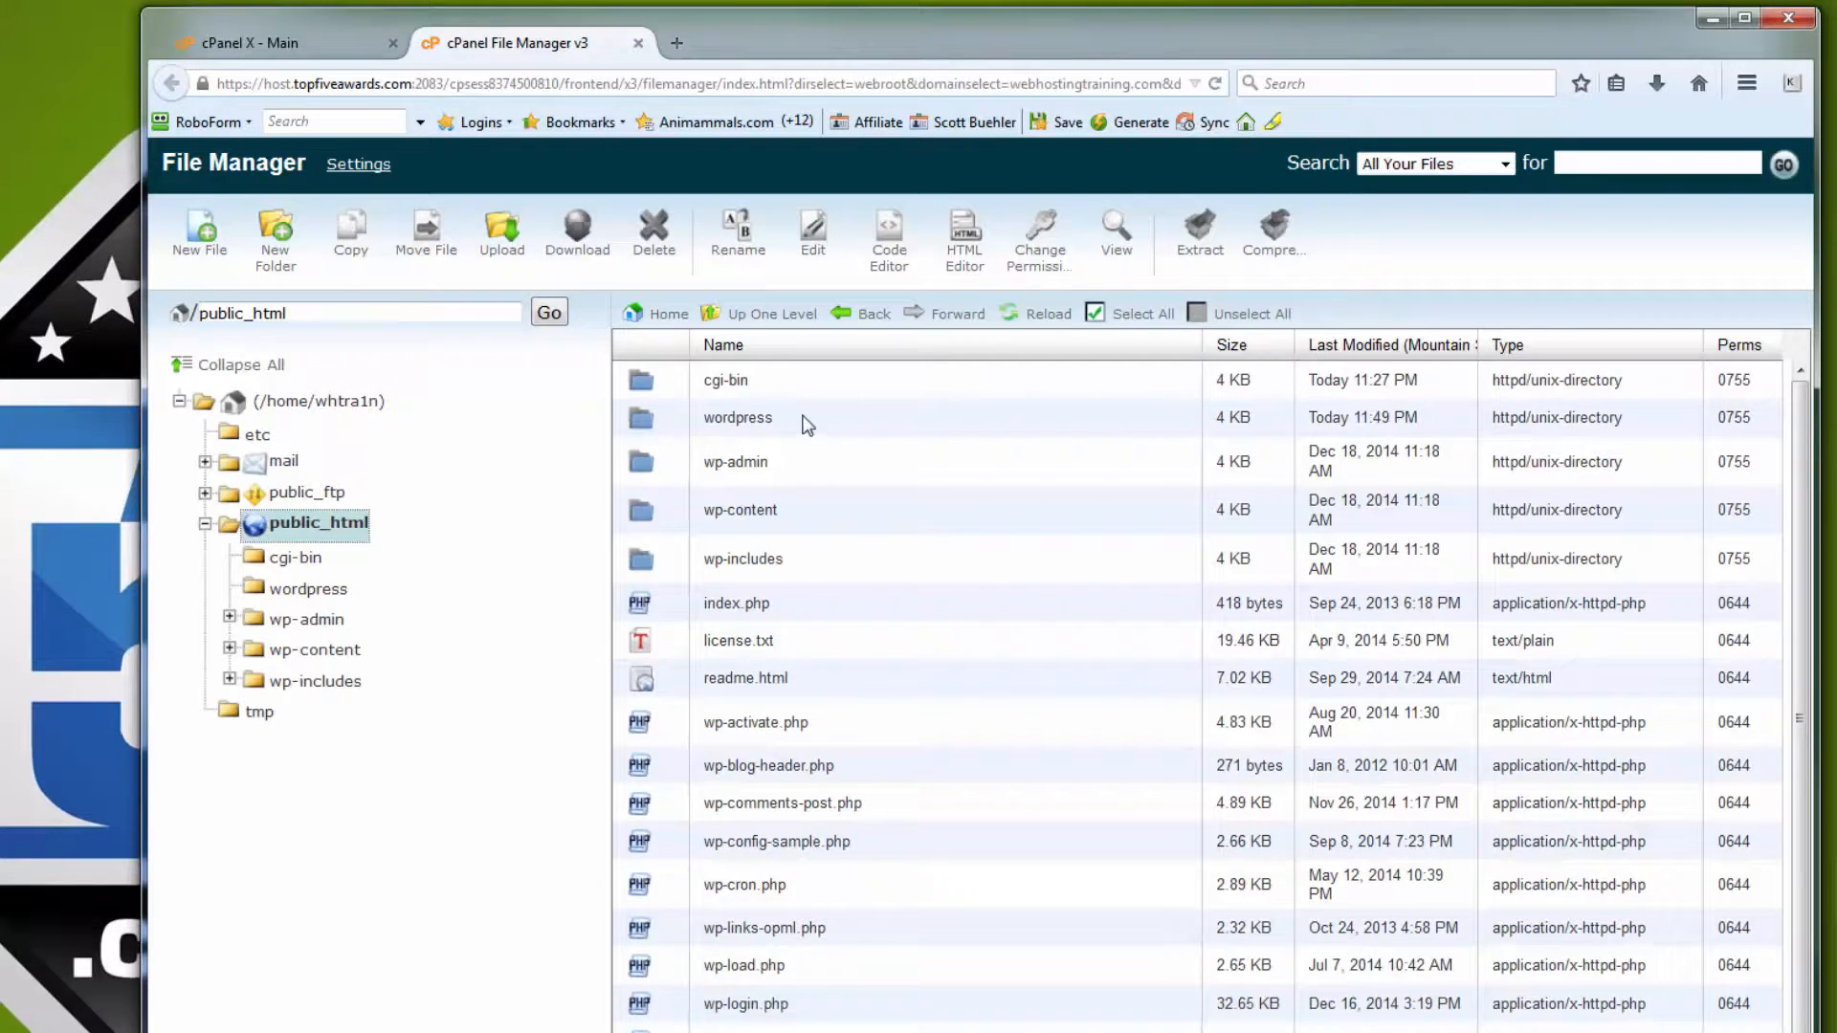
{"action": "left_click", "coordinate": [802, 415]}
{"action": "right_click", "coordinate": [802, 415]}
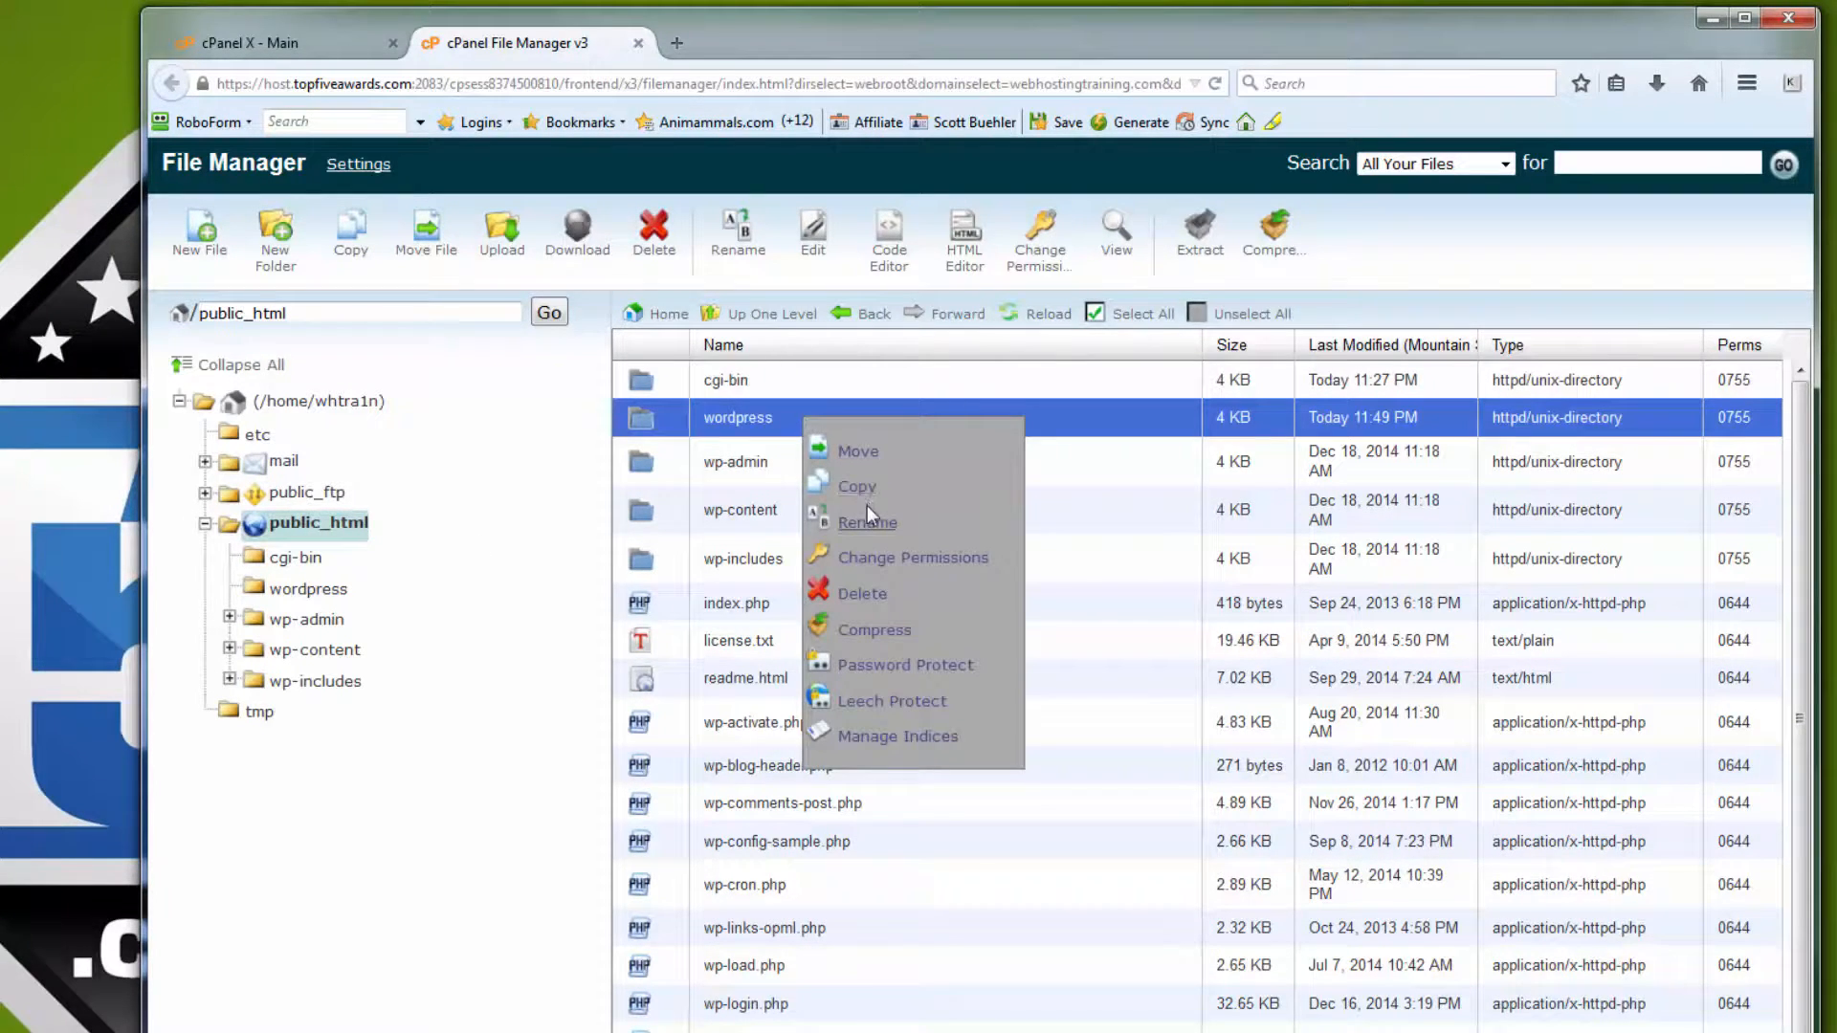
{"action": "left_click", "coordinate": [869, 594]}
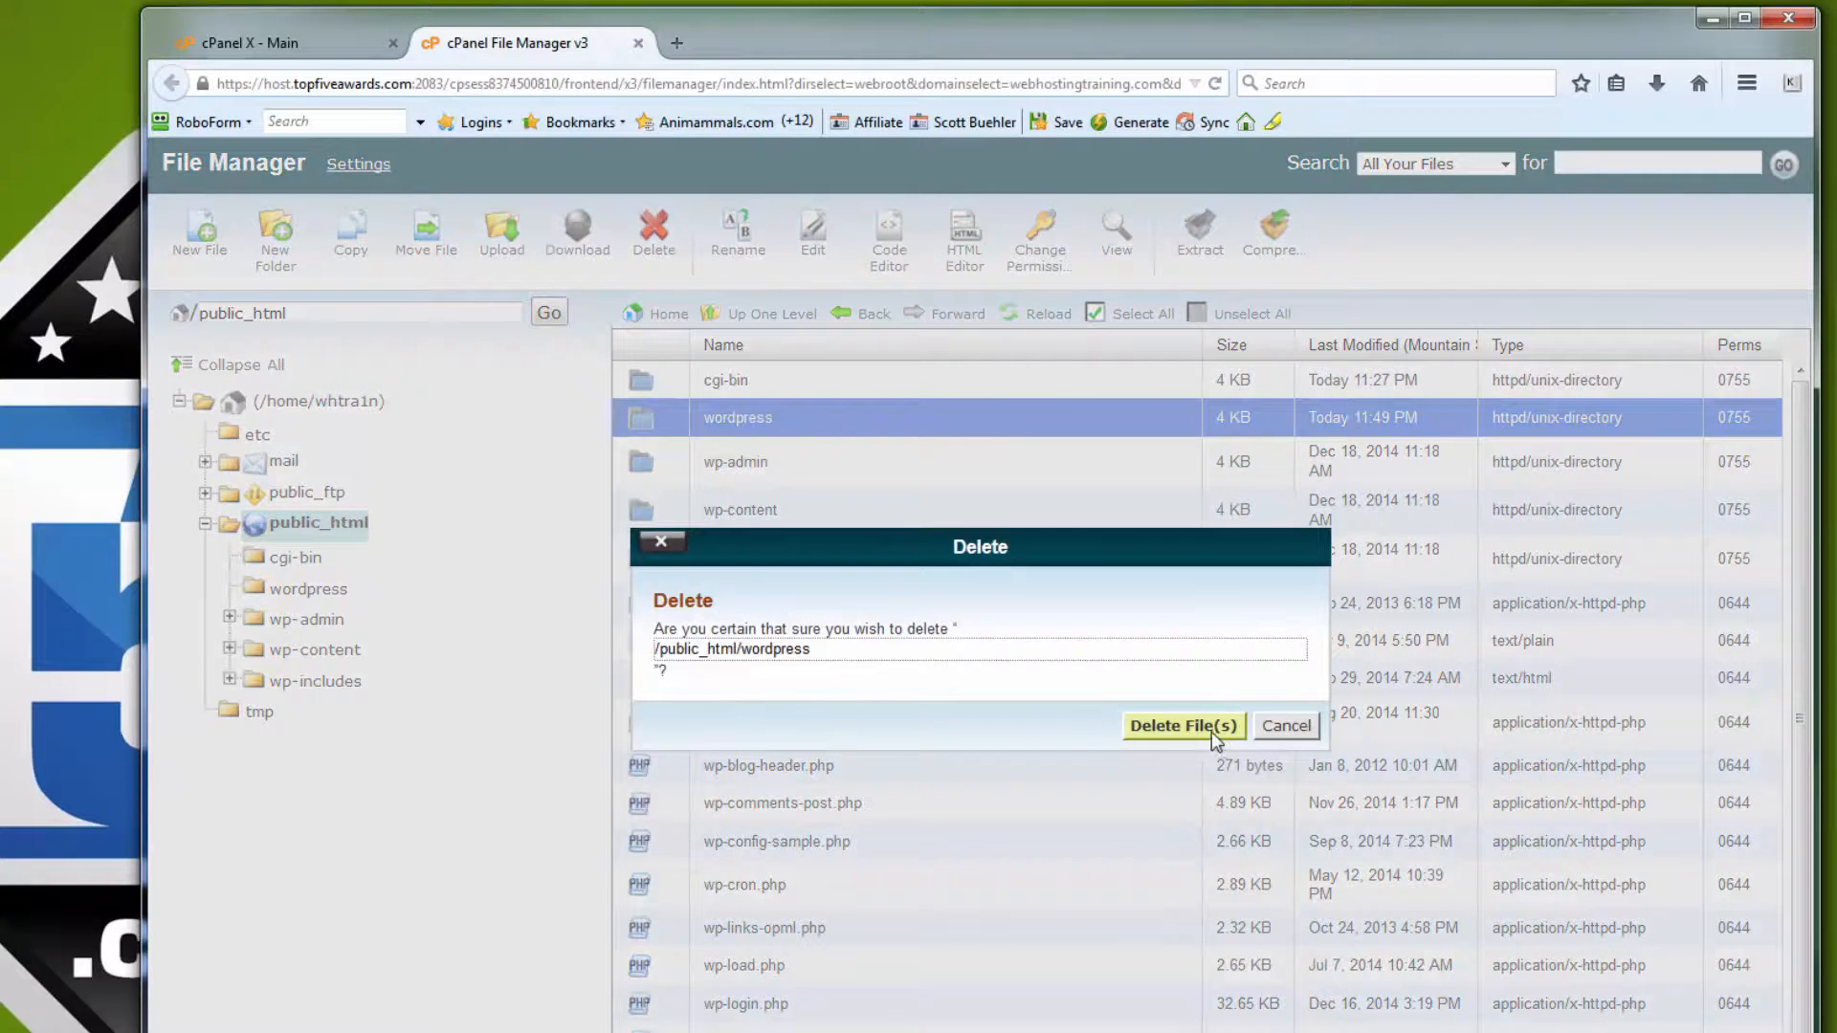
{"action": "left_click", "coordinate": [1205, 729]}
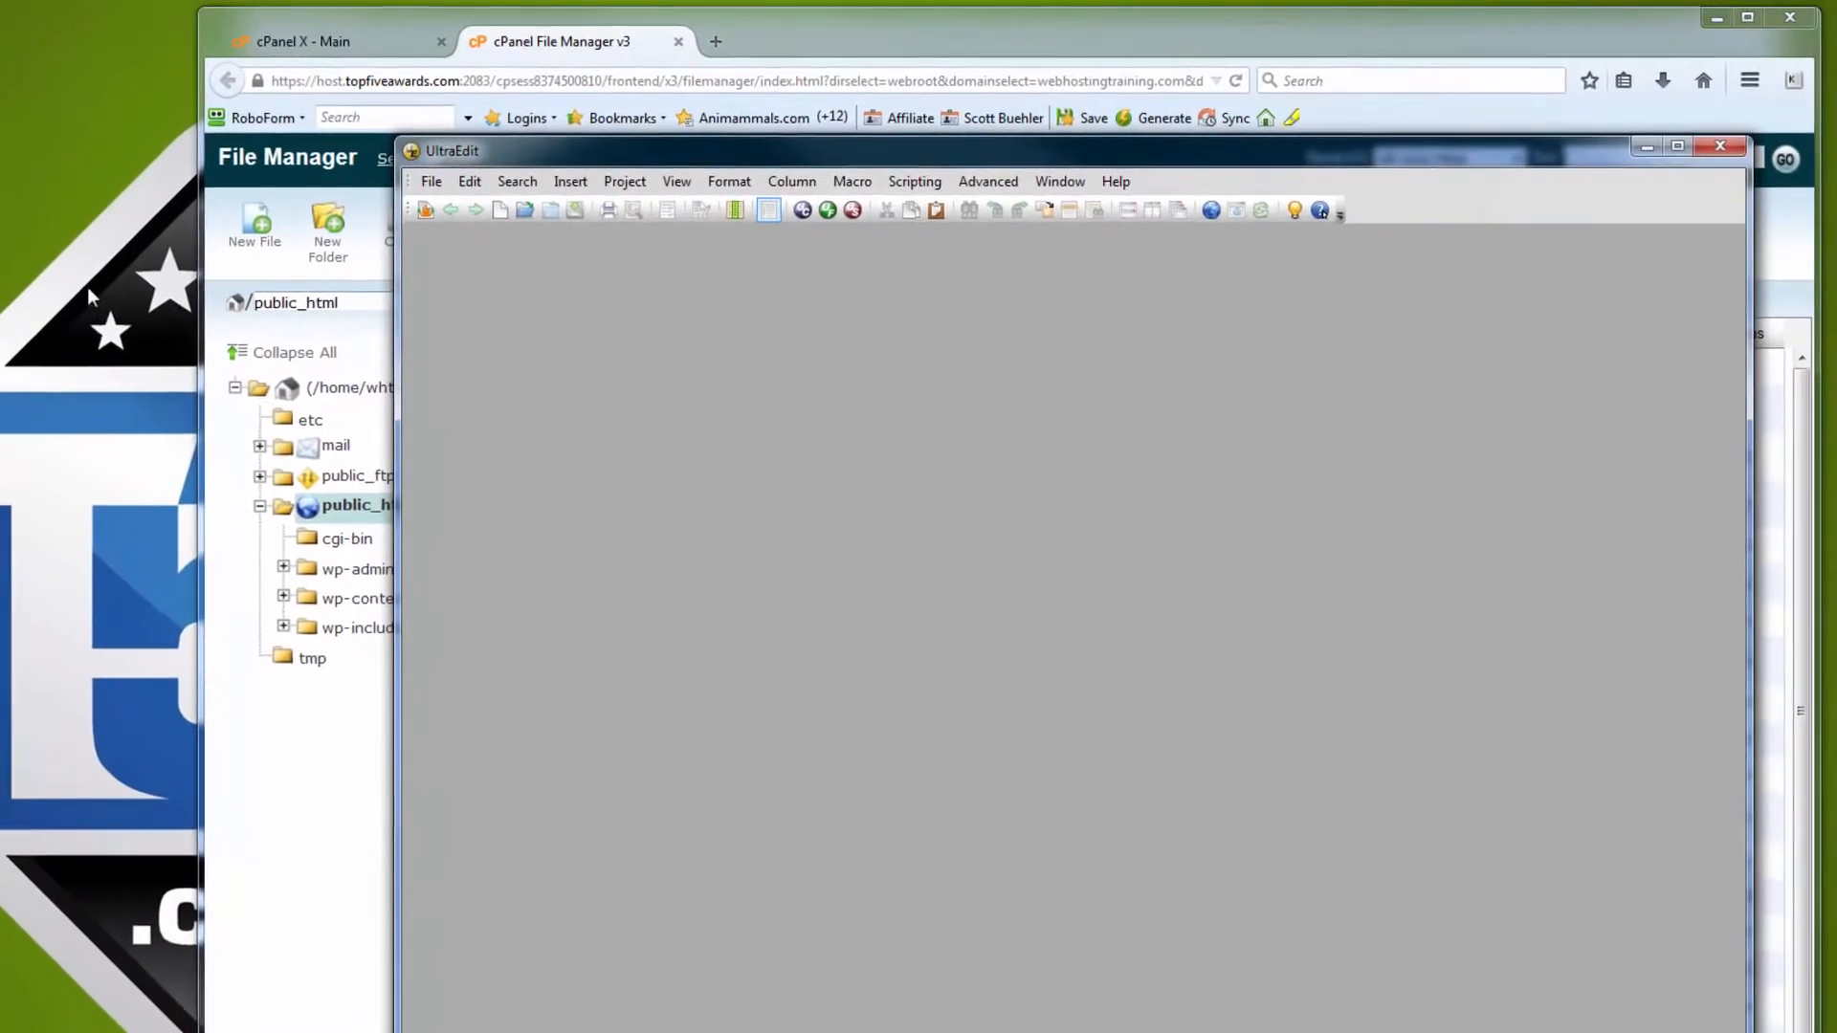
Open the desktop copy of wp-config.php in UltraEdit and arrange the editor and the browser side by side
{"action": "left_click_drag", "start_coordinate": [404, 297], "coordinate": [831, 365]}
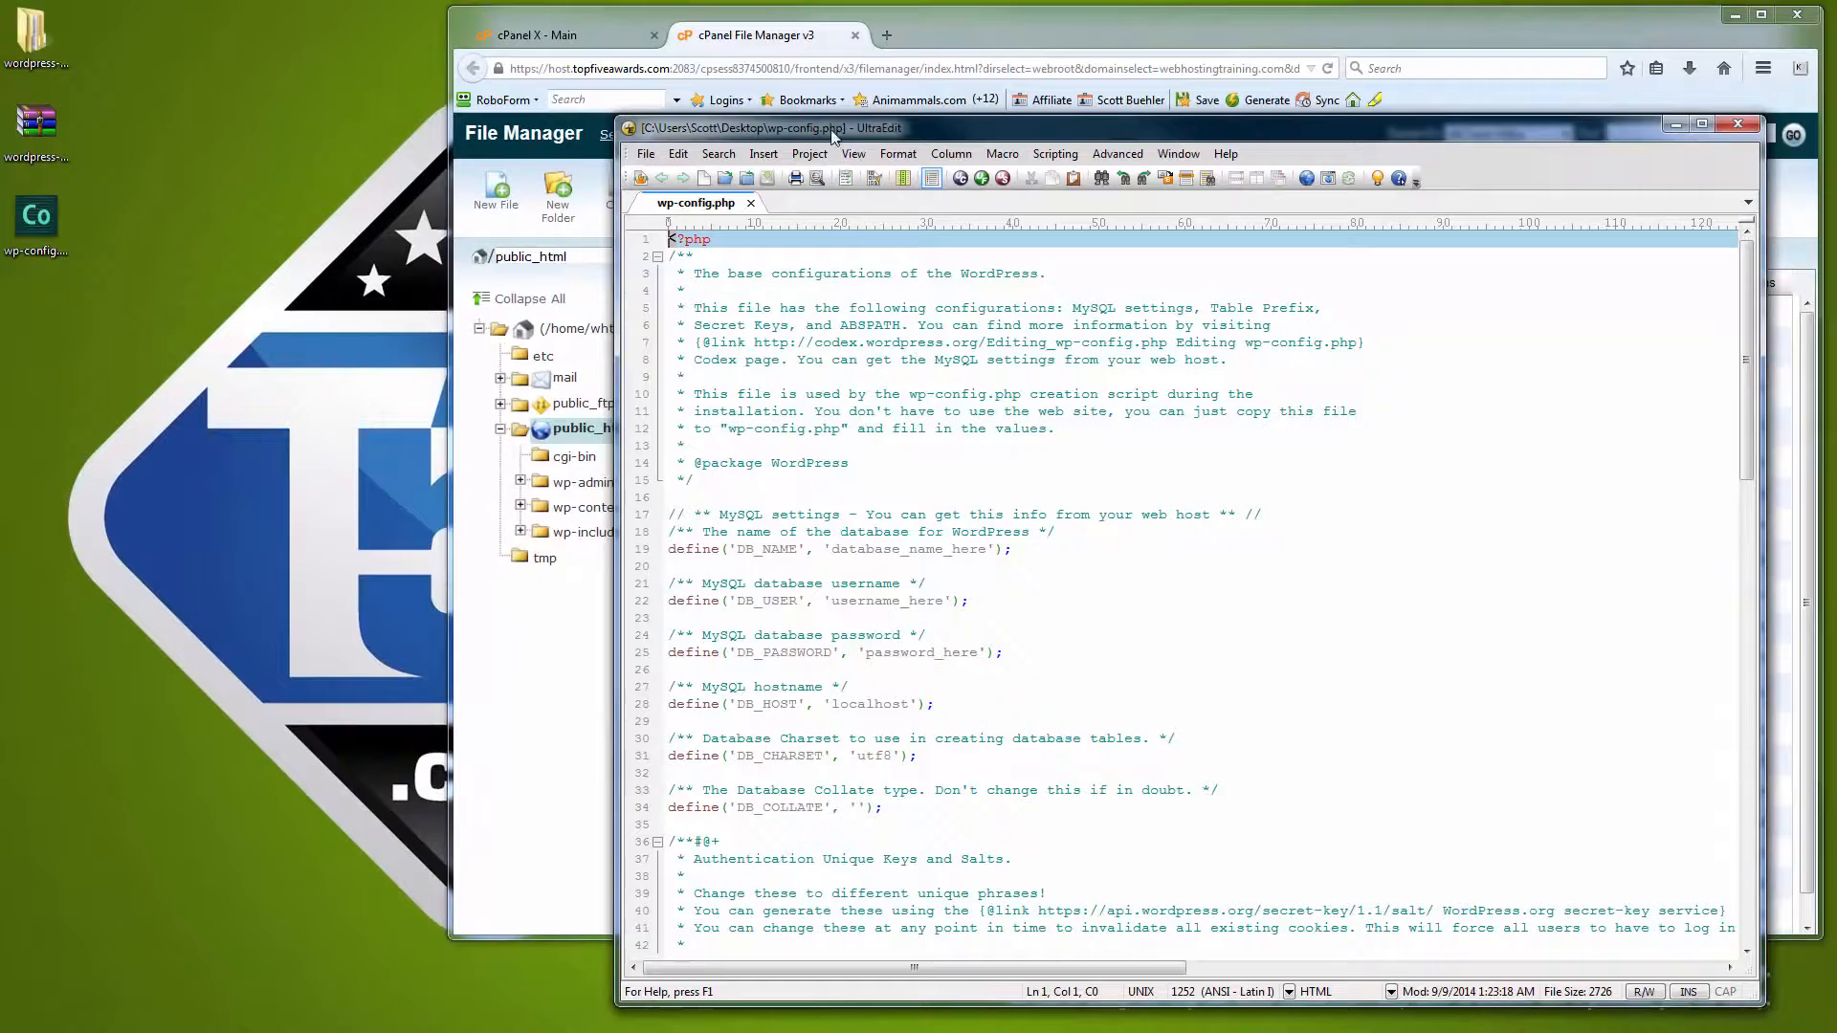
{"action": "left_click_drag", "start_coordinate": [823, 128], "coordinate": [176, 42]}
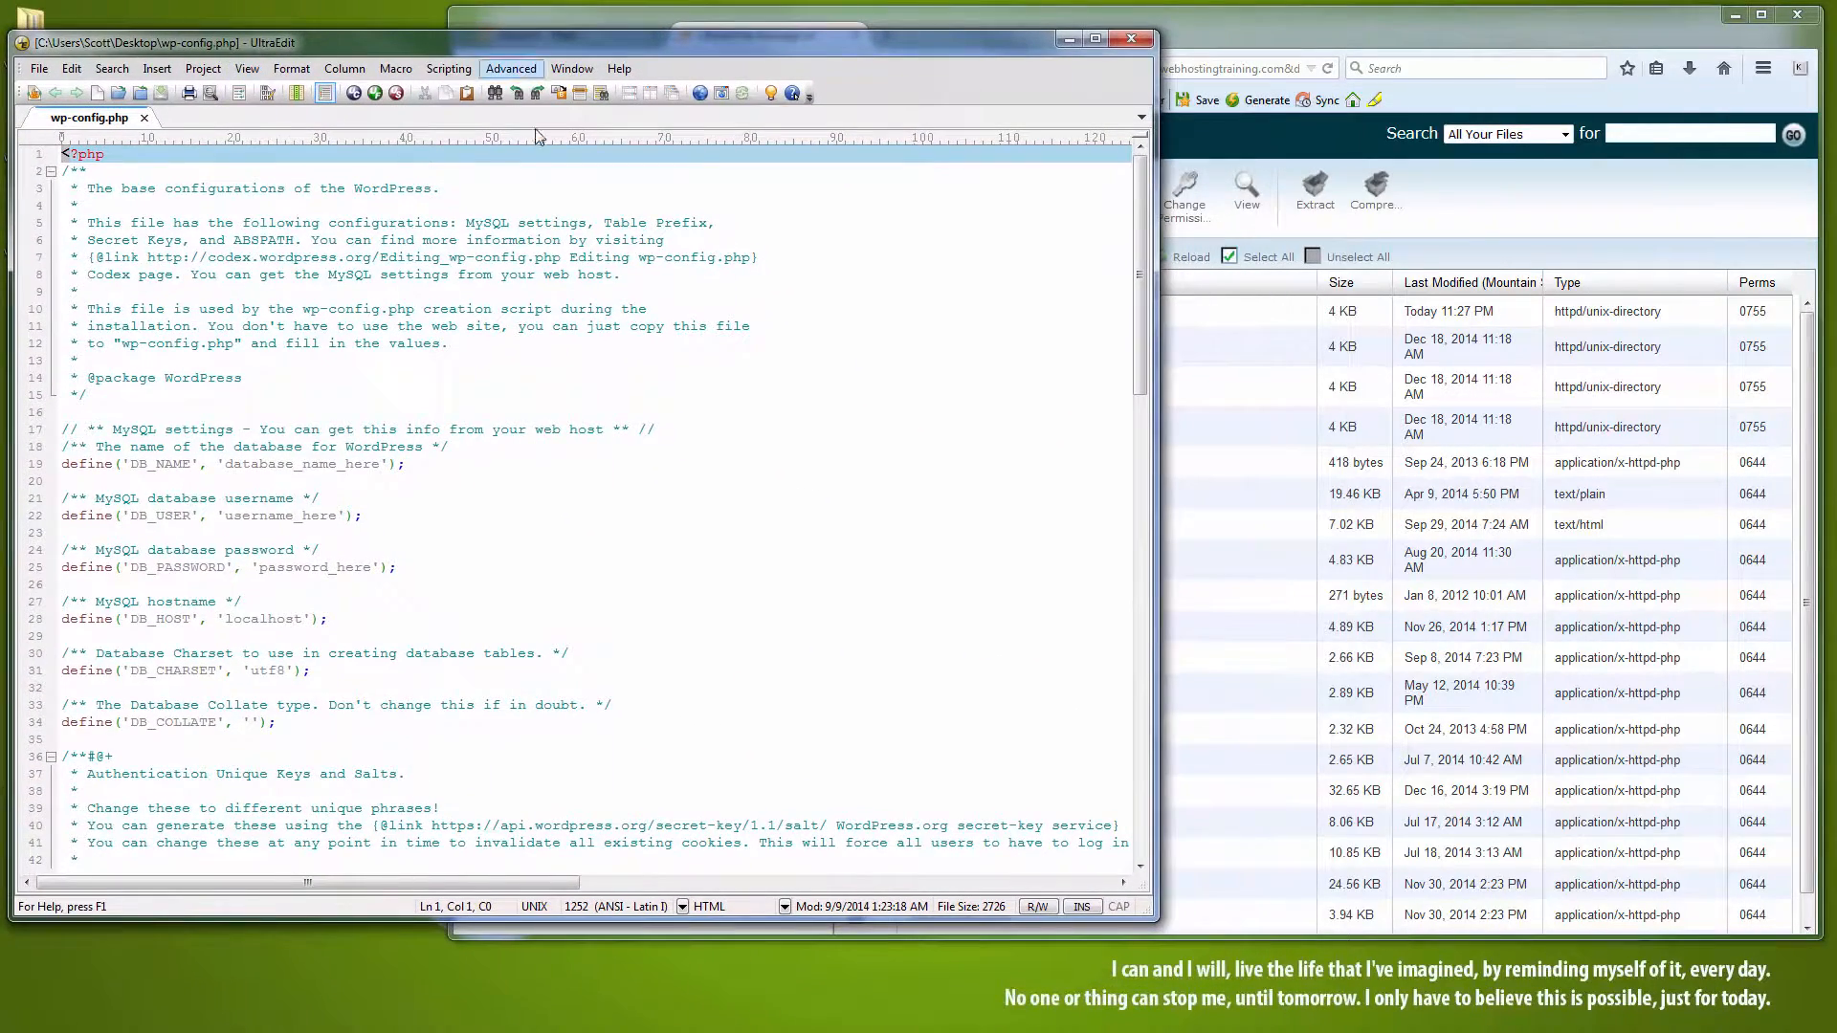
{"action": "left_click", "coordinate": [1493, 199]}
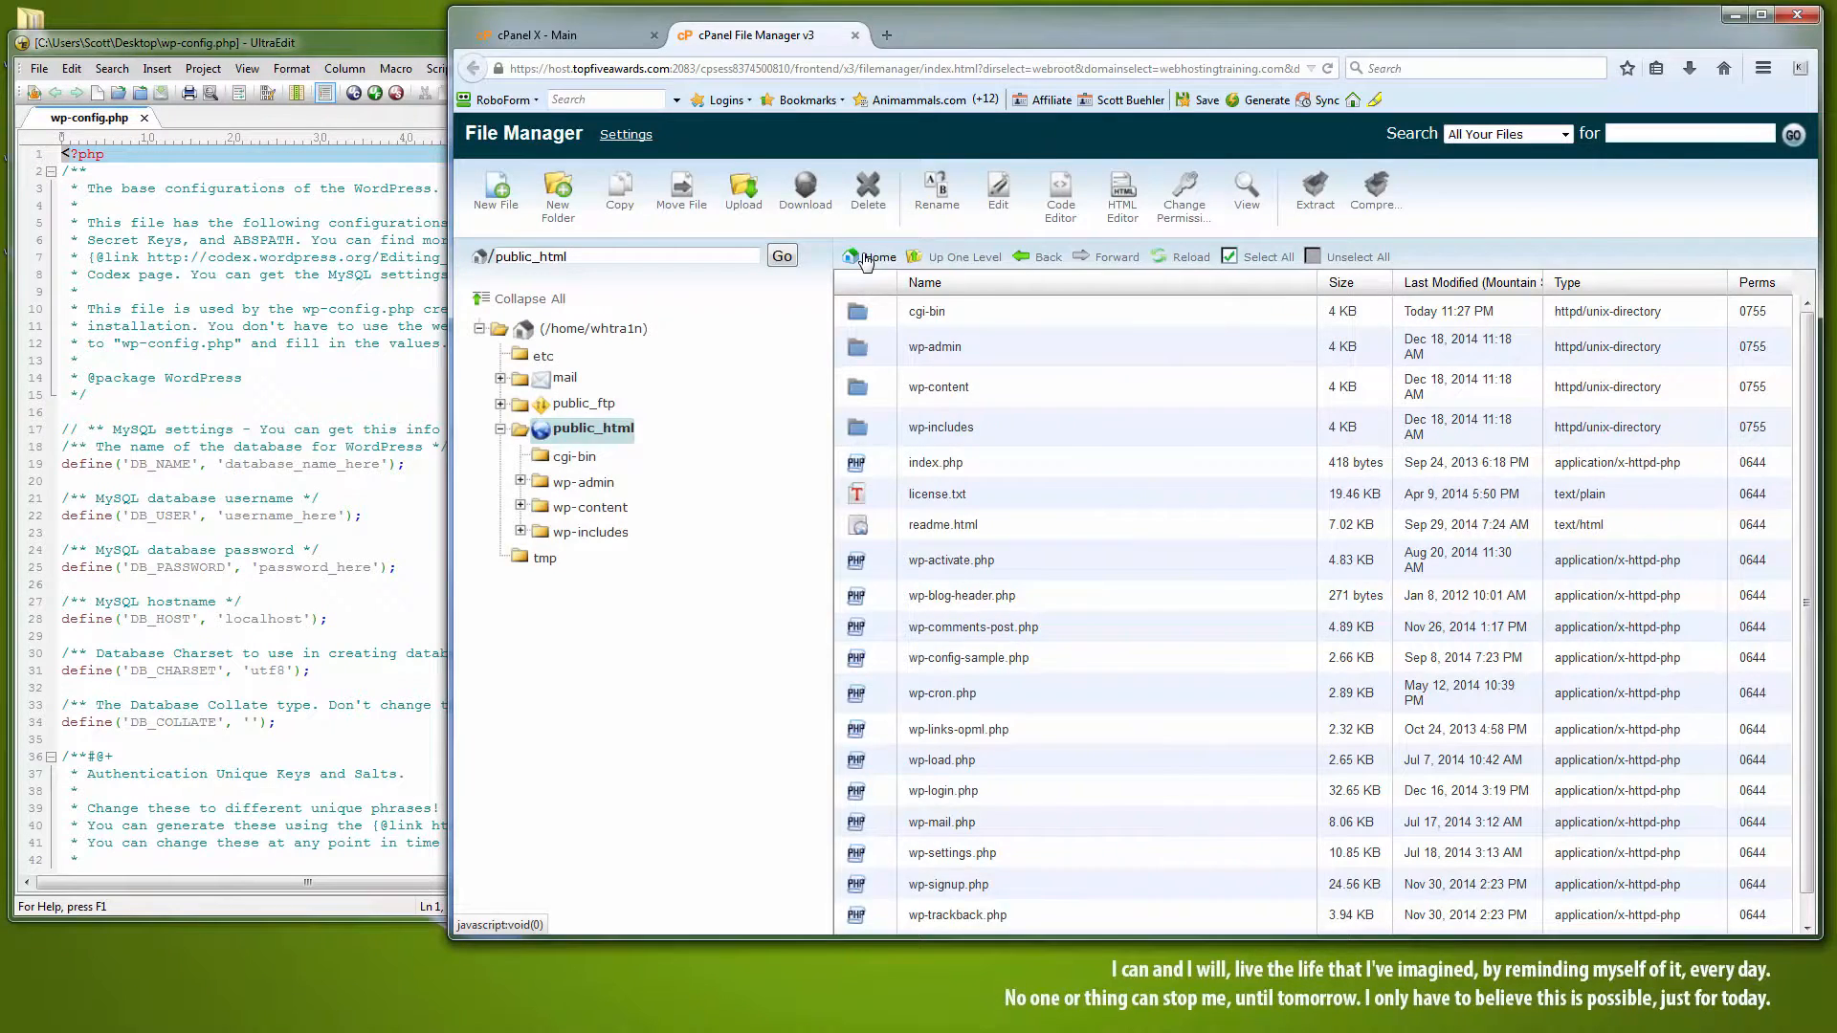
{"action": "key", "text": "super+Right"}
{"action": "left_click", "coordinate": [812, 317]}
{"action": "key", "text": "super+Left"}
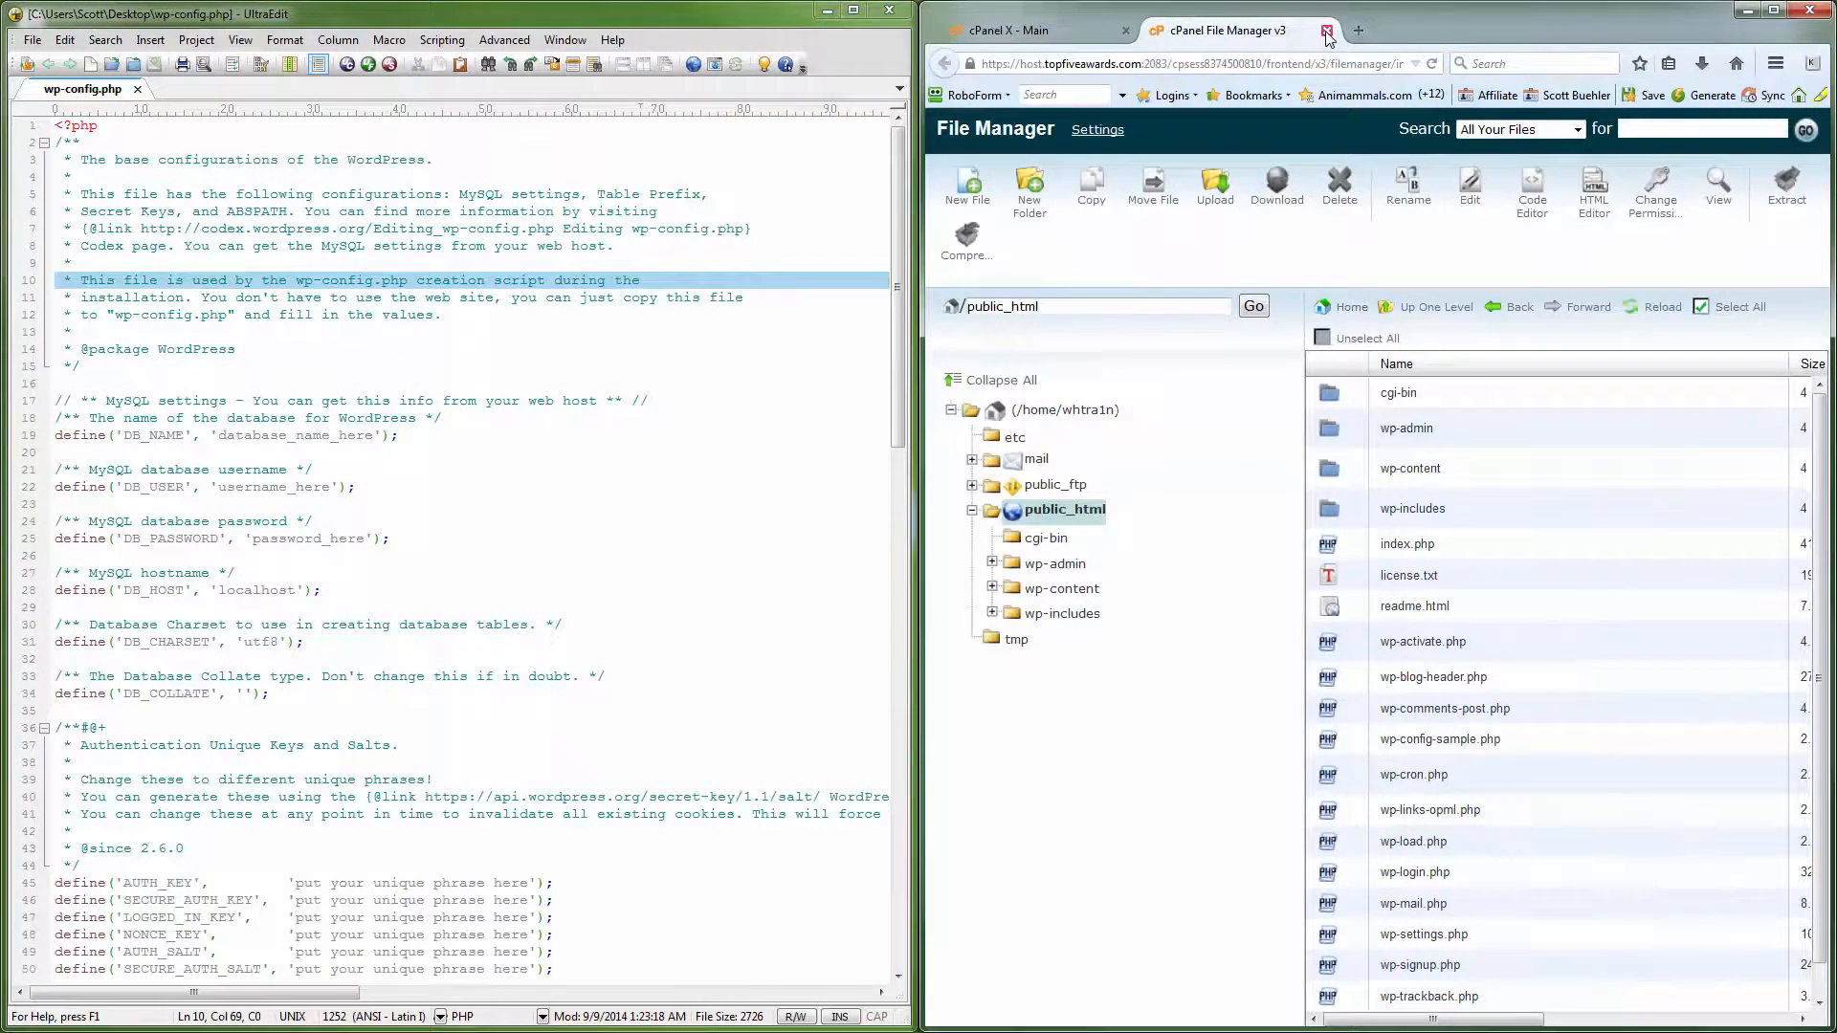
Open MySQL Databases from the cPanel main page and create a new database named w0rdpress
{"action": "left_click", "coordinate": [1035, 31]}
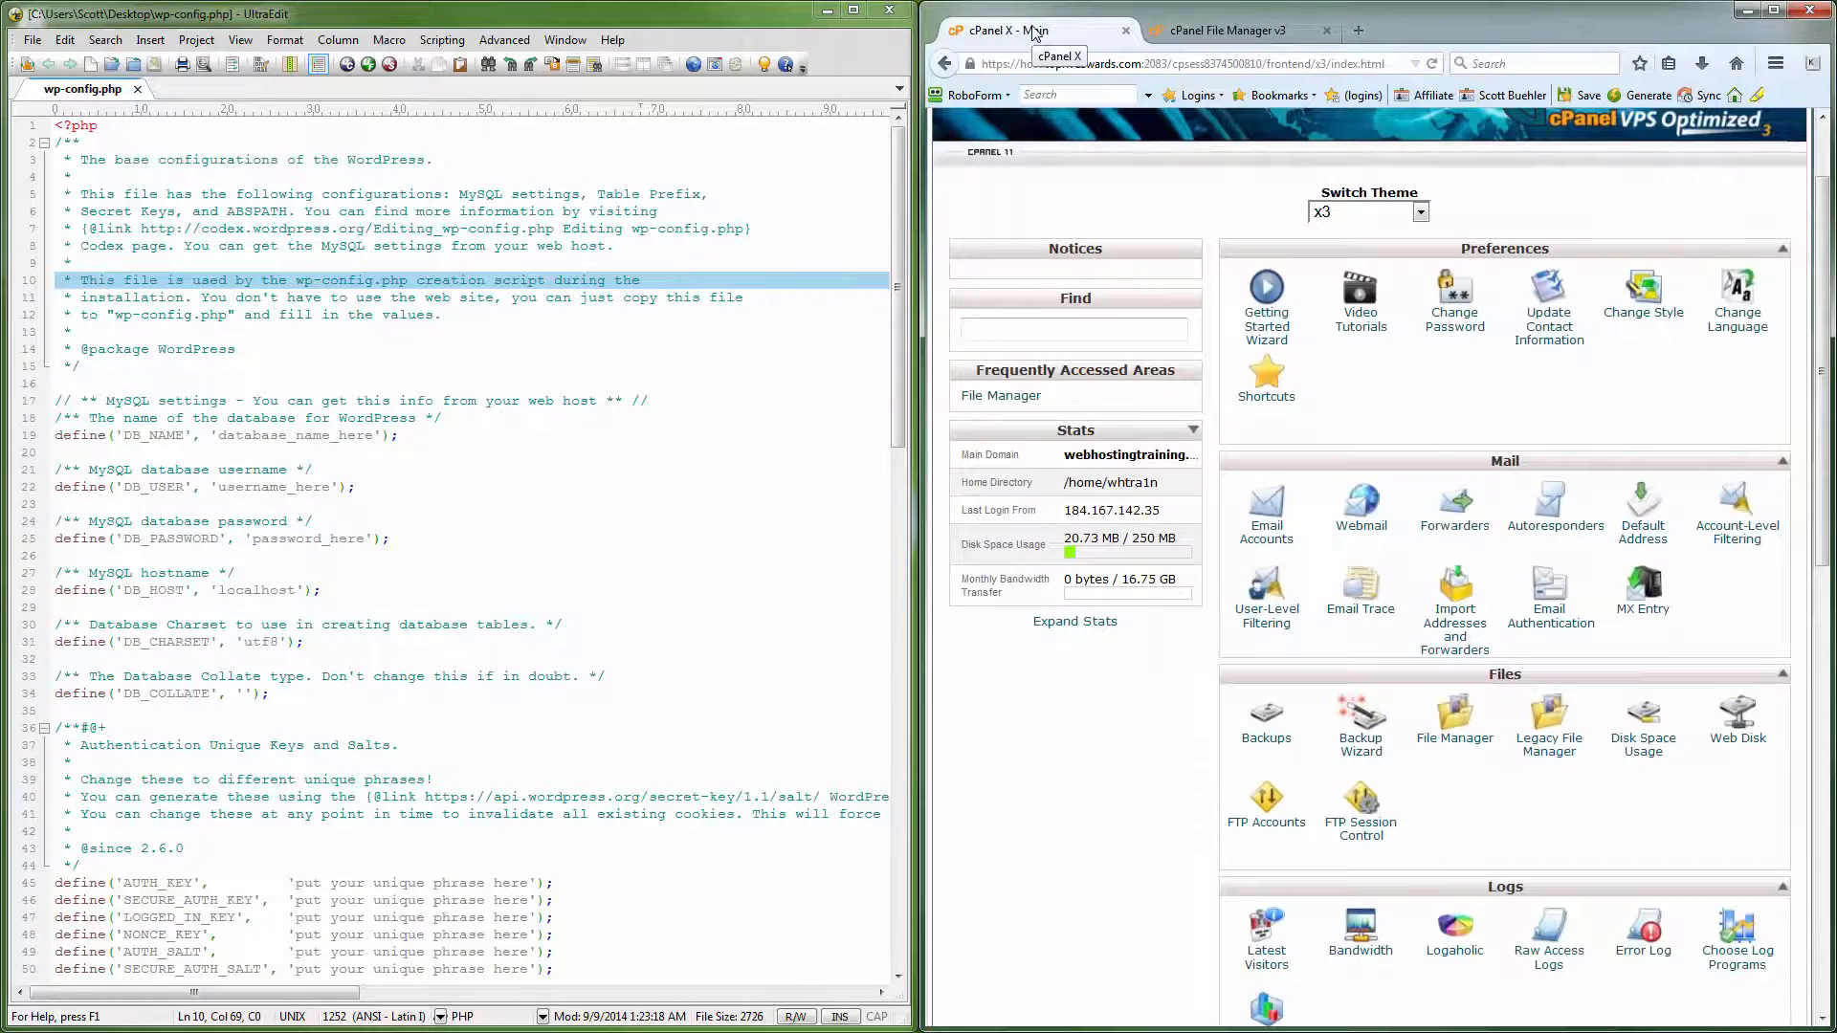
{"action": "scroll", "coordinate": [1497, 597], "scroll_direction": "down", "scroll_amount": 5}
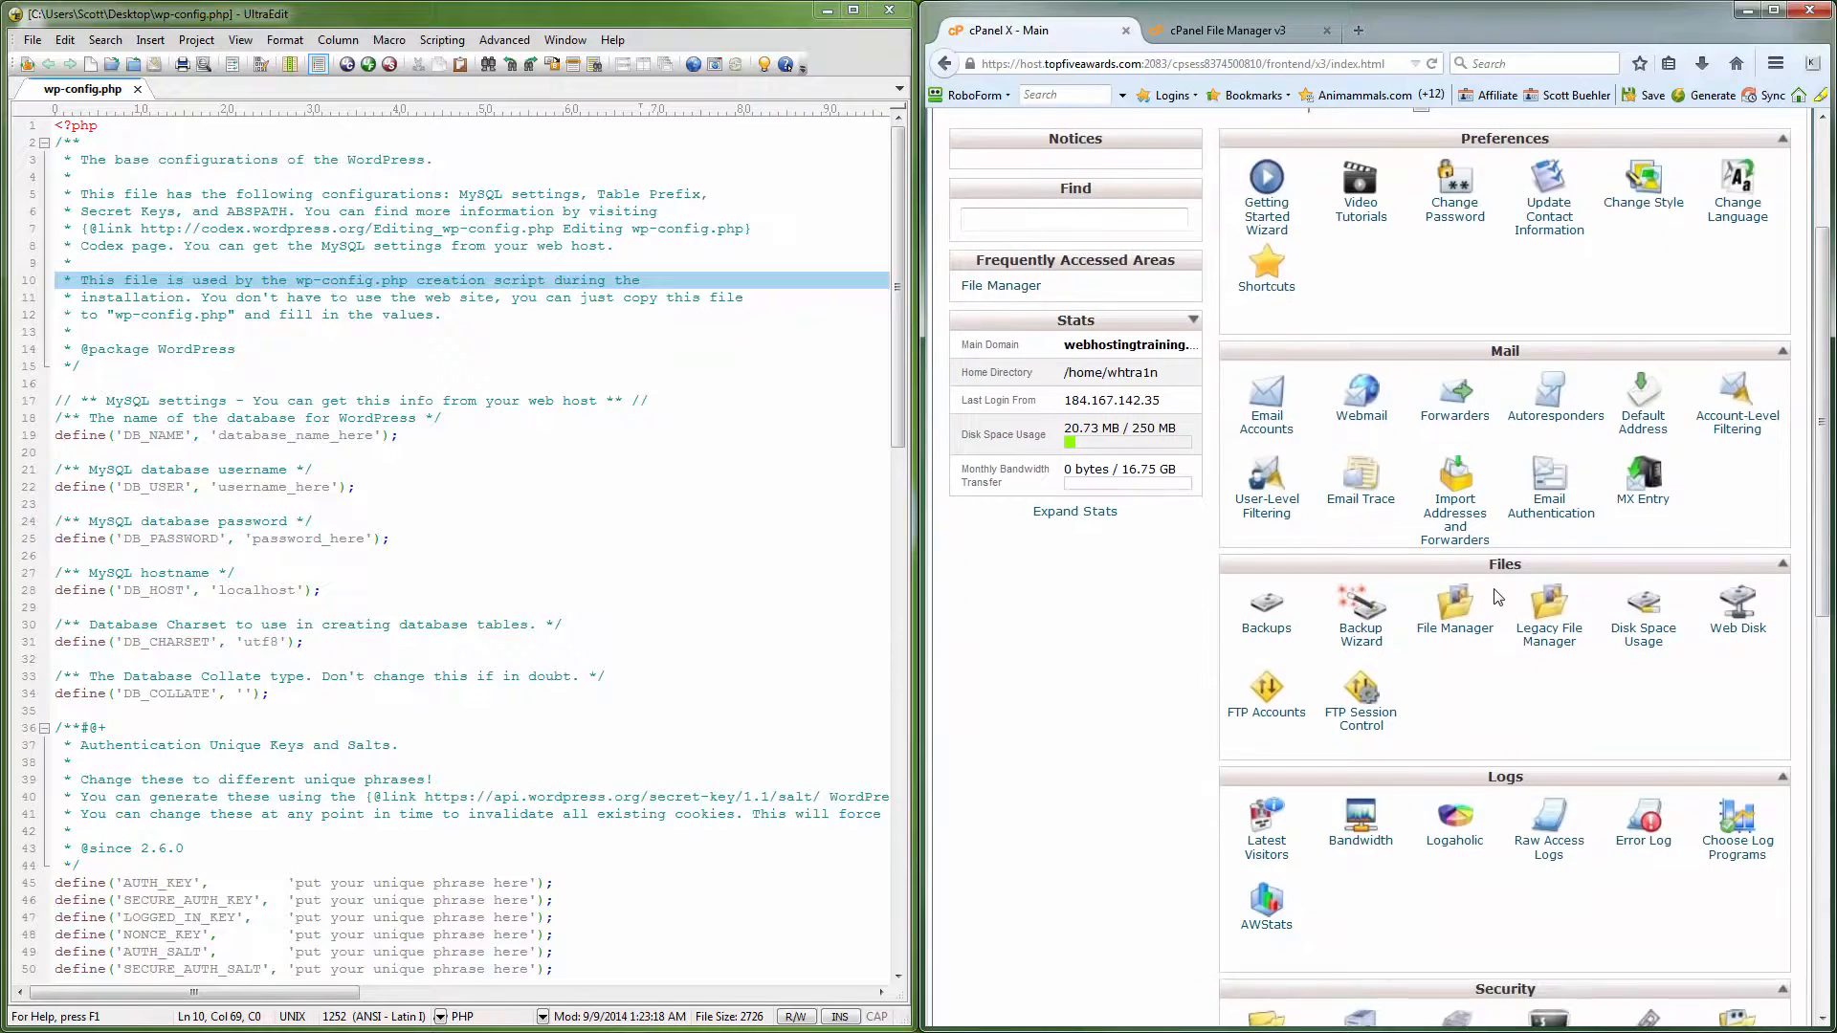
{"action": "scroll", "coordinate": [1497, 597], "scroll_direction": "down", "scroll_amount": 4}
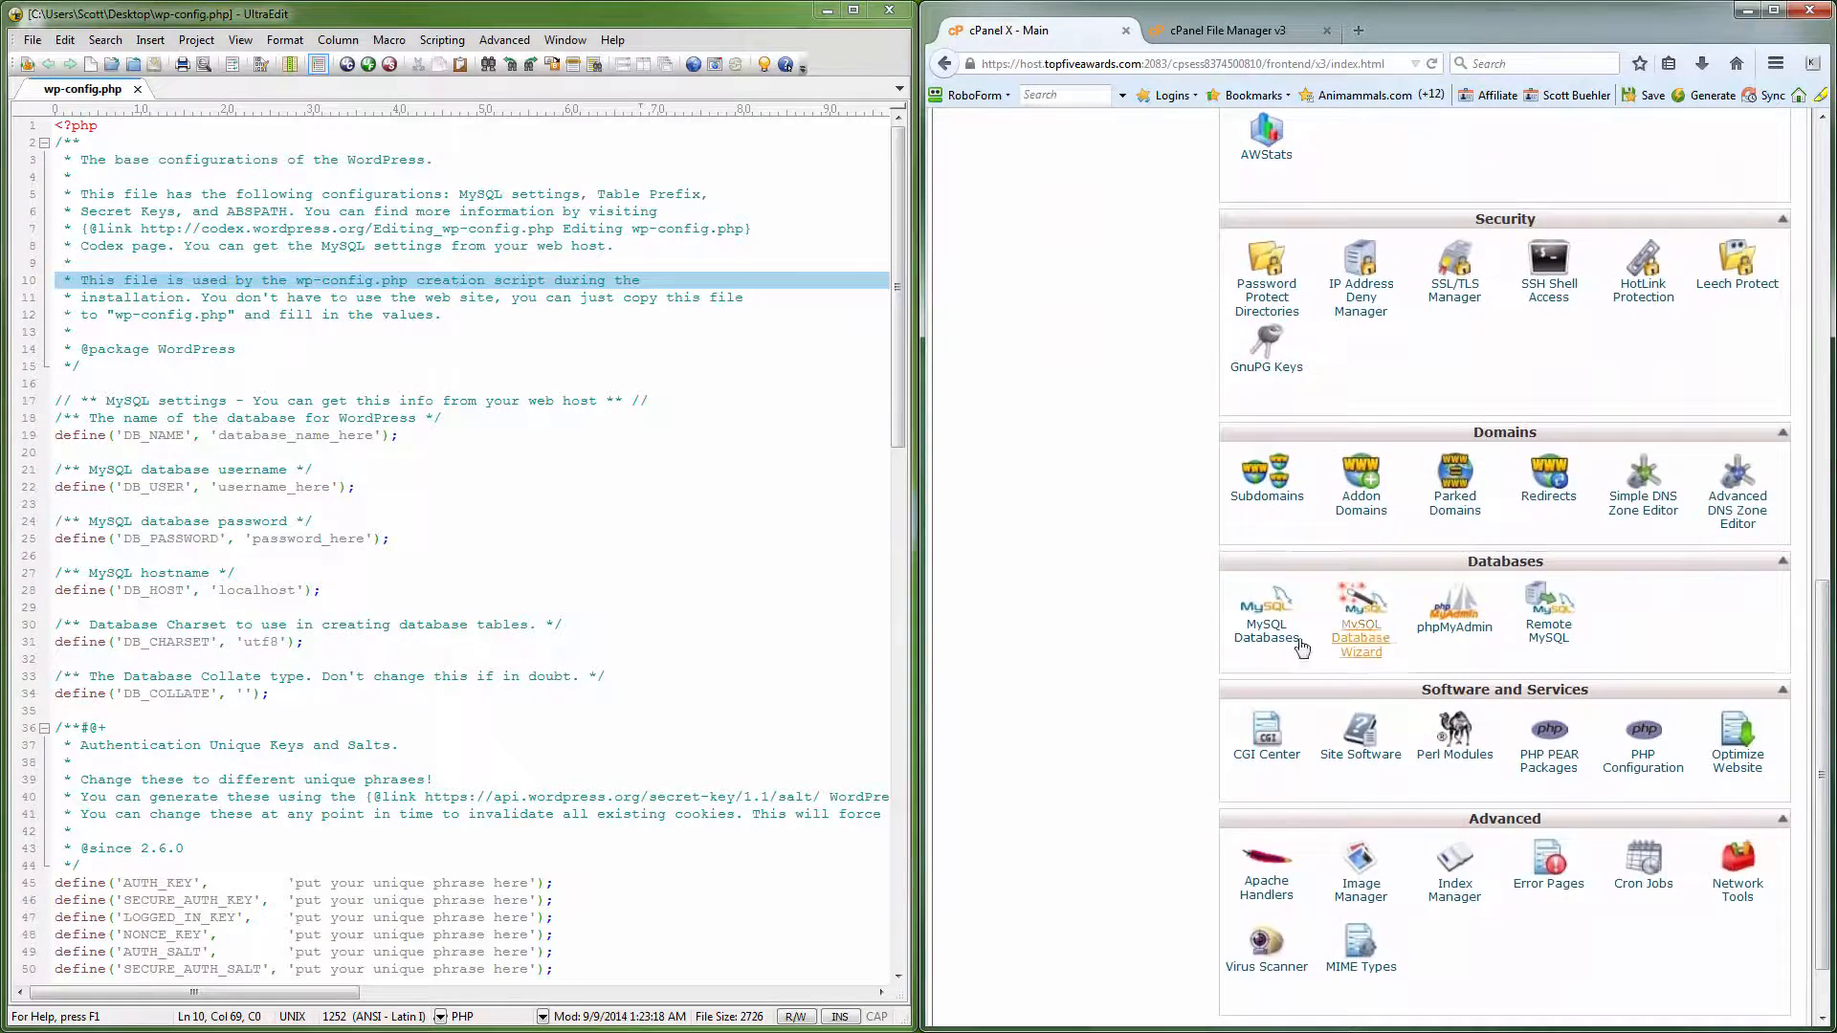
{"action": "left_click", "coordinate": [1268, 634]}
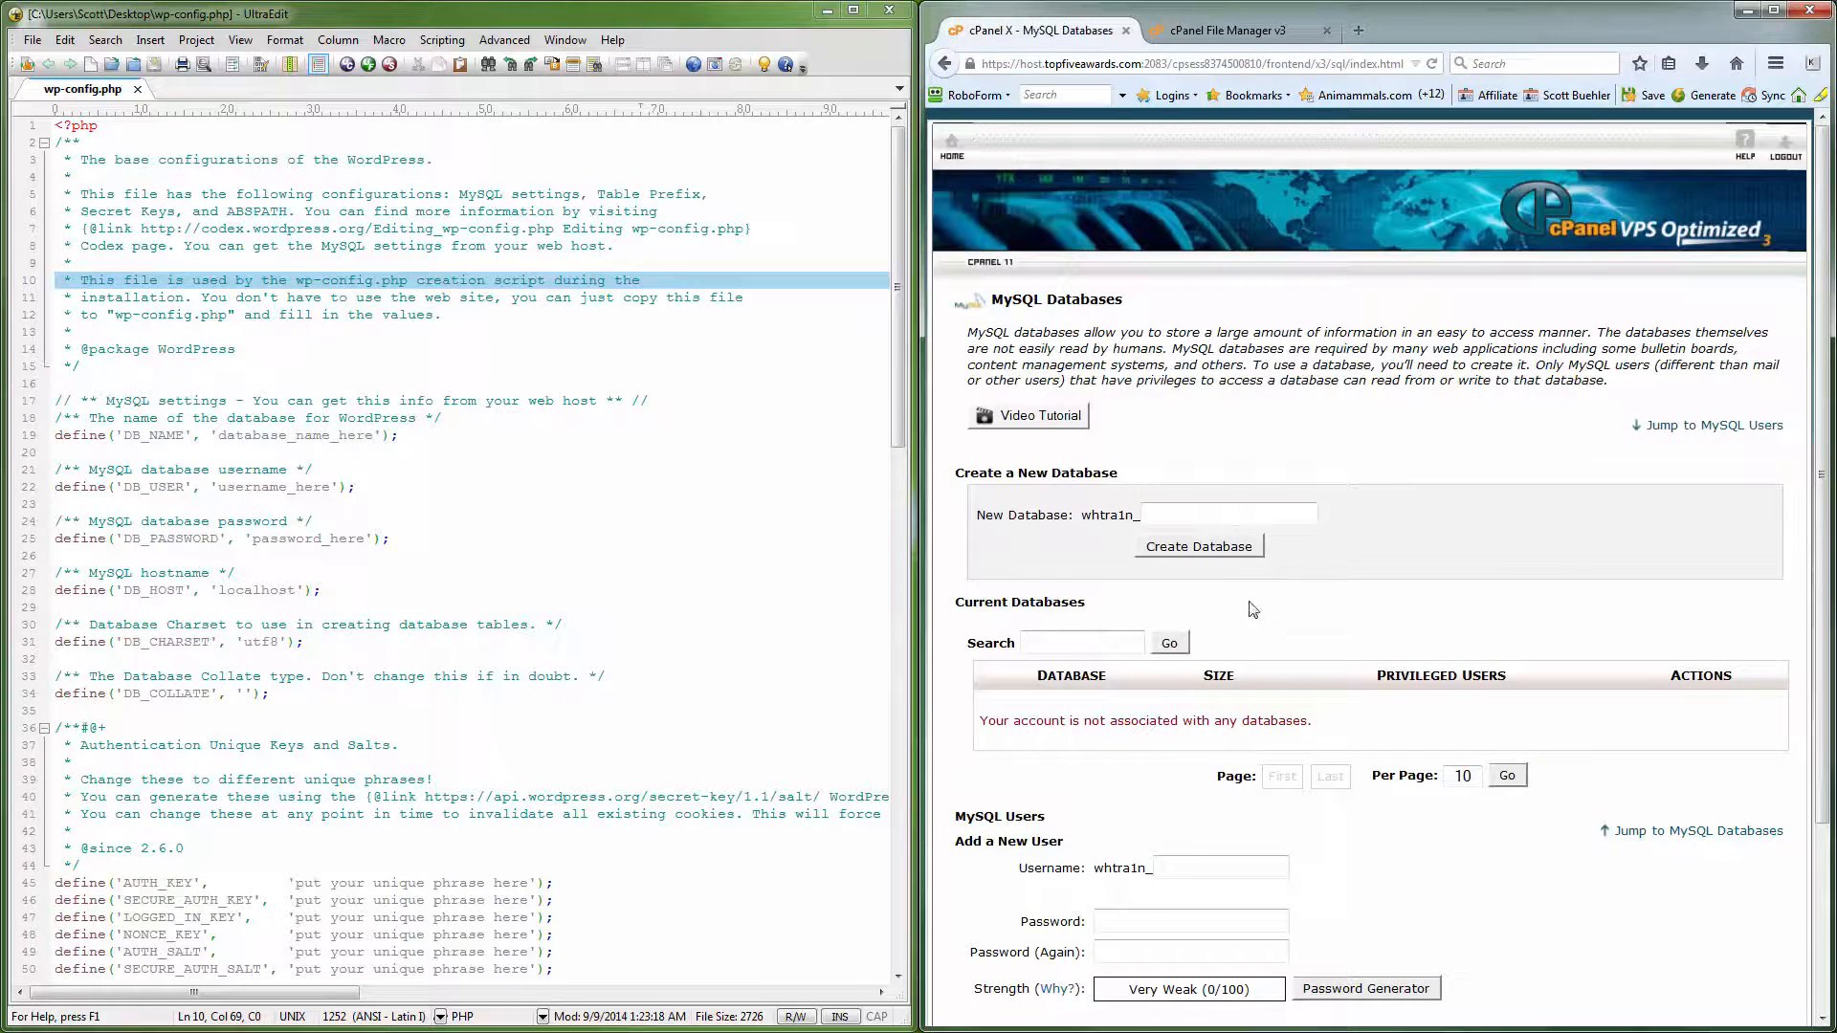
{"action": "left_click", "coordinate": [1174, 514]}
{"action": "type", "text": "w0rdpress"}
{"action": "left_click", "coordinate": [1192, 551]}
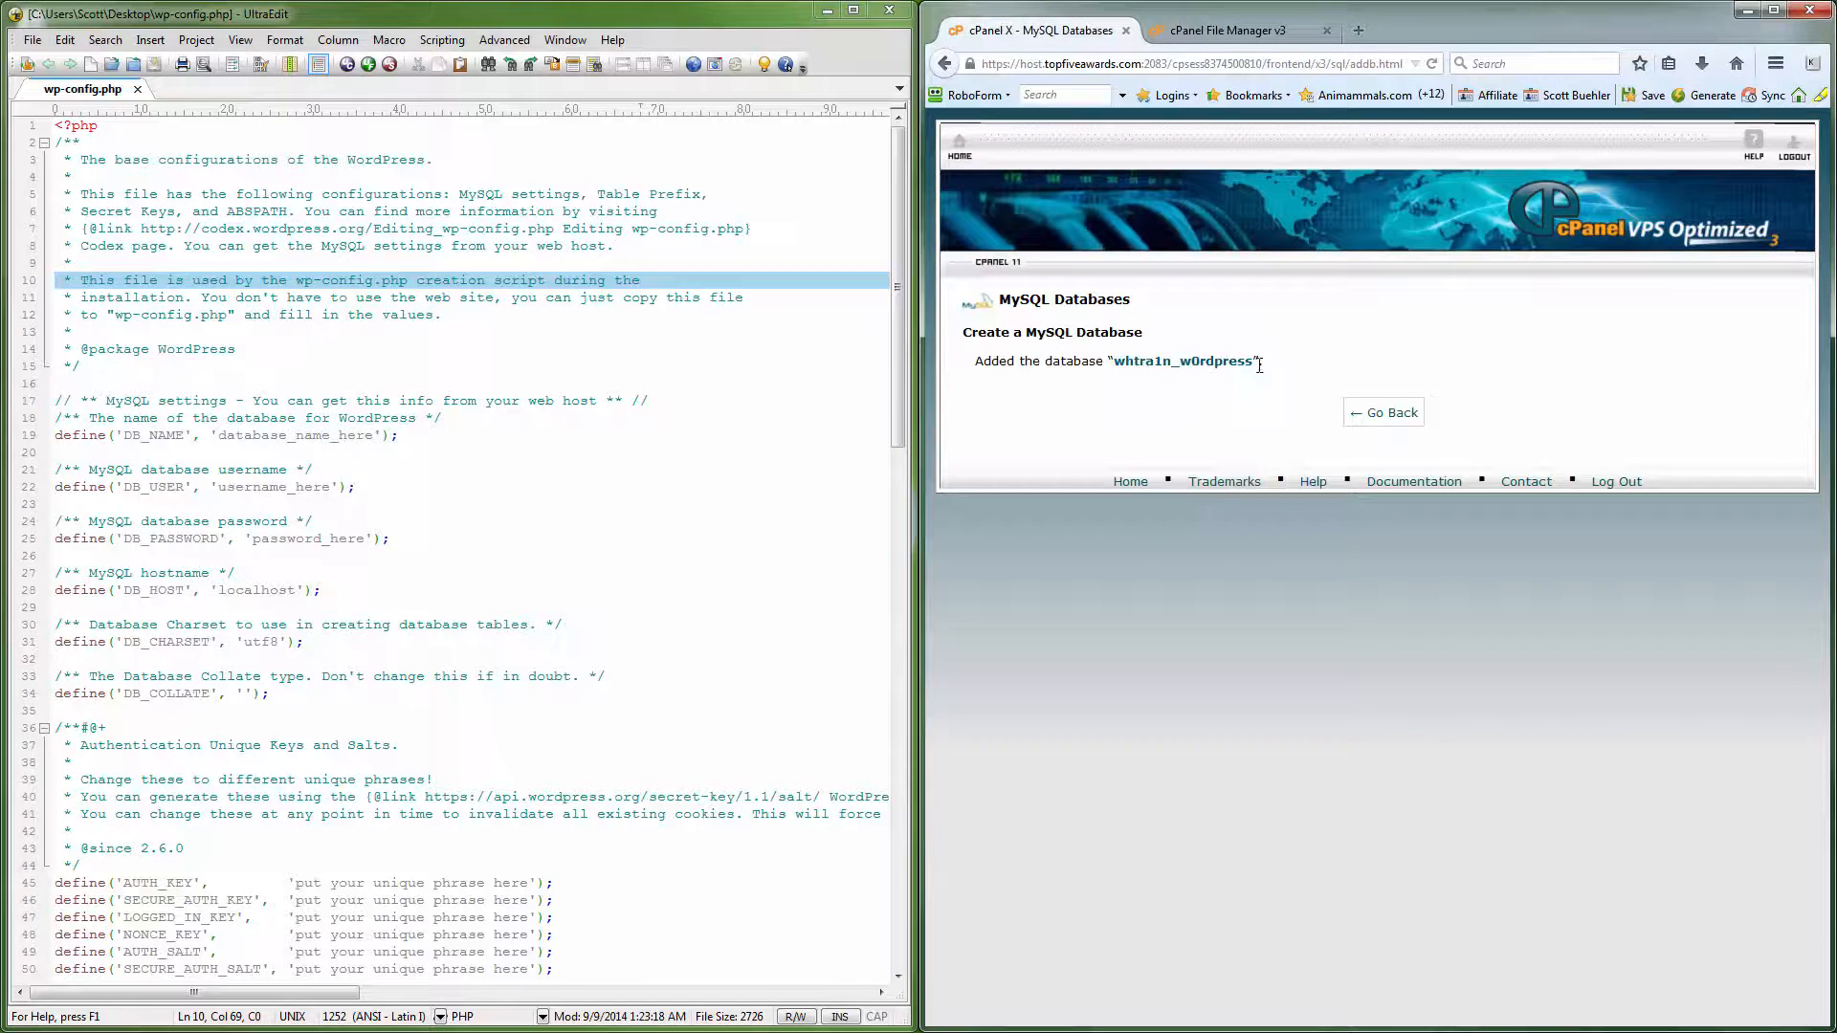
Copy the full database name whtra1n_w0rdpress and paste it over the DB_NAME placeholder in wp-config.php
{"action": "left_click_drag", "start_coordinate": [1255, 357], "coordinate": [1120, 367]}
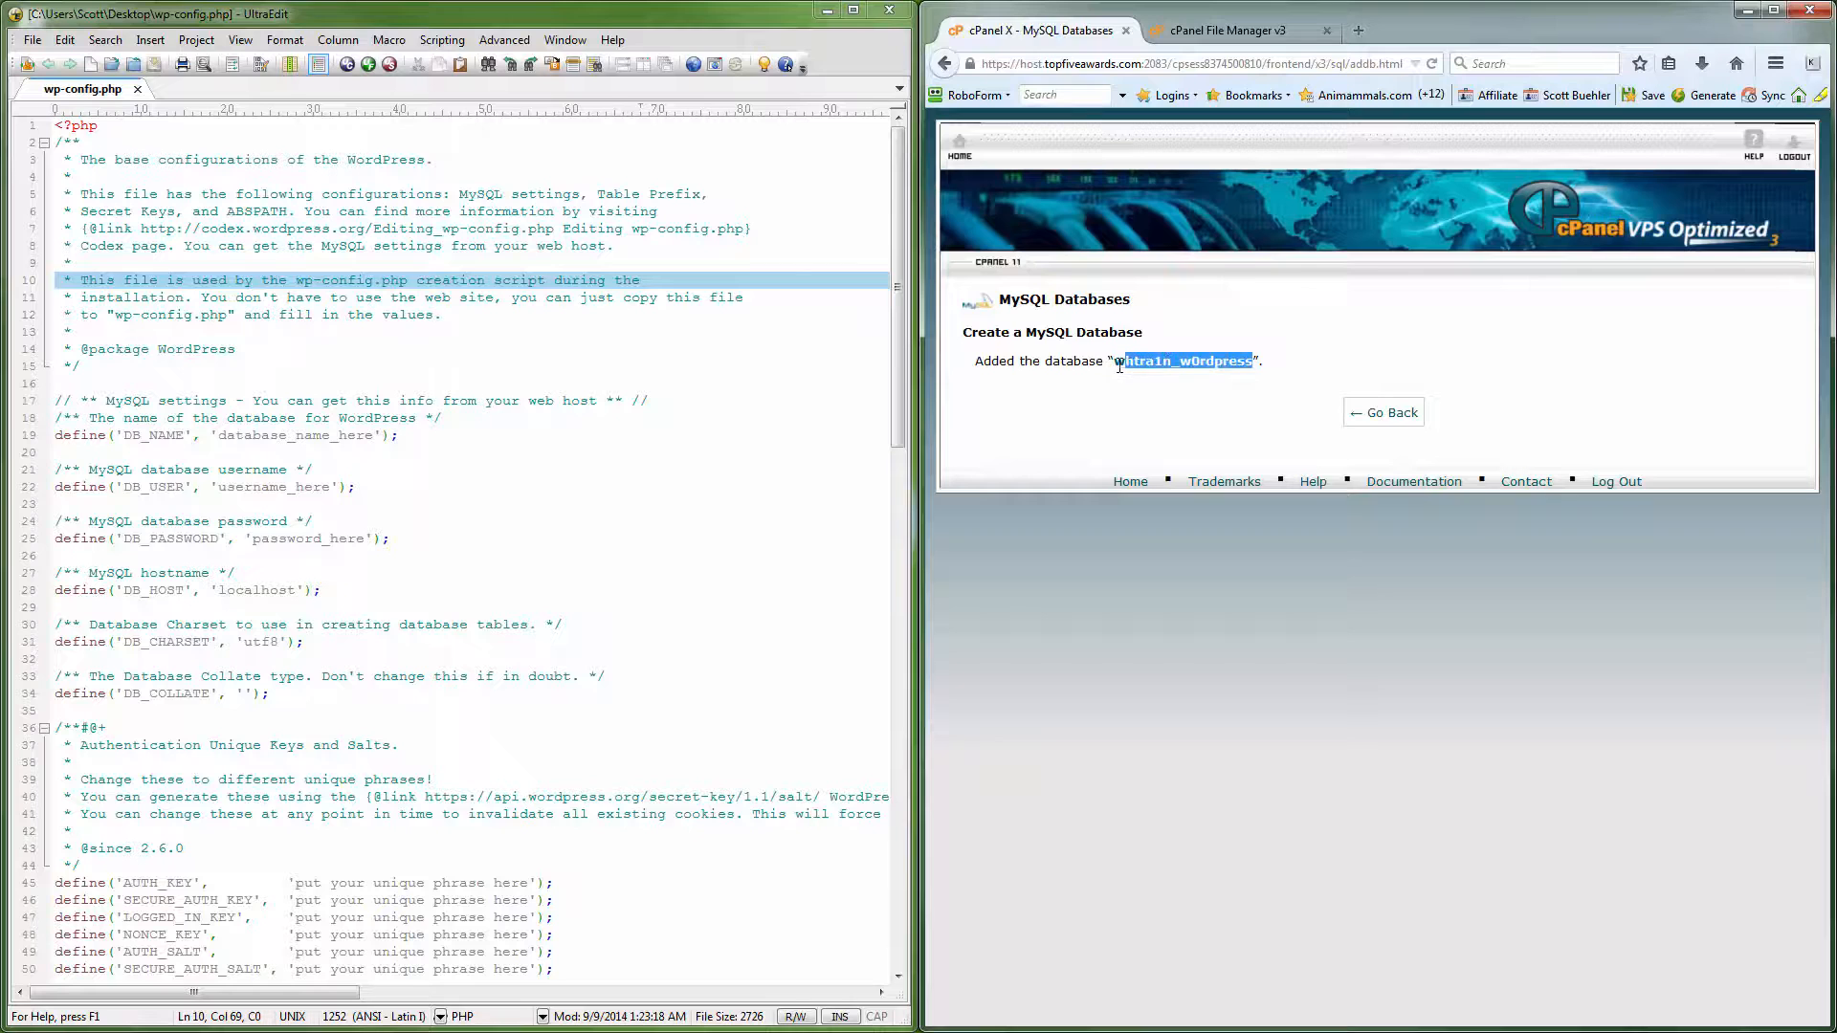
{"action": "right_click", "coordinate": [1120, 361]}
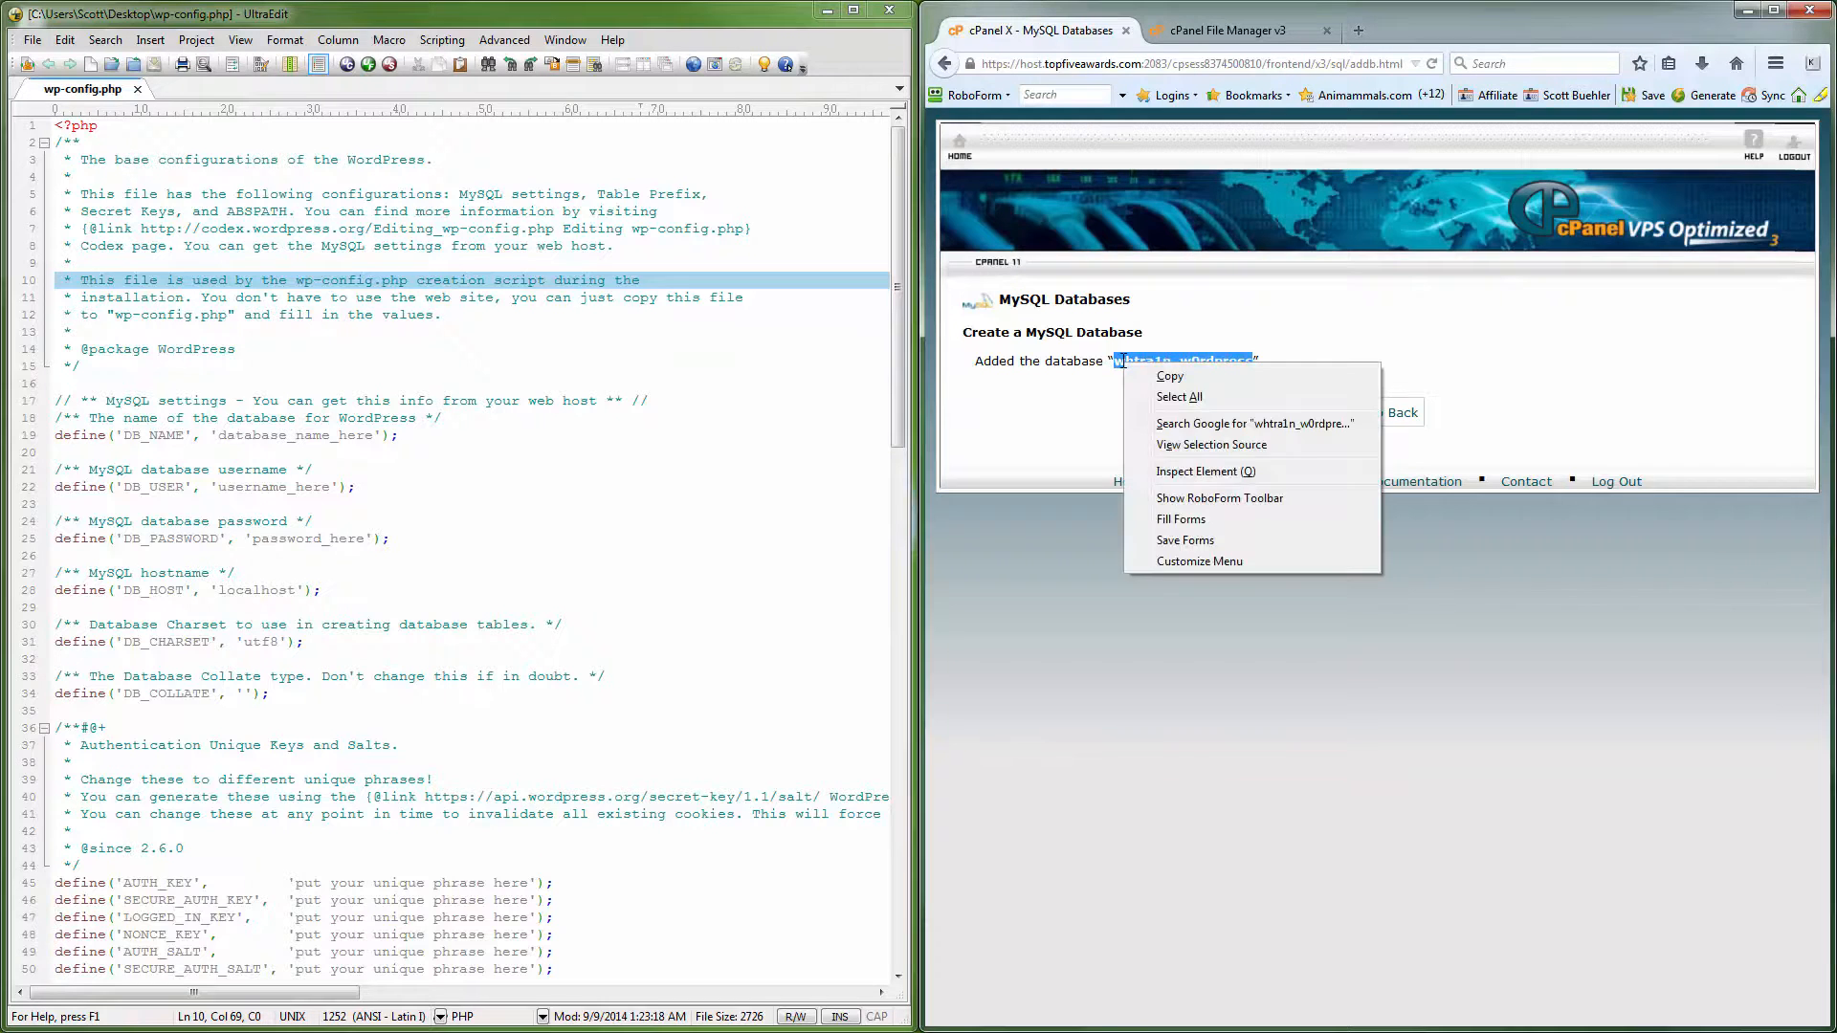
{"action": "left_click", "coordinate": [1174, 378]}
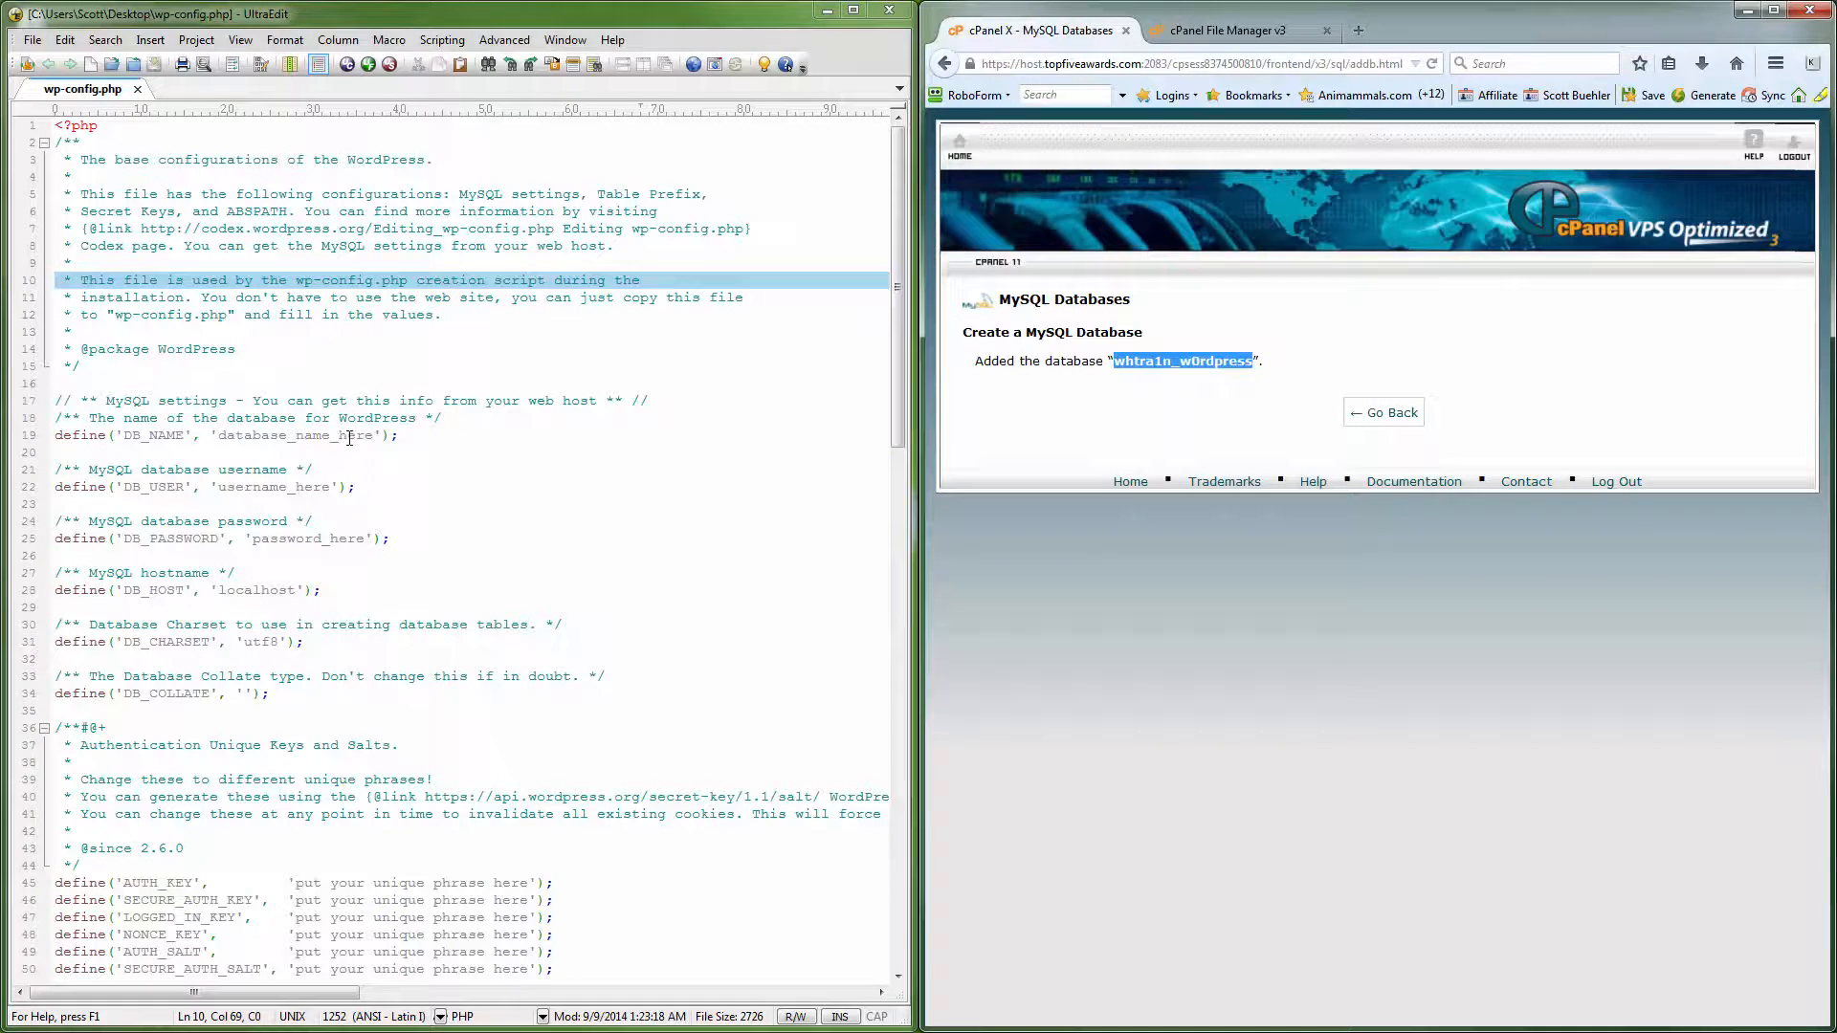
{"action": "left_click_drag", "start_coordinate": [376, 435], "coordinate": [222, 443]}
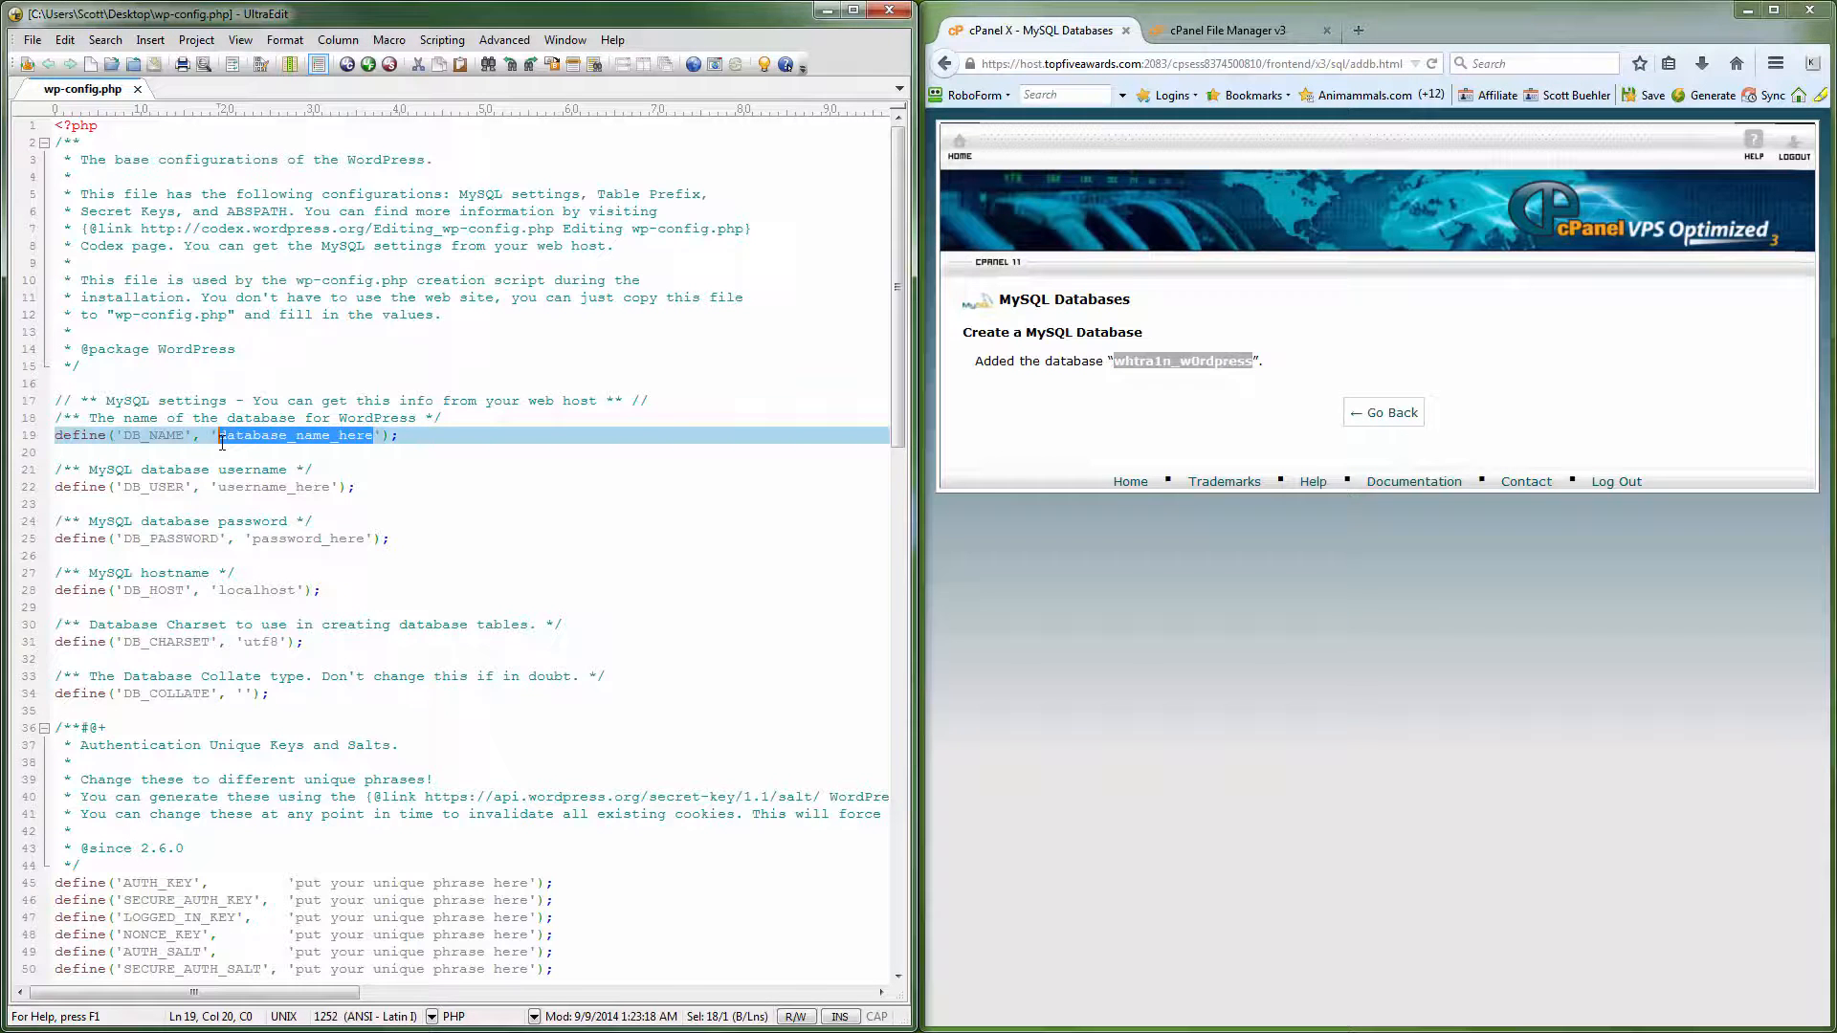
{"action": "key", "text": "ctrl+v"}
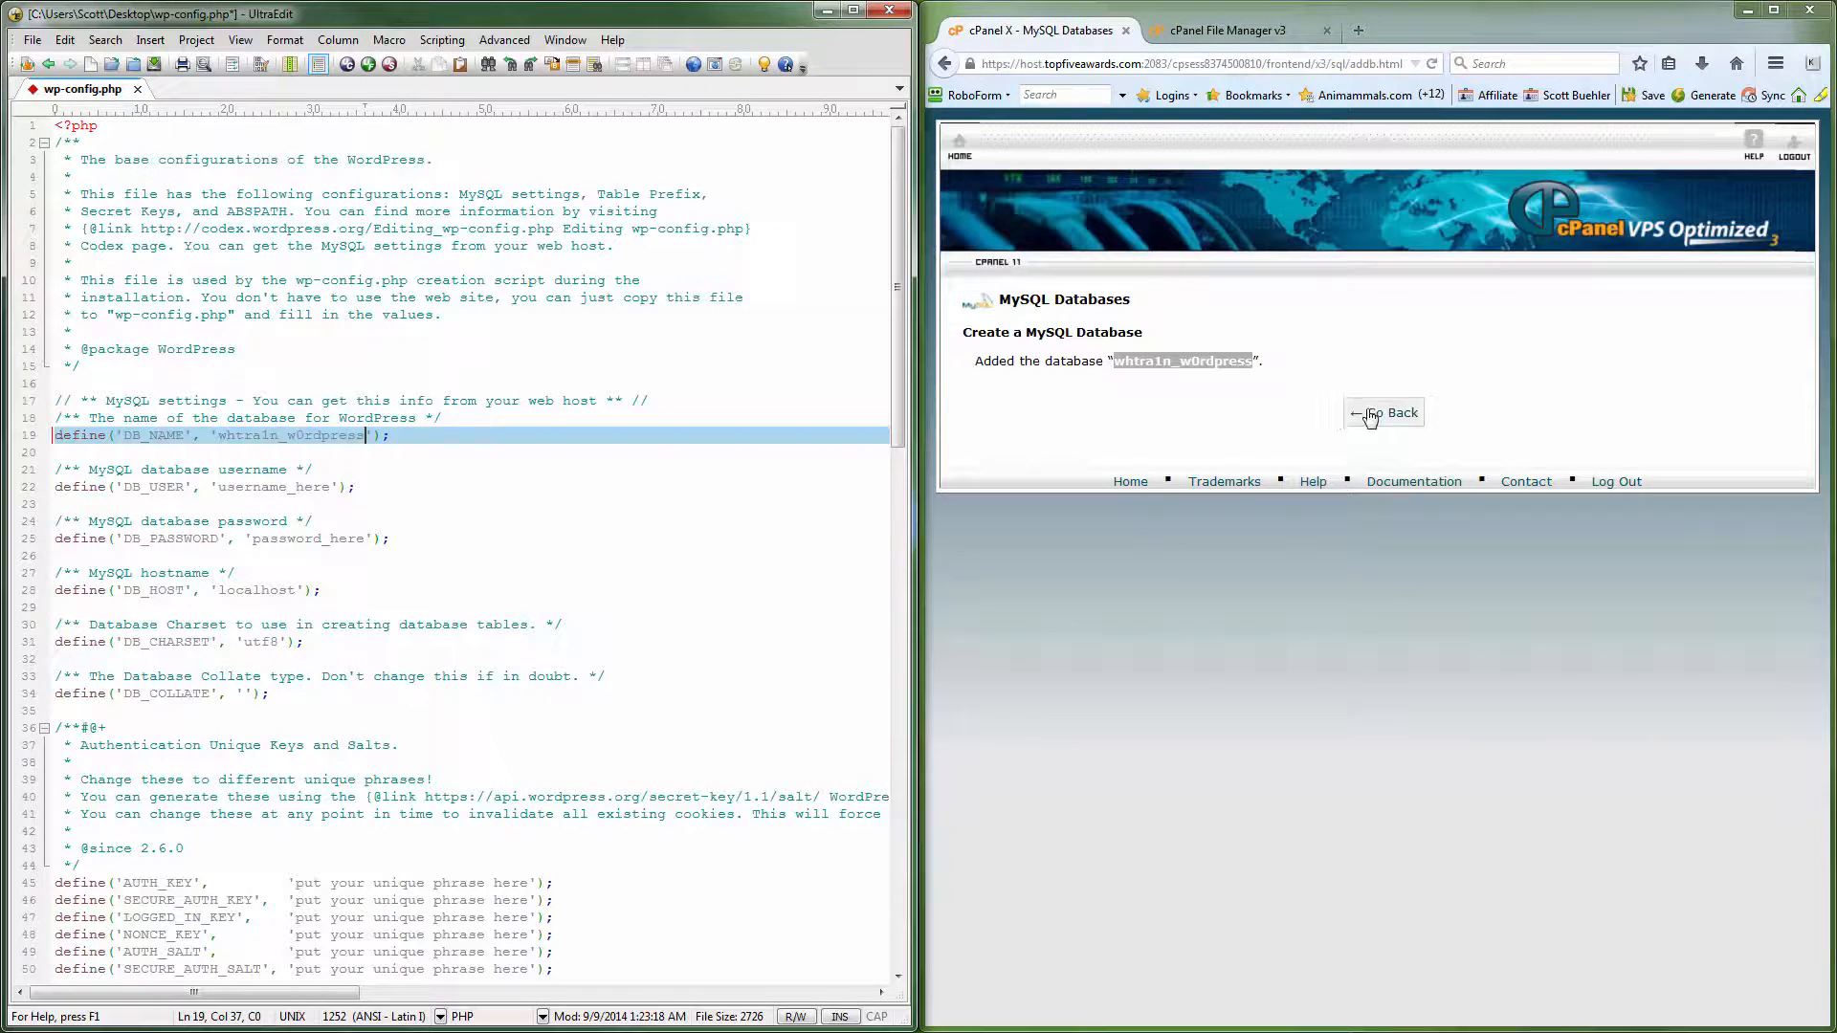
Return to the MySQL Databases page and enter dem0 as the username for a new MySQL user
{"action": "left_click", "coordinate": [1389, 412]}
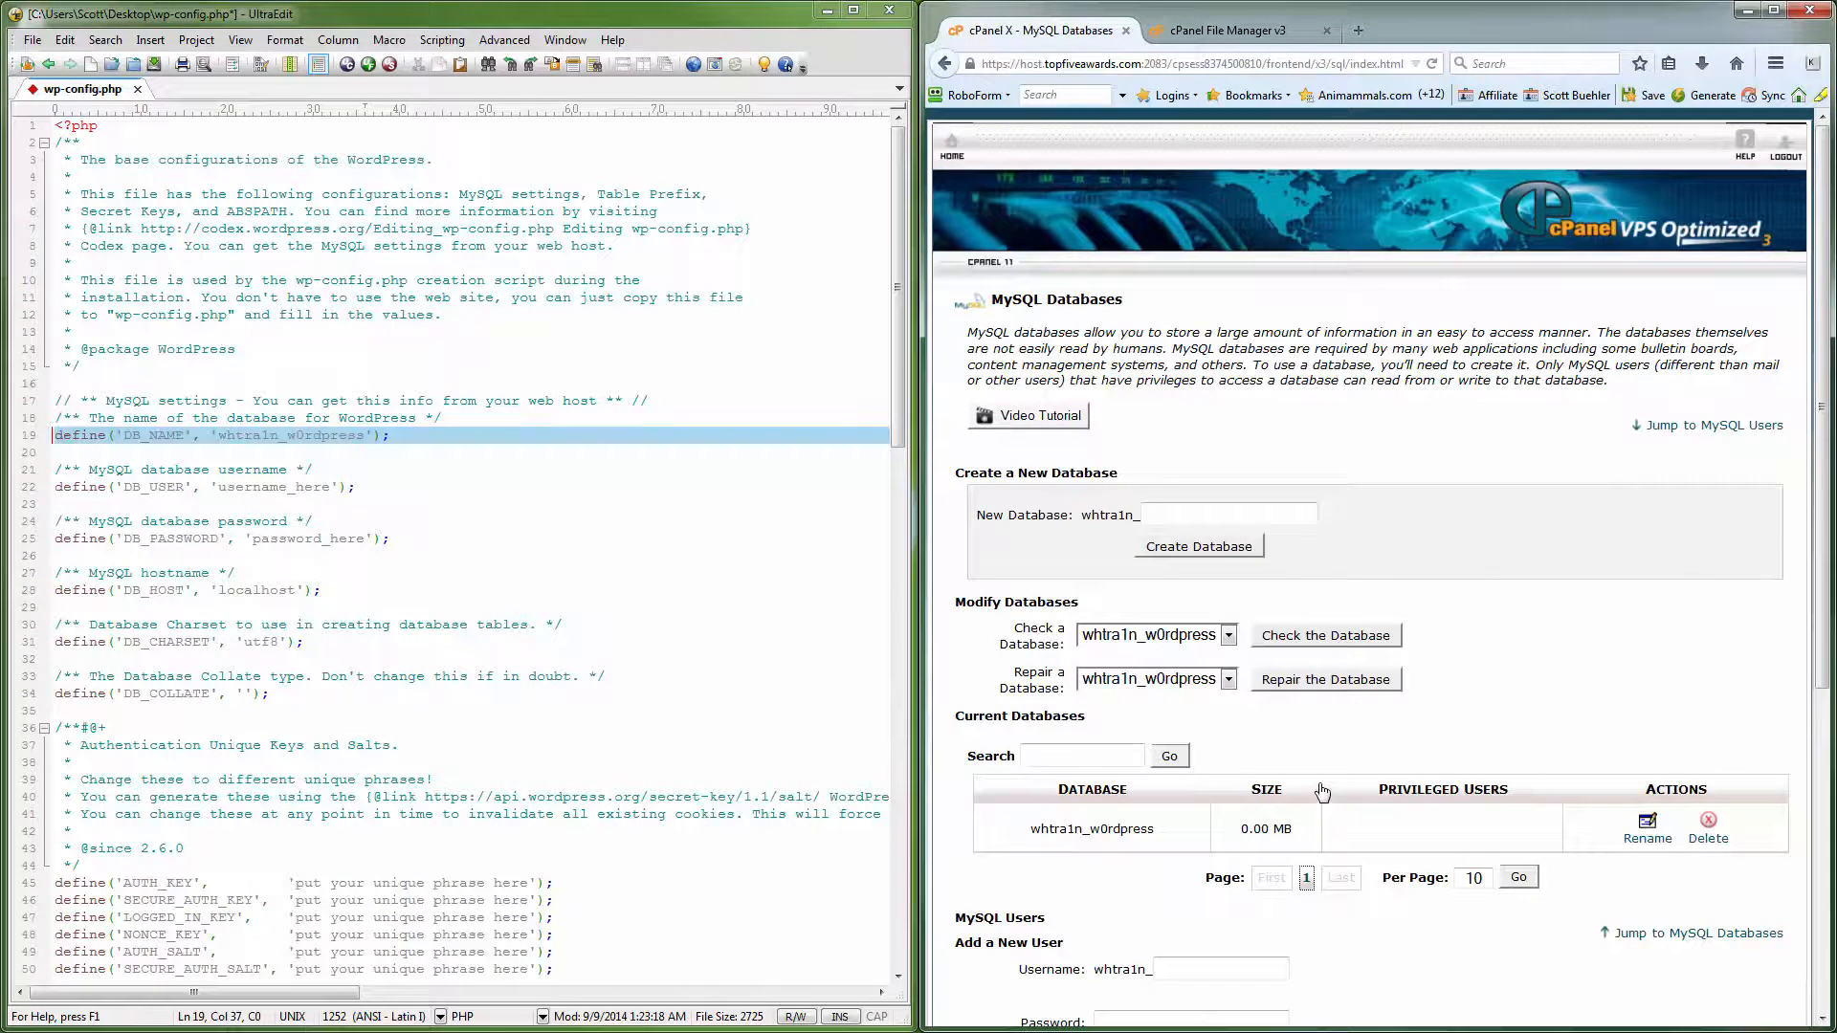
{"action": "scroll", "coordinate": [1323, 791], "scroll_direction": "down", "scroll_amount": 2}
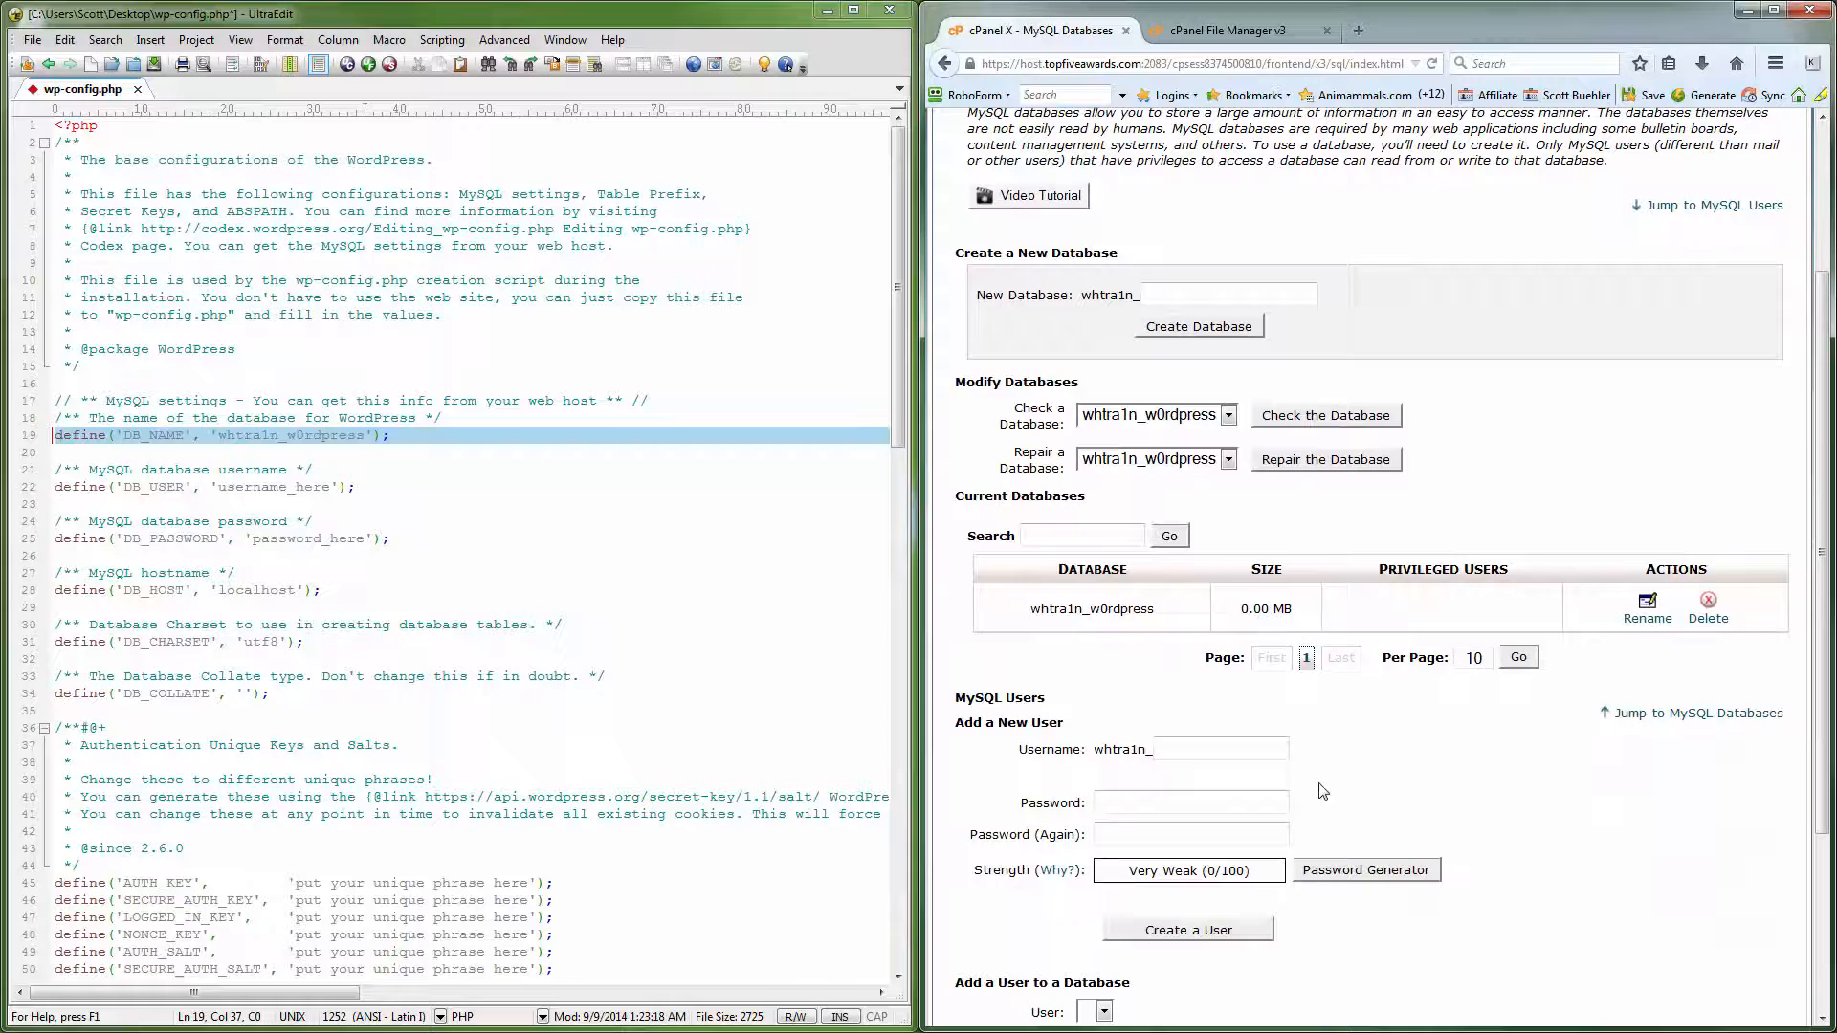
{"action": "left_click", "coordinate": [1200, 750]}
{"action": "type", "text": "dem0"}
Set the Password Generator's length to 16 in its advanced options and generate a new password for the database user
{"action": "left_click", "coordinate": [1166, 803]}
{"action": "left_click", "coordinate": [1339, 870]}
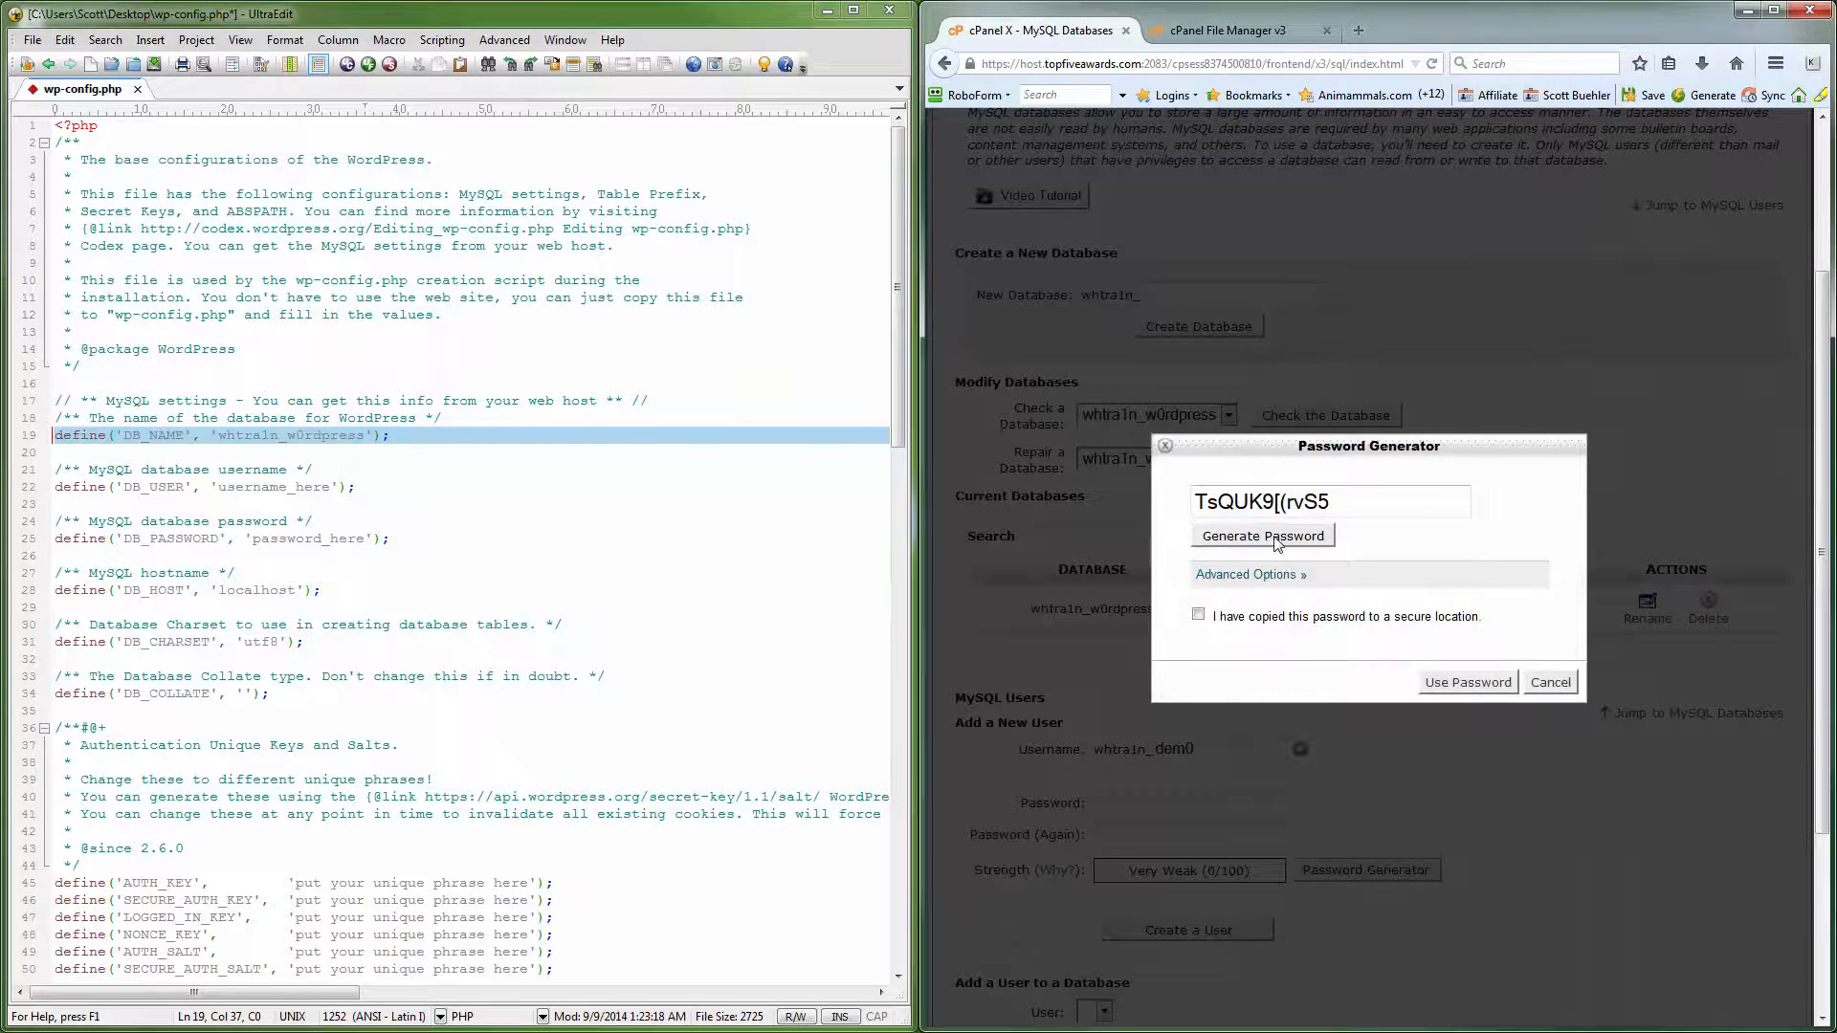
{"action": "left_click", "coordinate": [1270, 576]}
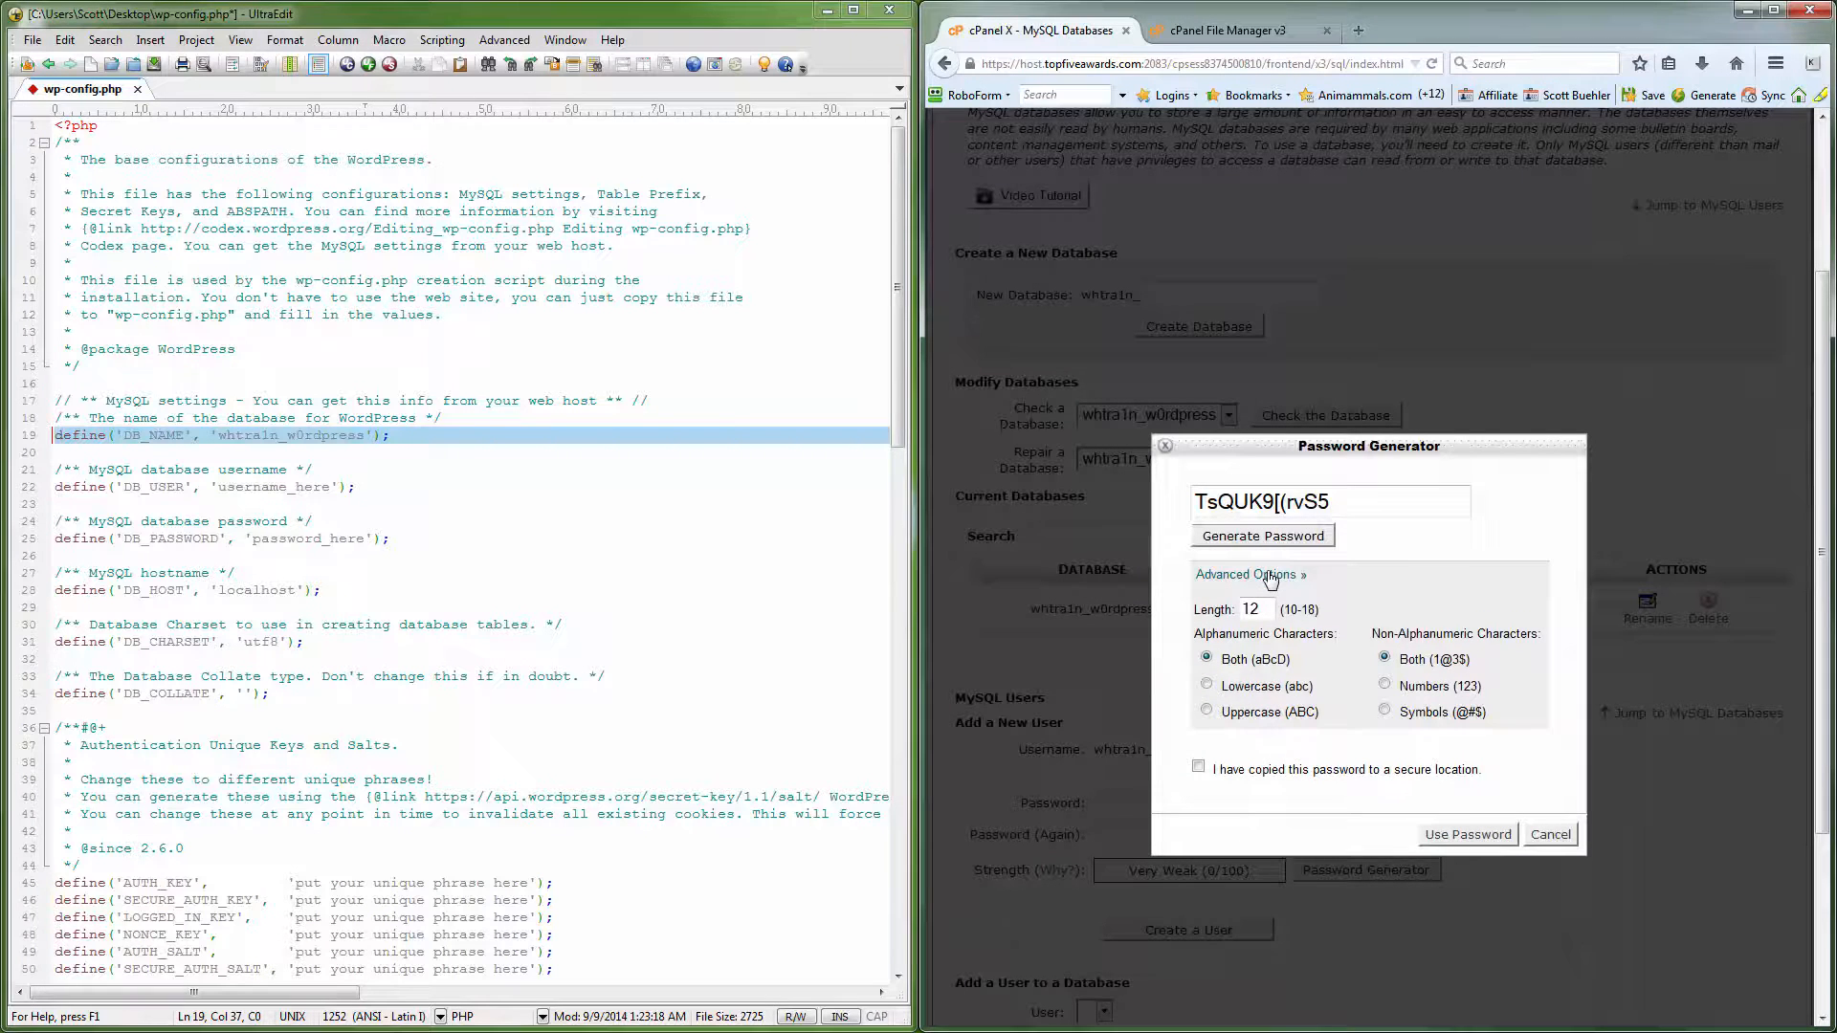
{"action": "left_click_drag", "start_coordinate": [1266, 609], "coordinate": [1234, 609]}
{"action": "type", "text": "1"}
{"action": "left_click", "coordinate": [1292, 542]}
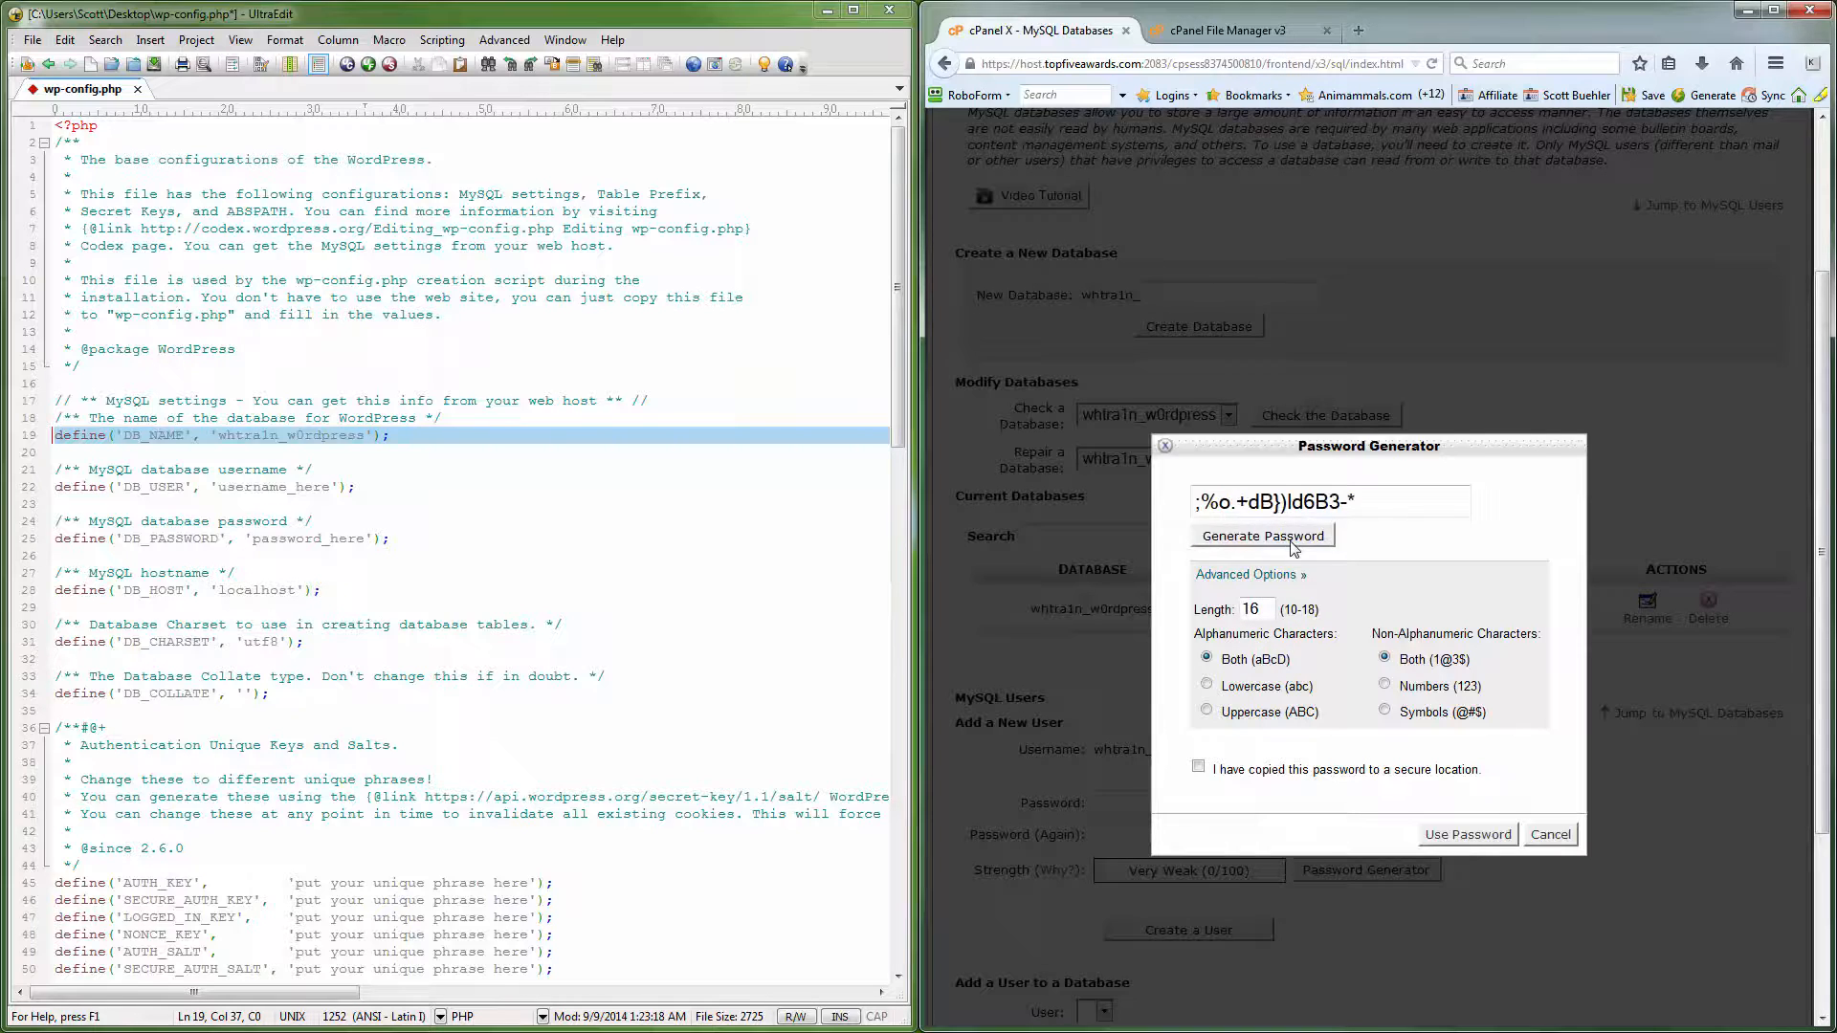
{"action": "left_click", "coordinate": [1293, 542]}
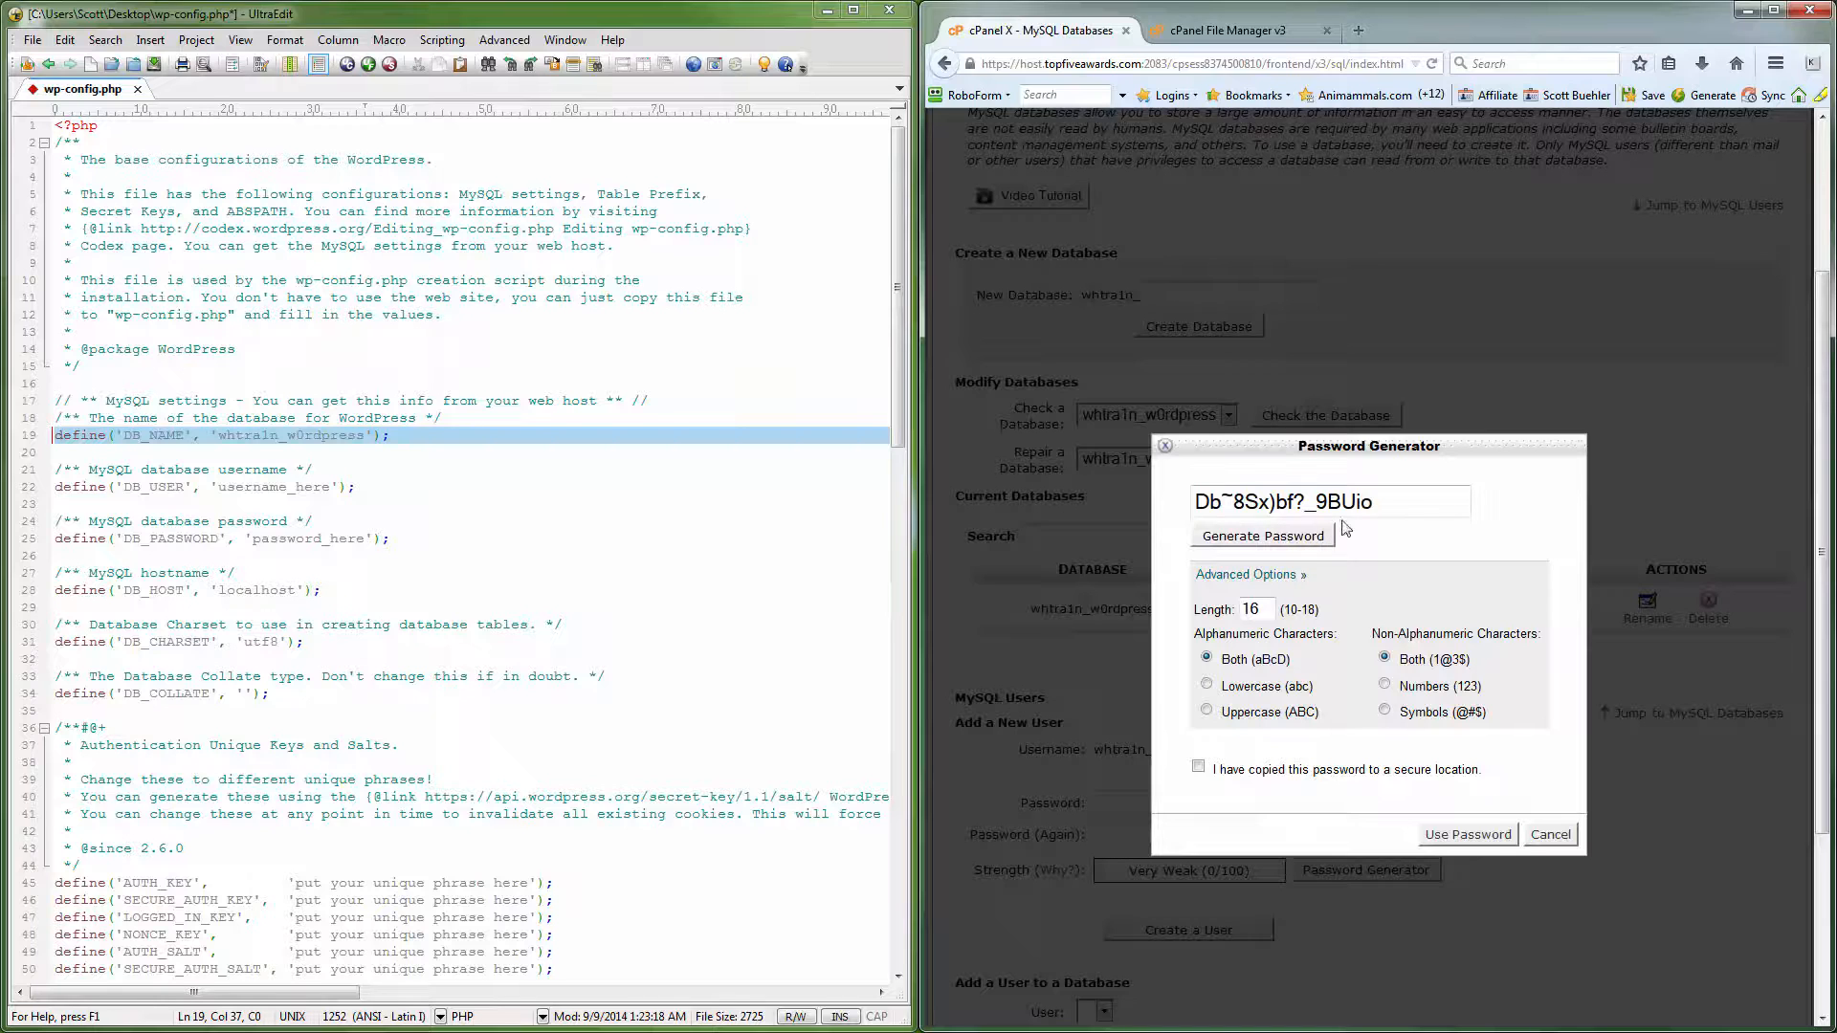
Copy the generated password to the clipboard and dismiss the Password Generator
{"action": "left_click_drag", "start_coordinate": [1378, 501], "coordinate": [1197, 498]}
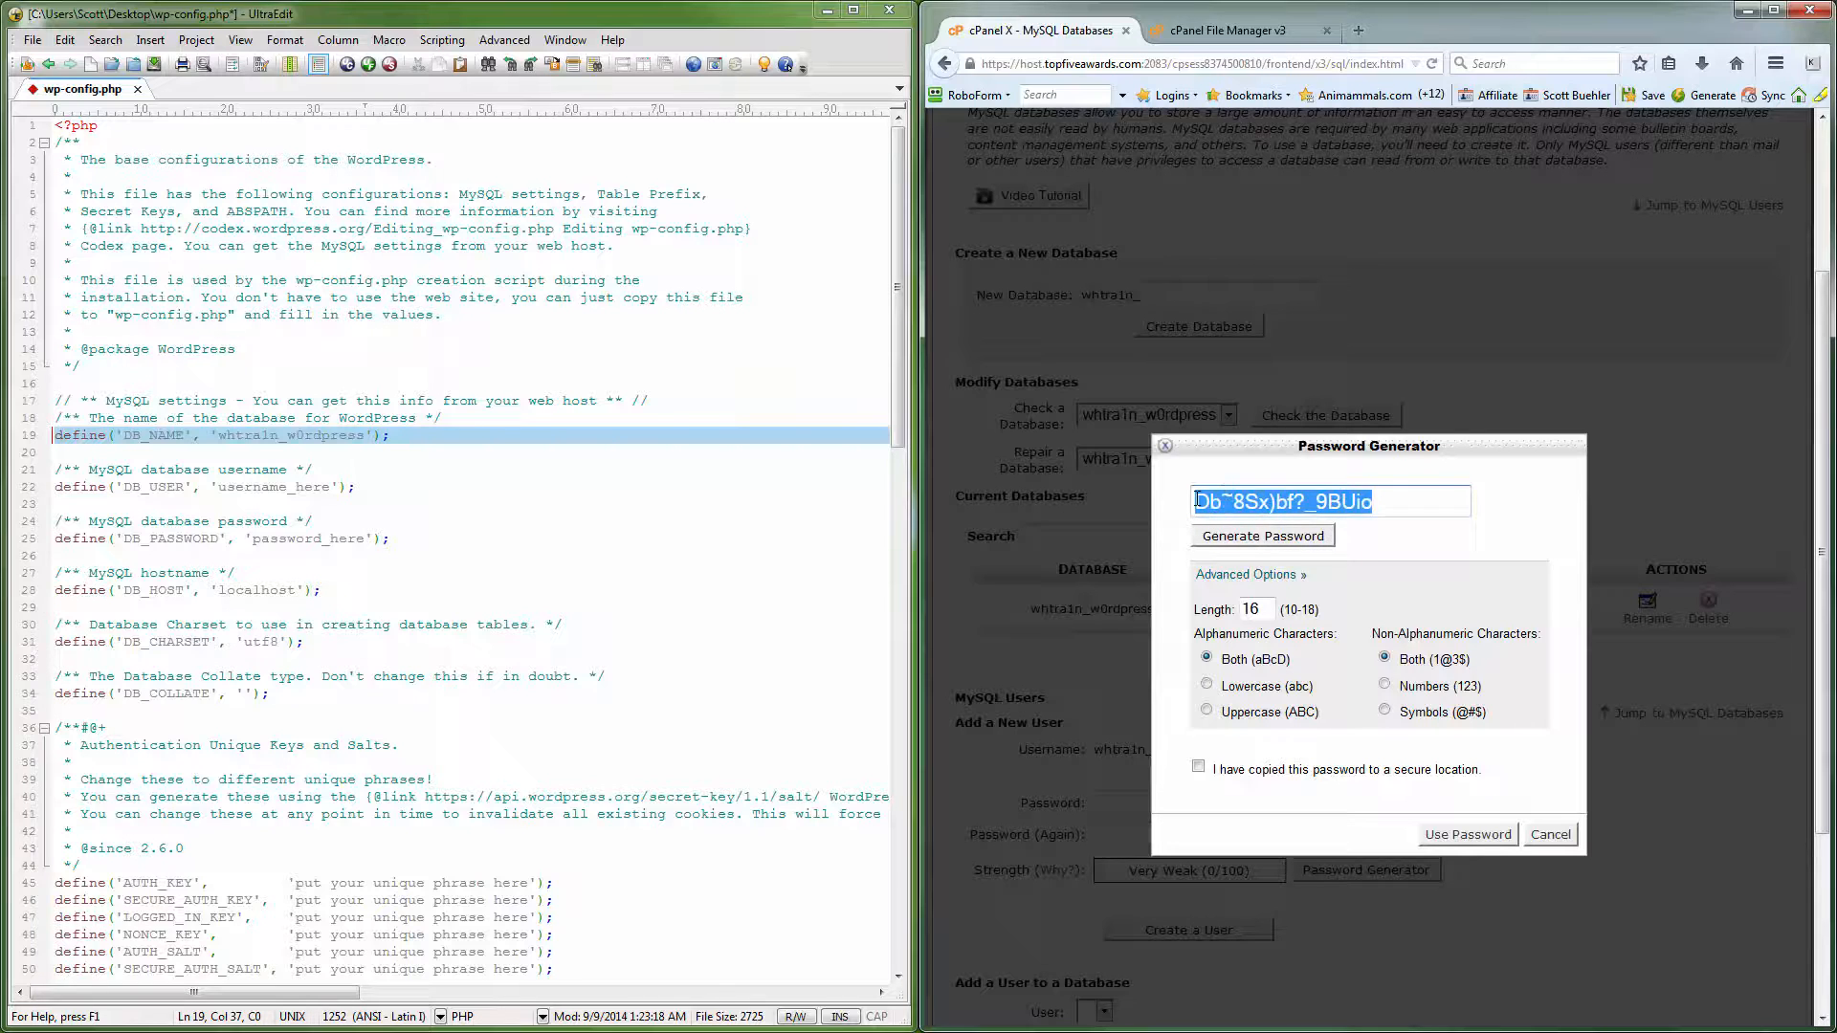
{"action": "right_click", "coordinate": [1215, 502]}
{"action": "left_click", "coordinate": [1274, 567]}
{"action": "left_click", "coordinate": [1538, 841]}
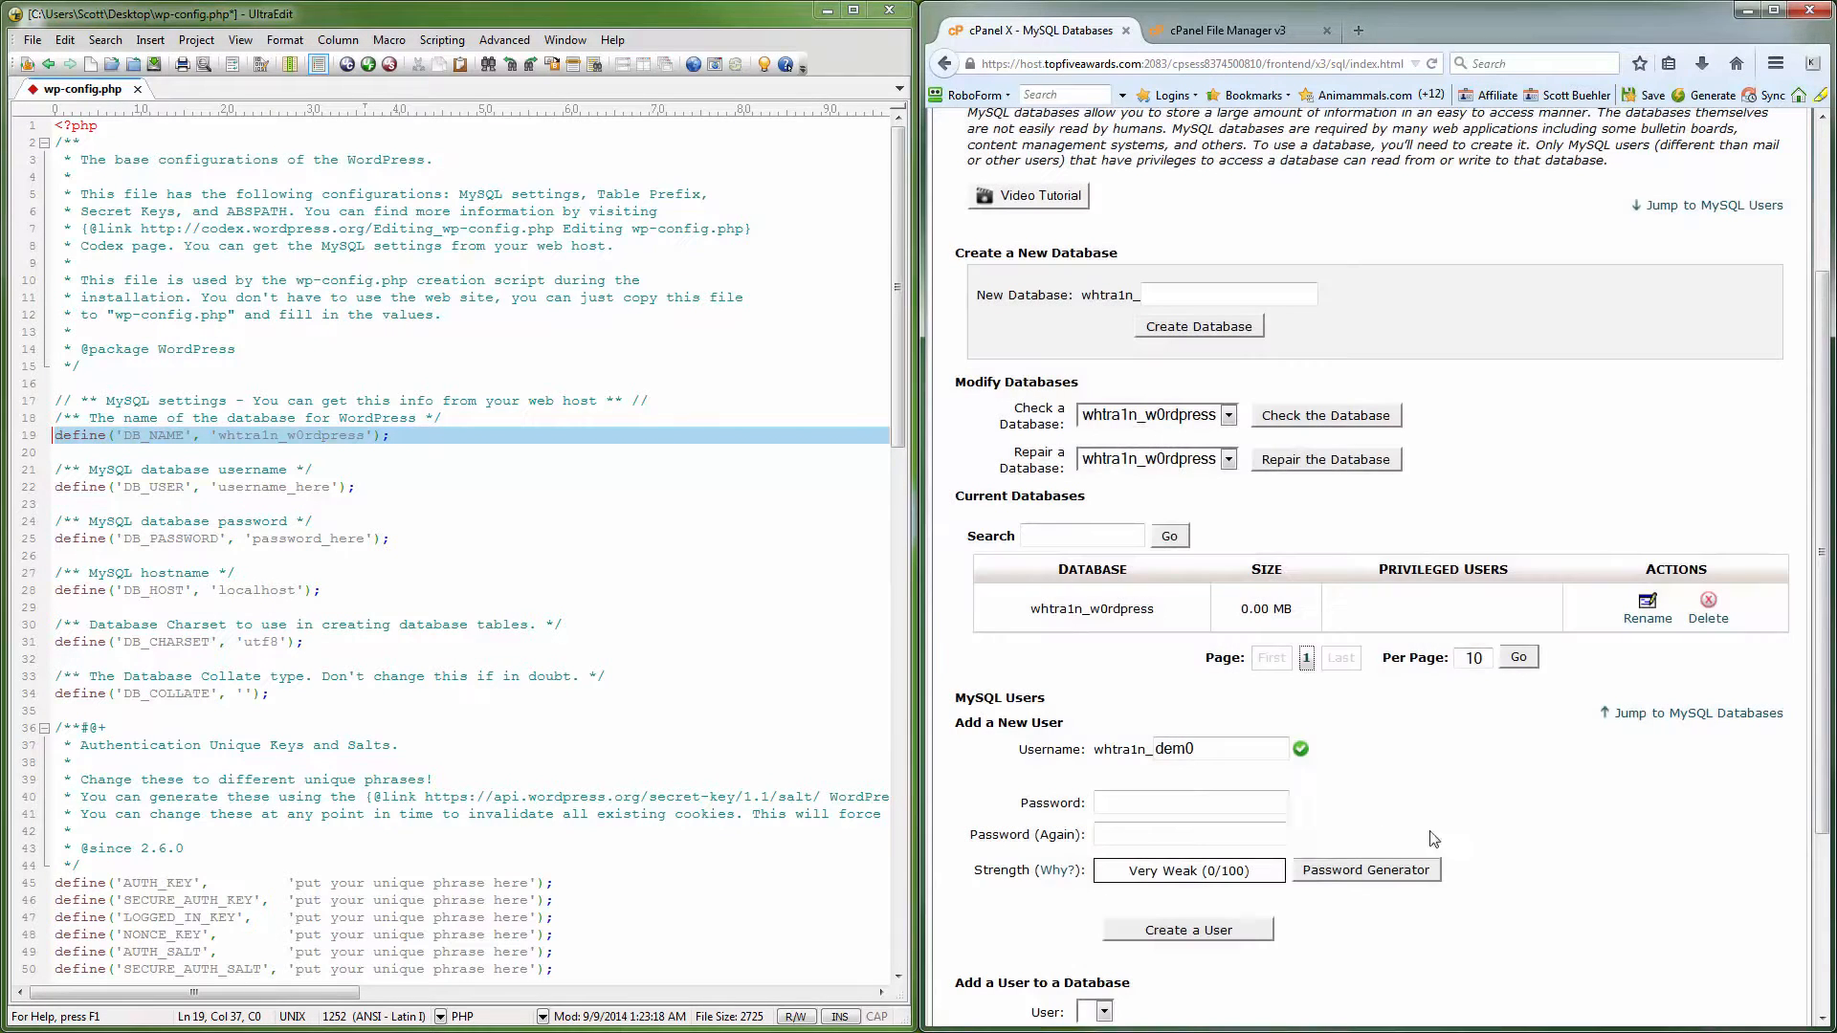
Enter the generated password in both password fields for the new database user and over the DB_PASSWORD placeholder in wp-config.php
{"action": "left_click", "coordinate": [1114, 802]}
{"action": "key", "text": "ctrl+v"}
{"action": "key", "text": "ctrl+v"}
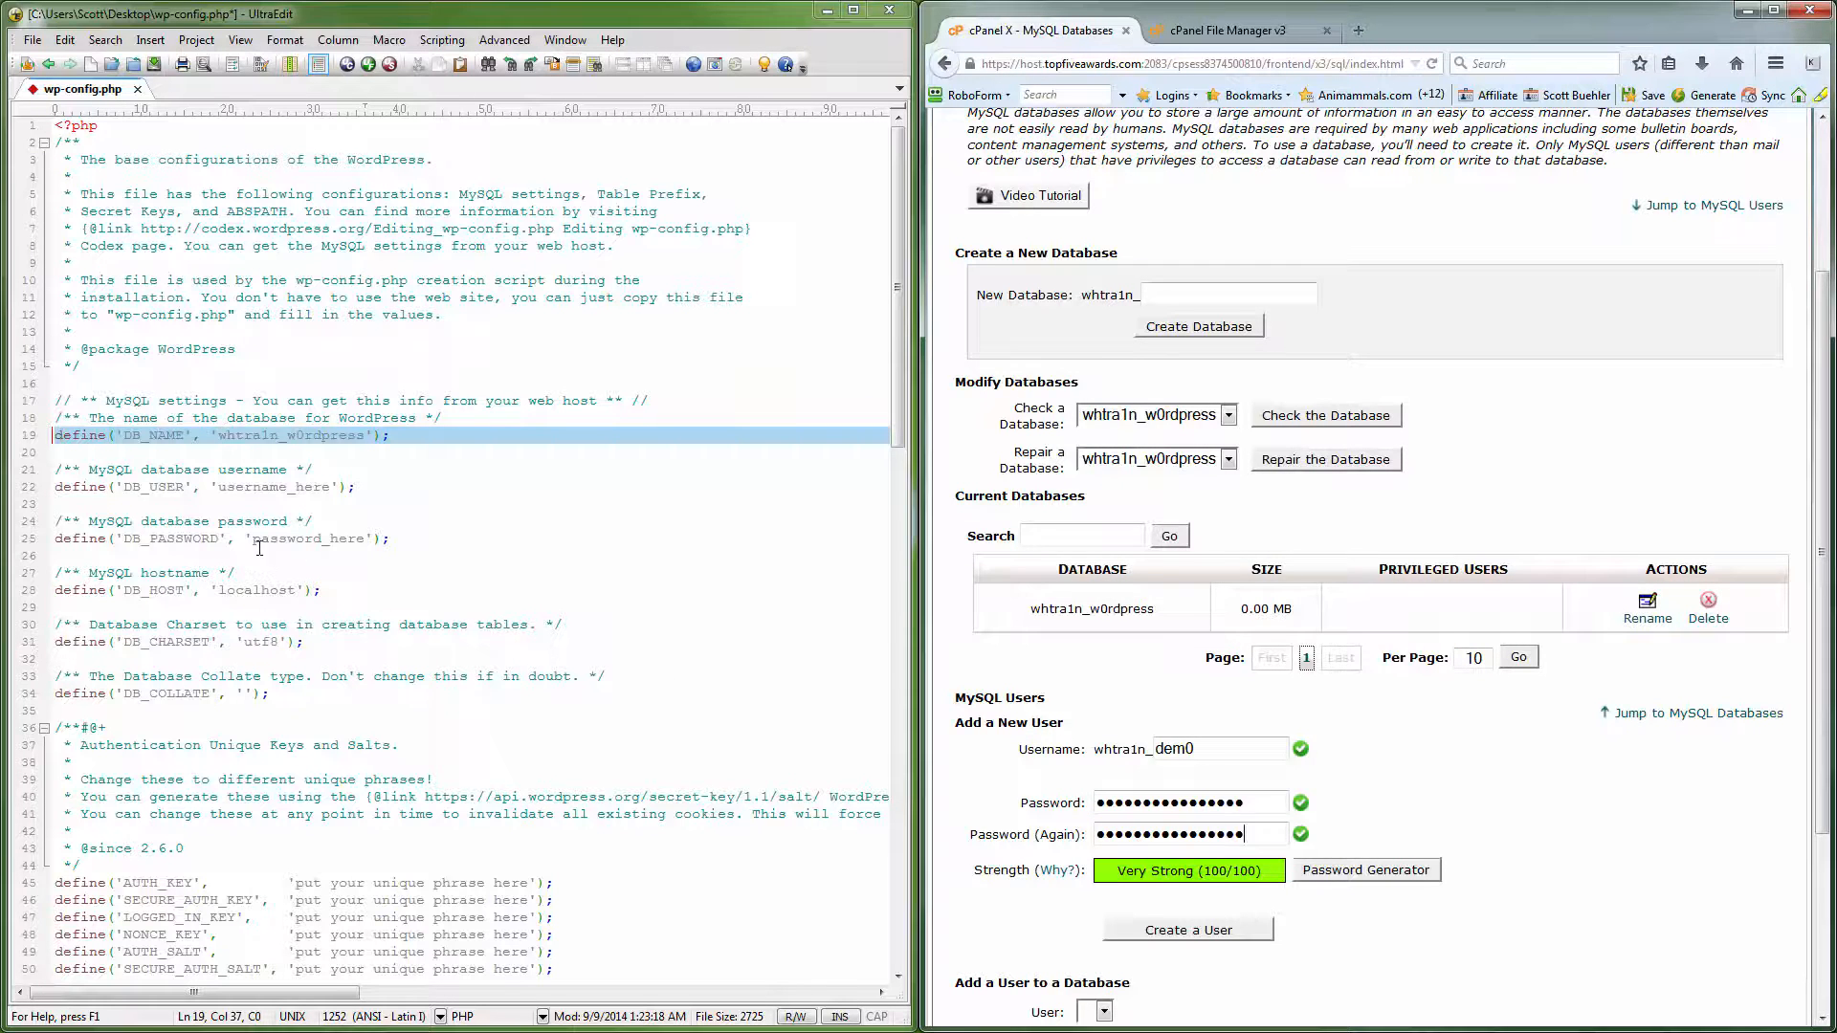
{"action": "left_click_drag", "start_coordinate": [254, 538], "coordinate": [363, 540]}
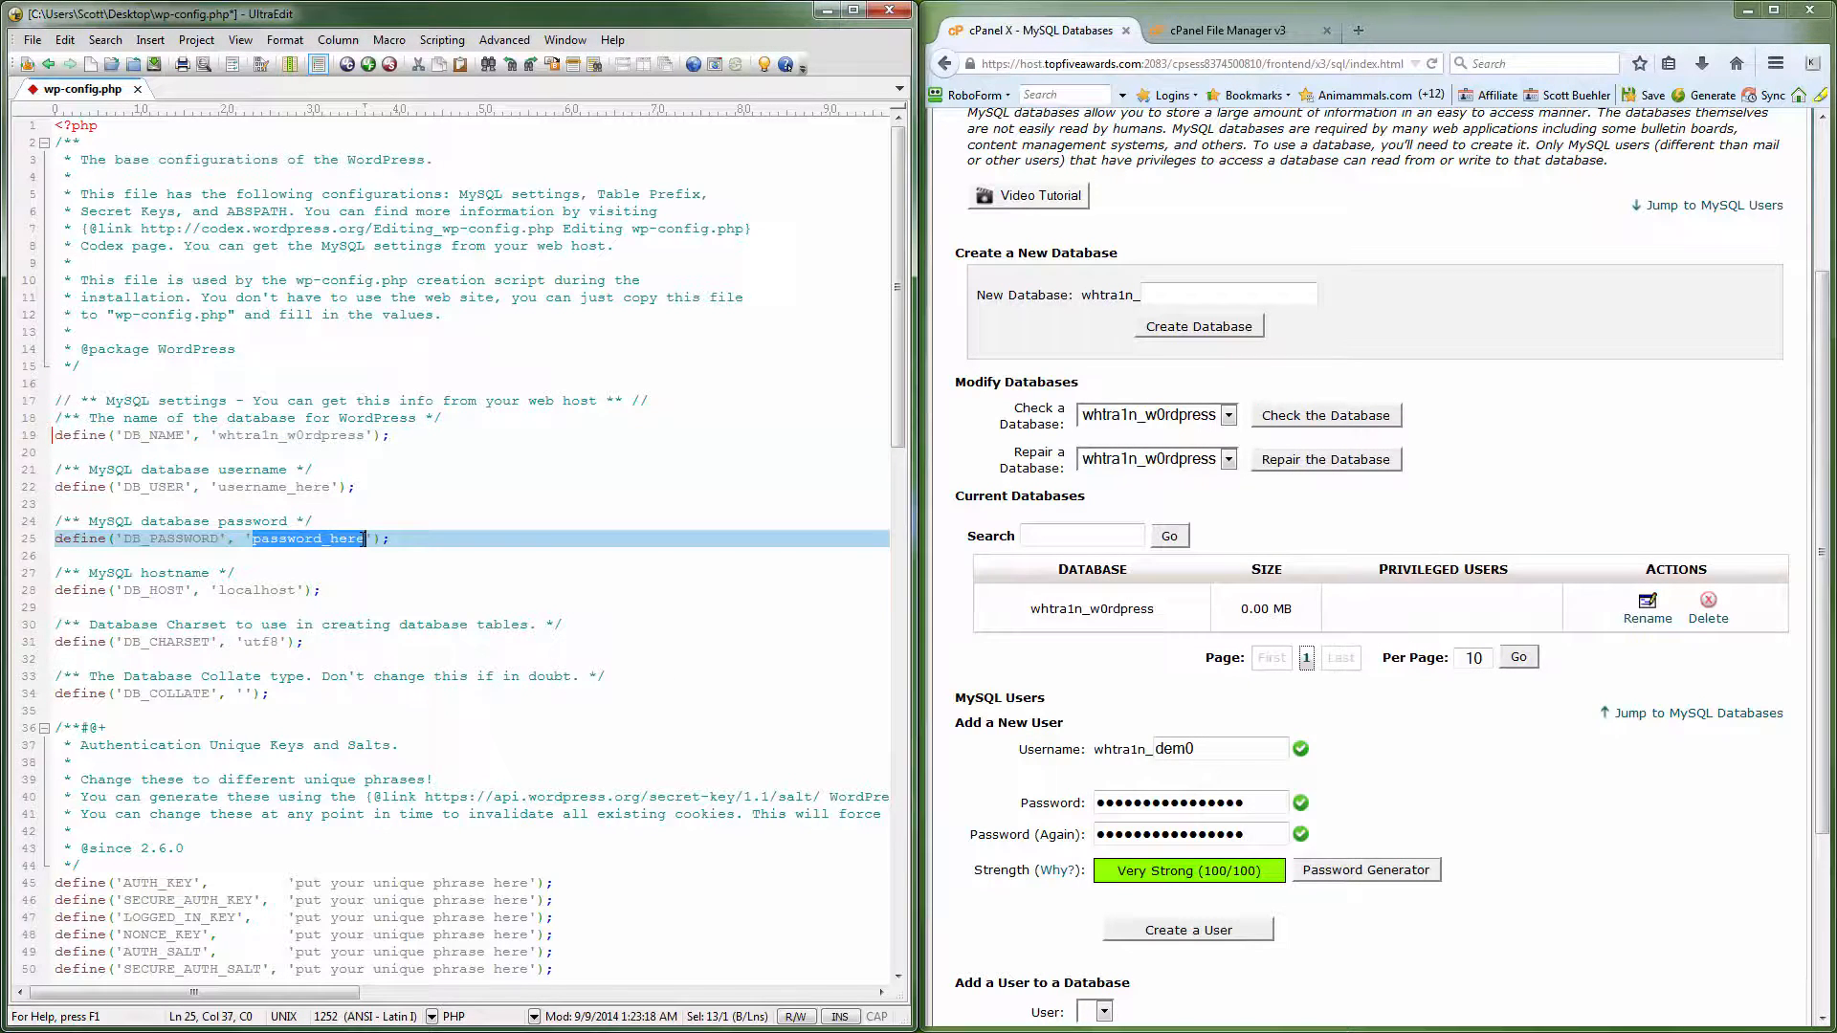
{"action": "key", "text": "ctrl+v"}
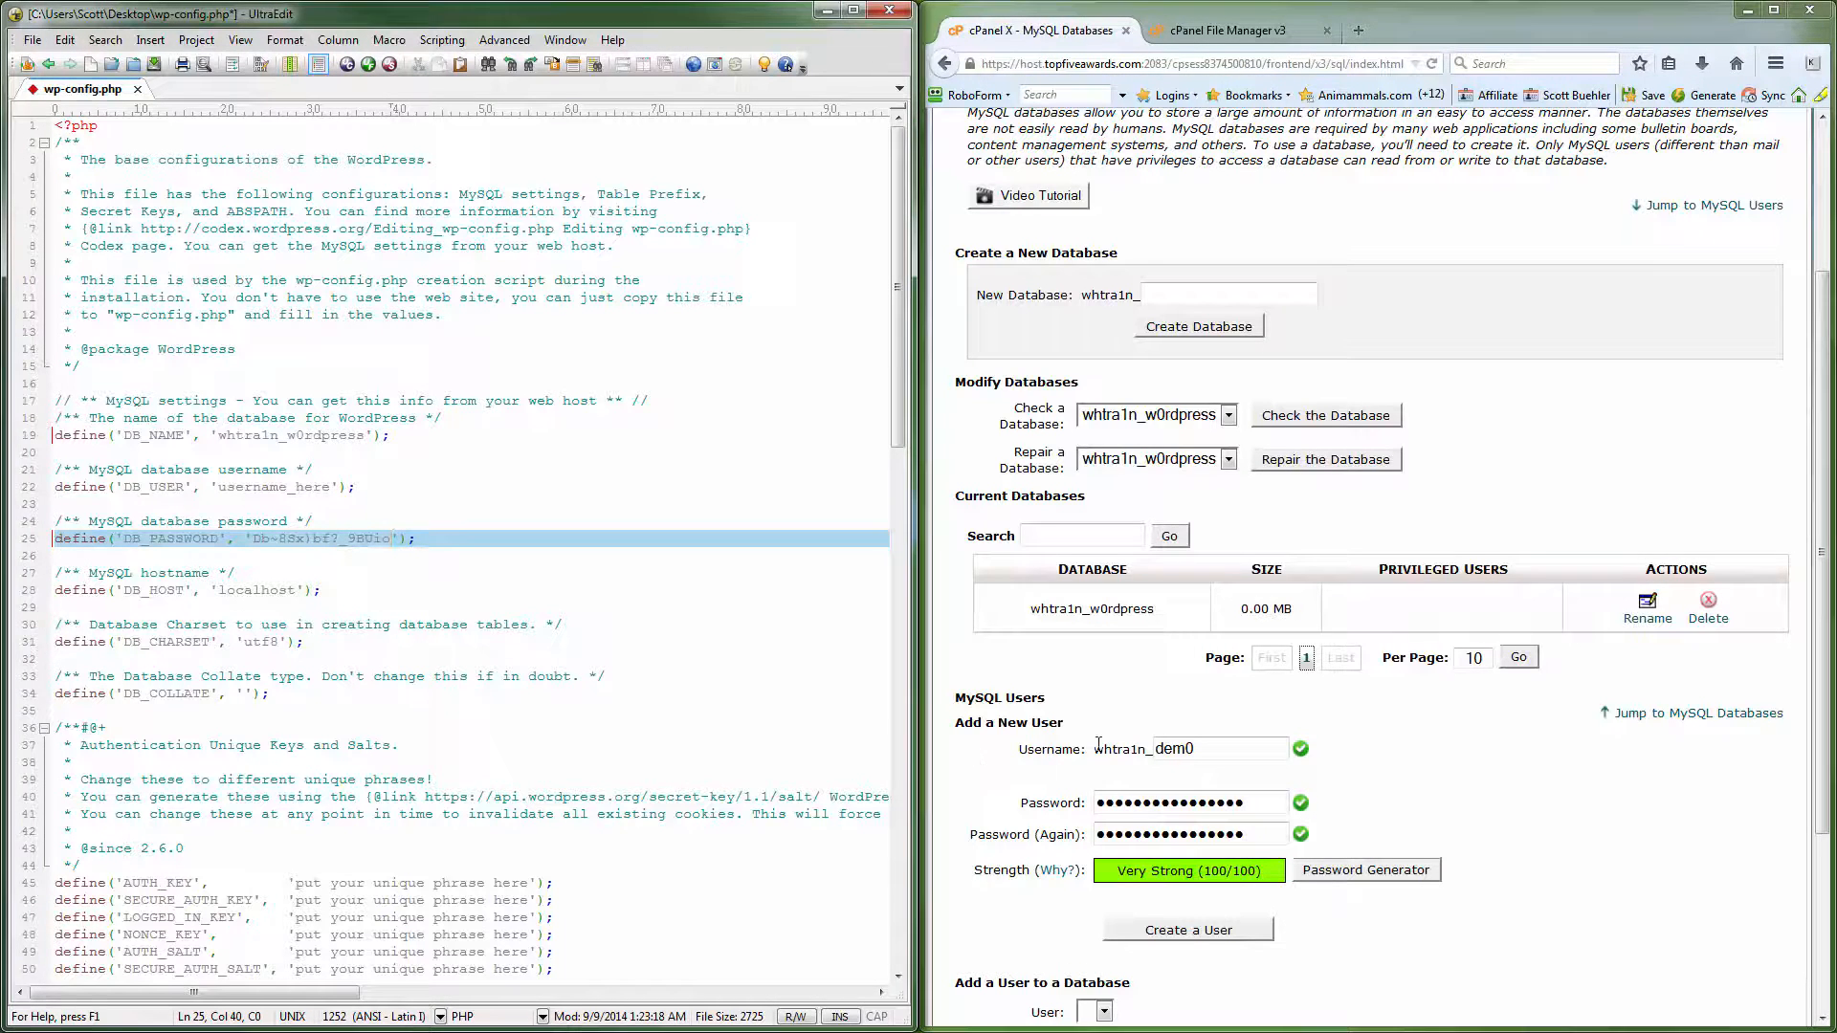
Replace the DB_USER placeholder in wp-config.php with the full database username whtra1n_dem0 and save the file
{"action": "left_click_drag", "start_coordinate": [1096, 755], "coordinate": [1152, 755]}
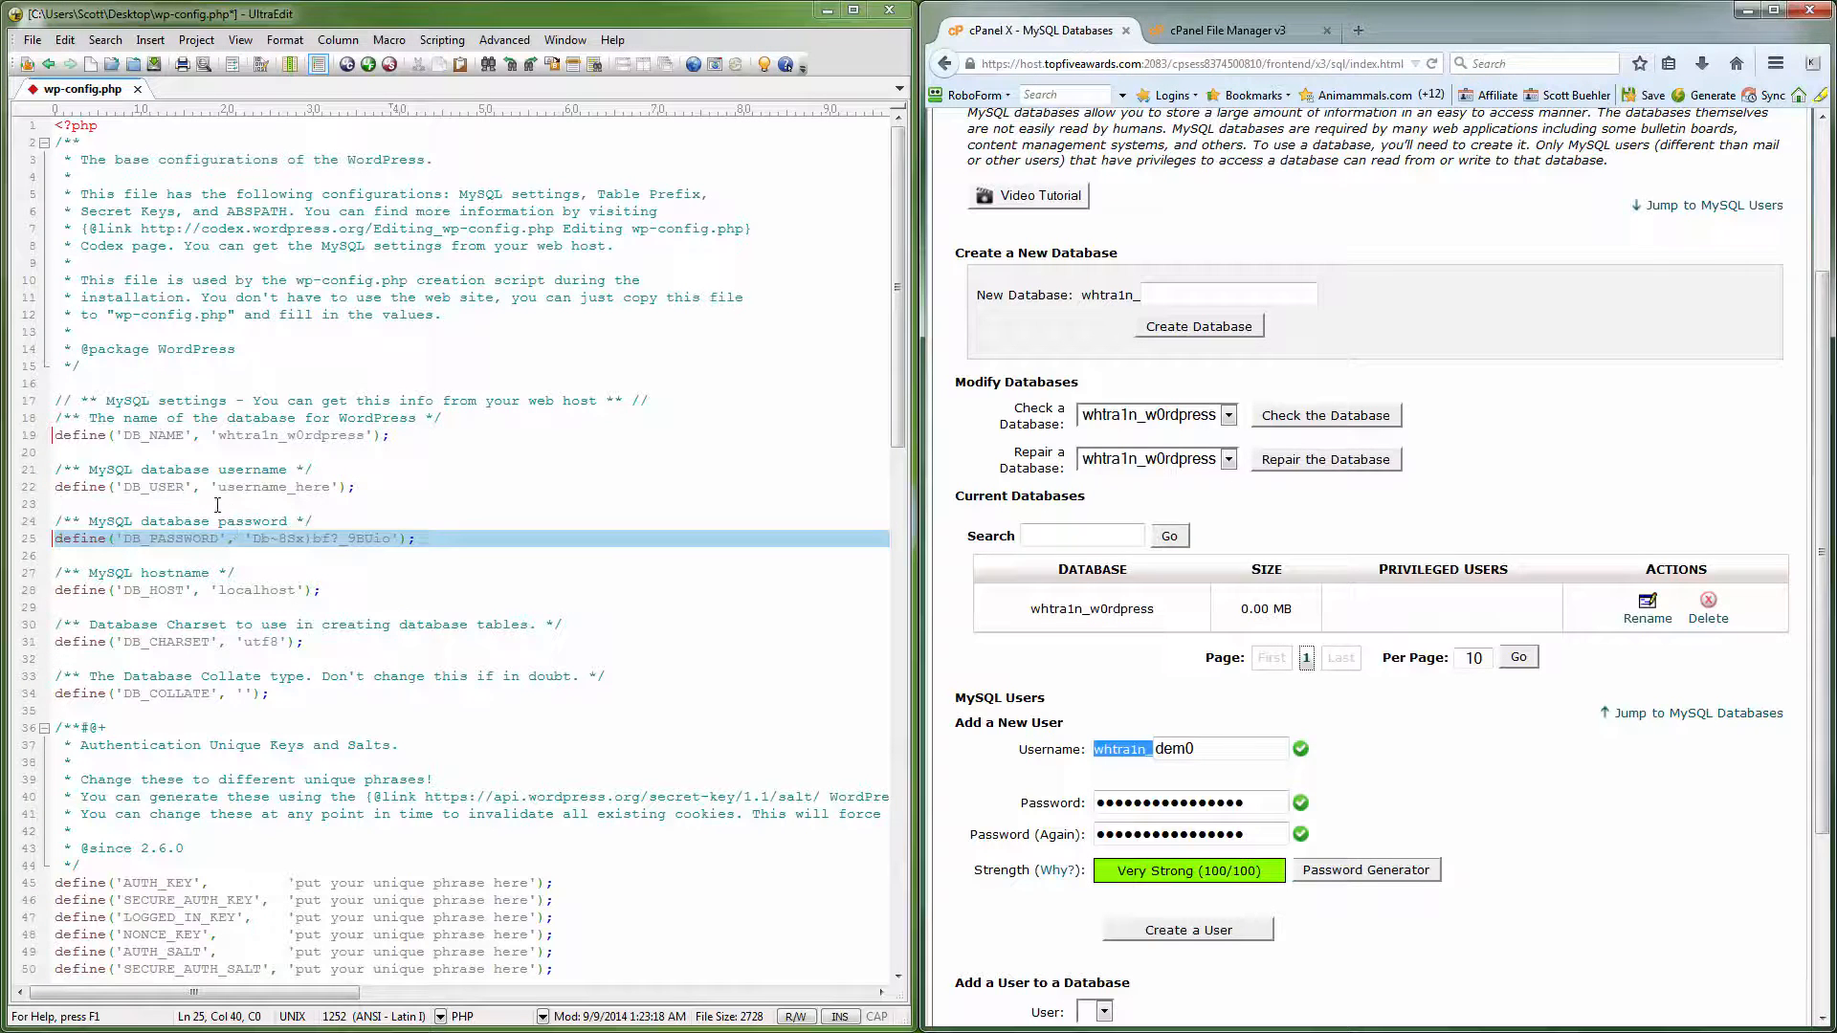
{"action": "left_click_drag", "start_coordinate": [217, 490], "coordinate": [330, 490]}
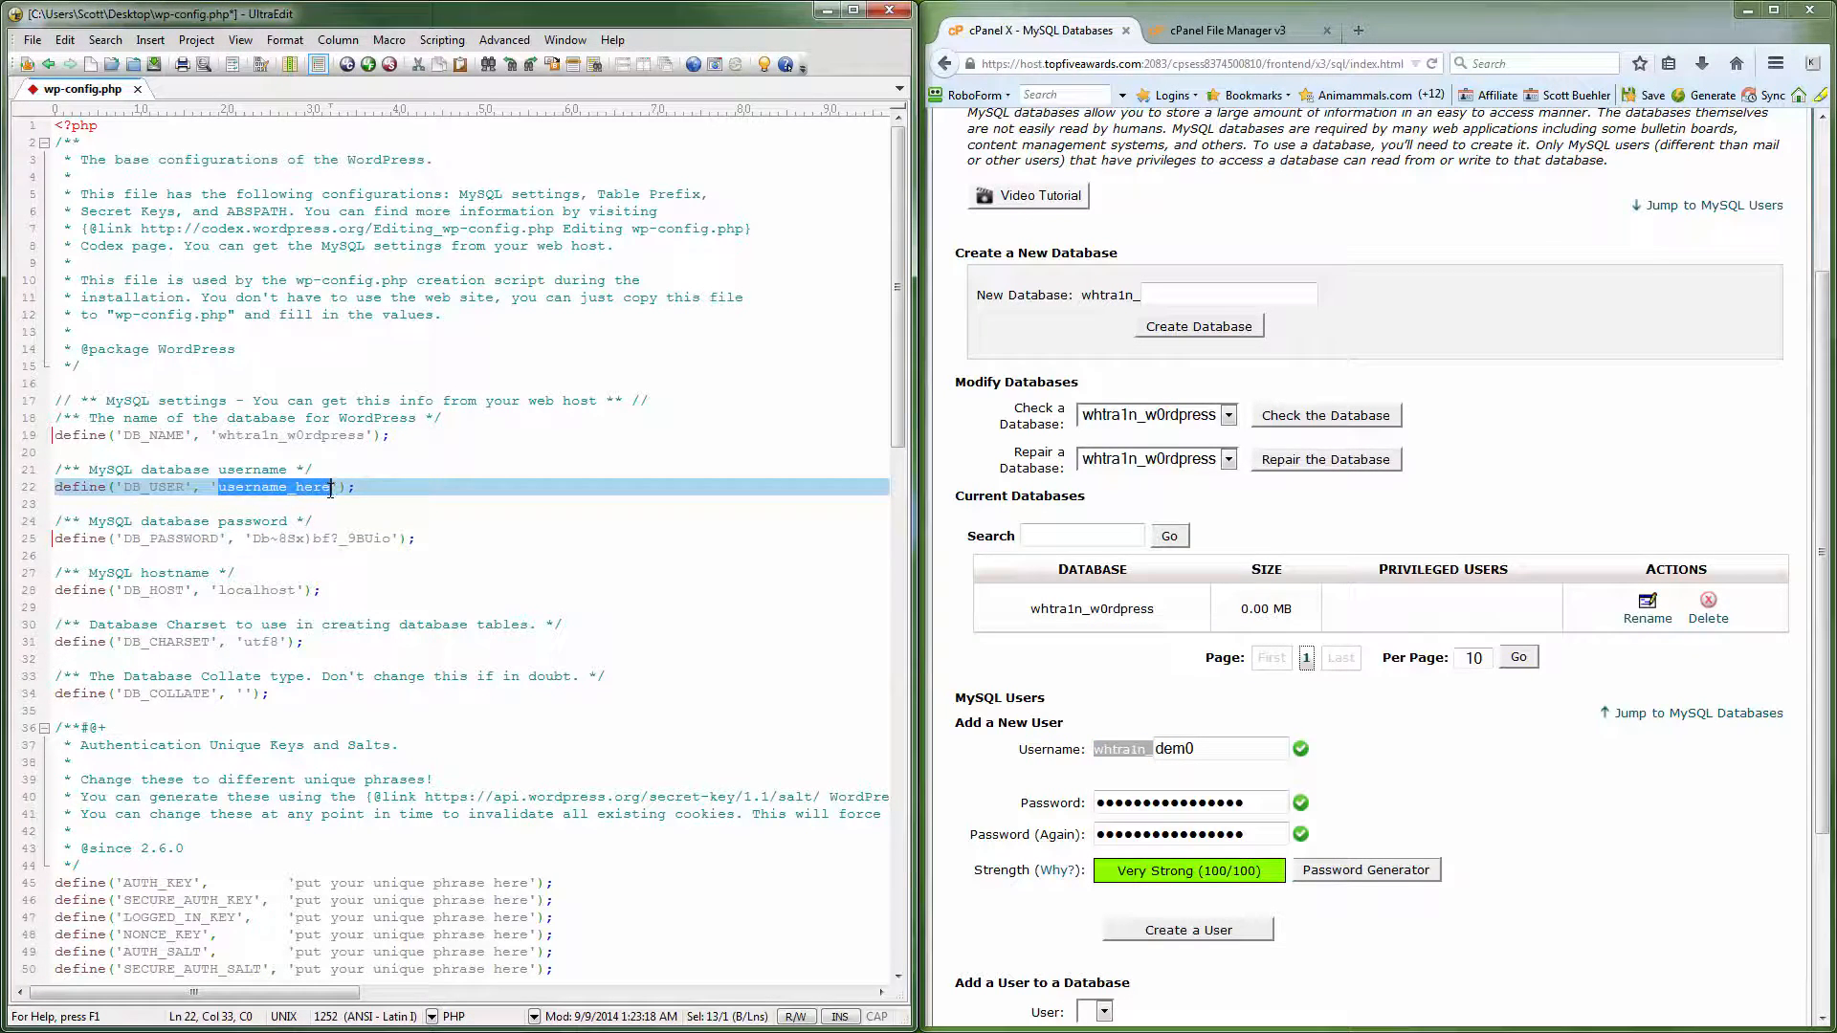
{"action": "key", "text": "ctrl+v"}
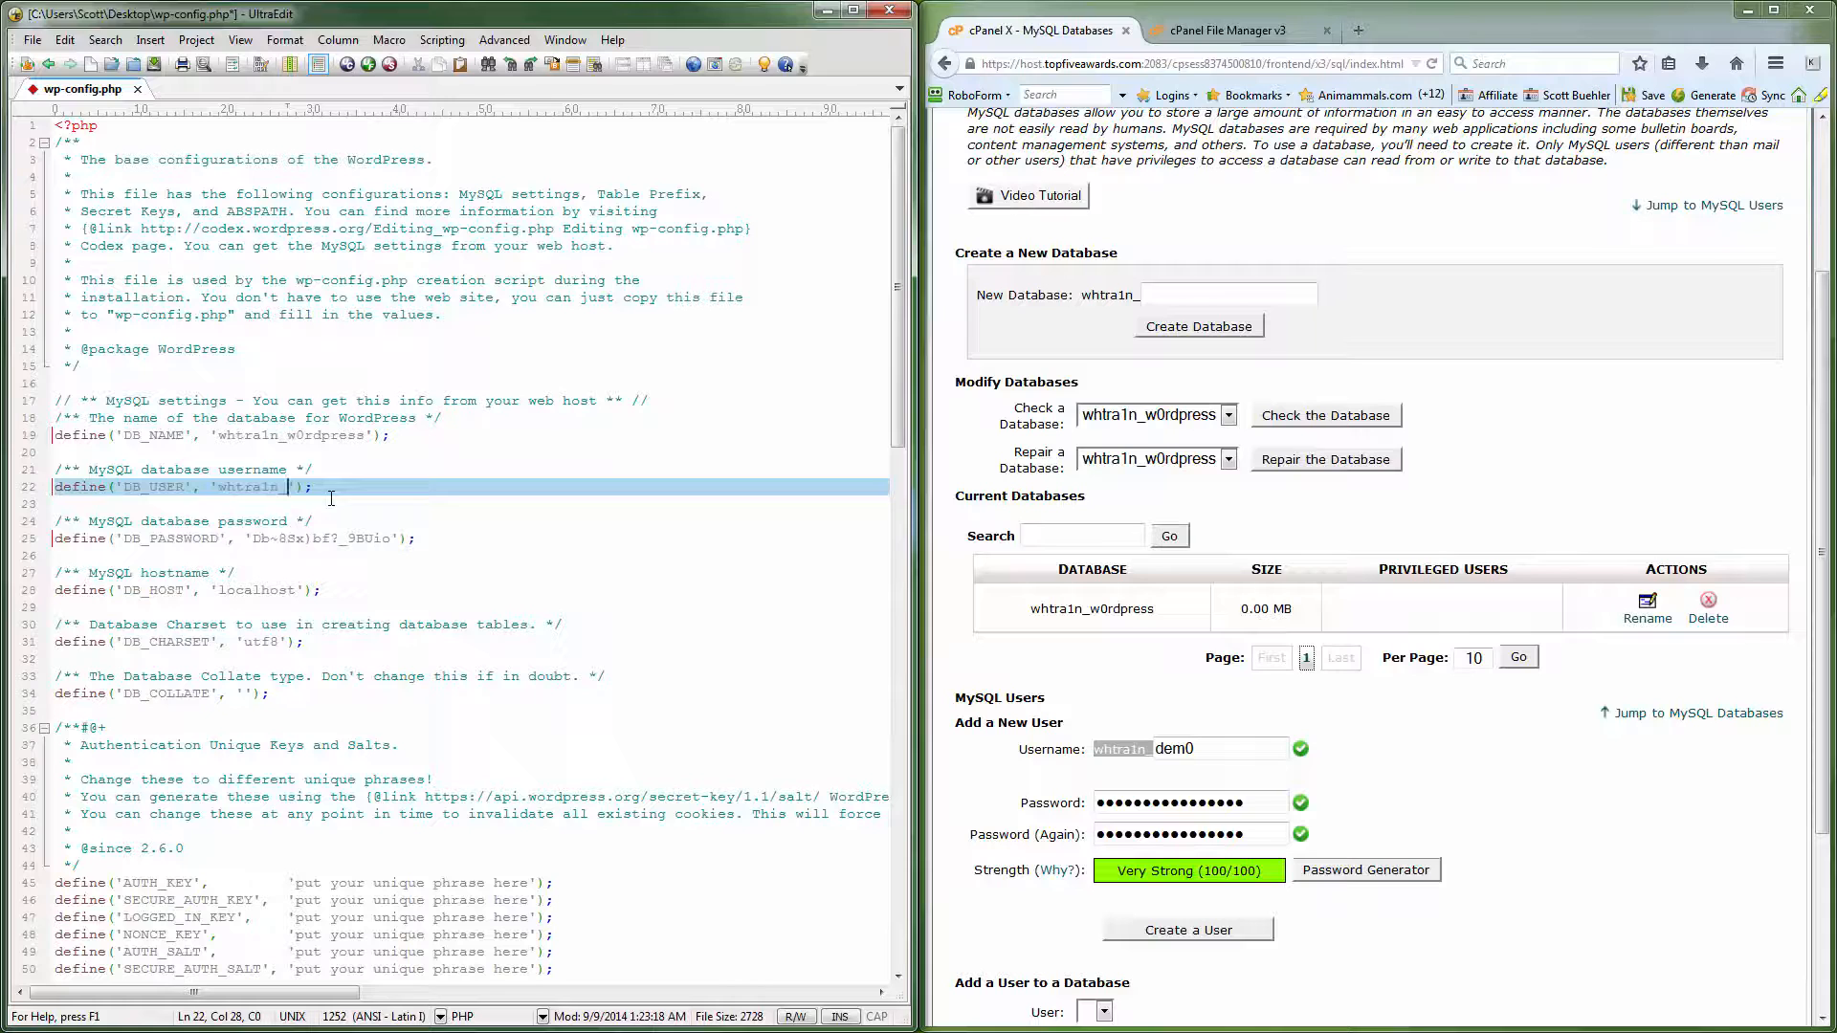
{"action": "type", "text": "dem0"}
{"action": "key", "text": "ctrl+s"}
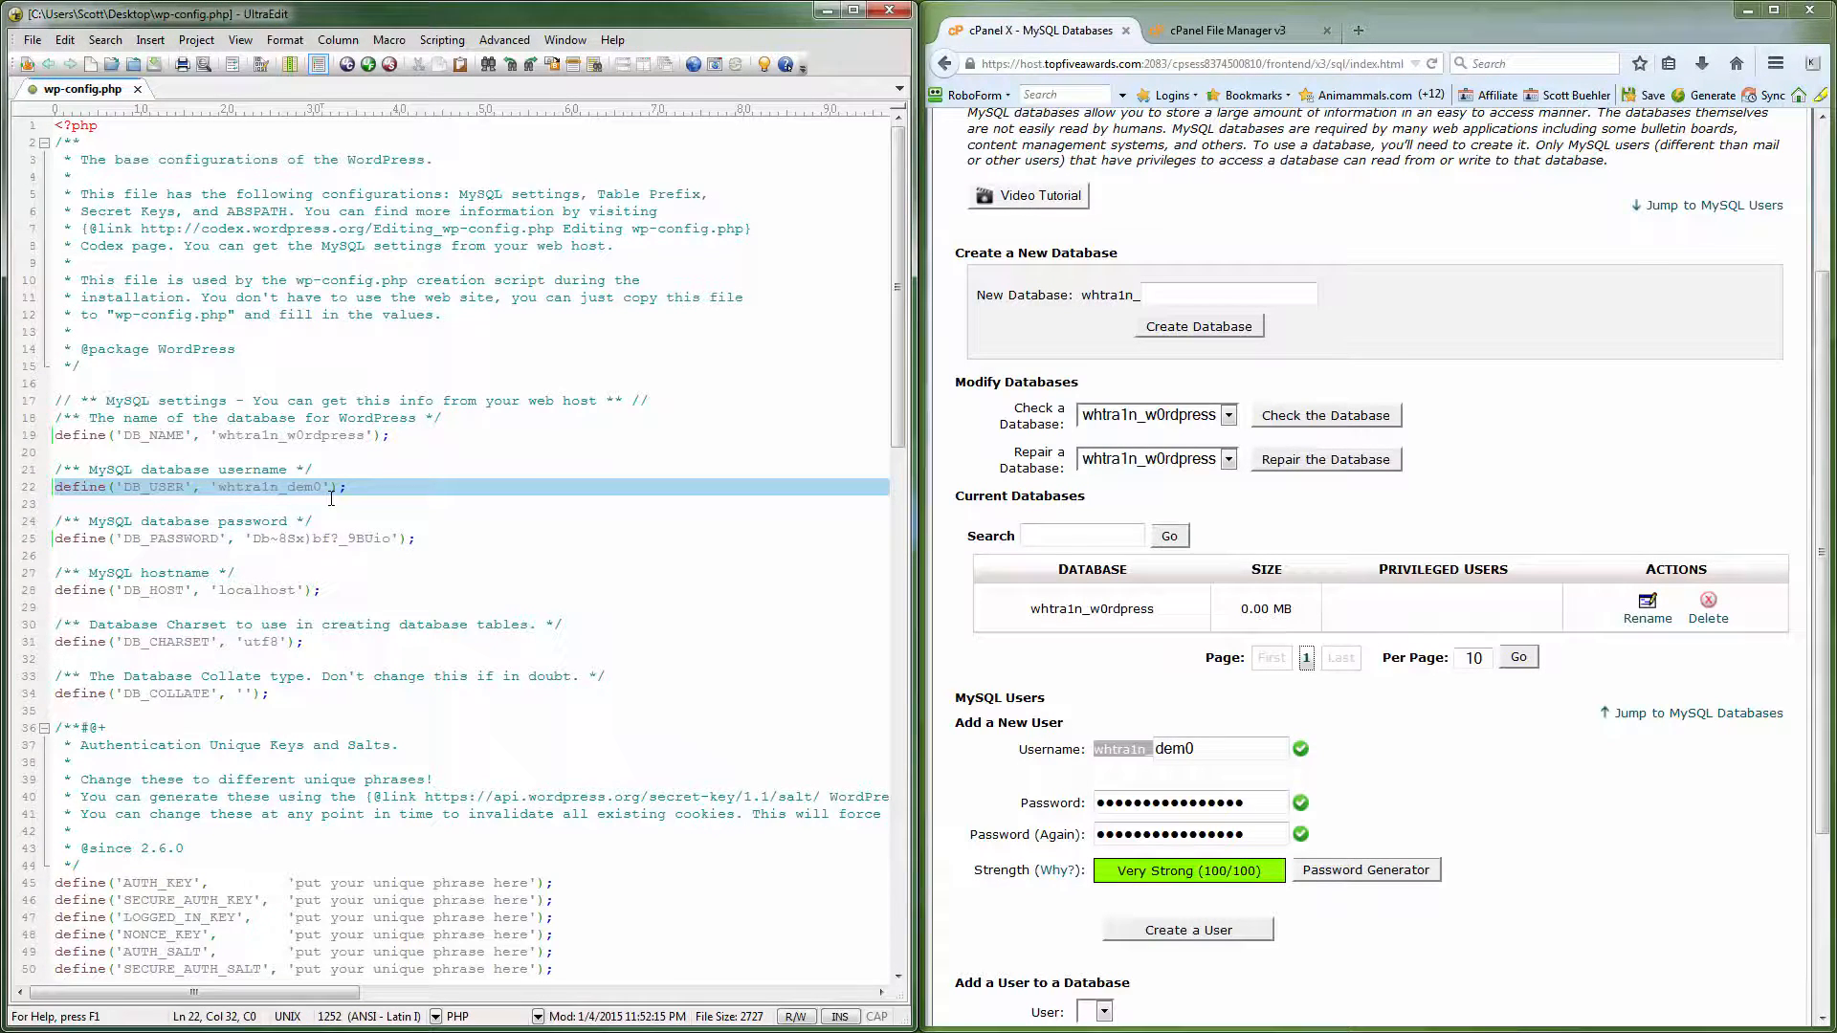
Create the new MySQL user and add whtra1n_dem0 to the whtra1n_w0rdpress database
{"action": "left_click", "coordinate": [1197, 930]}
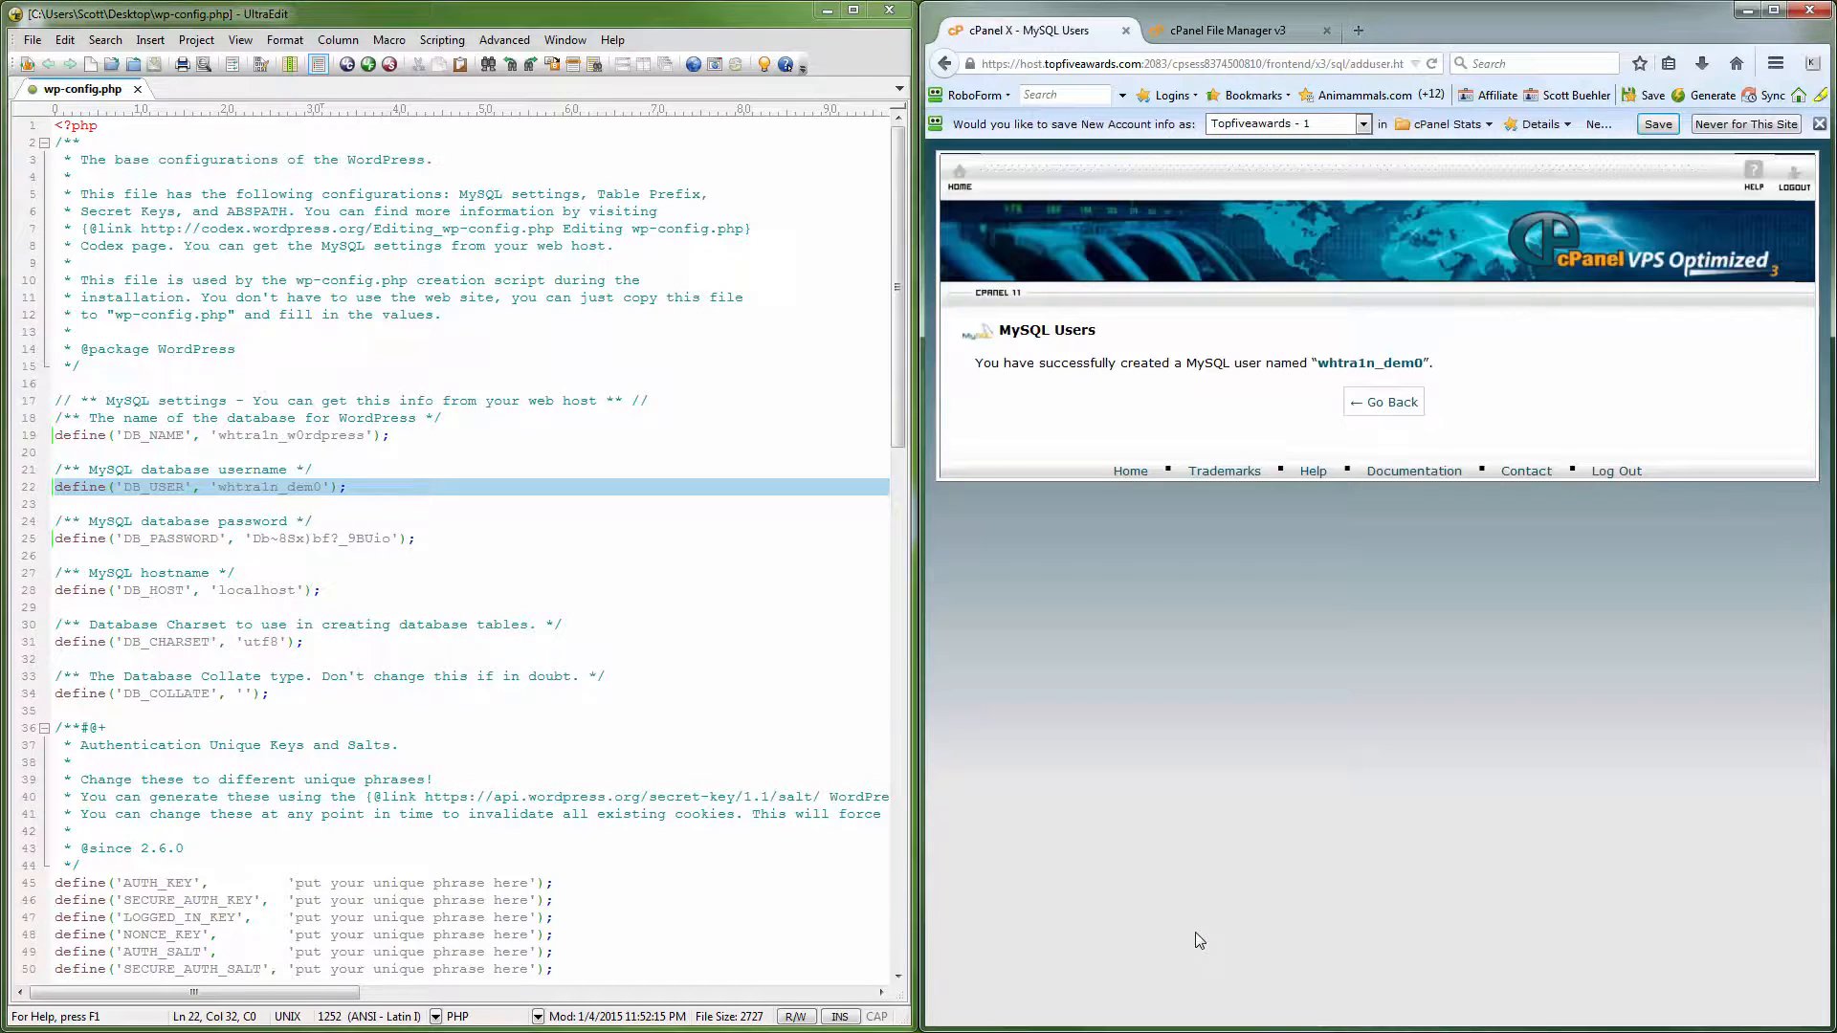
{"action": "left_click", "coordinate": [1420, 406]}
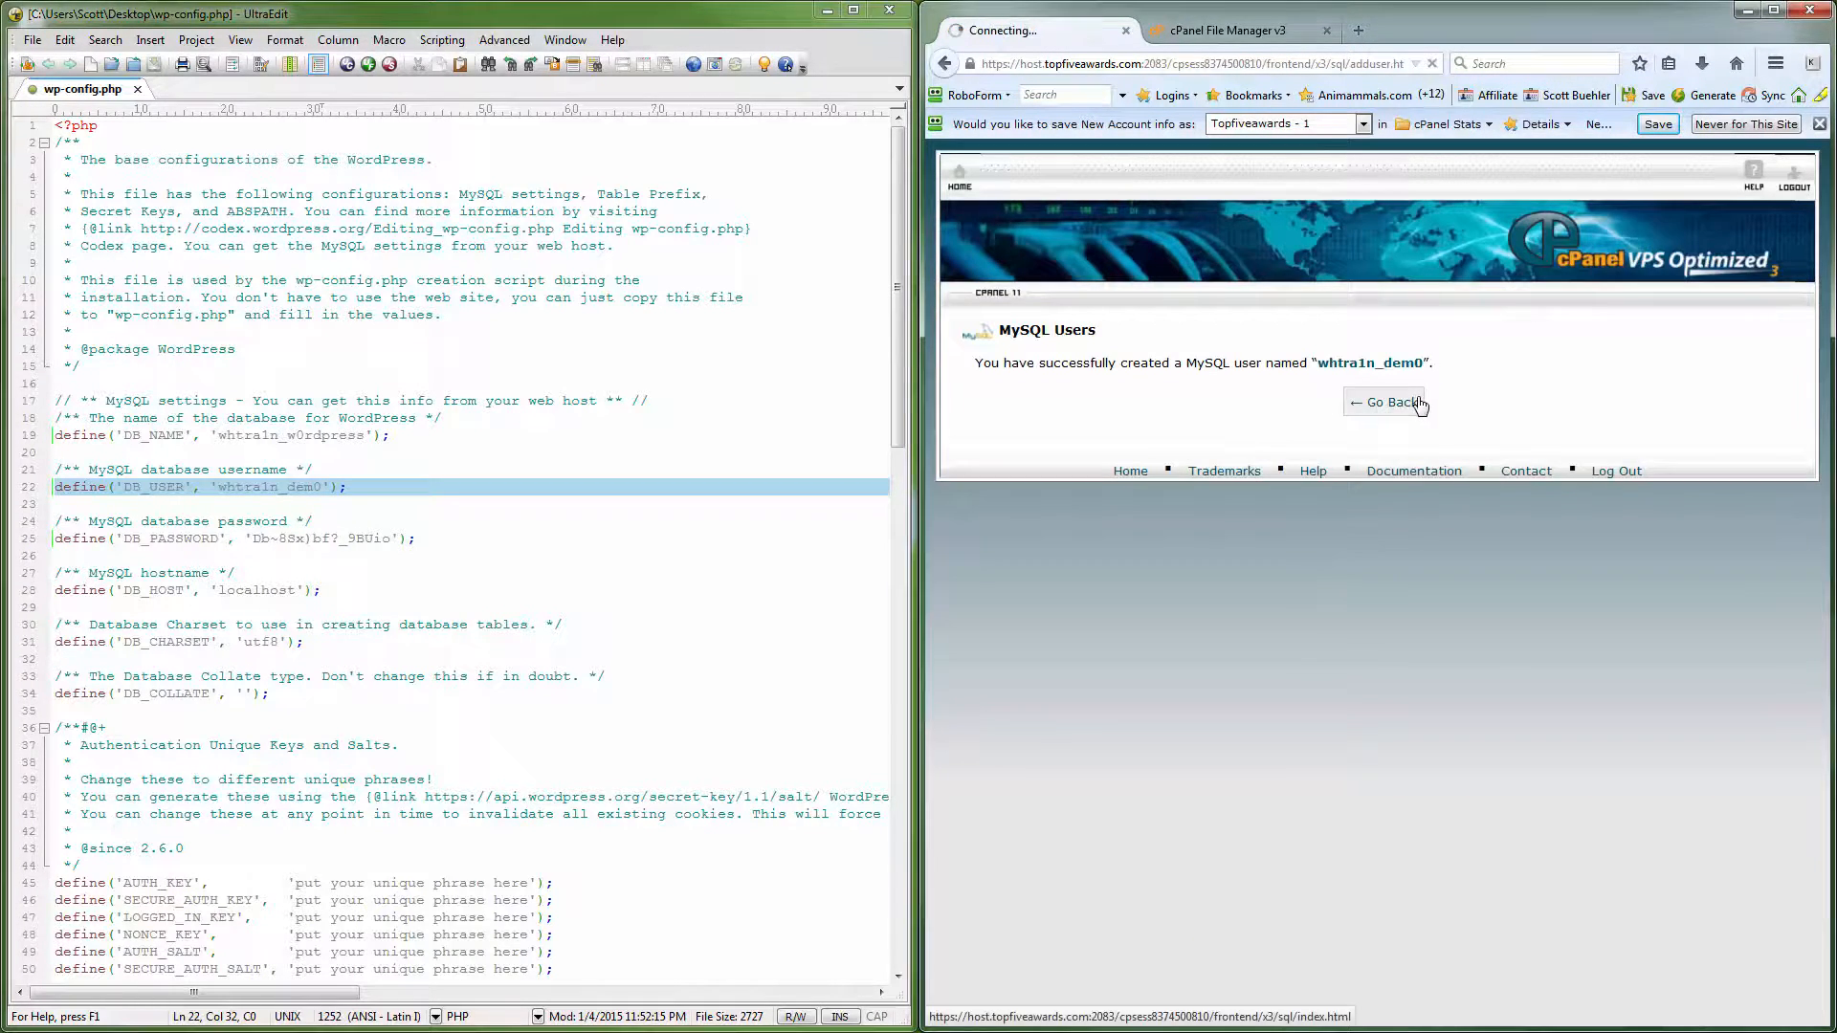
{"action": "scroll", "coordinate": [1442, 710], "scroll_direction": "down", "scroll_amount": 1}
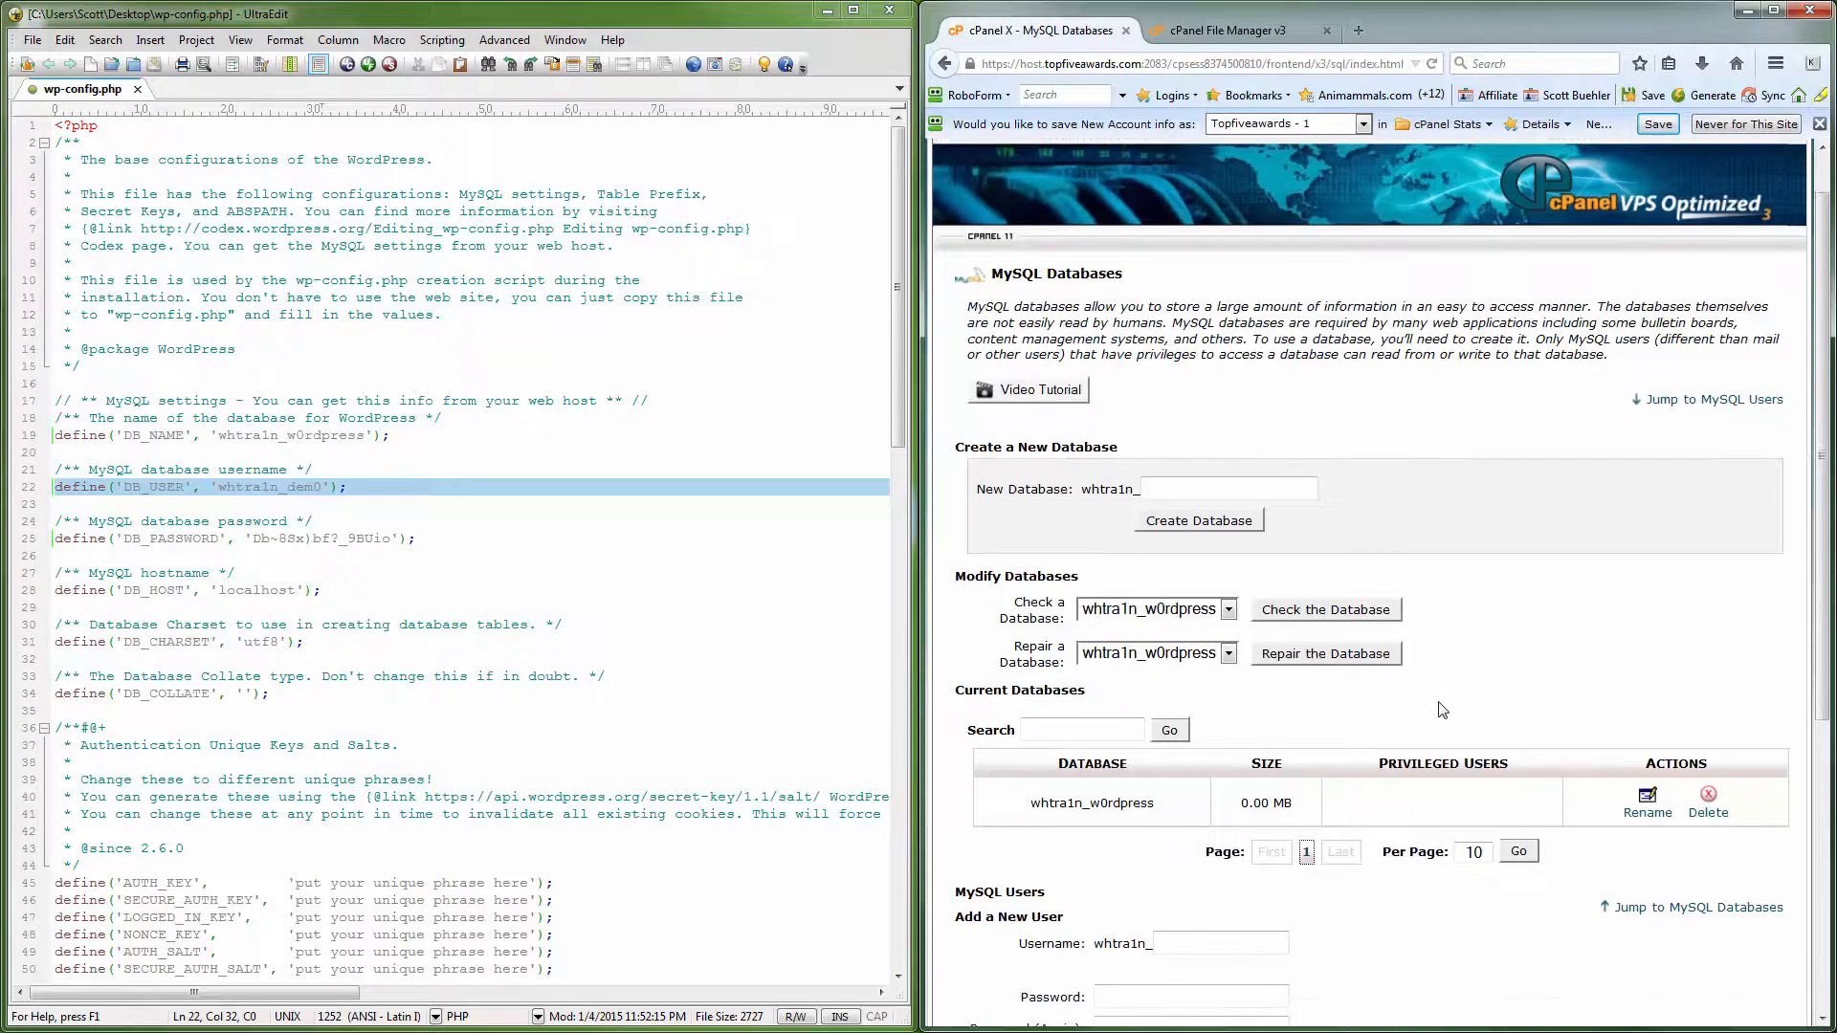
{"action": "scroll", "coordinate": [1442, 710], "scroll_direction": "down", "scroll_amount": 5}
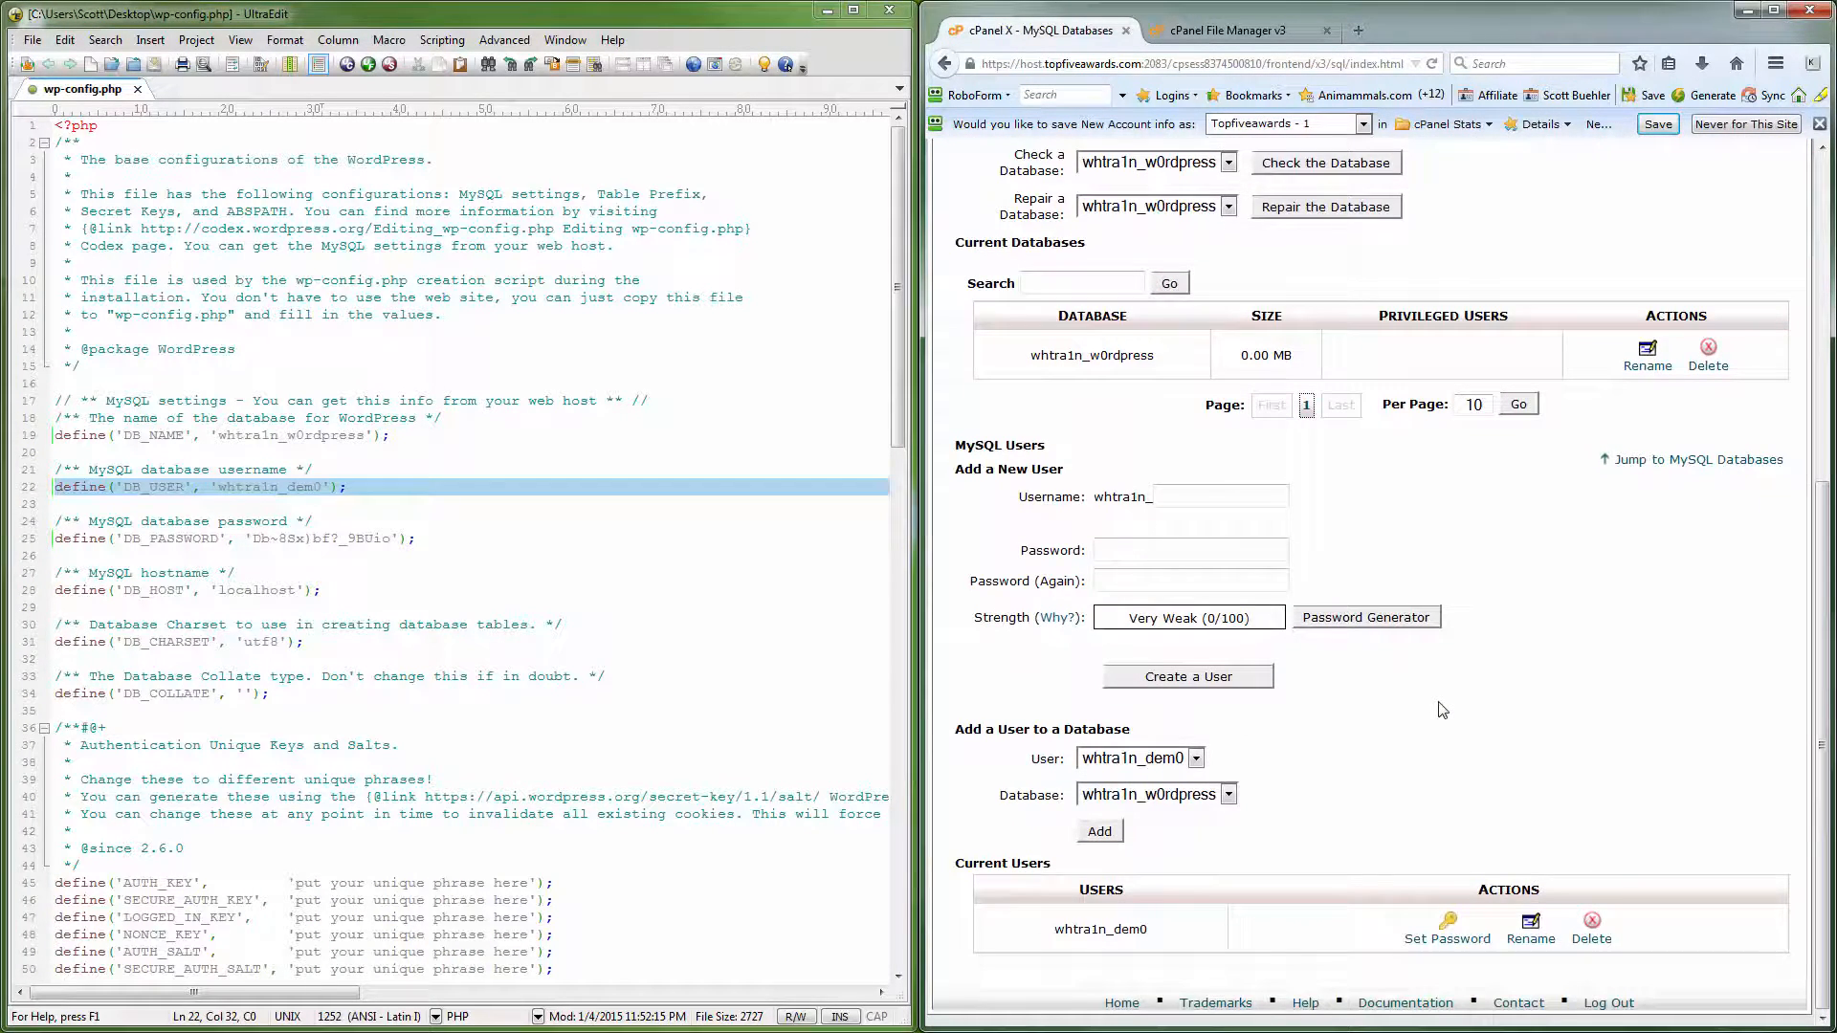
{"action": "left_click_drag", "start_coordinate": [955, 729], "coordinate": [1131, 731]}
{"action": "left_click", "coordinate": [1216, 737]}
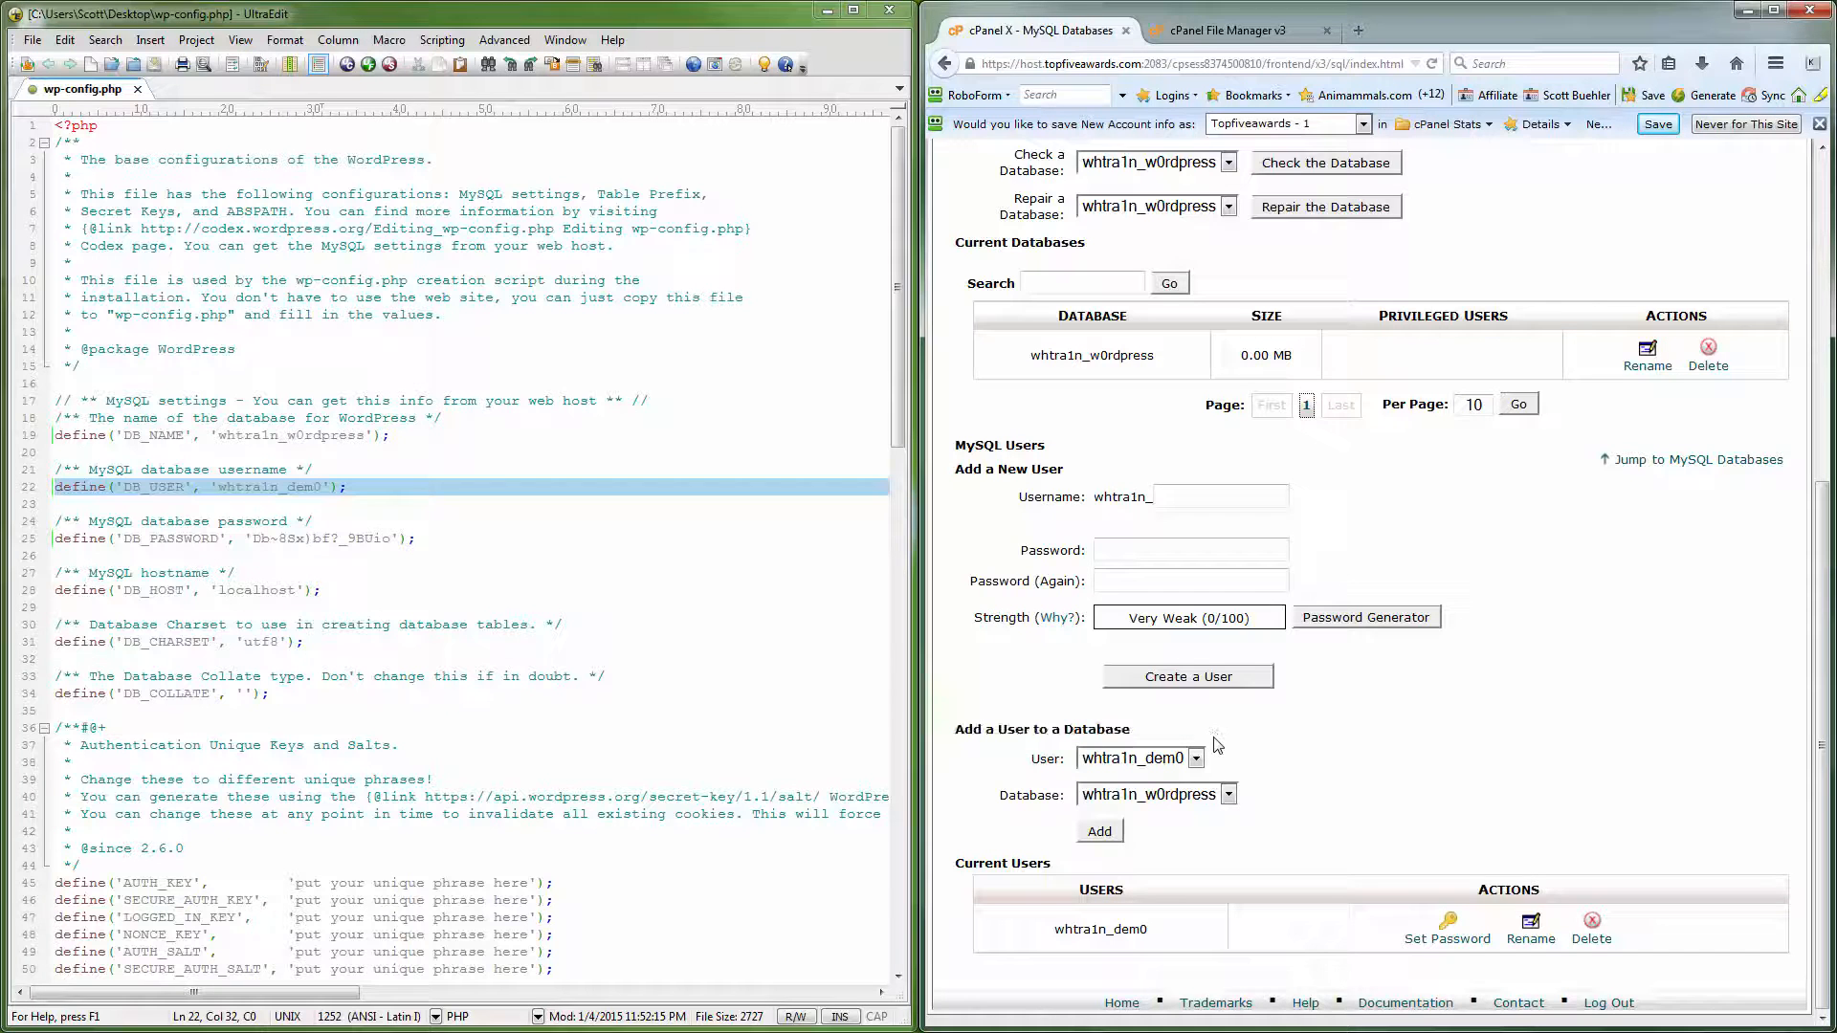
{"action": "left_click", "coordinate": [1100, 833]}
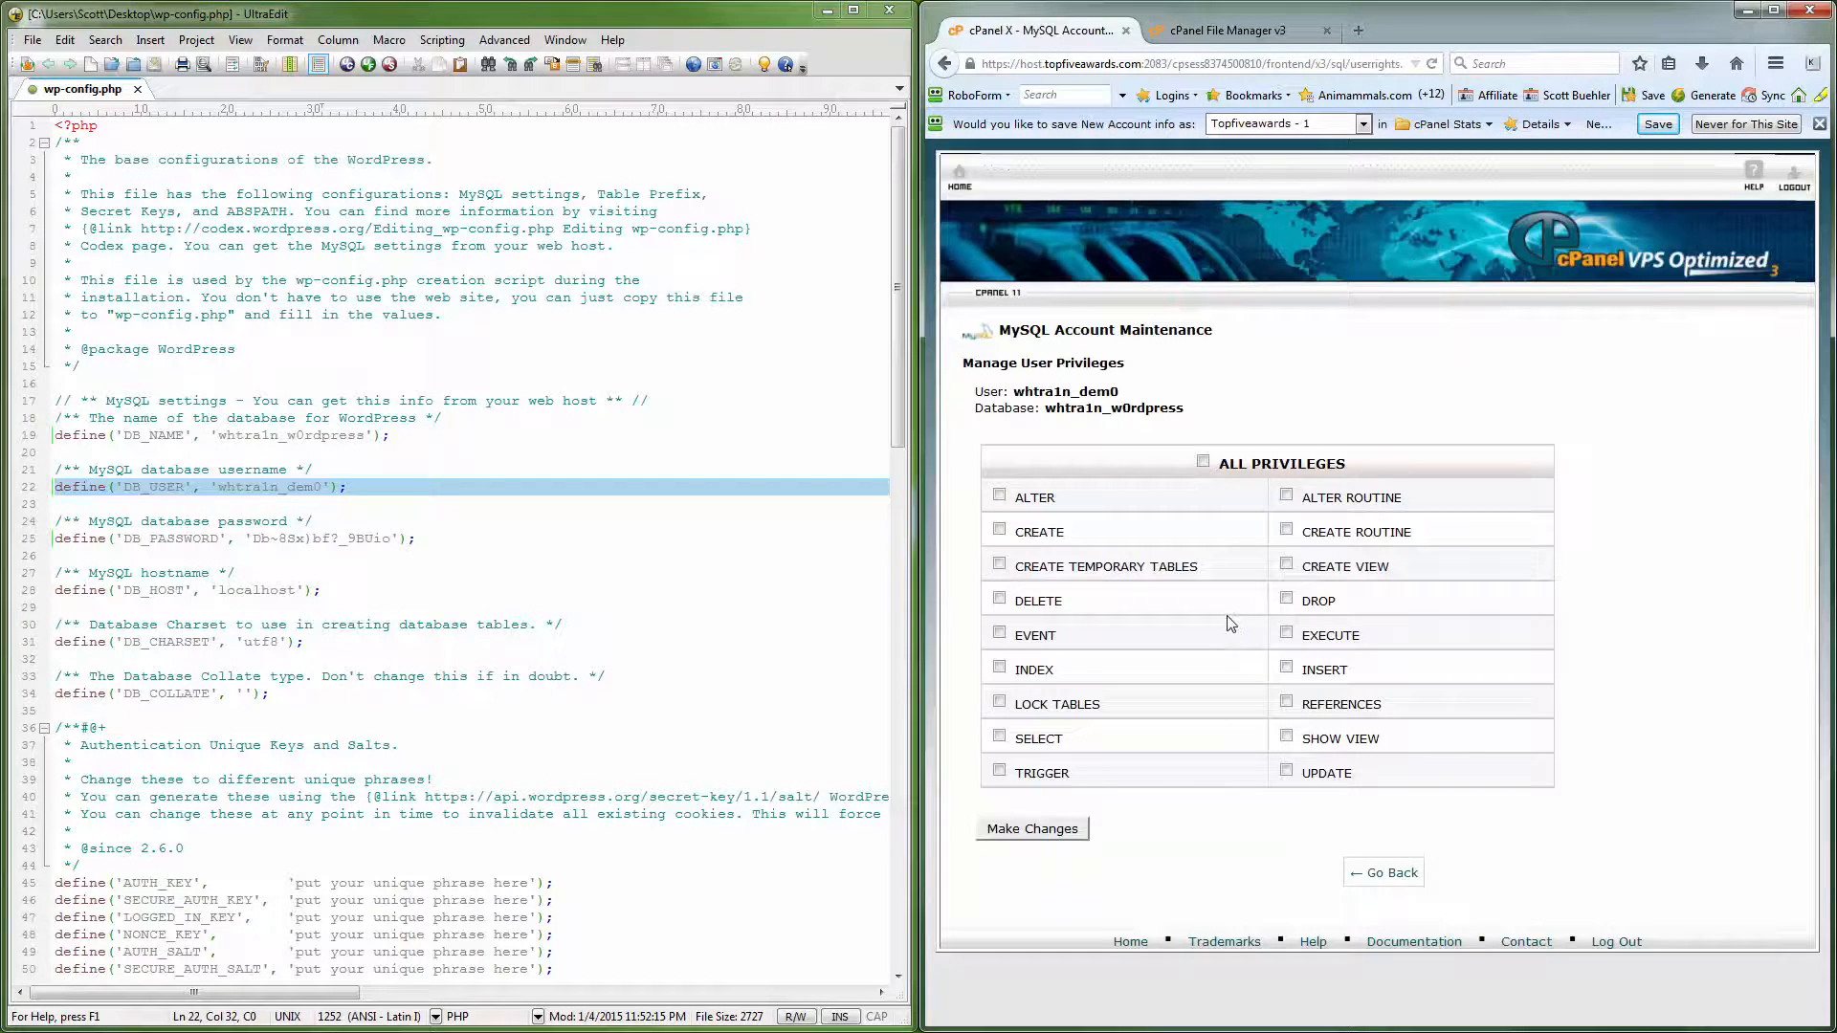
Grant the user ALL PRIVILEGES on the database and return to the MySQL Databases page
{"action": "left_click", "coordinate": [1202, 462]}
{"action": "left_click", "coordinate": [1022, 831]}
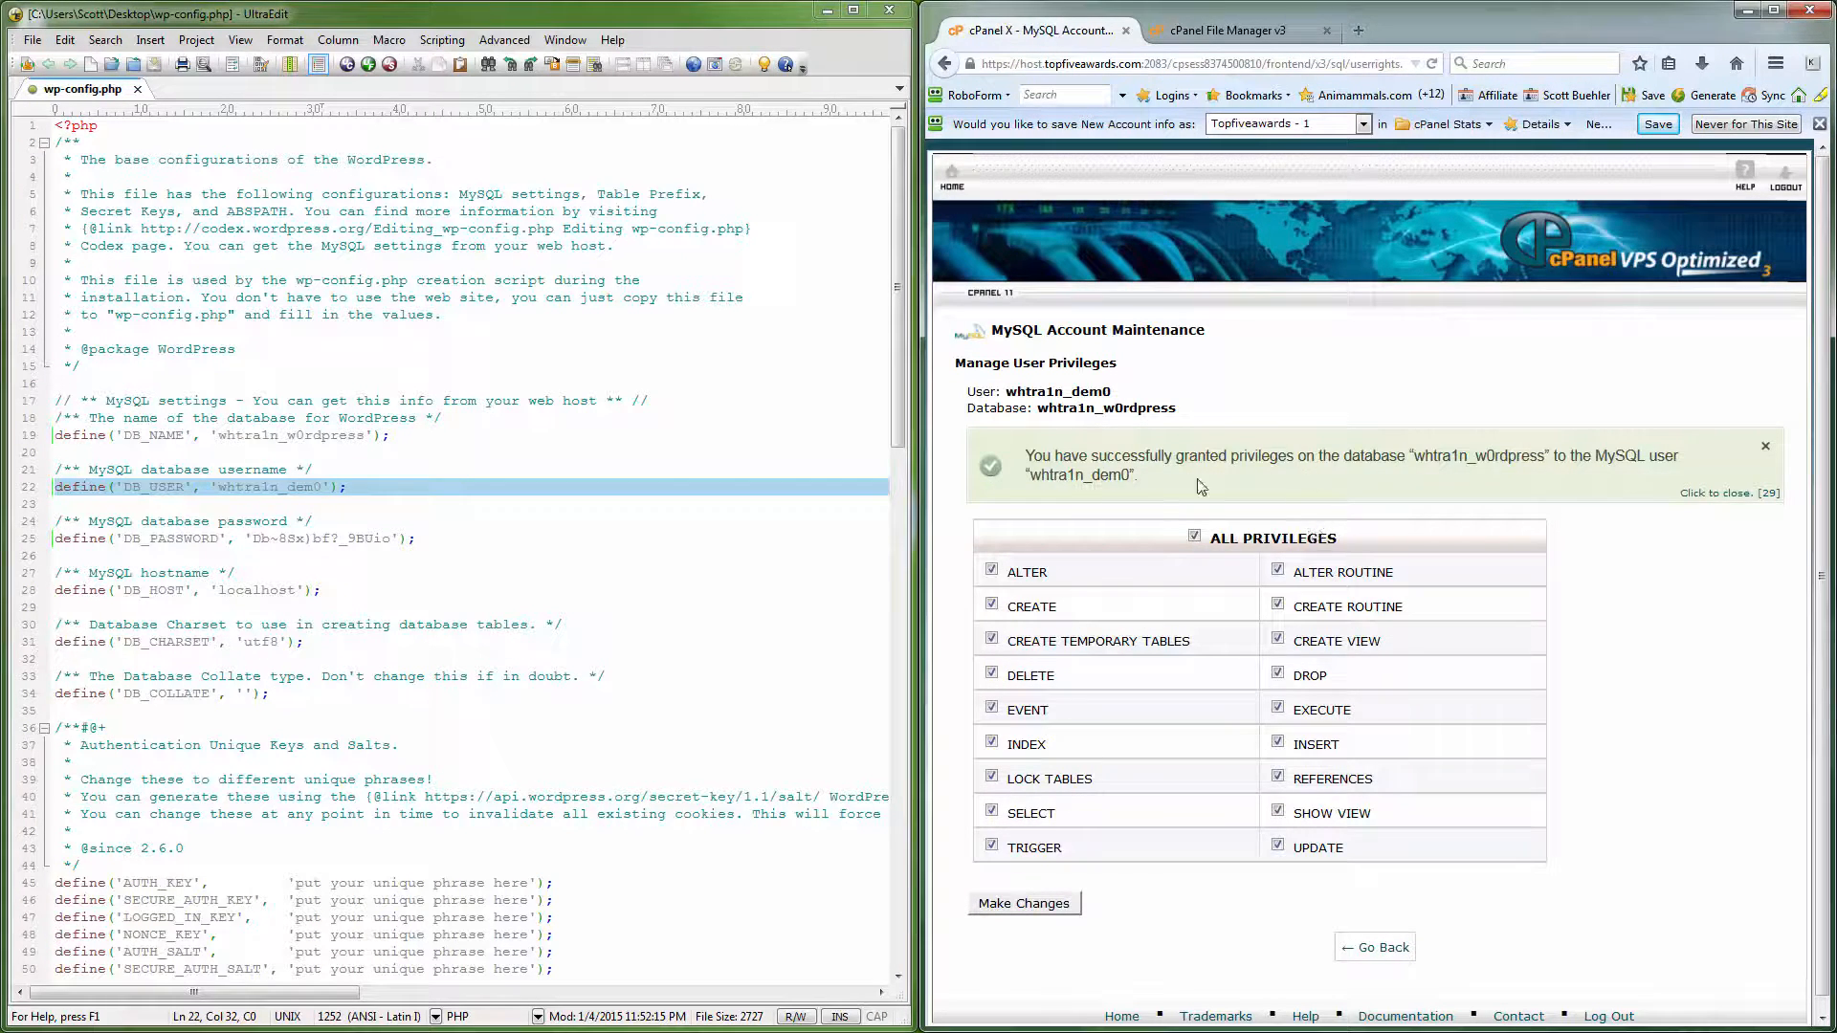
{"action": "left_click_drag", "start_coordinate": [1028, 455], "coordinate": [1151, 483]}
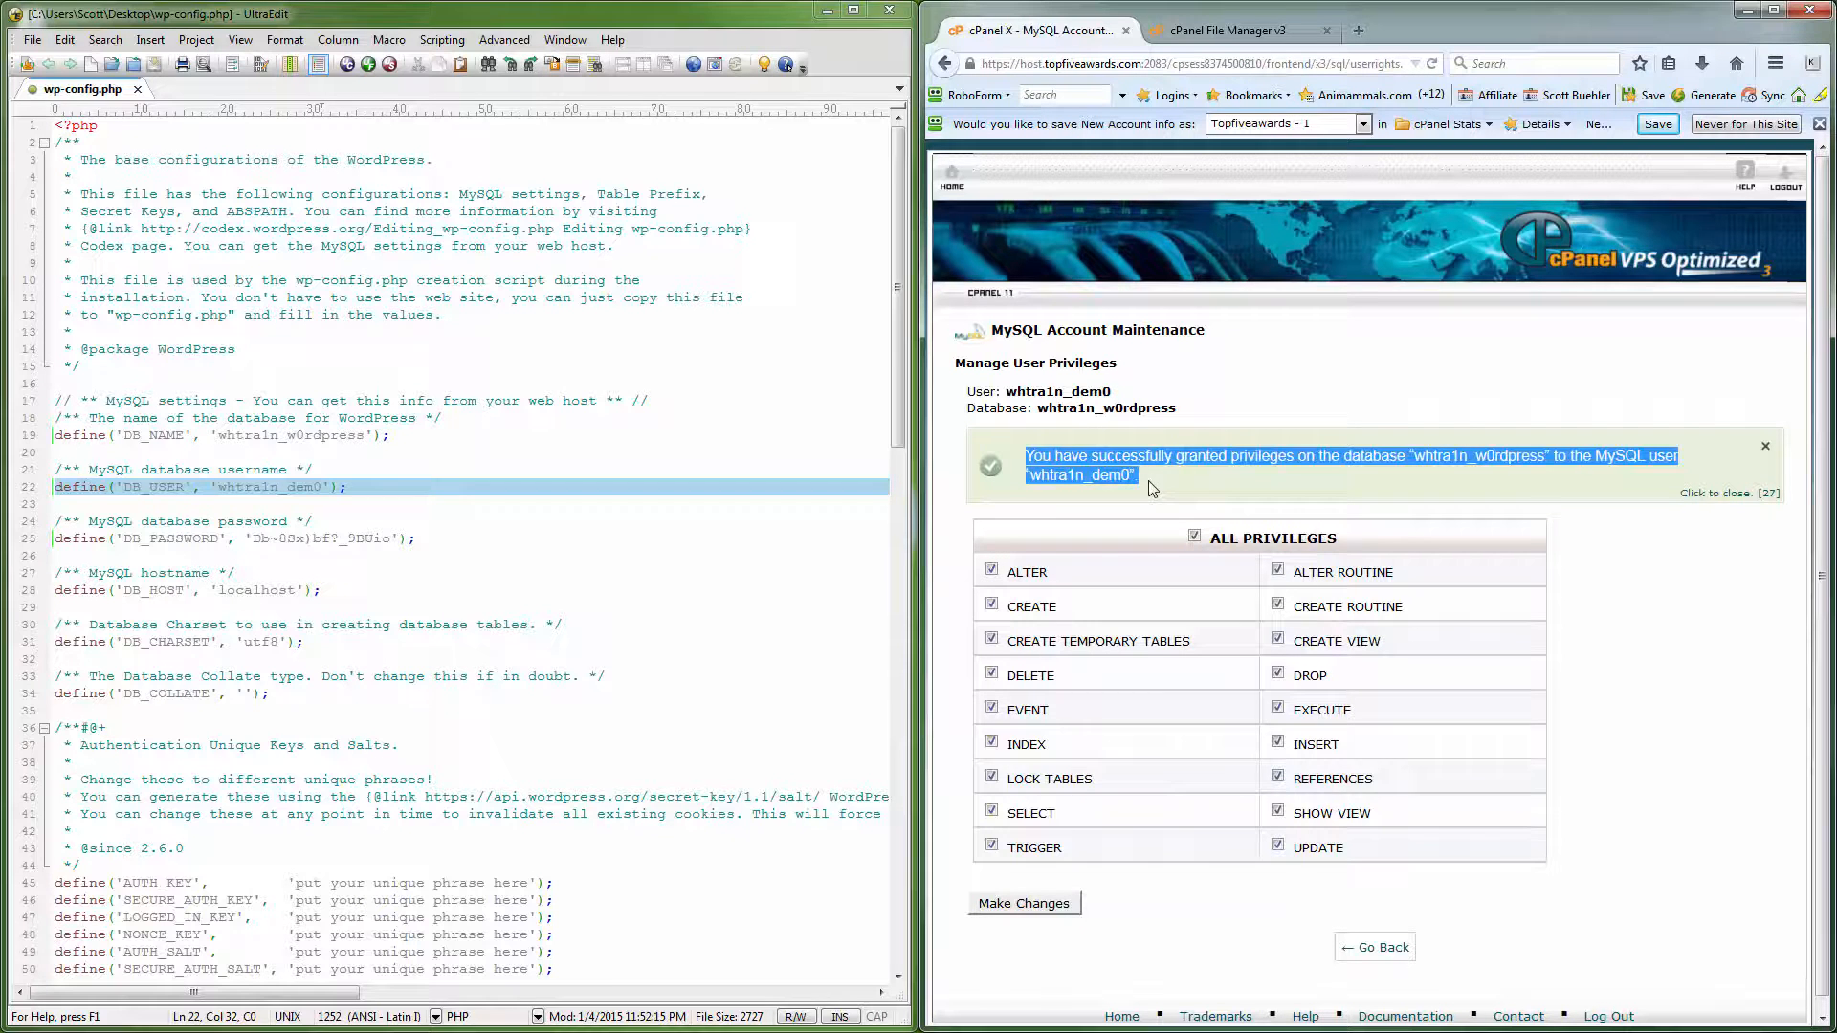
{"action": "left_click", "coordinate": [1369, 952]}
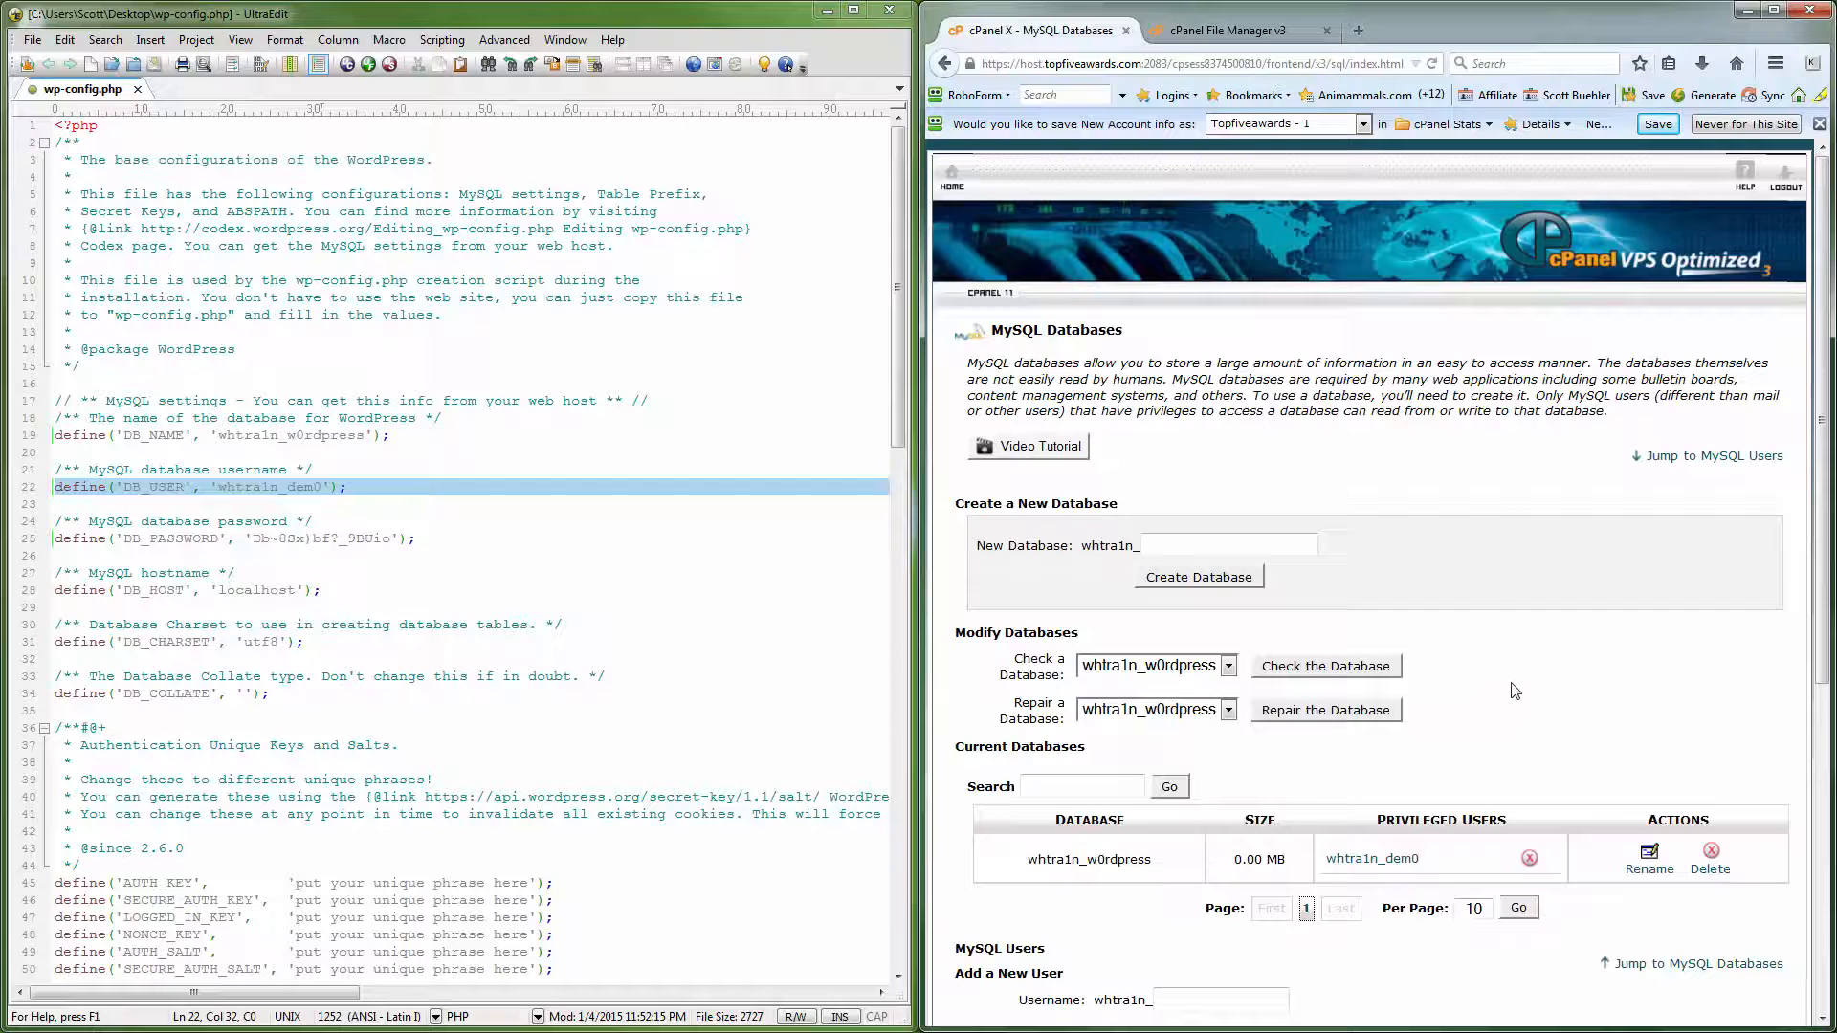
Delete wp-config-sample.php from public_html in the File Manager
{"action": "left_click", "coordinate": [1185, 35]}
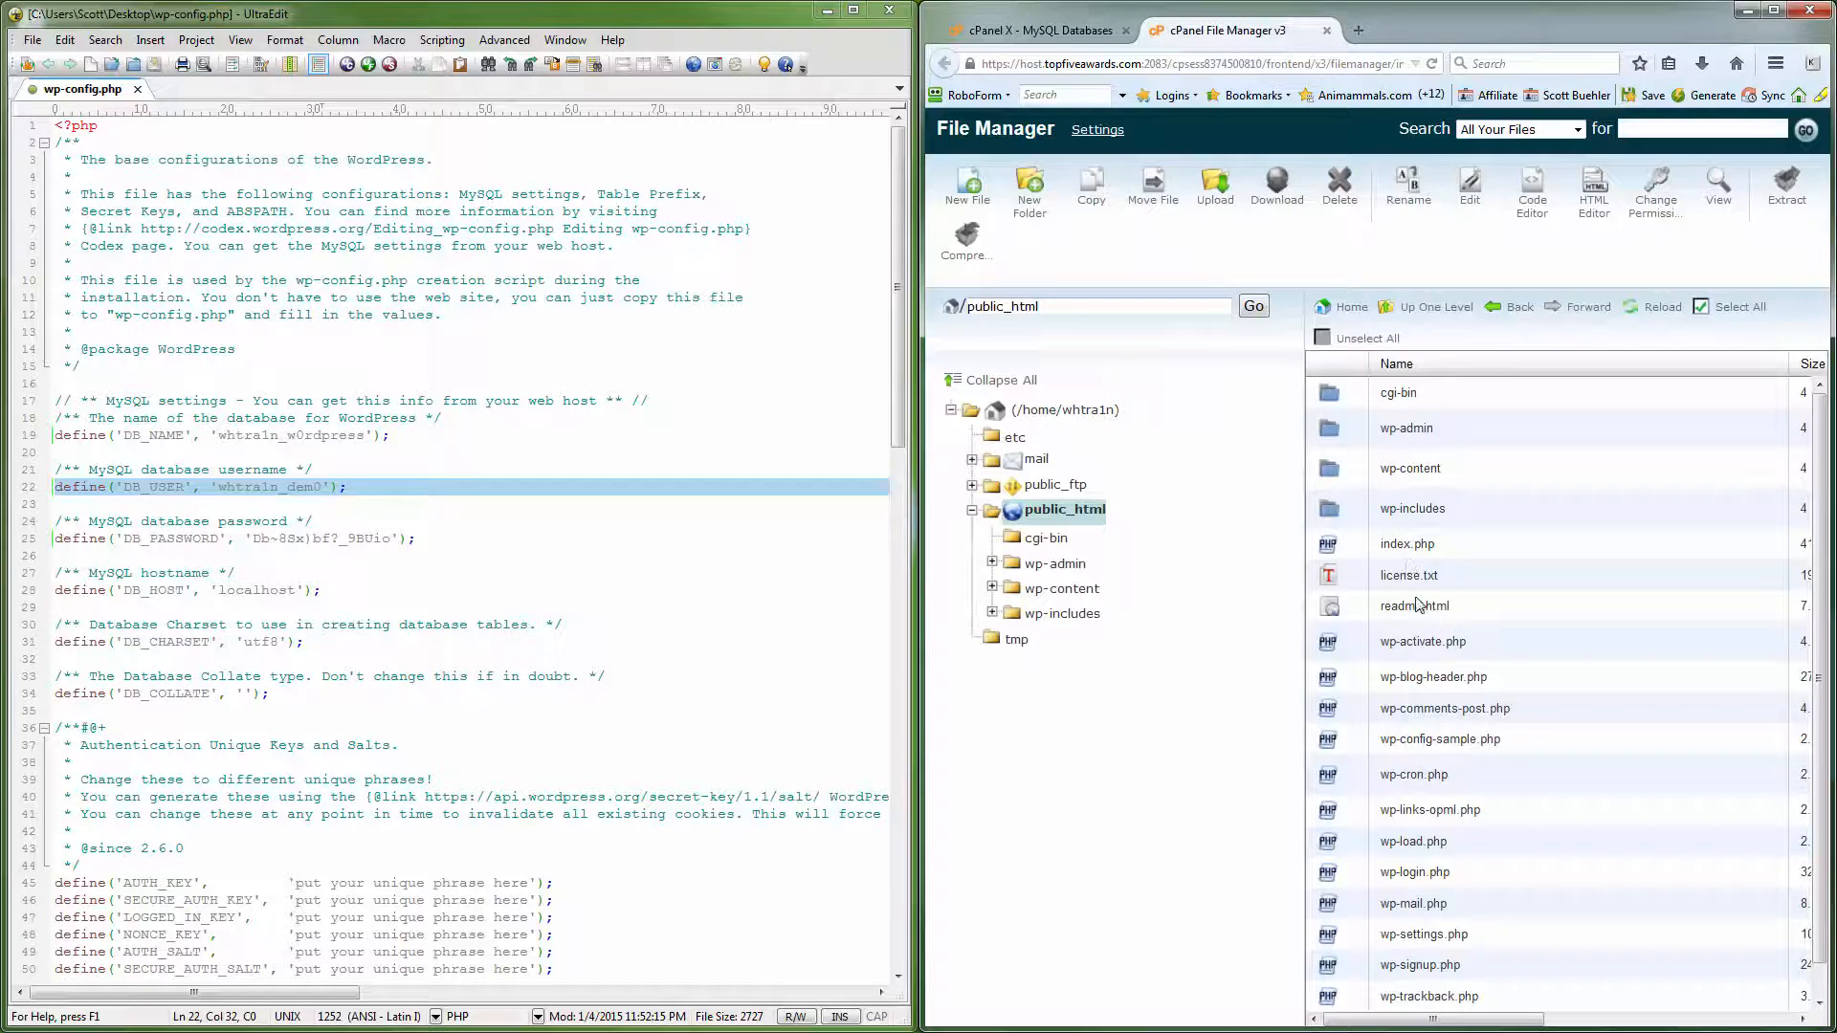
{"action": "left_click", "coordinate": [1512, 747]}
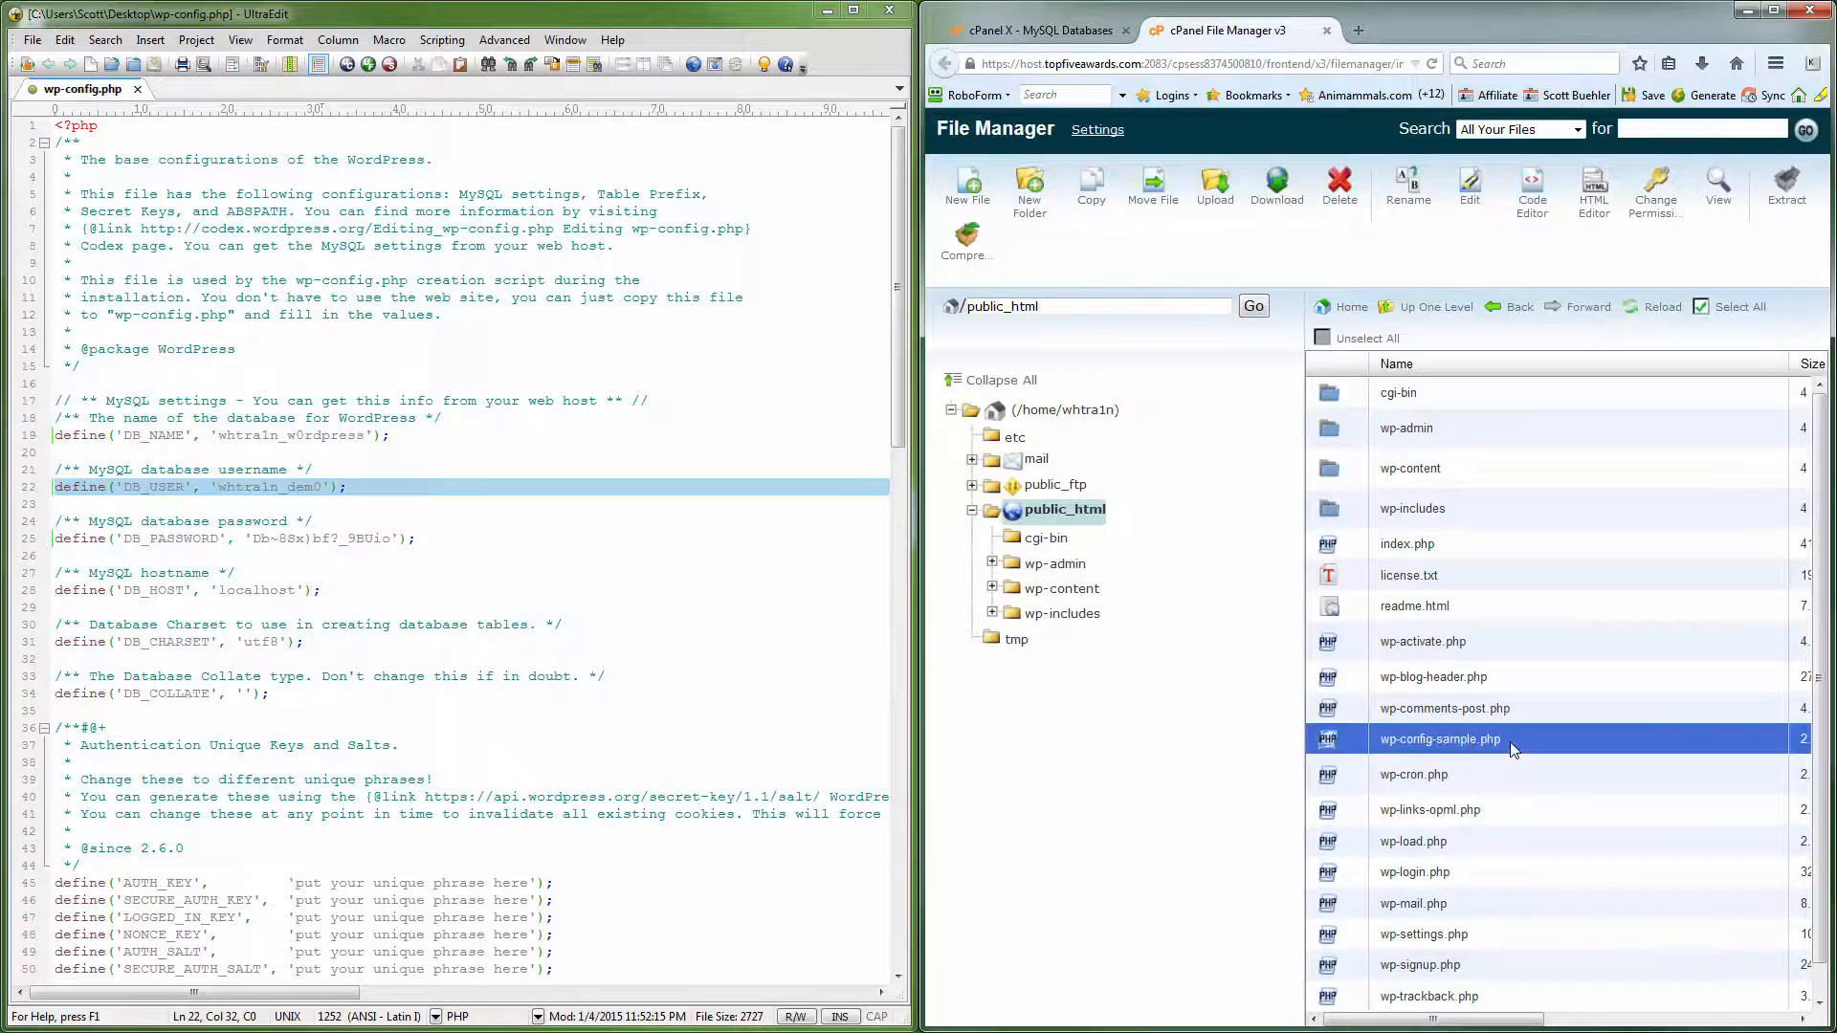
{"action": "left_click", "coordinate": [1340, 192]}
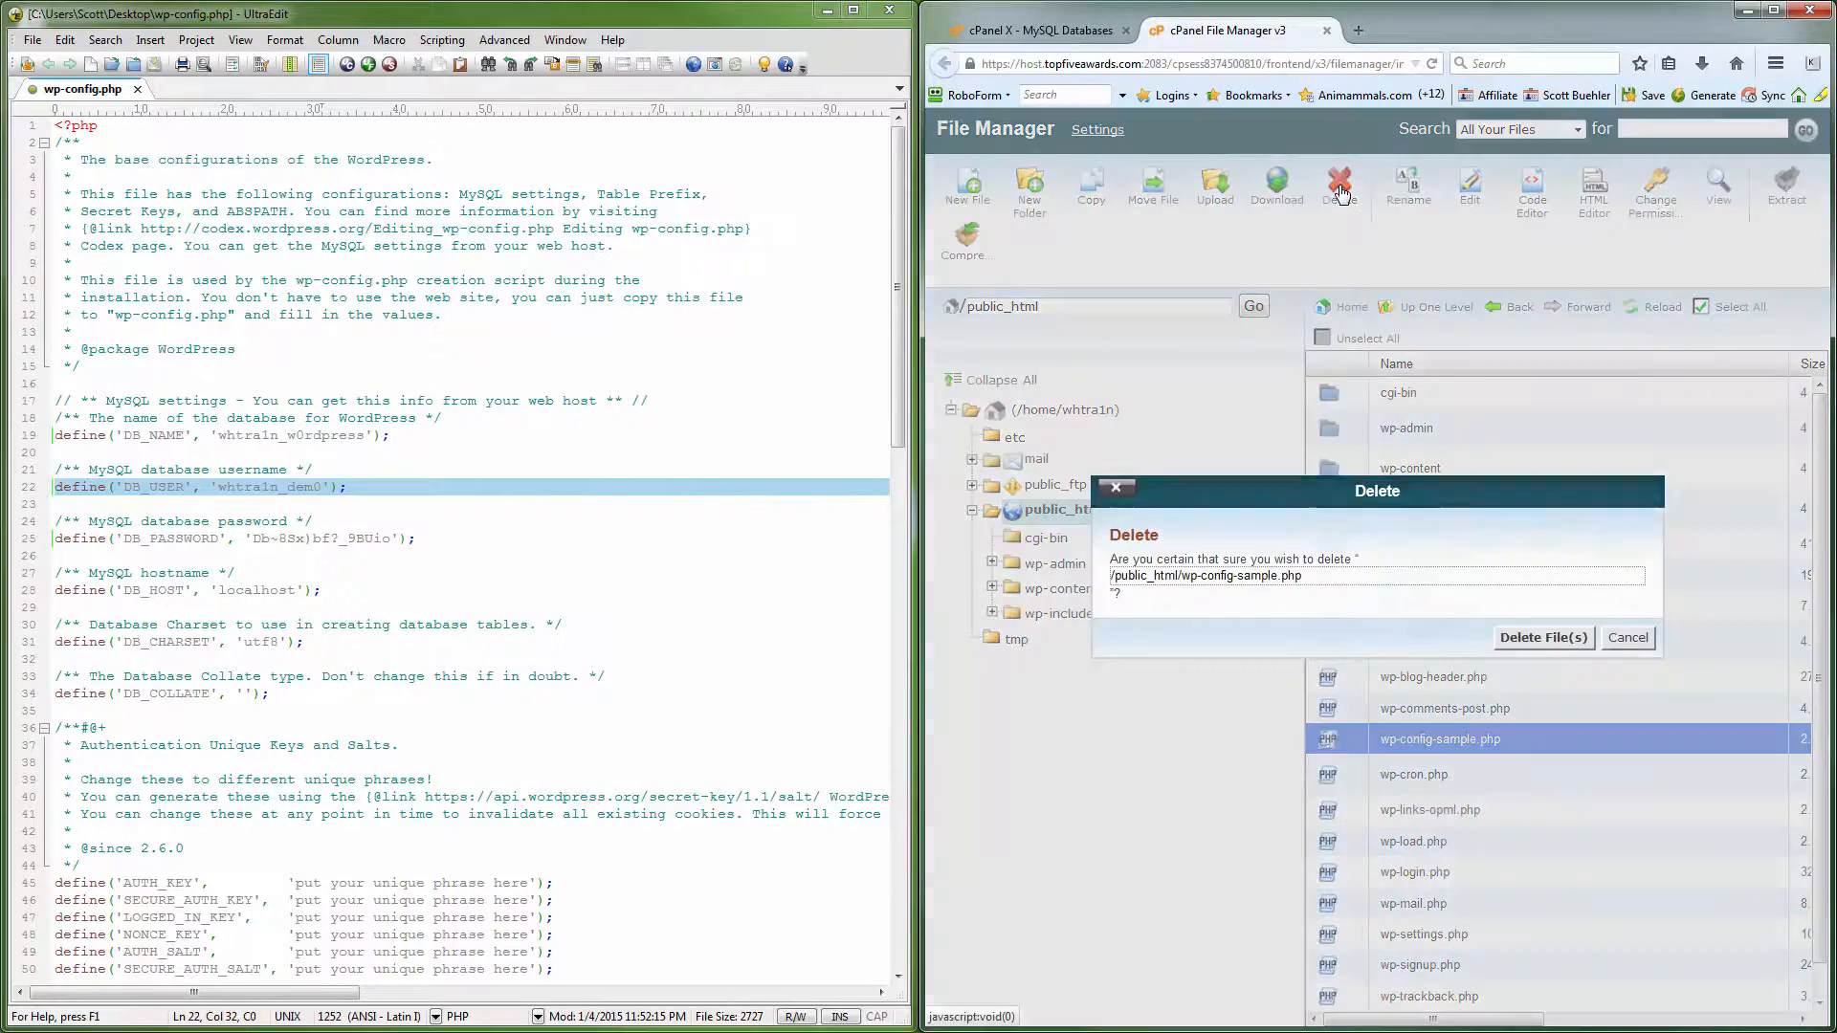
{"action": "left_click", "coordinate": [1541, 637]}
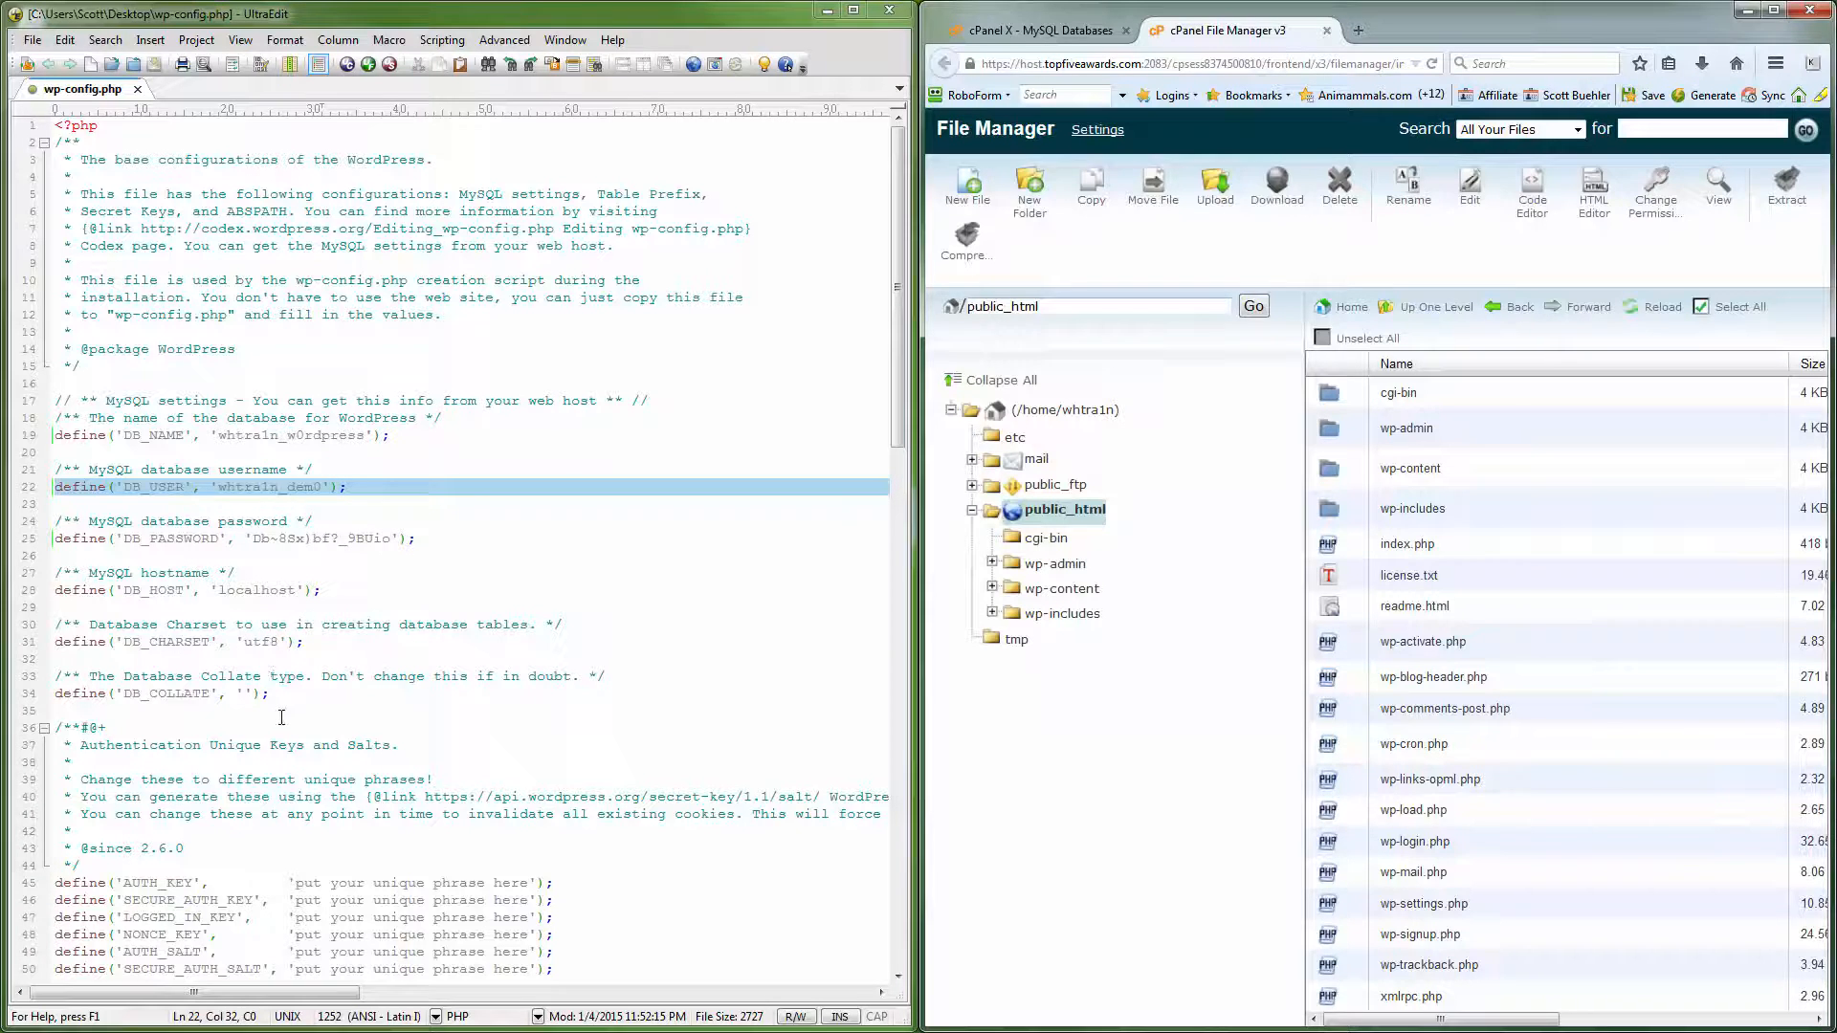
{"action": "left_click", "coordinate": [391, 814]}
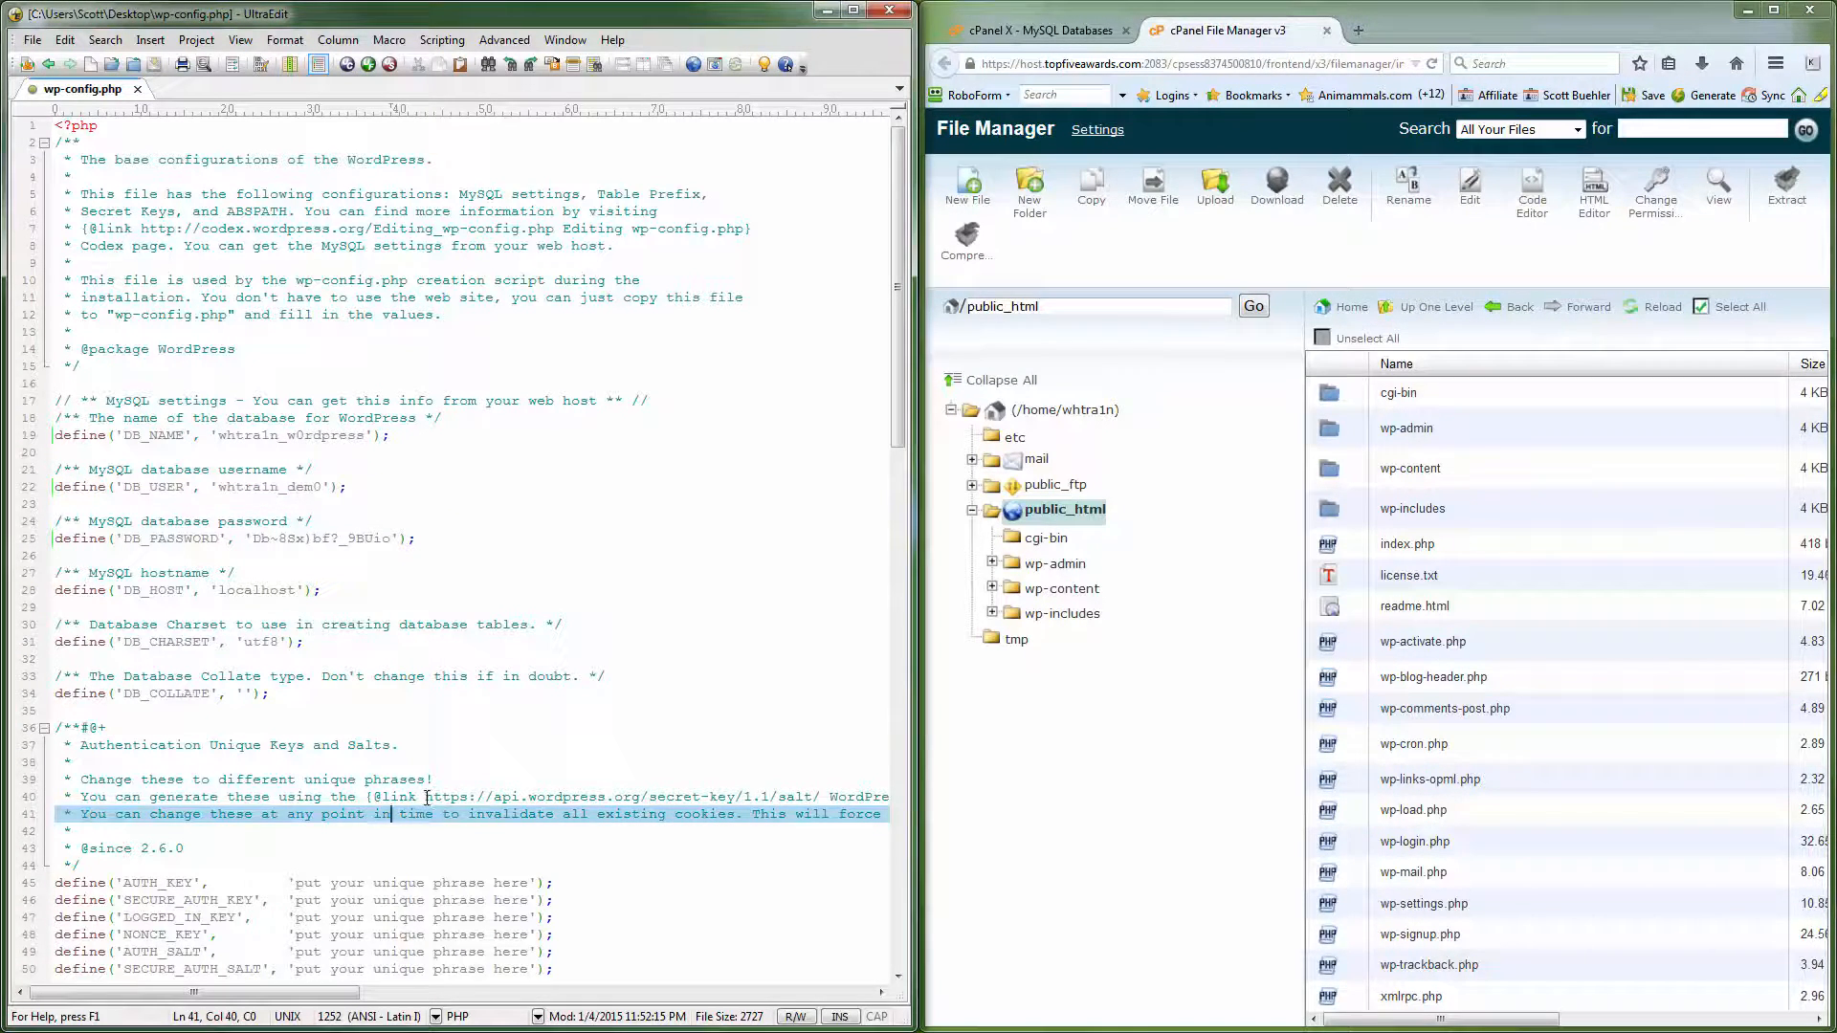
{"action": "left_click_drag", "start_coordinate": [427, 797], "coordinate": [823, 798]}
{"action": "key", "text": "ctrl+c"}
{"action": "right_click", "coordinate": [803, 799]}
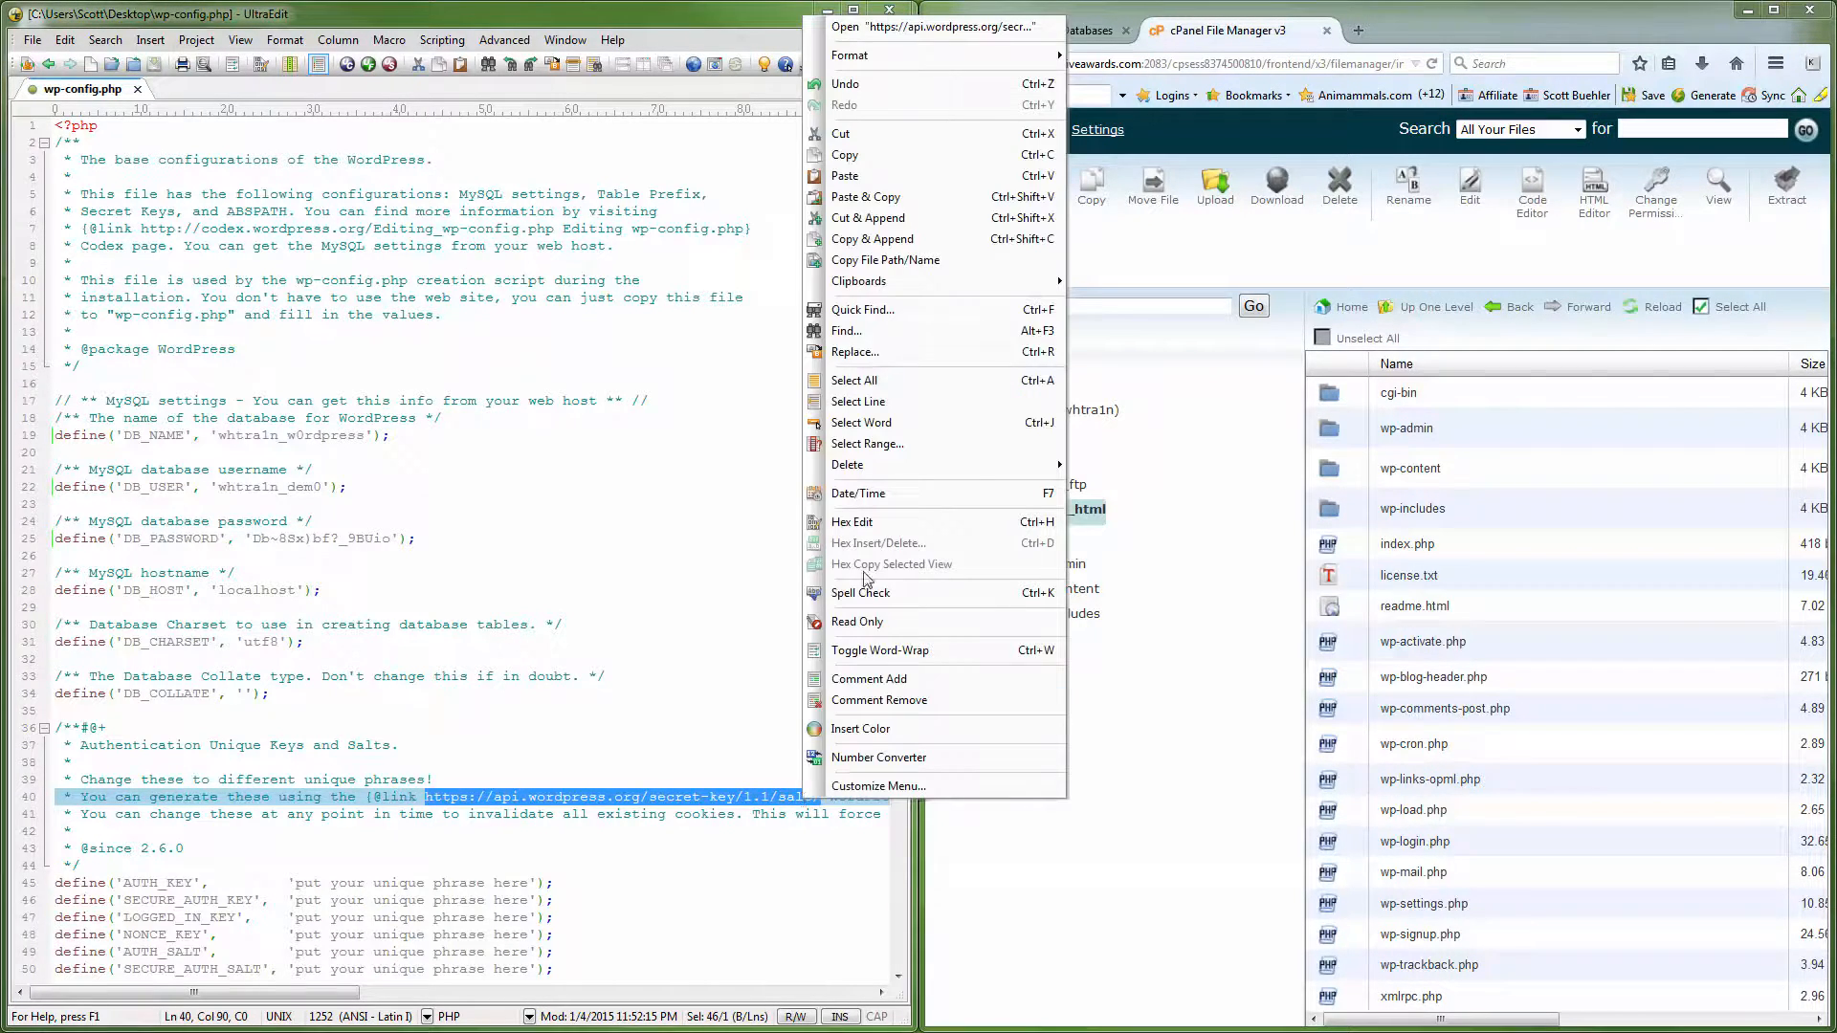
{"action": "left_click", "coordinate": [849, 155]}
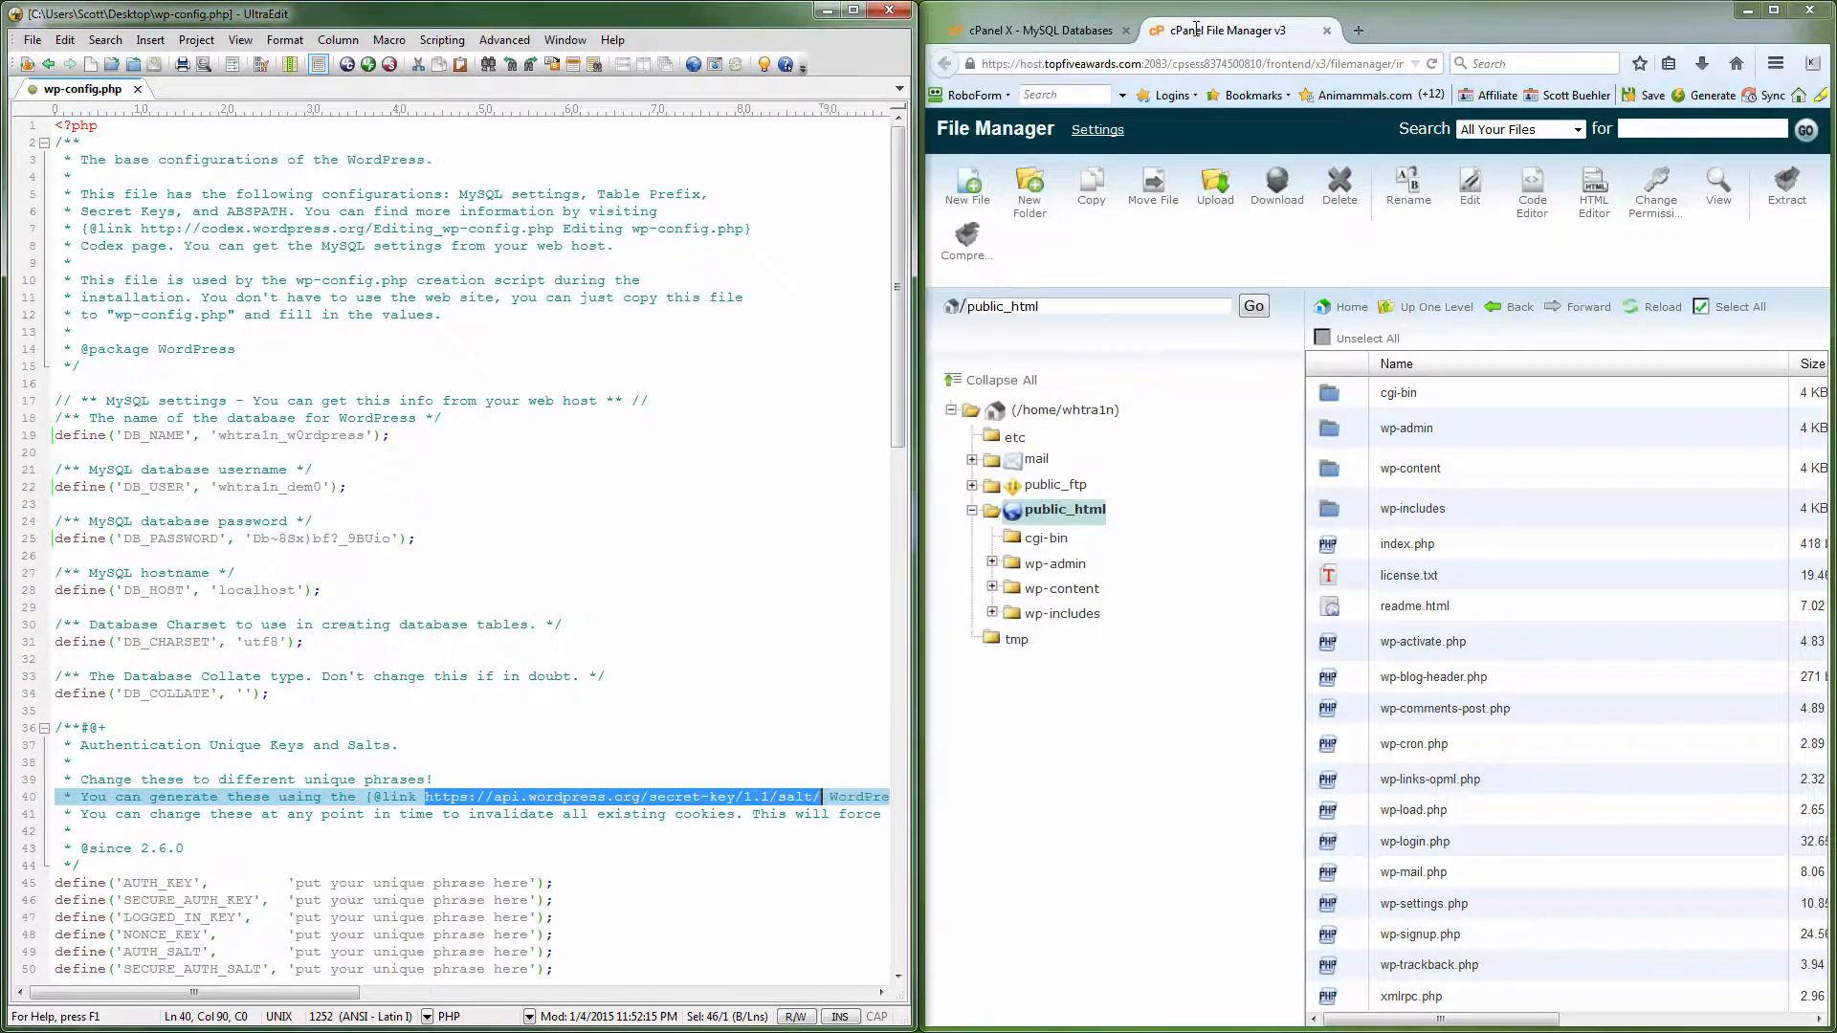
{"action": "left_click", "coordinate": [1358, 30]}
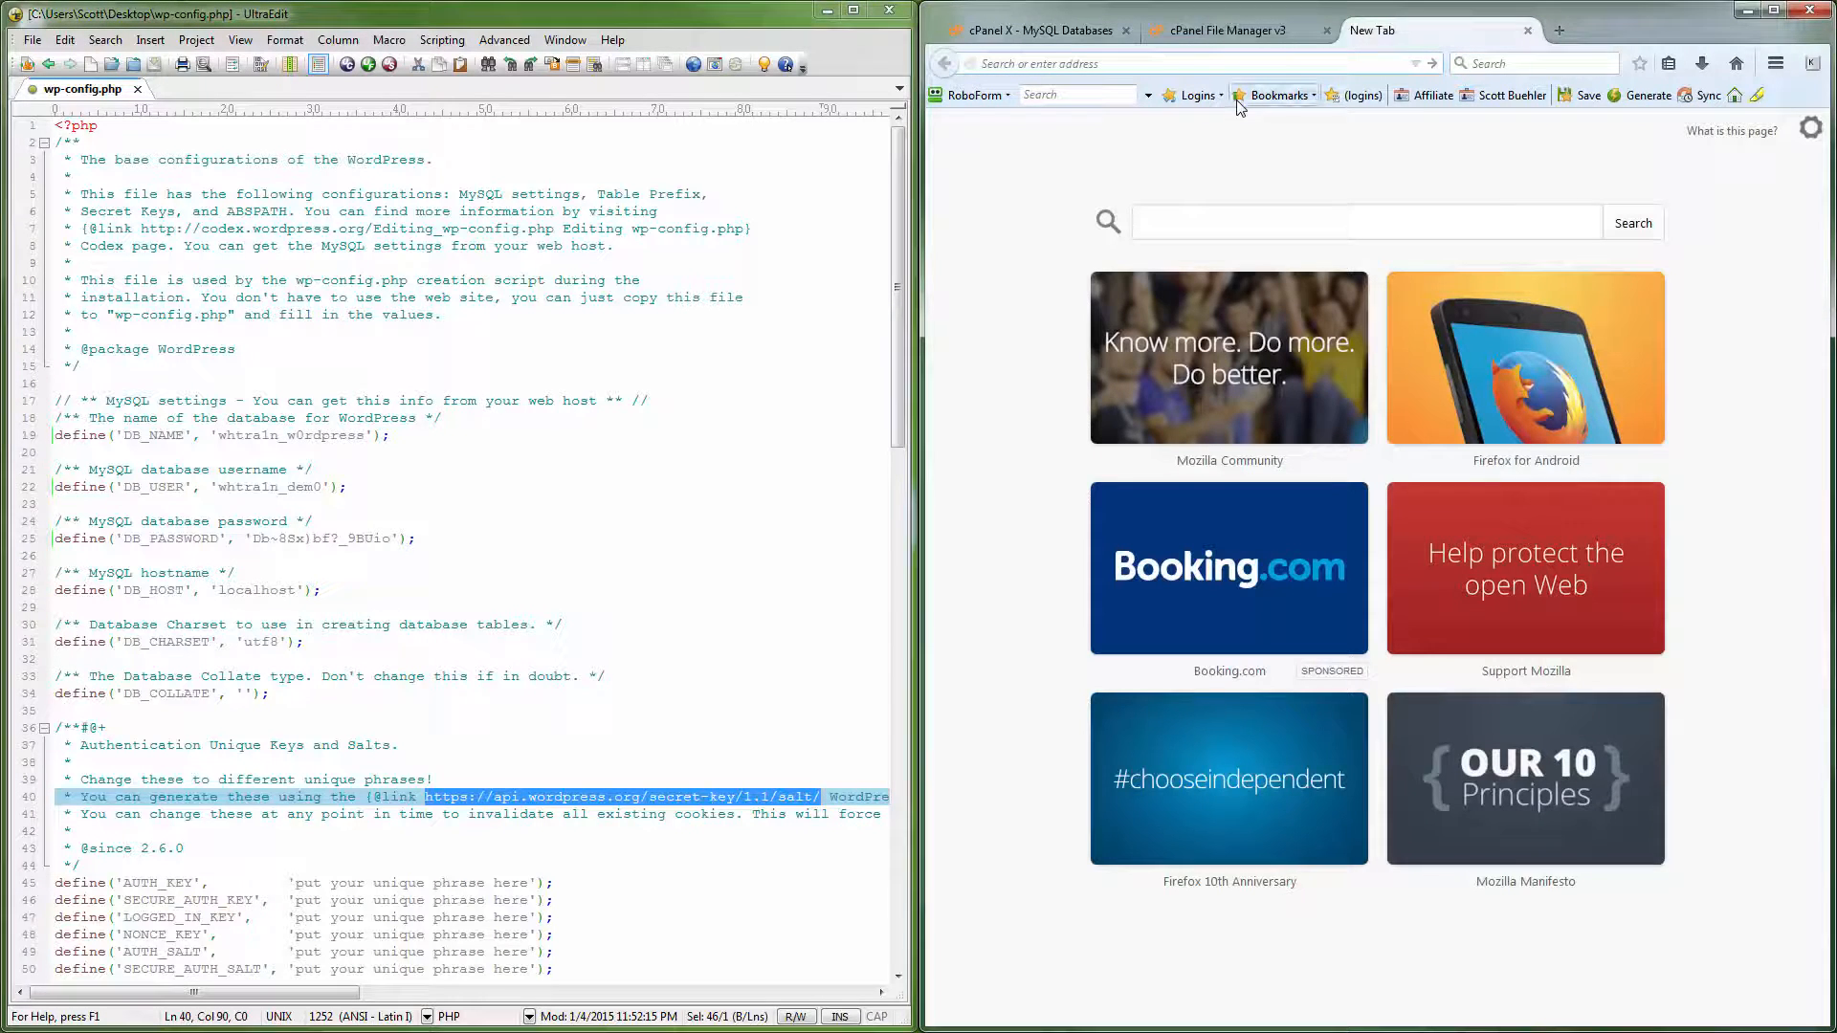
{"action": "key", "text": "ctrl+v"}
{"action": "key", "text": "Return"}
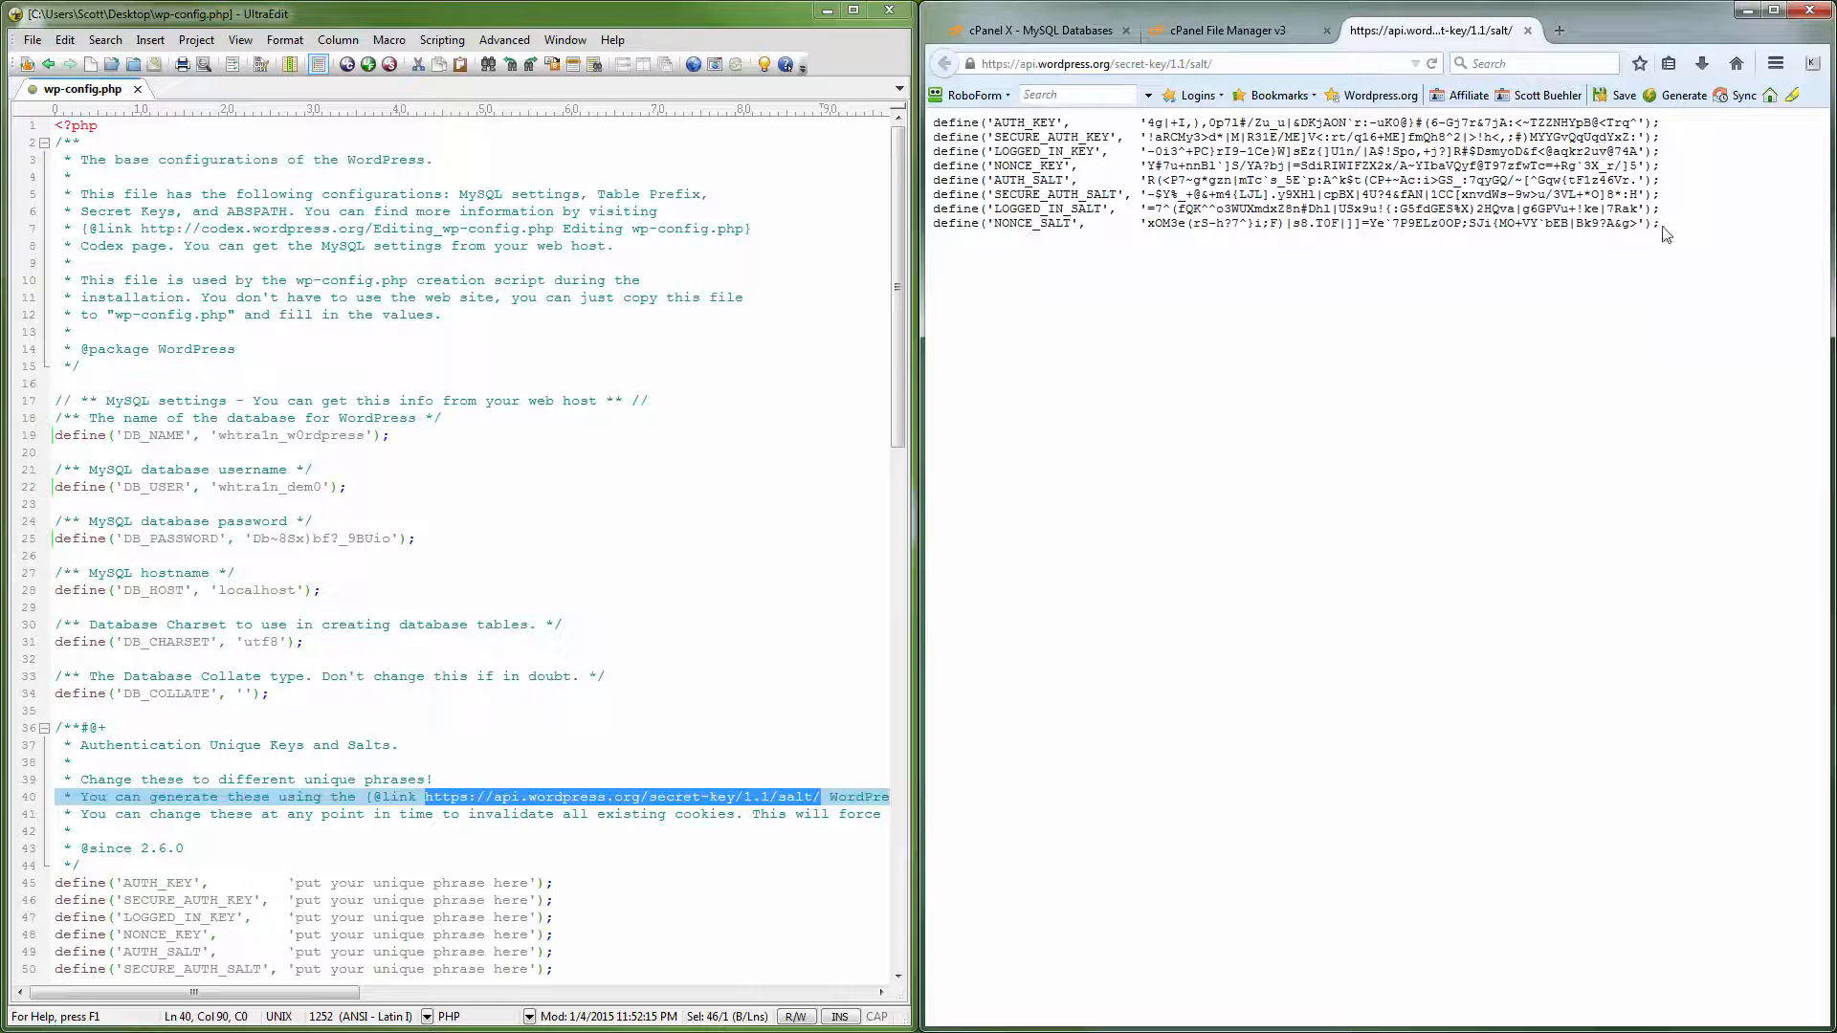
Copy all the generated authentication keys and salts and paste them over the eight placeholder define lines in wp-config.php
{"action": "left_click_drag", "start_coordinate": [1662, 228], "coordinate": [939, 123]}
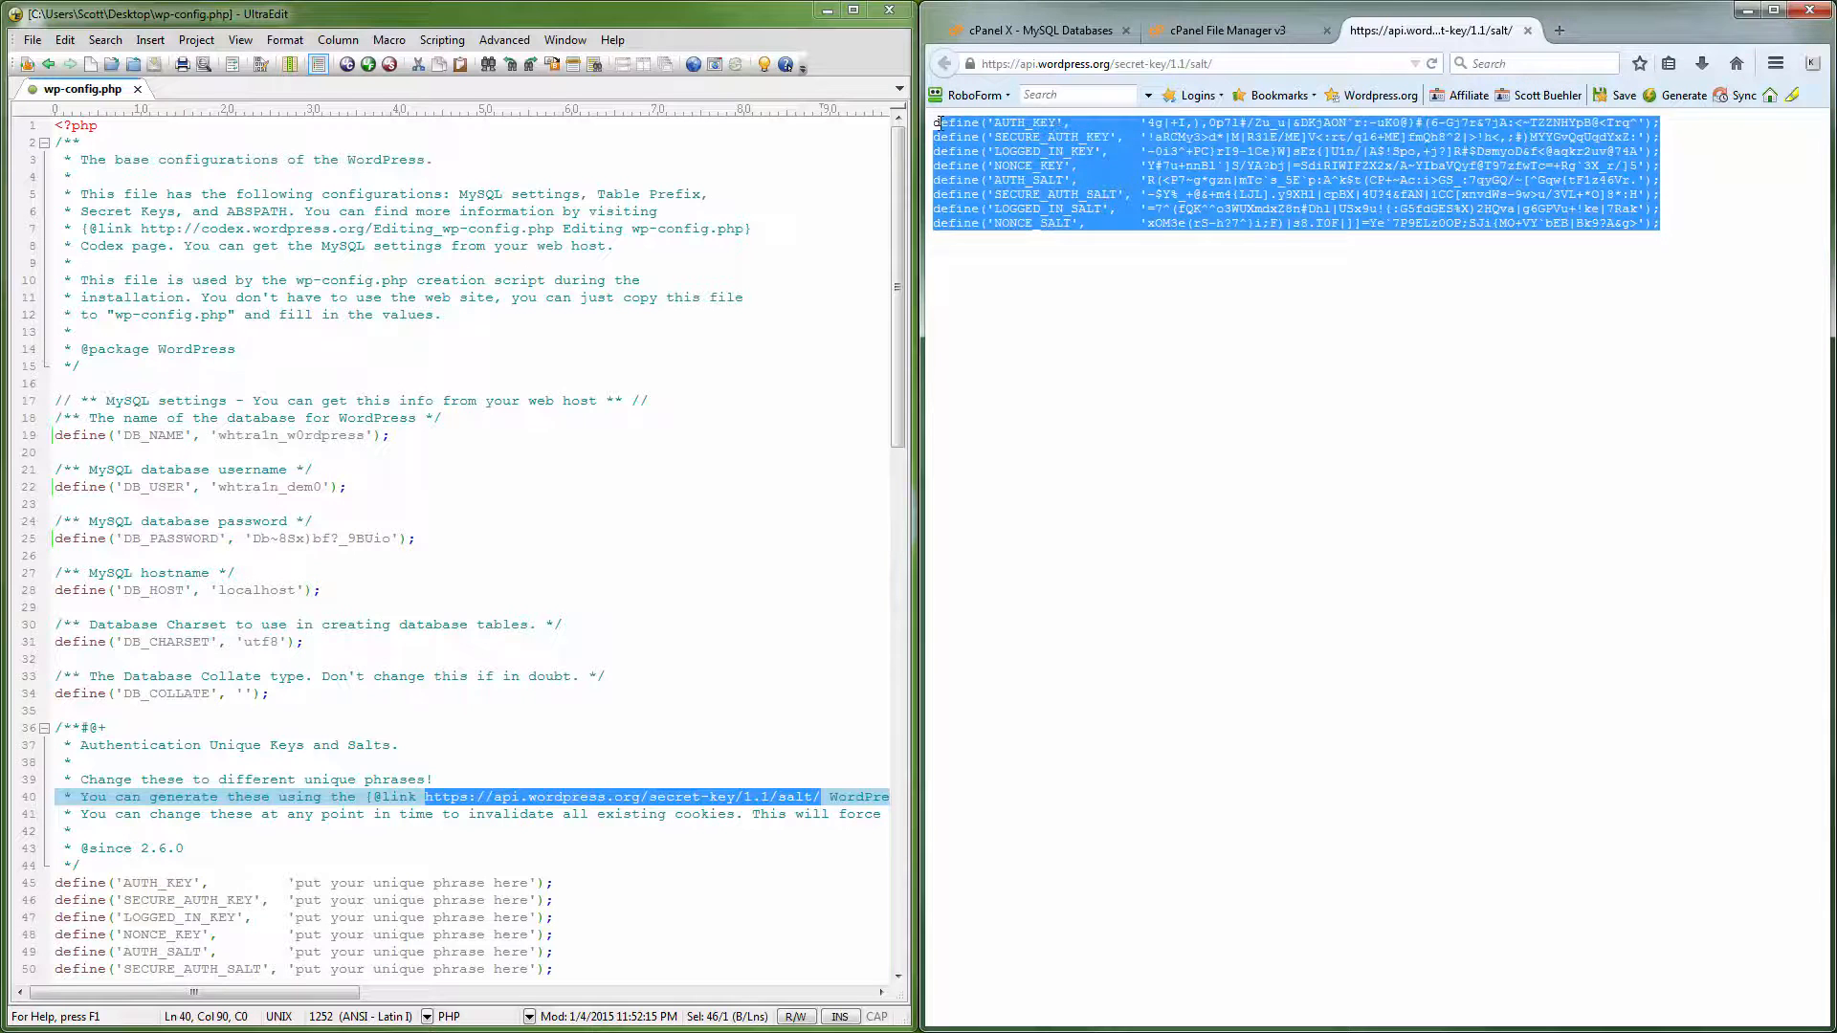
{"action": "right_click", "coordinate": [947, 125]}
{"action": "left_click", "coordinate": [988, 139]}
{"action": "left_click", "coordinate": [402, 882]}
{"action": "scroll", "coordinate": [588, 824], "scroll_direction": "down", "scroll_amount": 2}
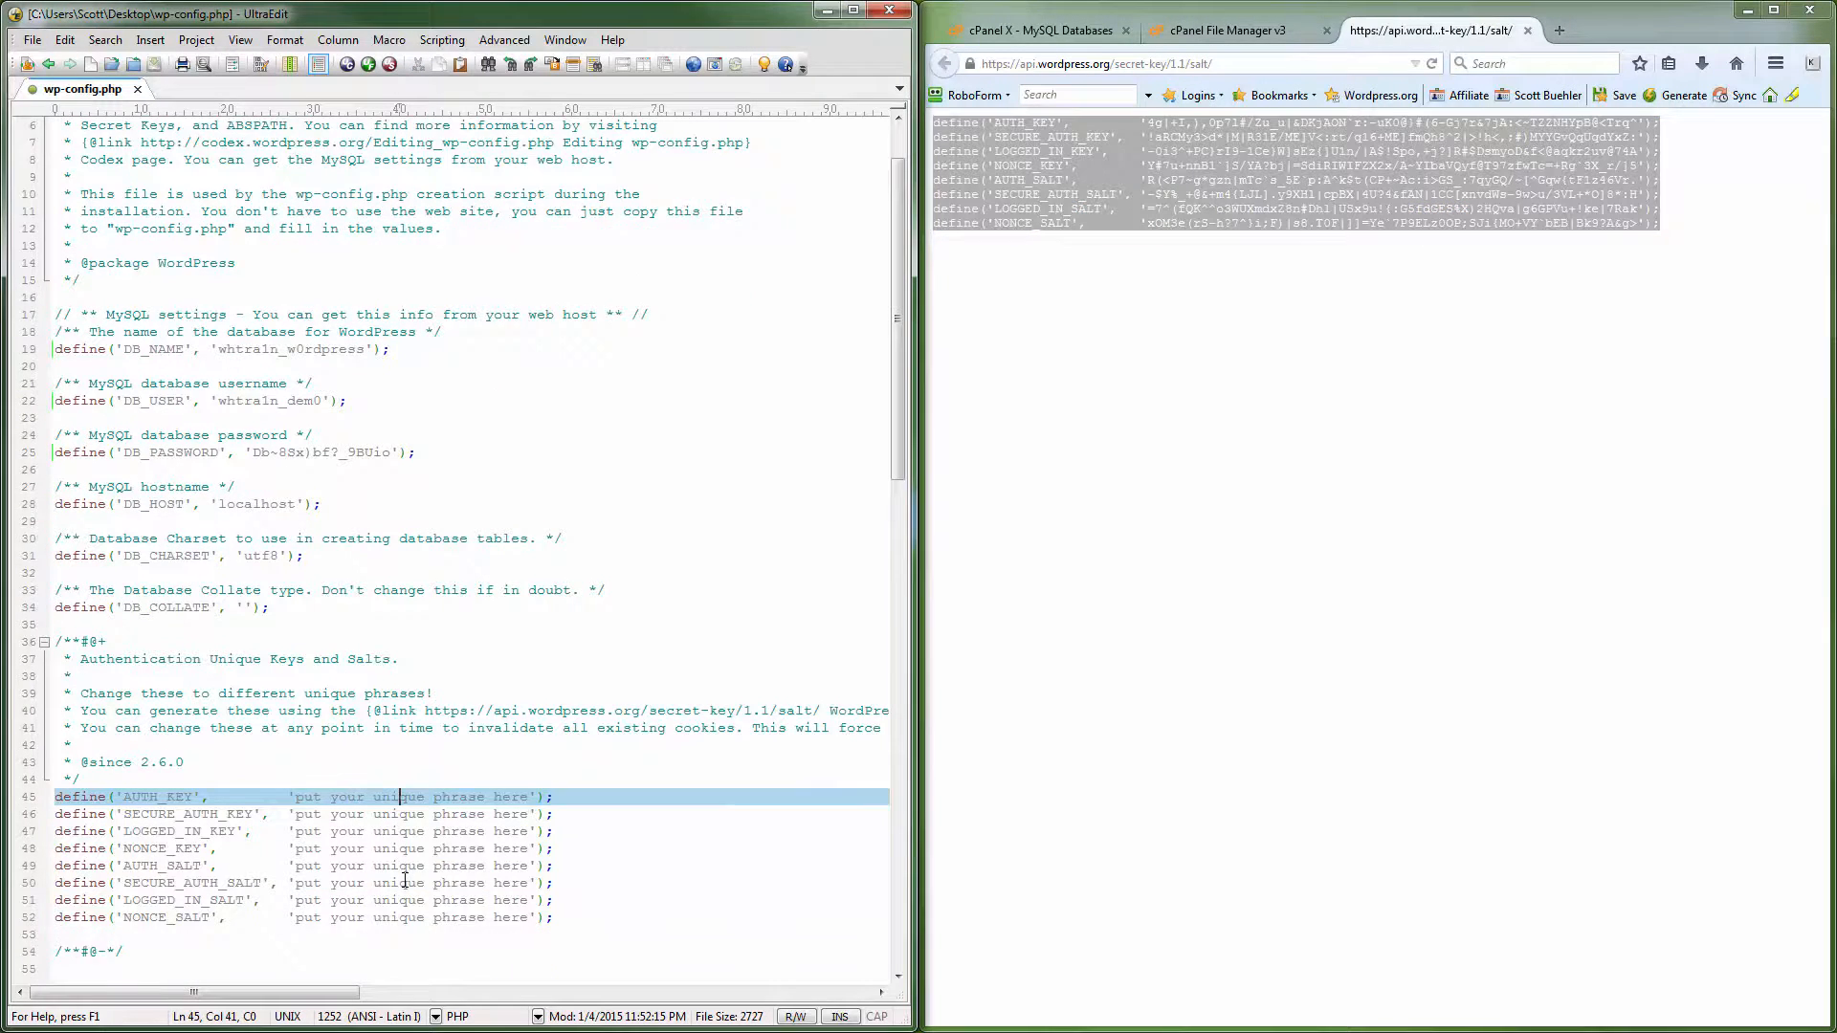
{"action": "left_click_drag", "start_coordinate": [569, 831], "coordinate": [49, 718]}
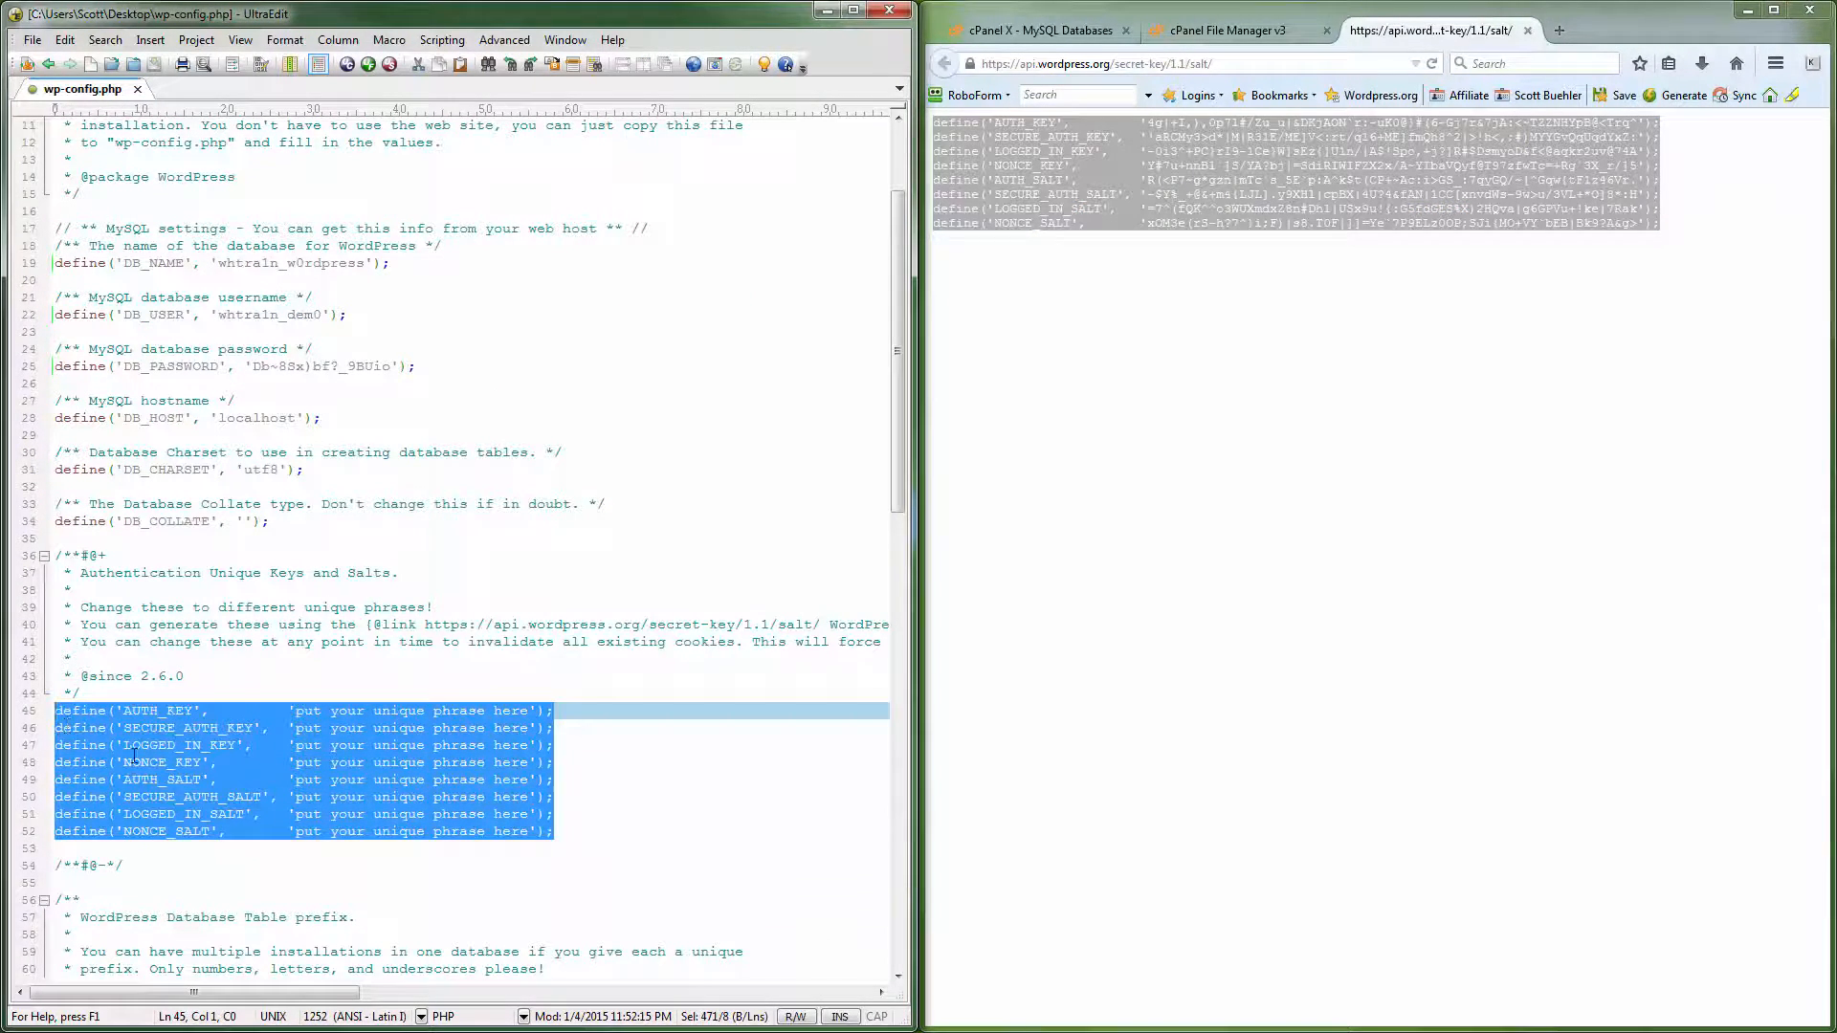
{"action": "key", "text": "ctrl+v"}
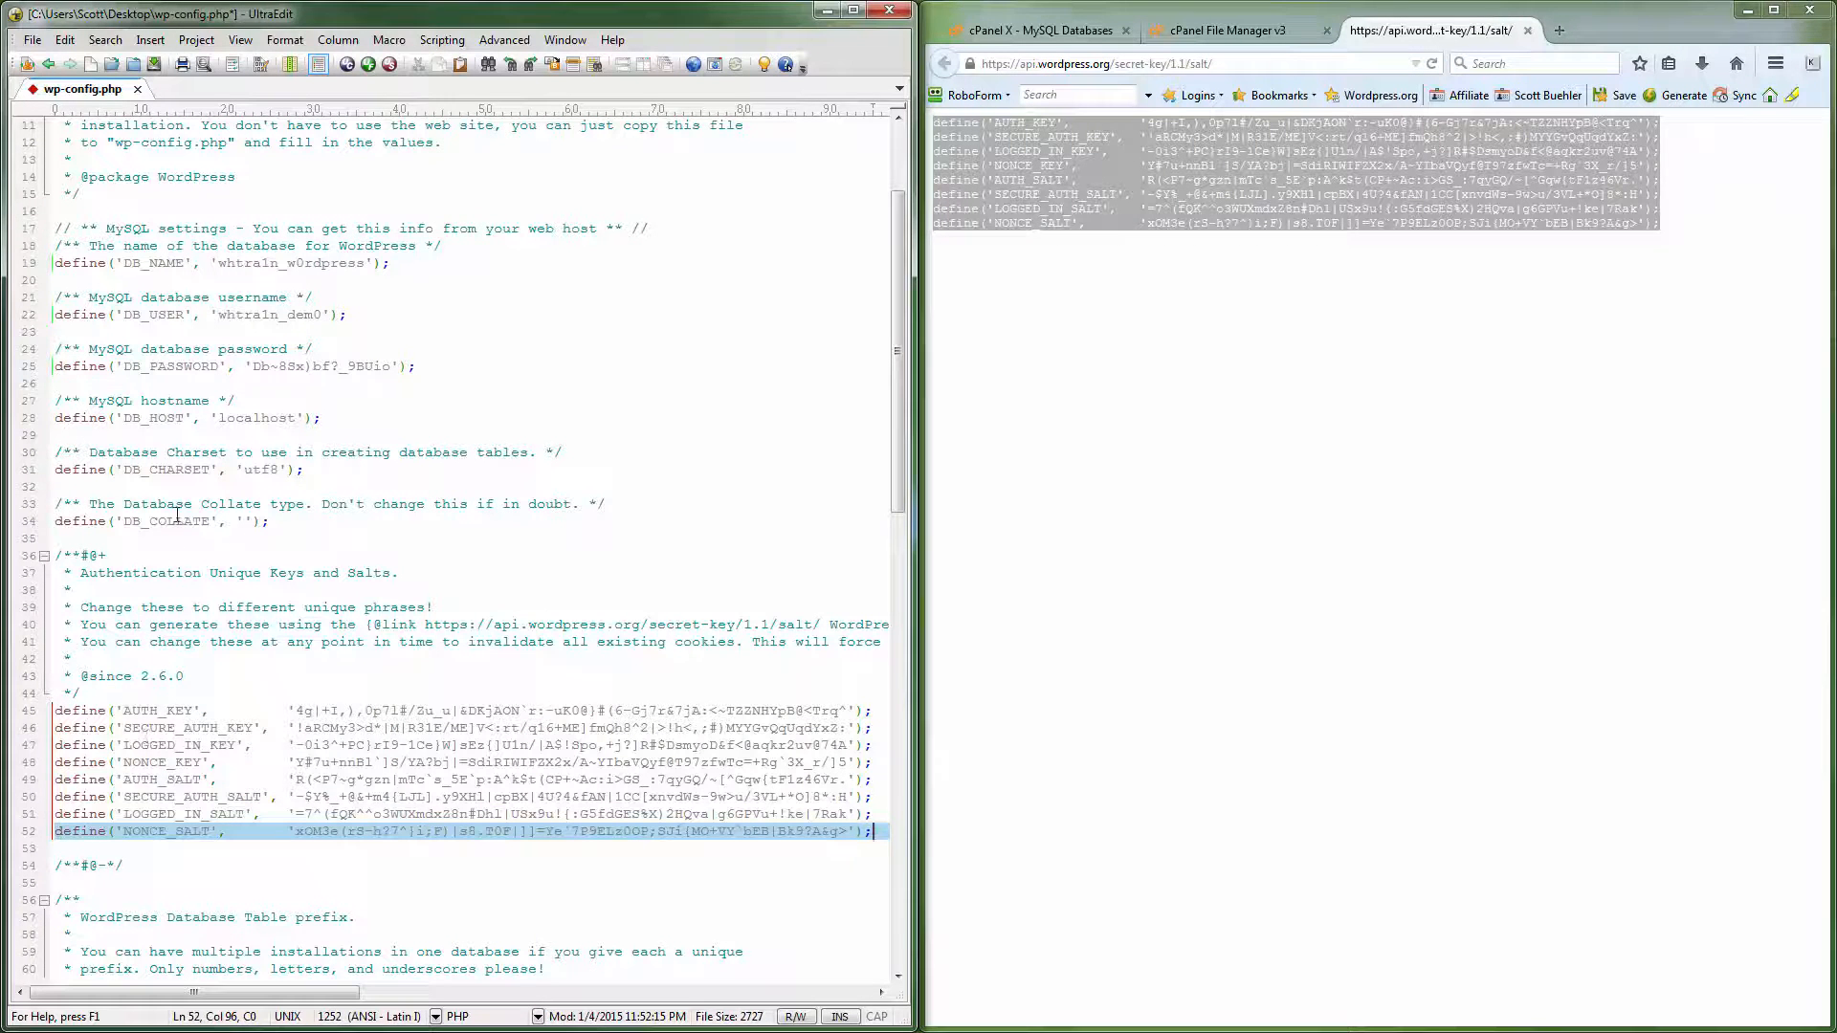
Save wp-config.php and close the text editor
{"action": "left_click", "coordinate": [33, 40]}
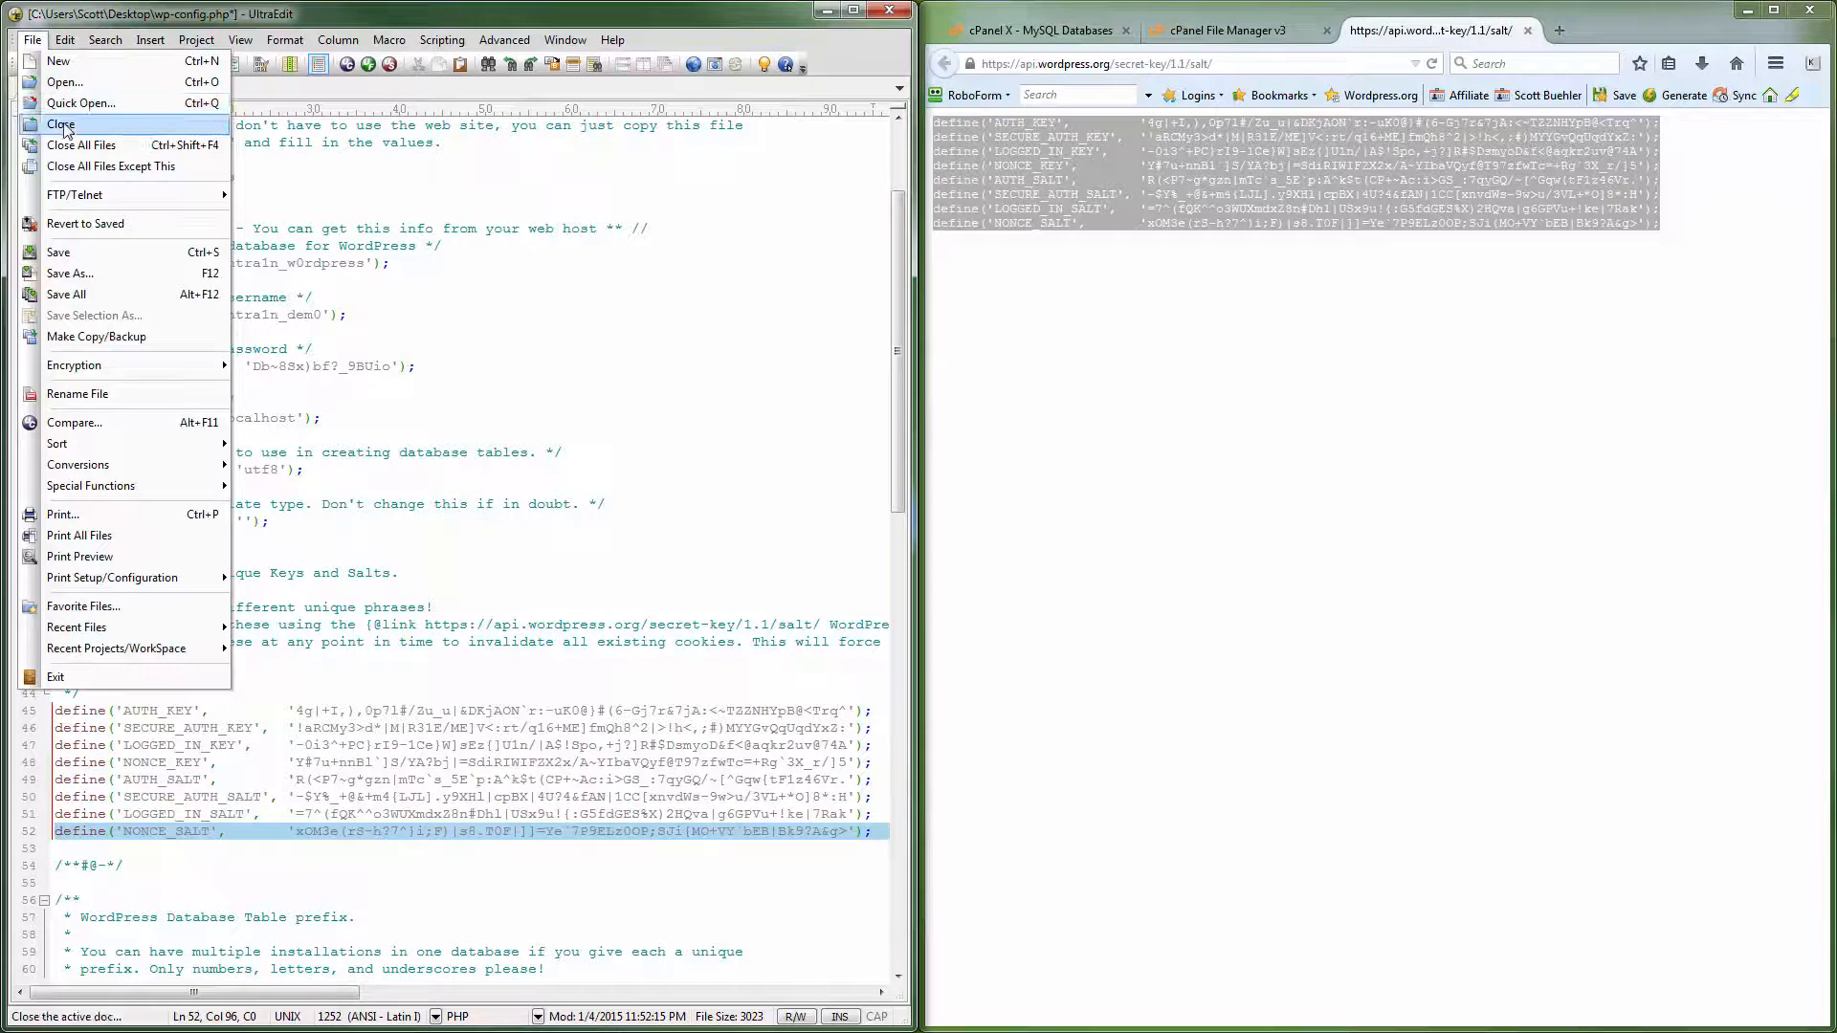
{"action": "left_click", "coordinate": [59, 252]}
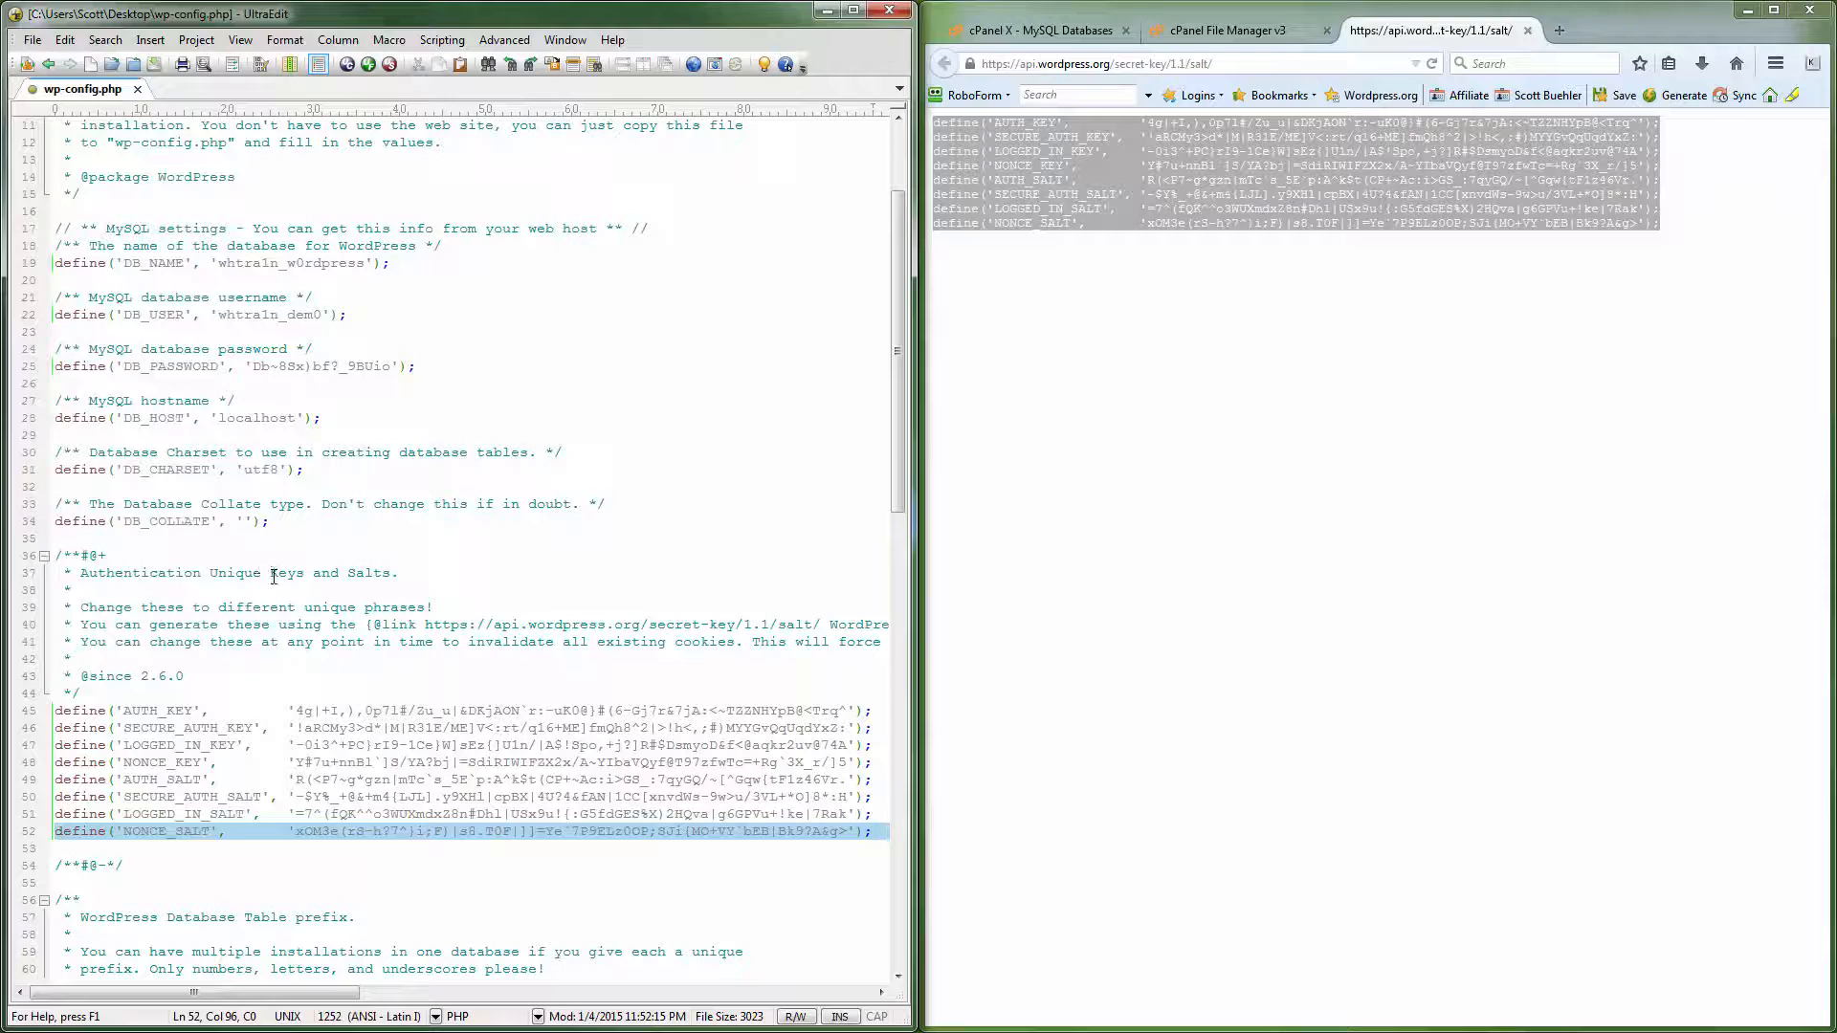
{"action": "left_click", "coordinate": [273, 577]}
{"action": "scroll", "coordinate": [274, 577], "scroll_direction": "up", "scroll_amount": 3}
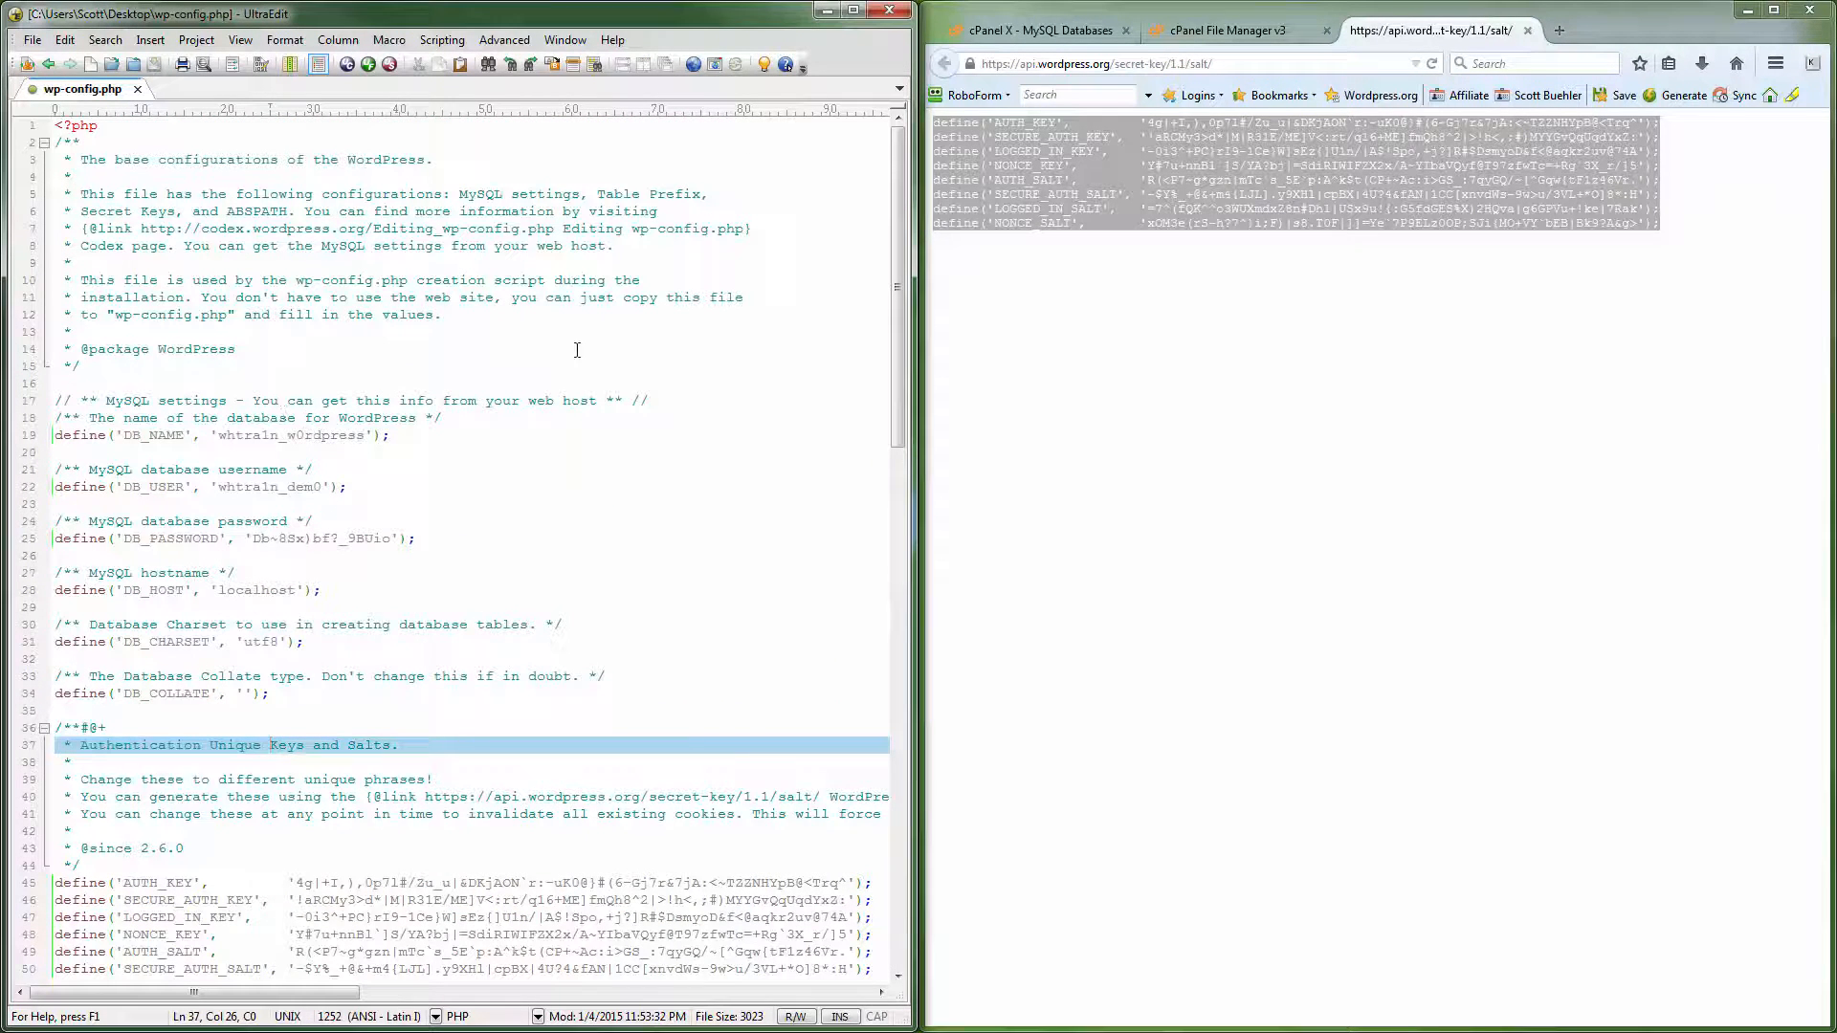
{"action": "left_click", "coordinate": [890, 12]}
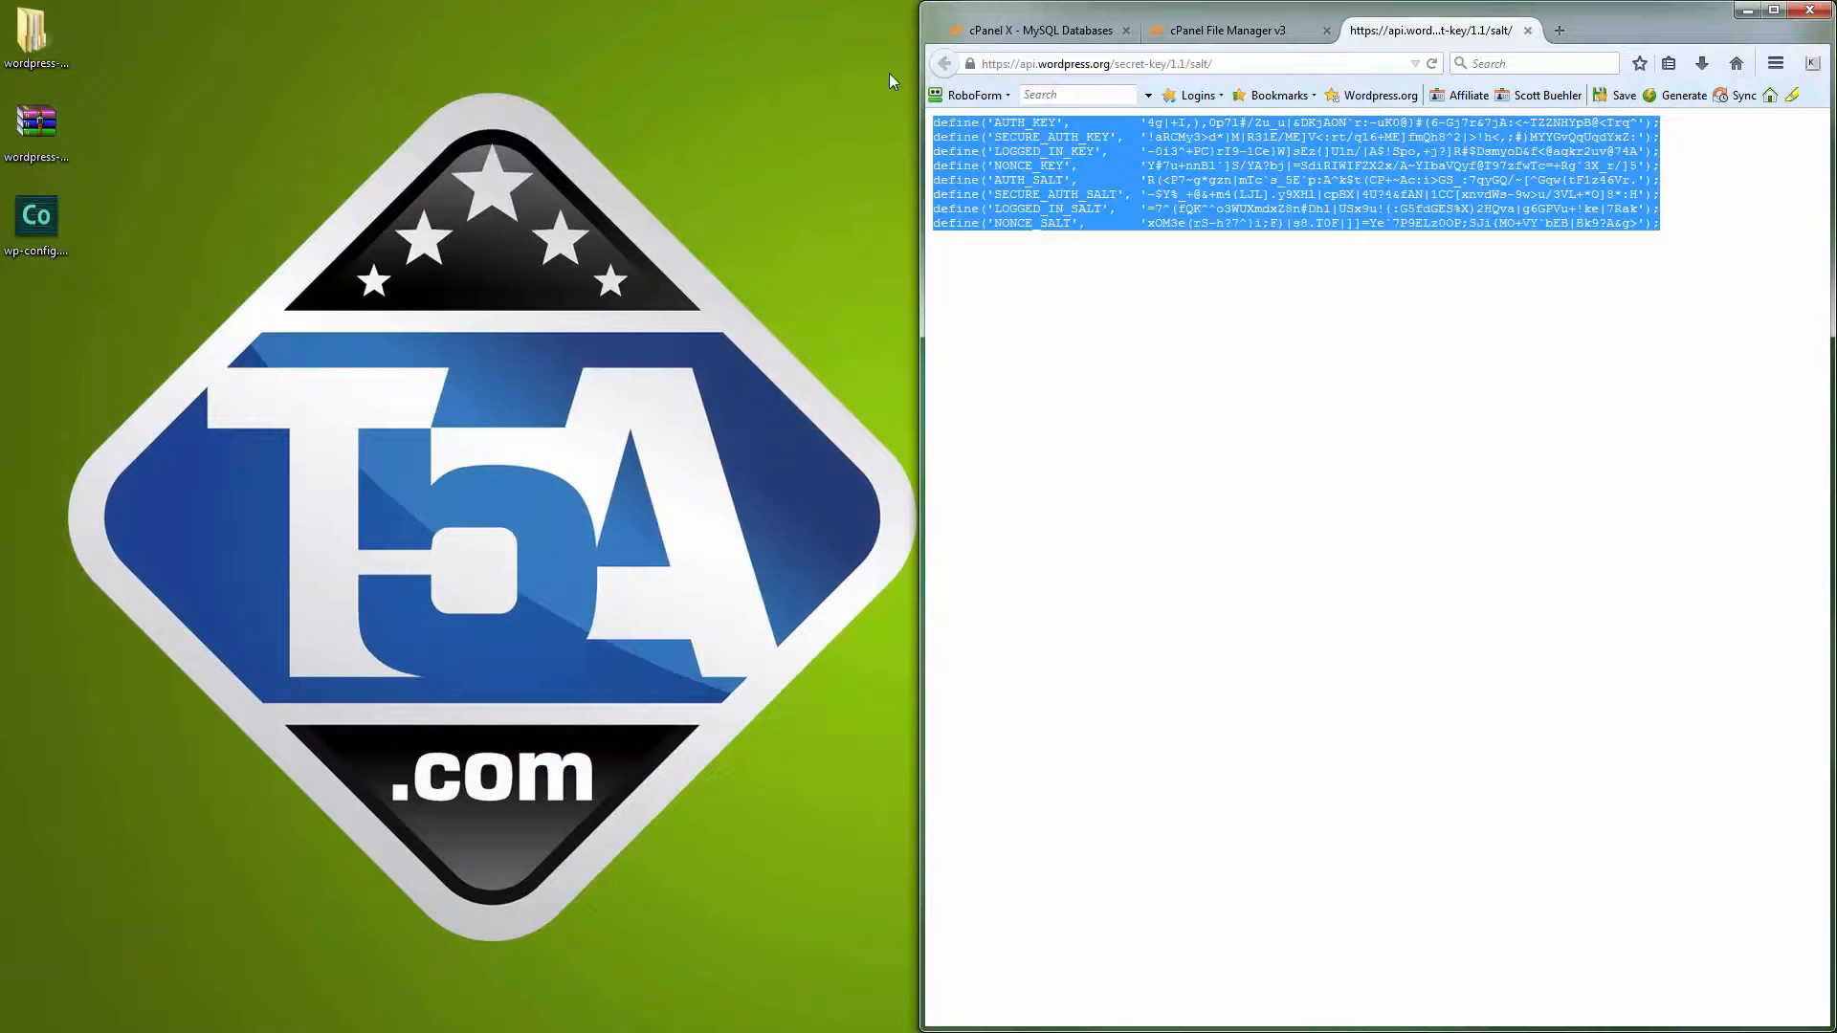
Deselect the generated keys and widen the browser window to cover most of the desktop
{"action": "left_click", "coordinate": [1191, 289]}
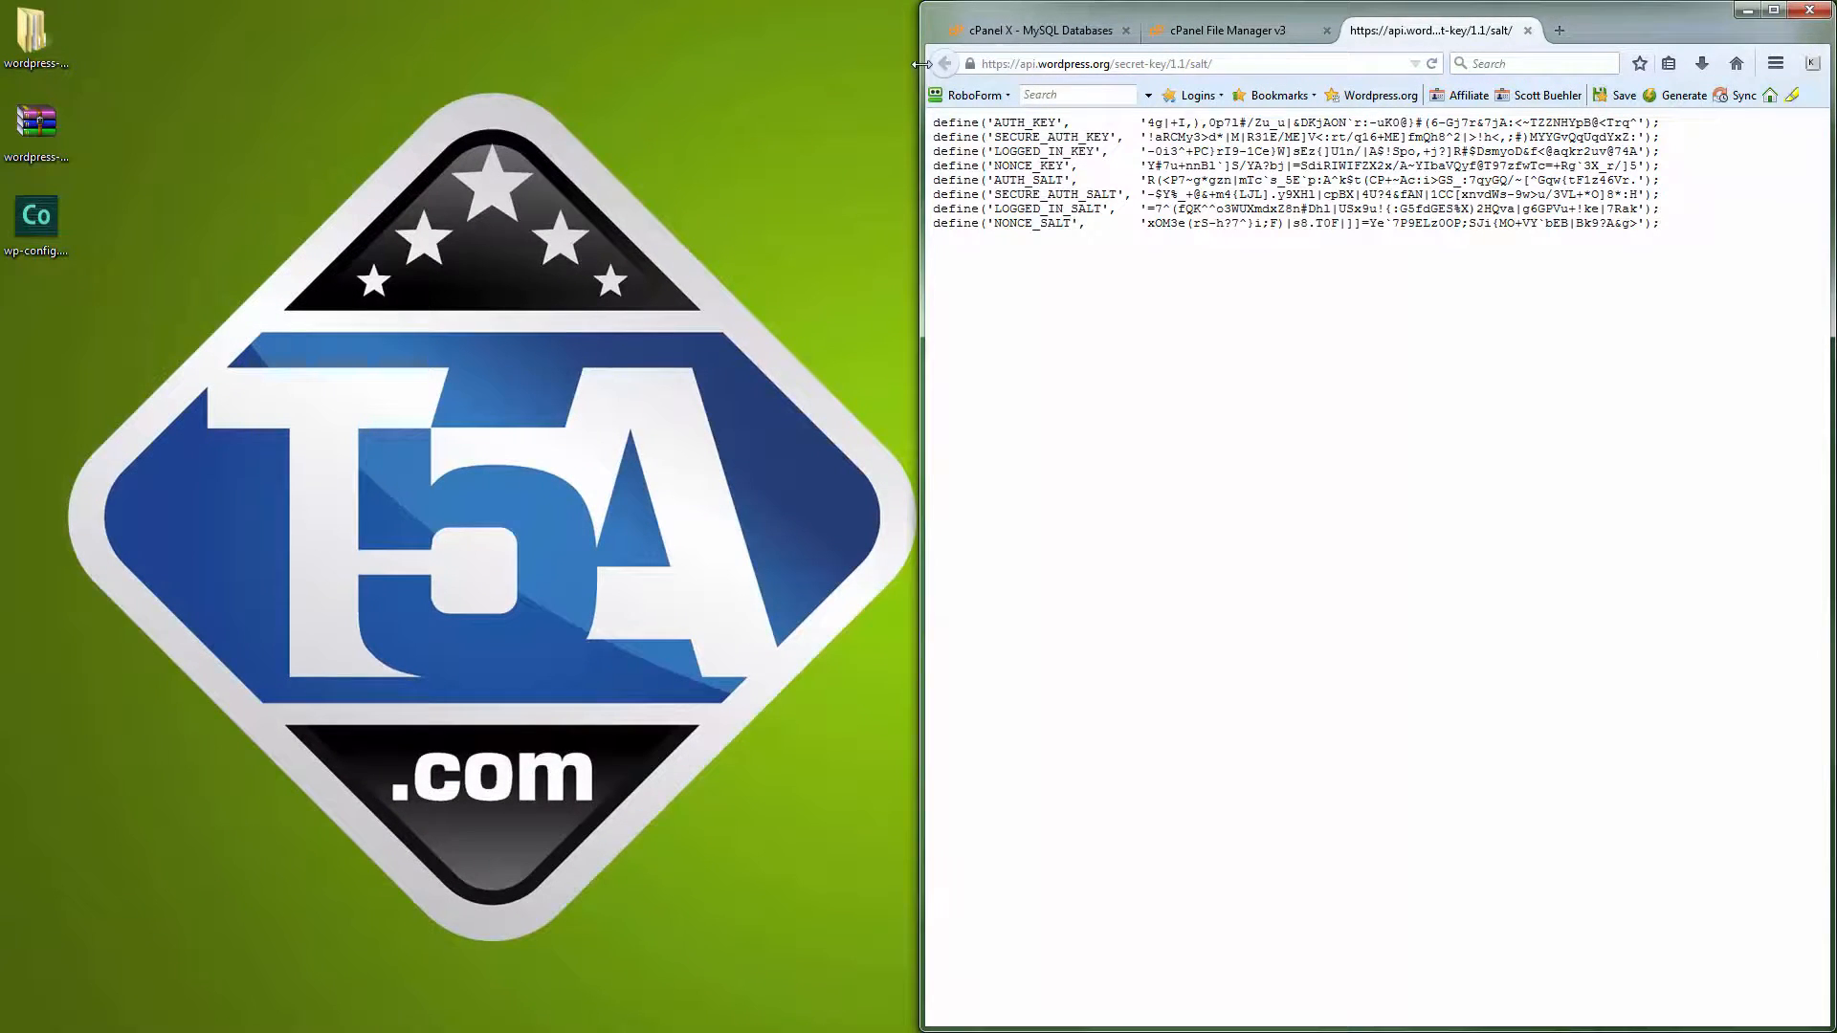
{"action": "left_click_drag", "start_coordinate": [921, 71], "coordinate": [460, 16]}
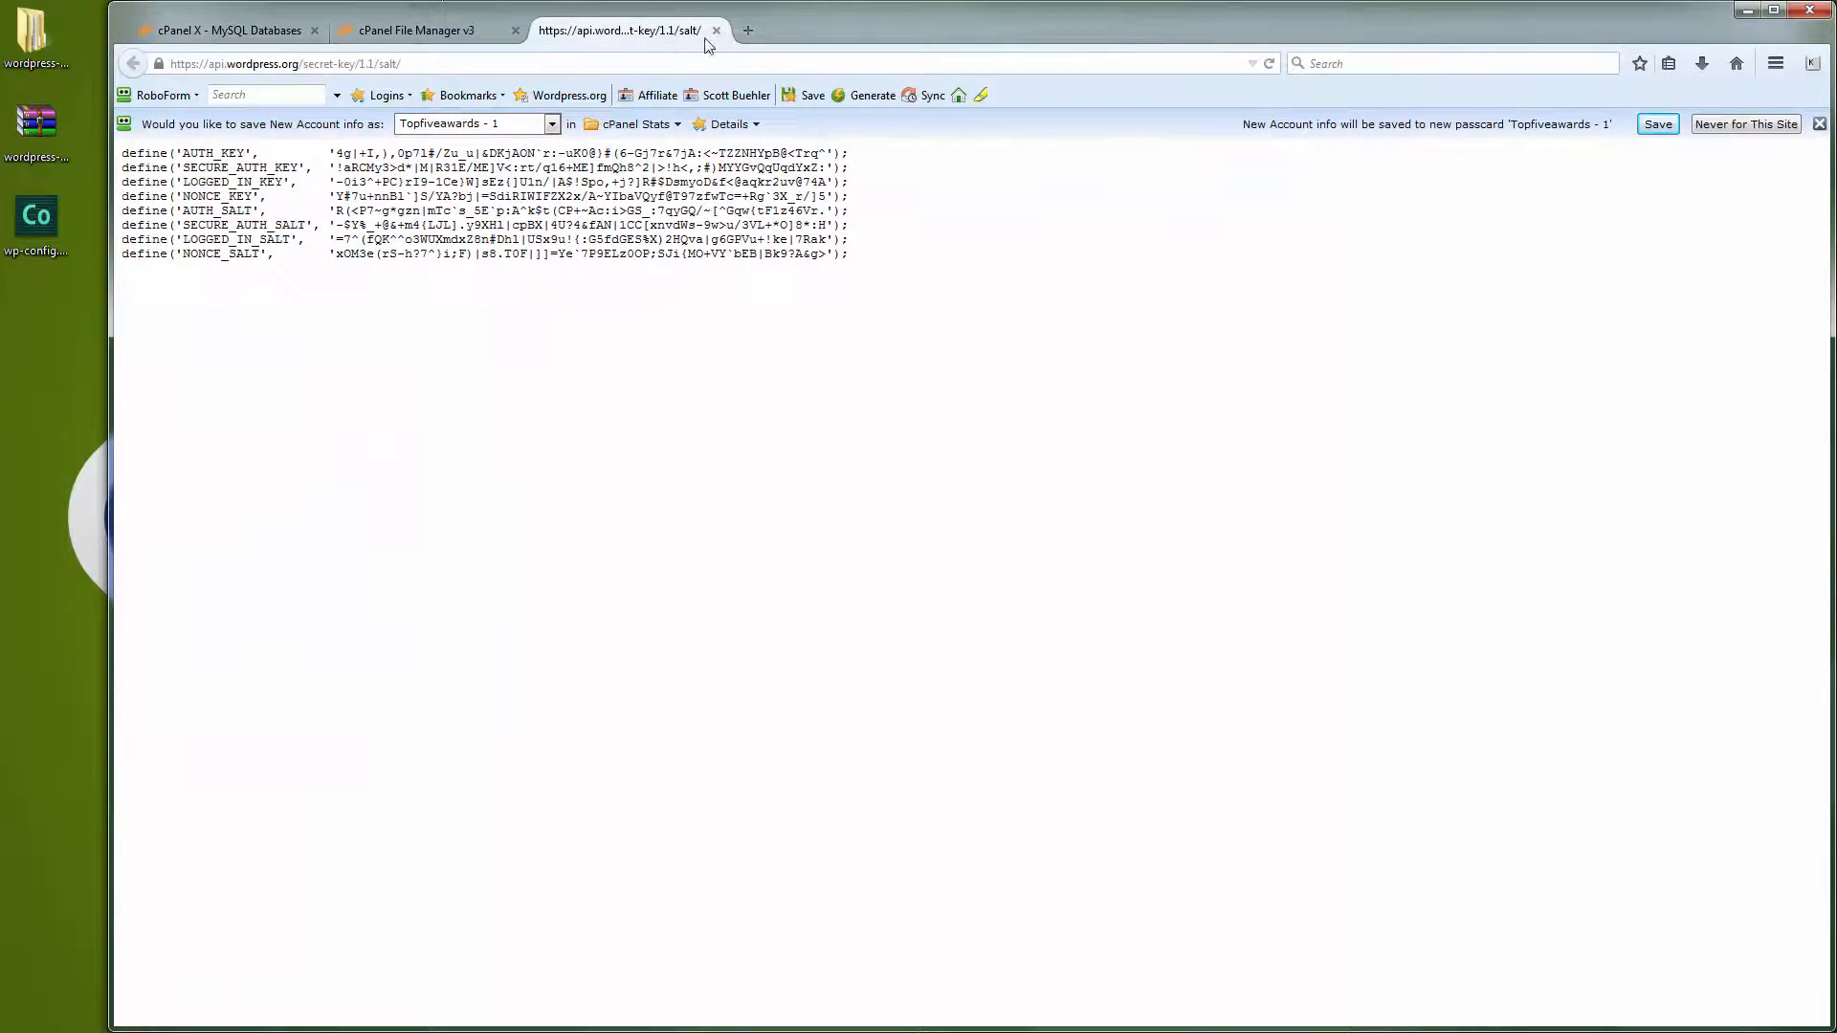
Close the secret-key page, upload wp-config.php from the Desktop into public_html, and reload the file list
{"action": "left_click", "coordinate": [715, 29]}
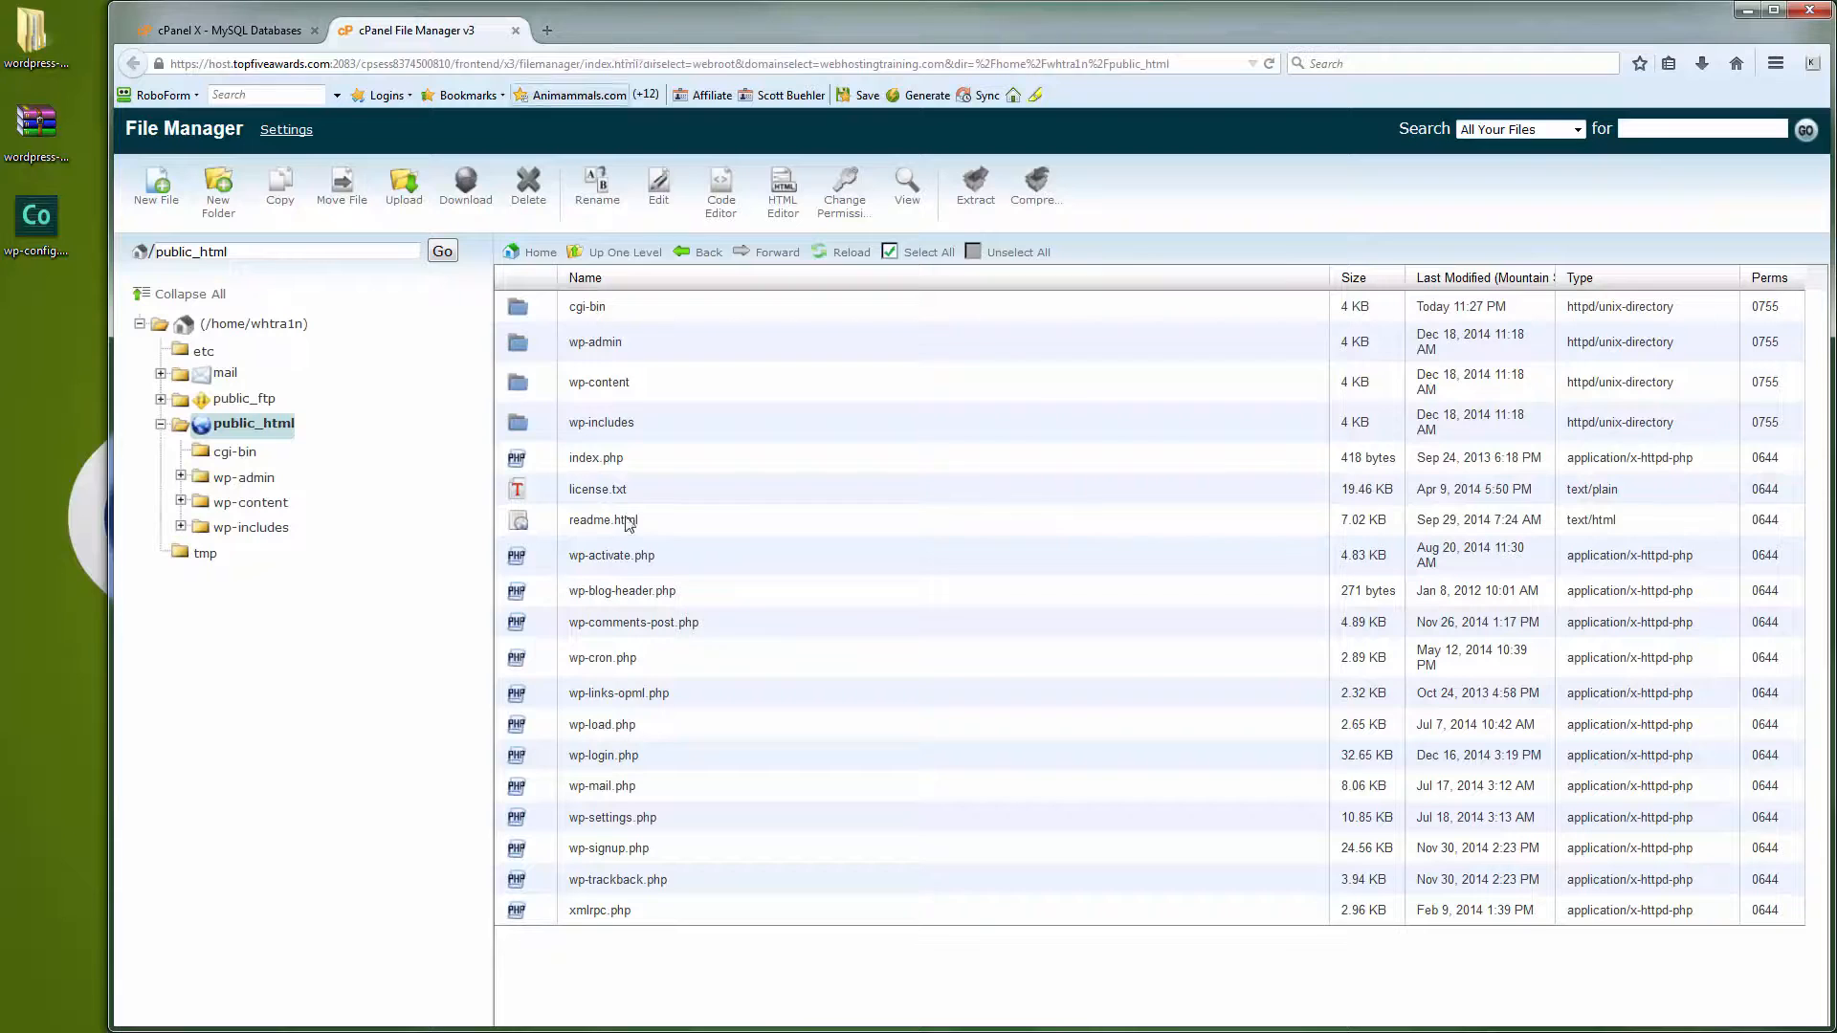
{"action": "left_click", "coordinate": [400, 199]}
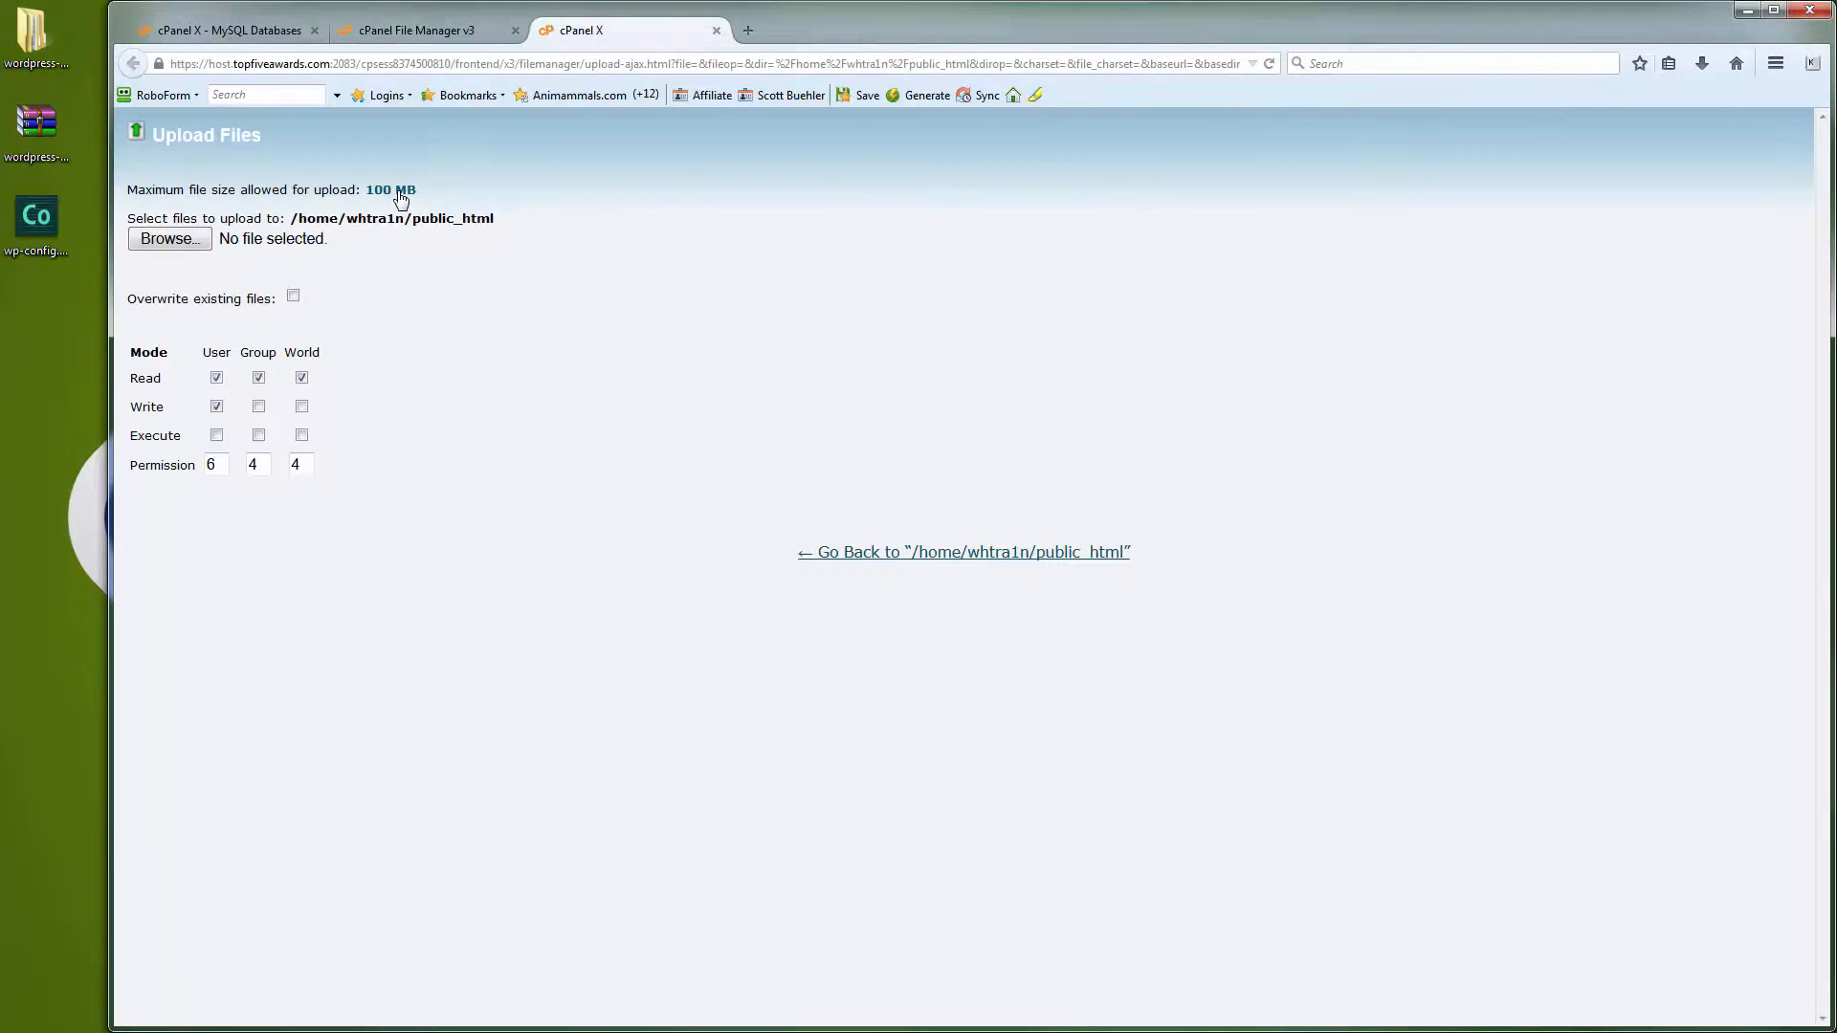
{"action": "left_click", "coordinate": [170, 240]}
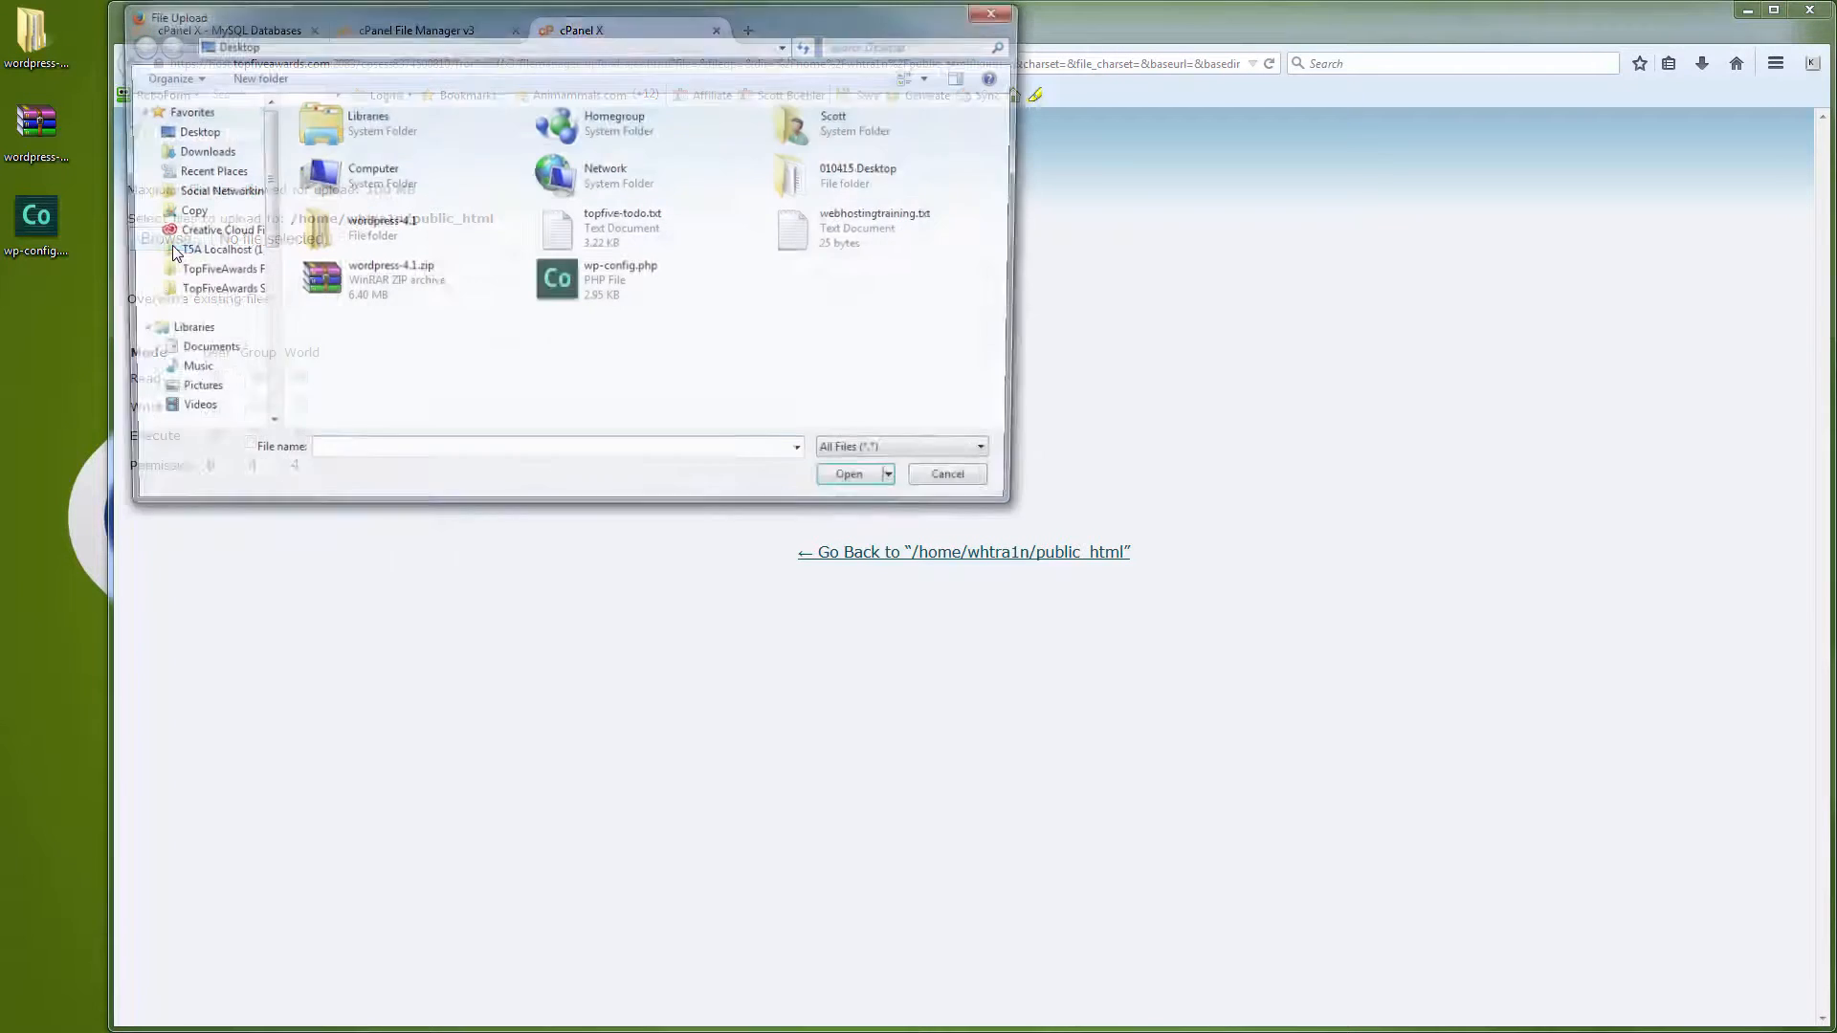
{"action": "left_click", "coordinate": [578, 292]}
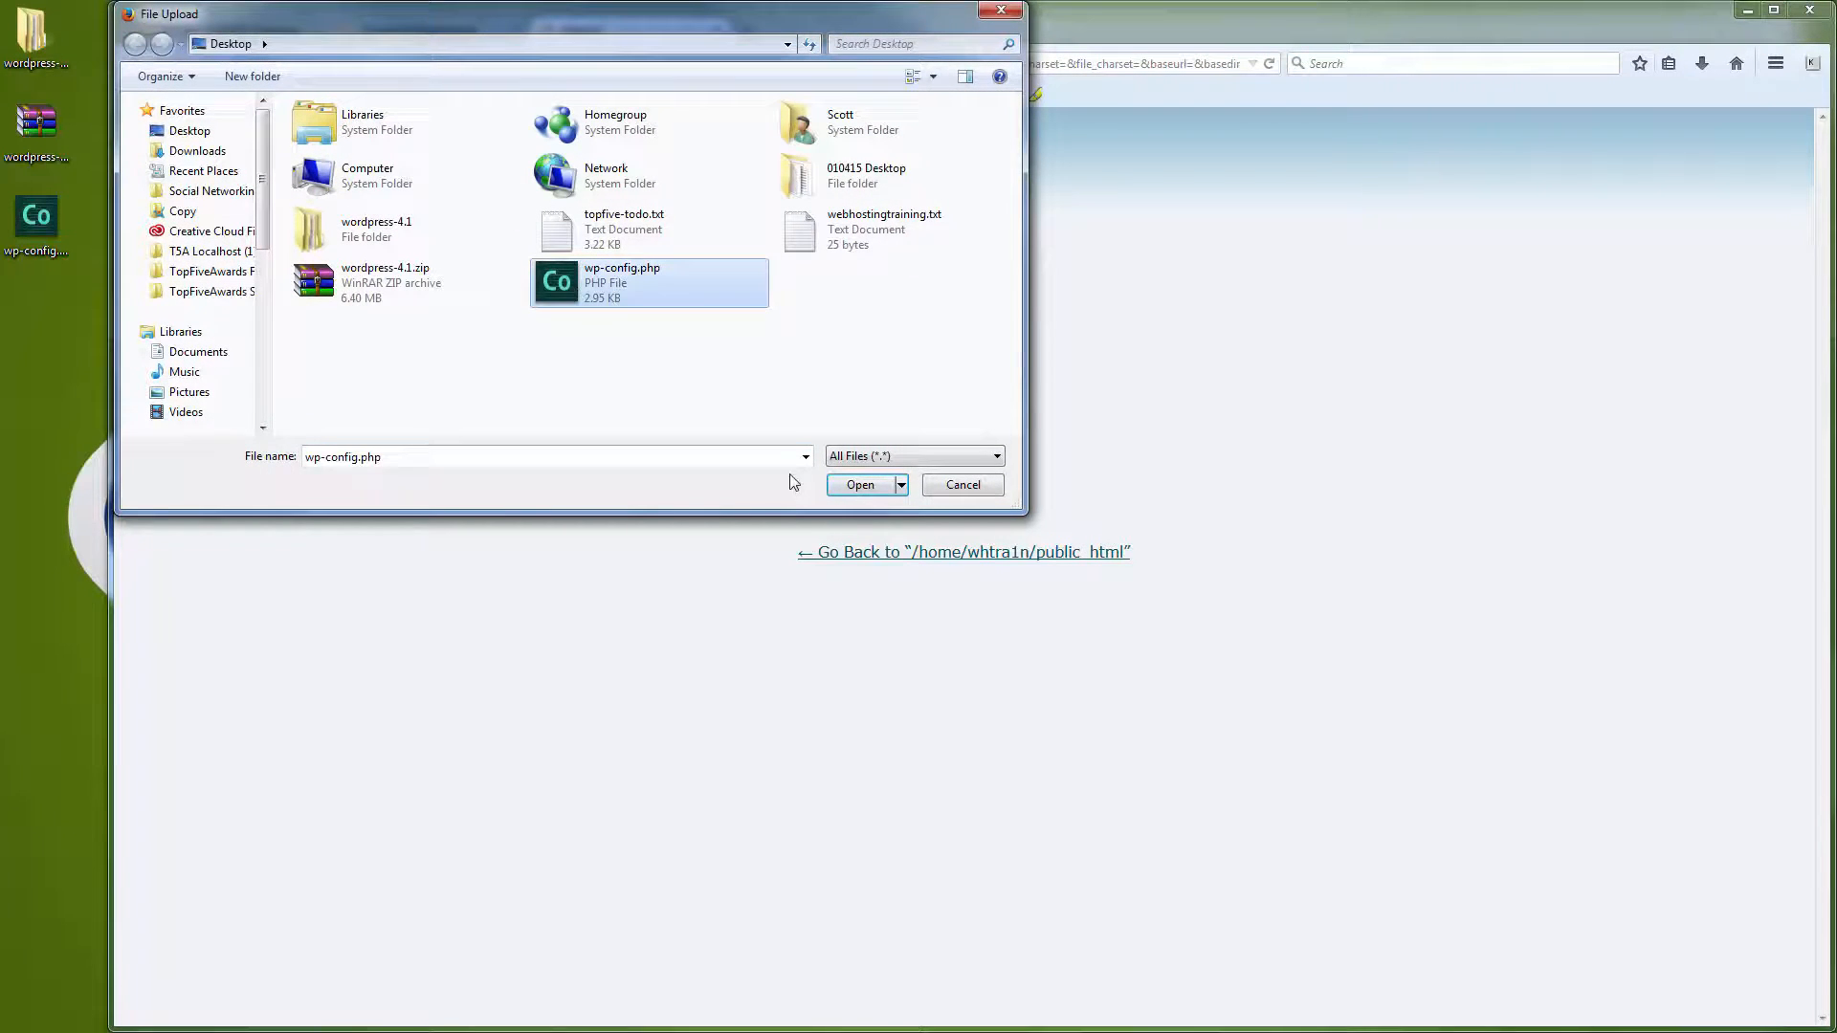
{"action": "left_click", "coordinate": [864, 486]}
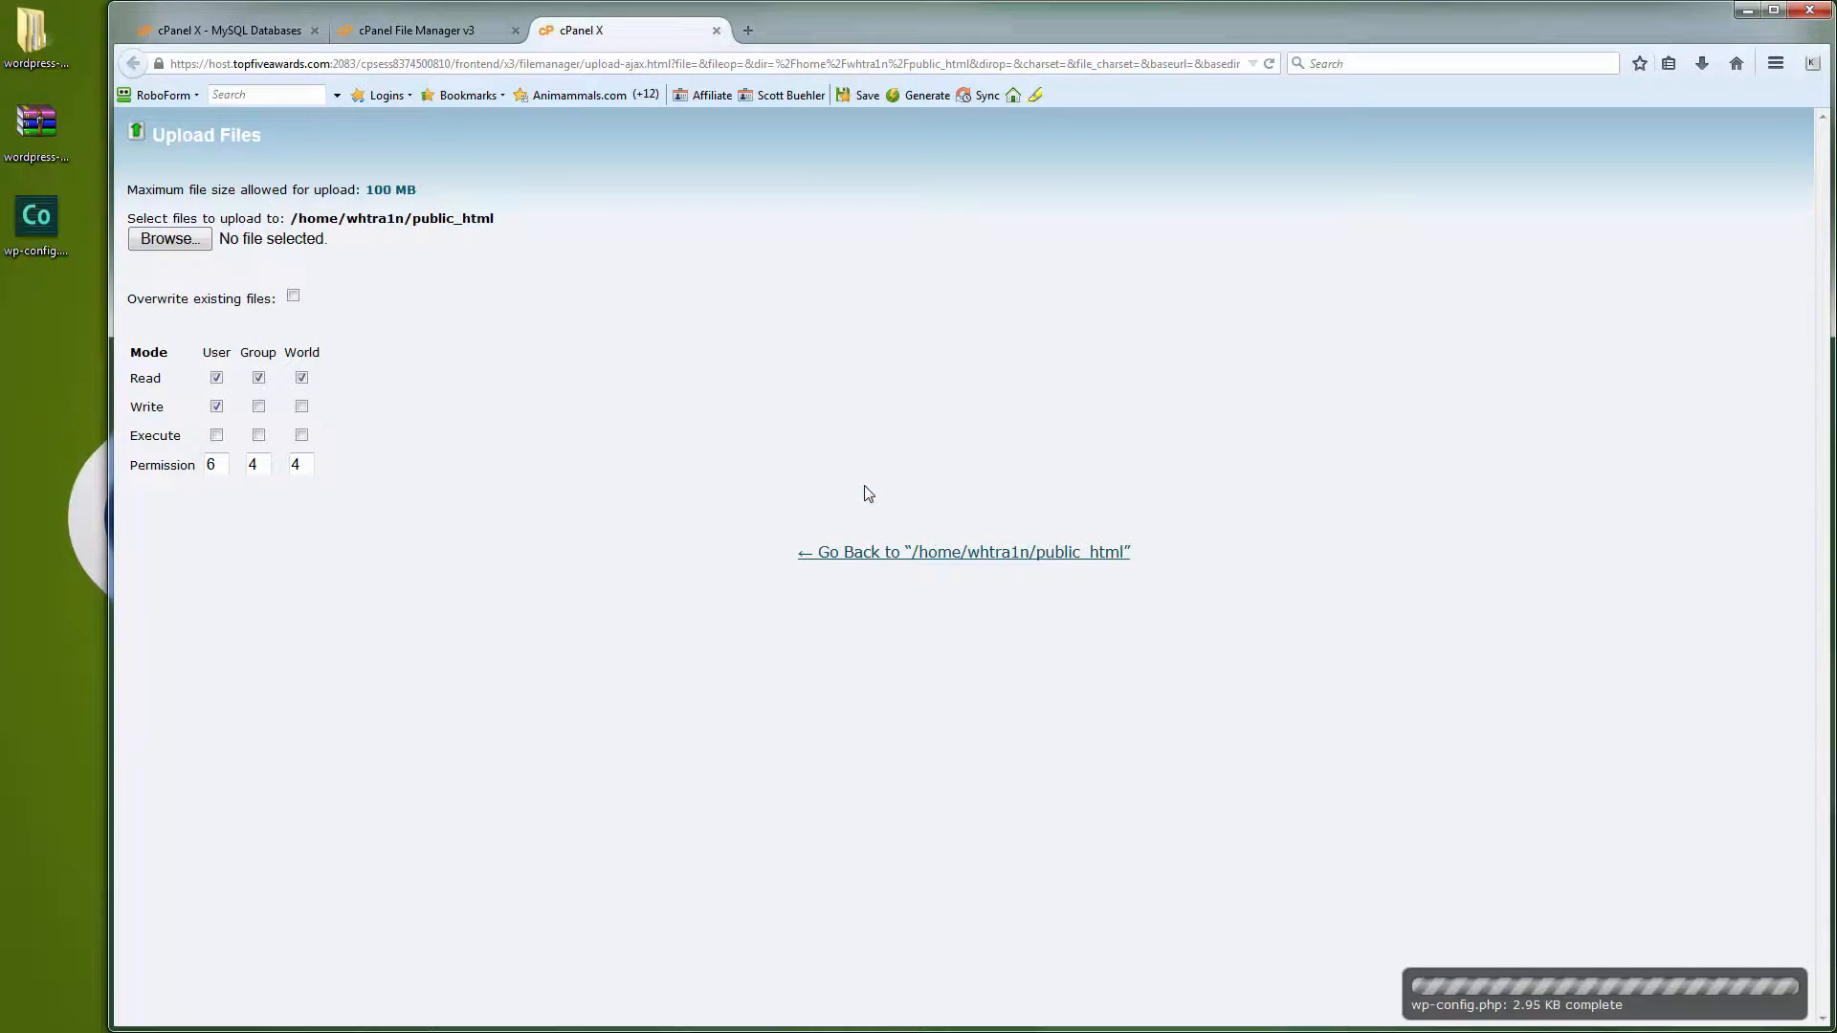
{"action": "left_click", "coordinate": [715, 30]}
{"action": "left_click", "coordinate": [839, 252]}
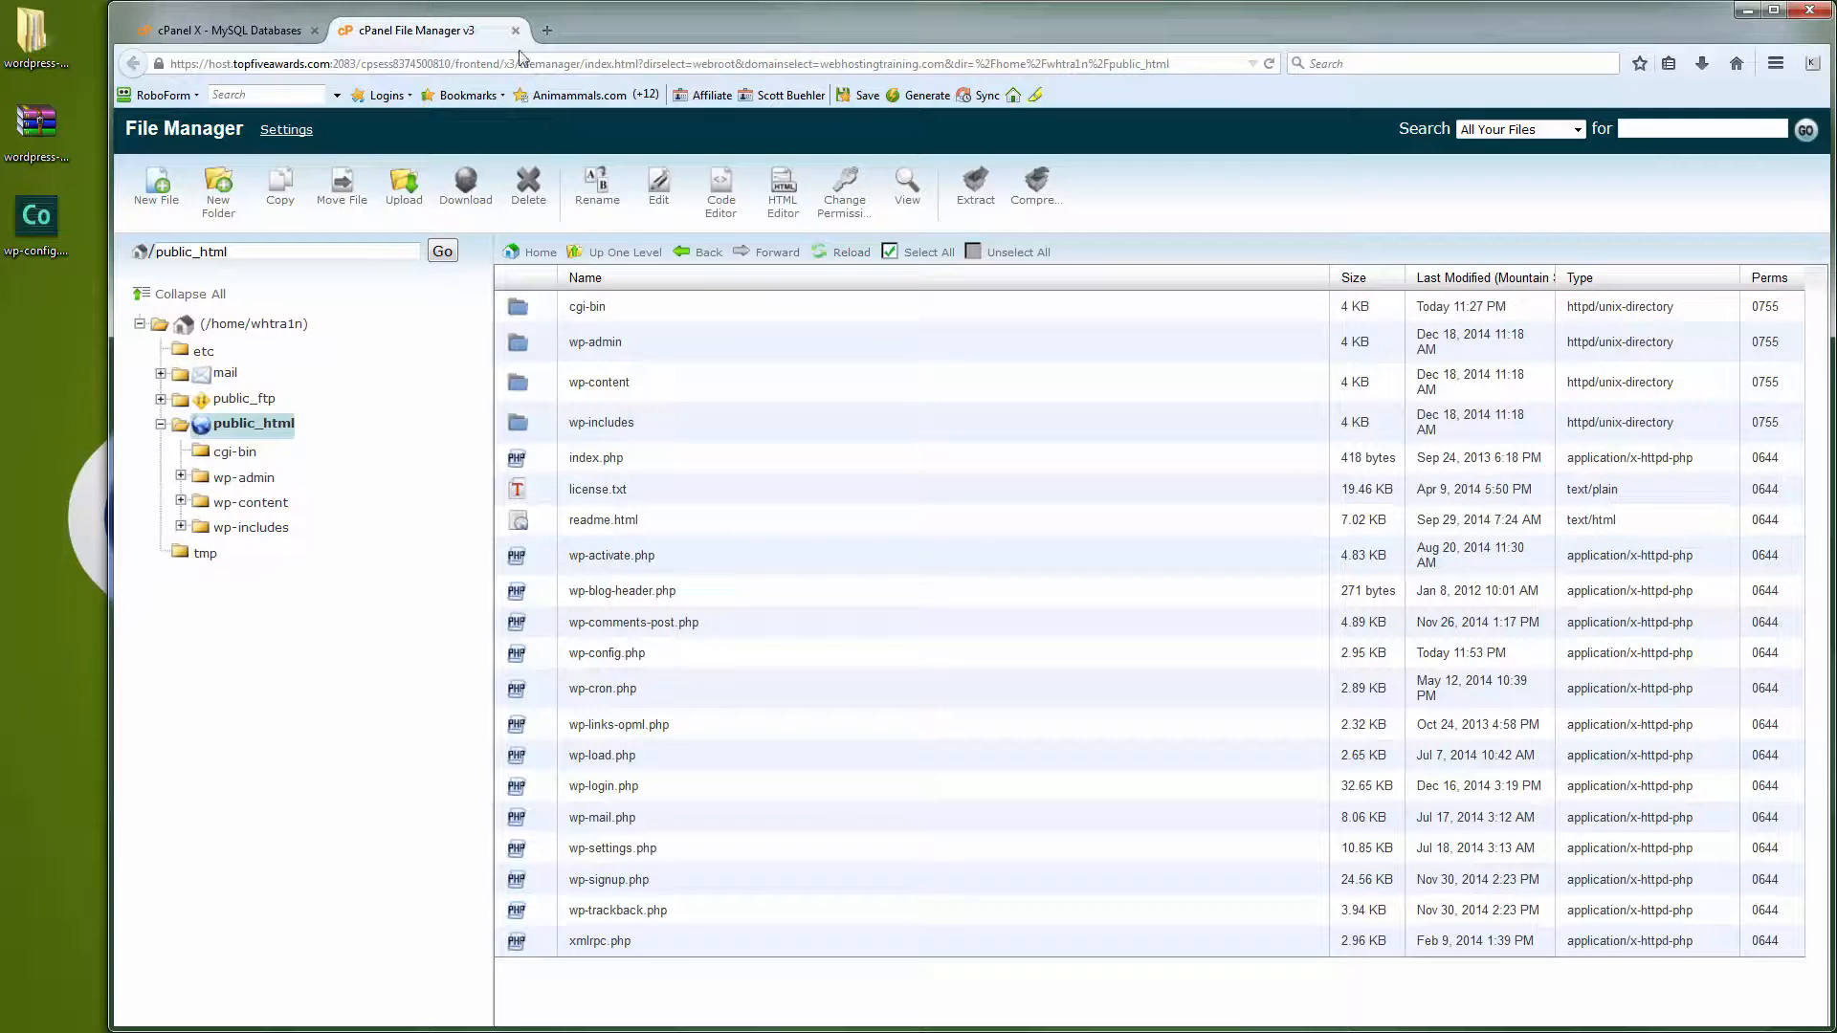
Open the webhostingtraining.com site in a new browser tab to start the WordPress installer
{"action": "left_click", "coordinate": [547, 35]}
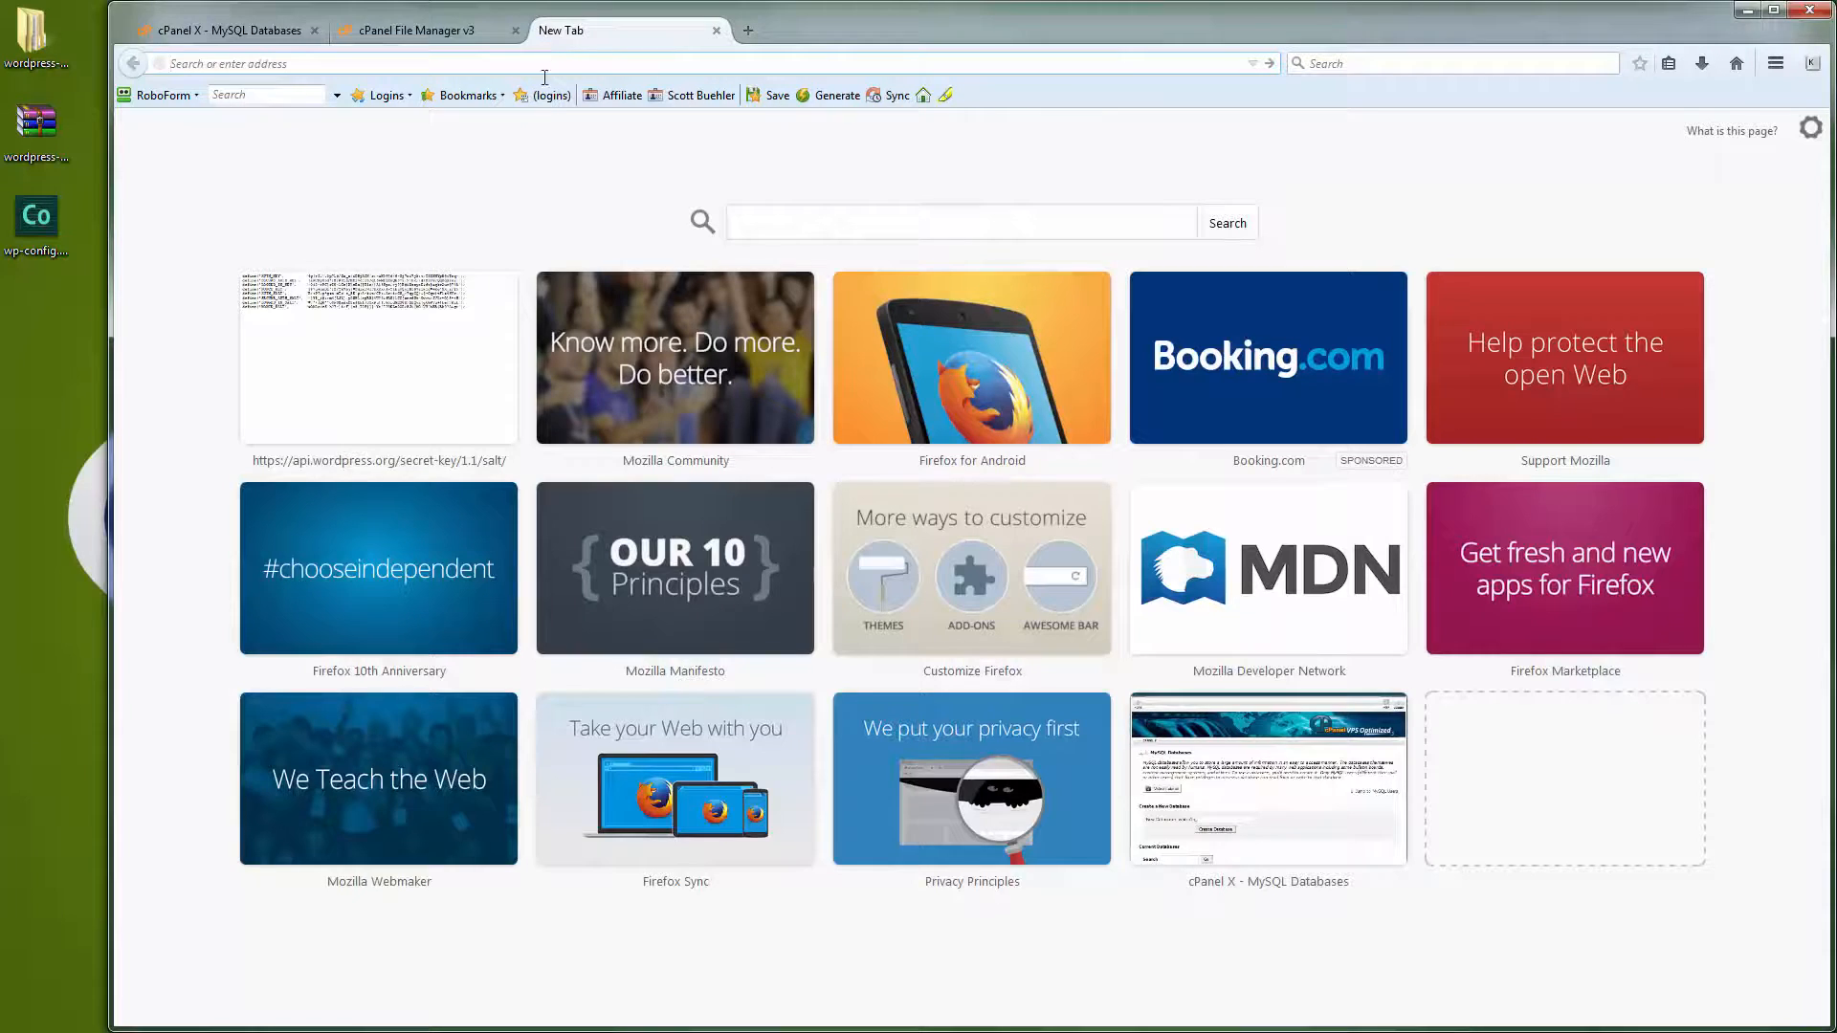
{"action": "type", "text": "webho"}
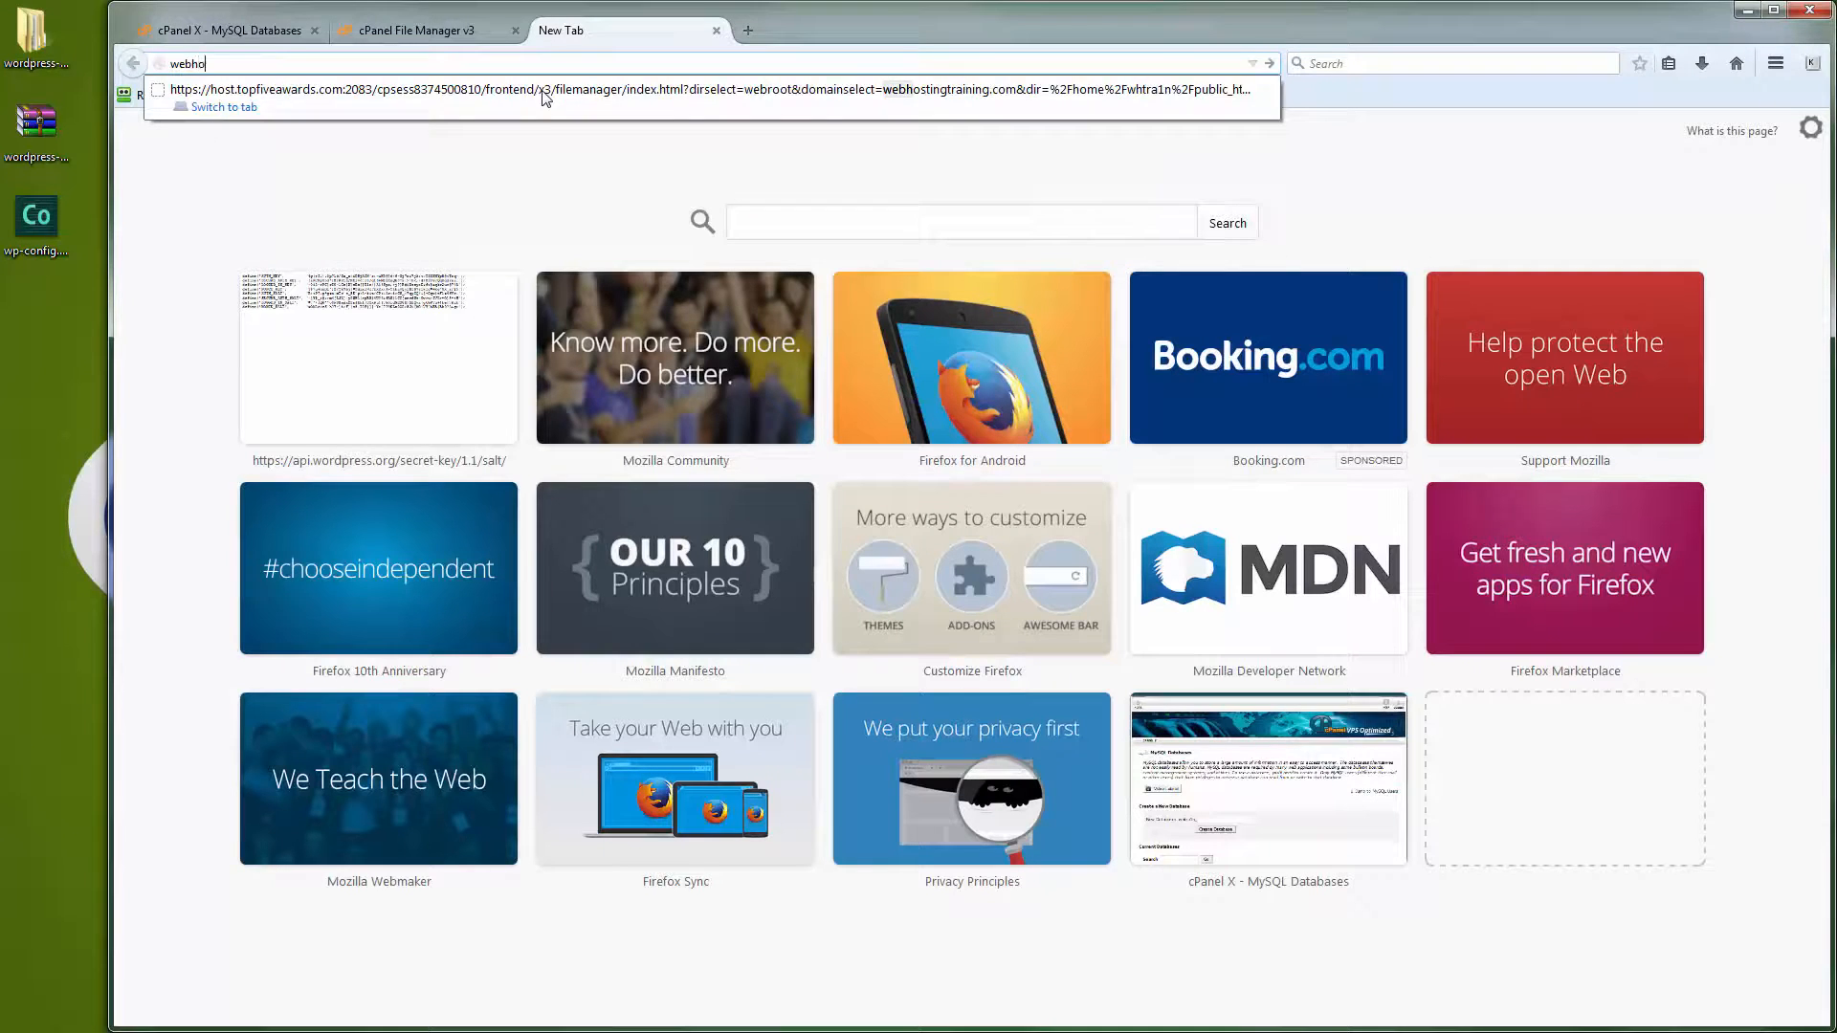
{"action": "type", "text": "stingtraining"}
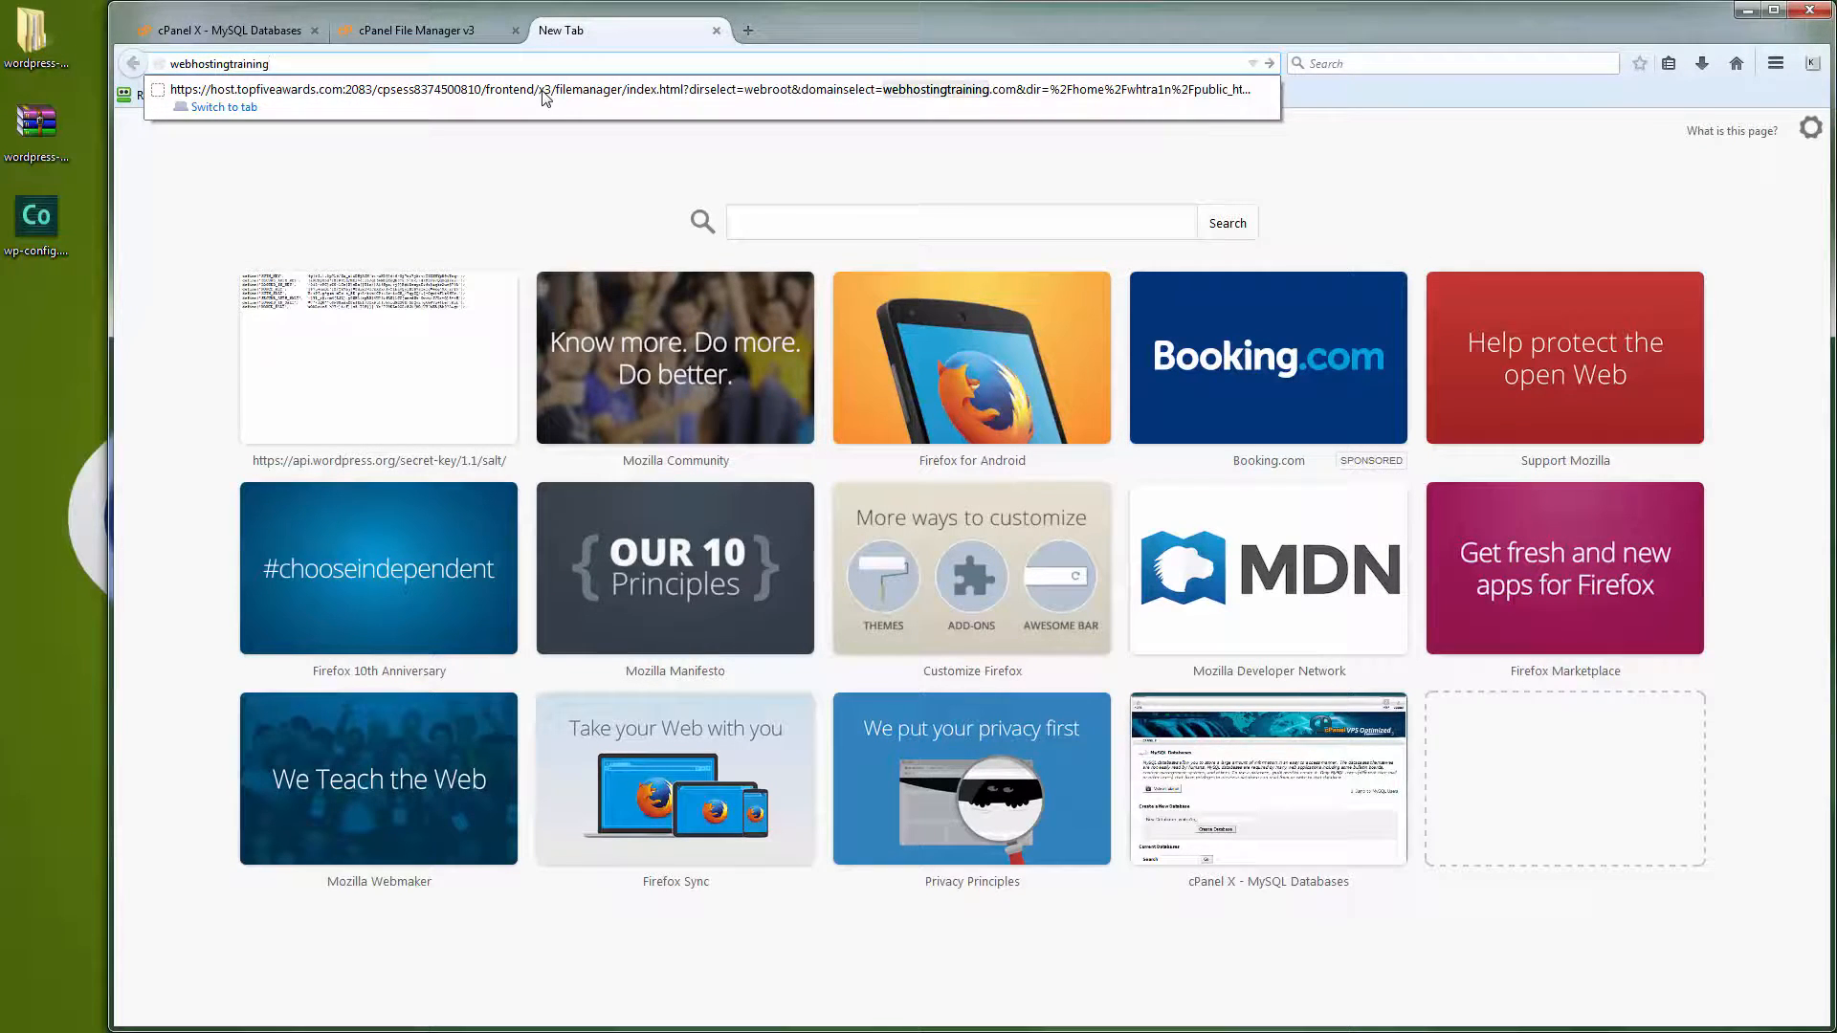
{"action": "key", "text": "Return"}
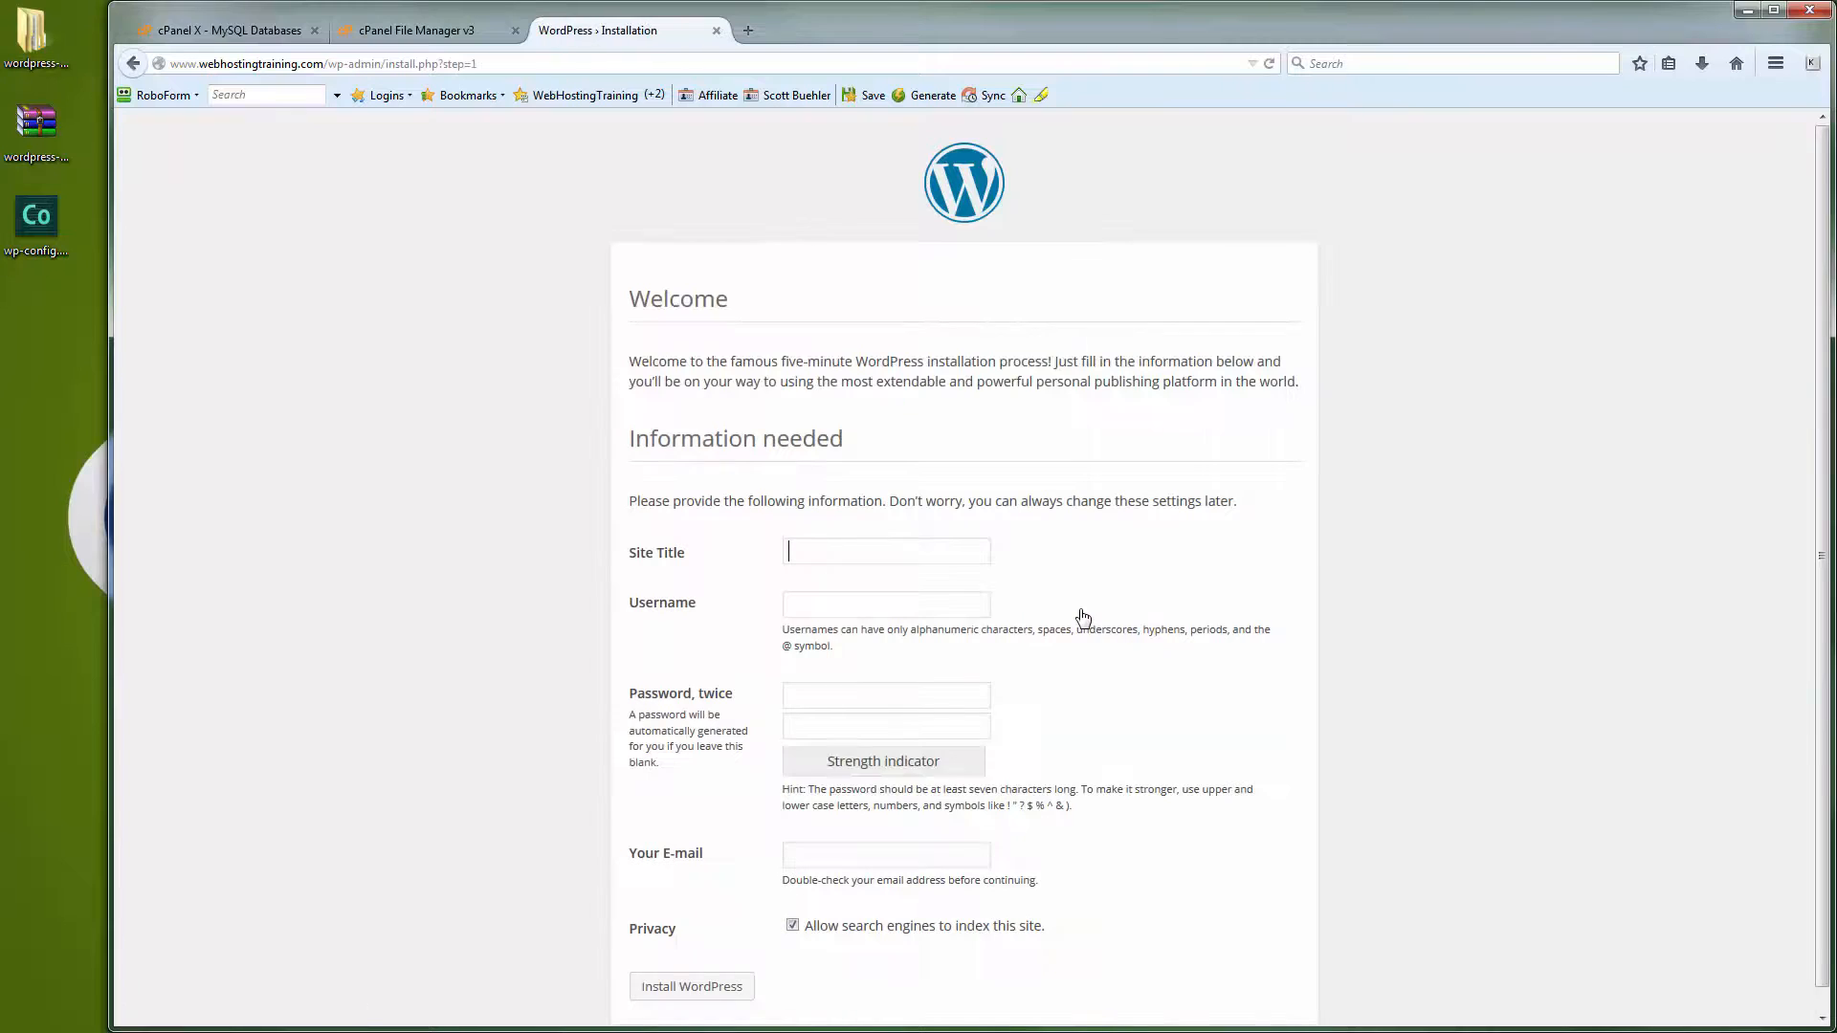
Set the site title to Web Hosting Training and enter the administrator's username in the installation form
{"action": "scroll", "coordinate": [1083, 617], "scroll_direction": "down", "scroll_amount": 1}
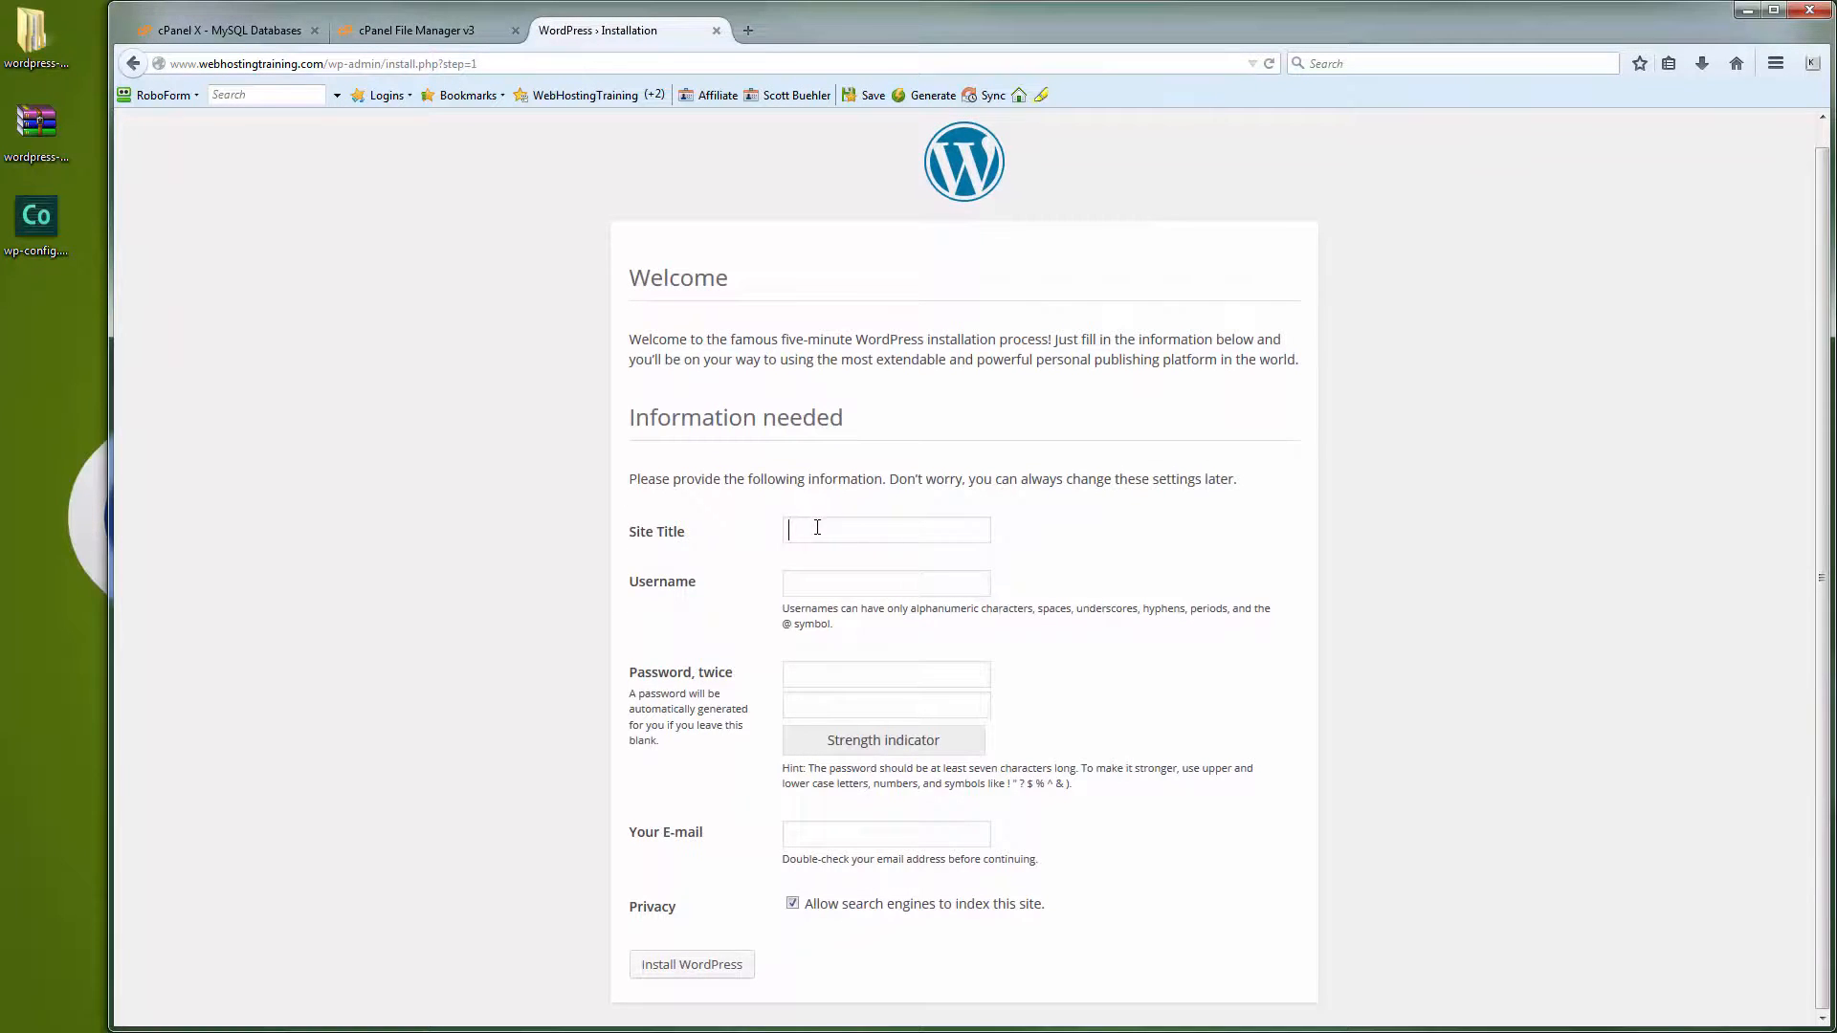
{"action": "type", "text": "Web Hosting Training"}
{"action": "key", "text": "Tab"}
{"action": "type", "text": "scott"}
{"action": "key", "text": "Tab"}
Generate a new 16-character password with RoboForm and paste it into both password fields of the installation form
{"action": "key", "text": "ctrl+v"}
{"action": "left_click", "coordinate": [926, 96]}
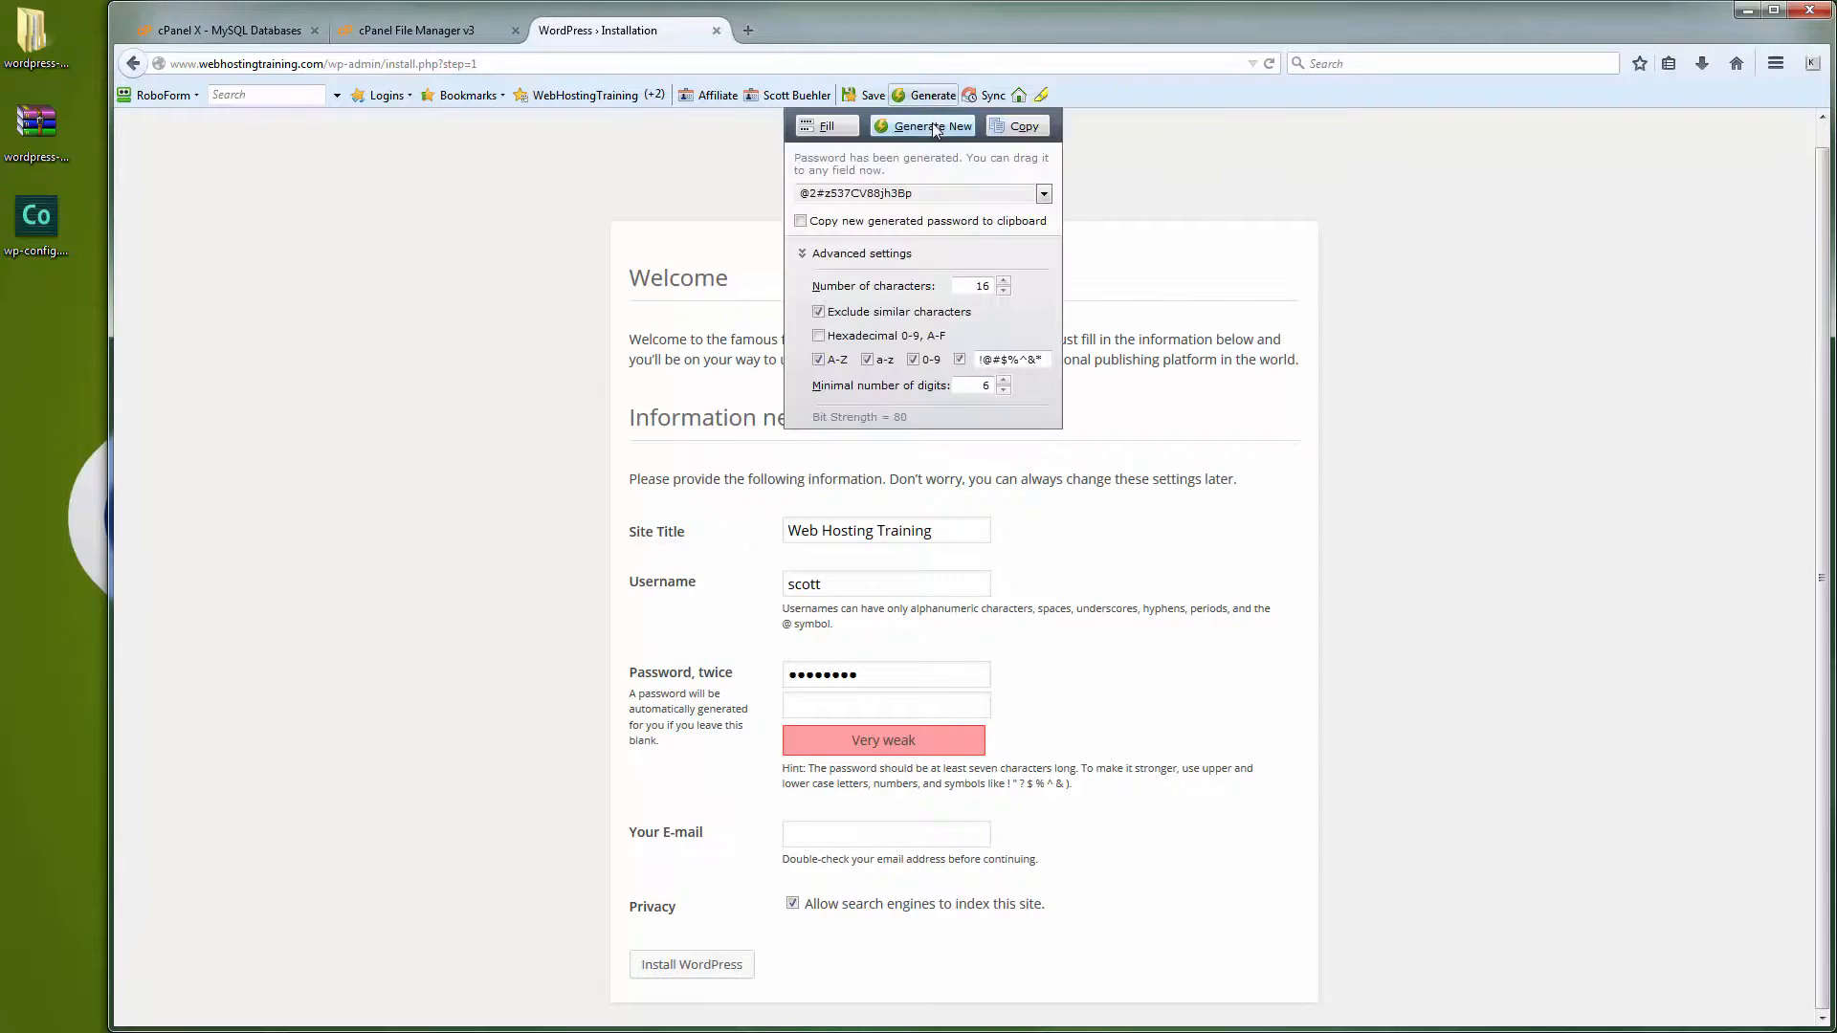
{"action": "left_click", "coordinate": [934, 128]}
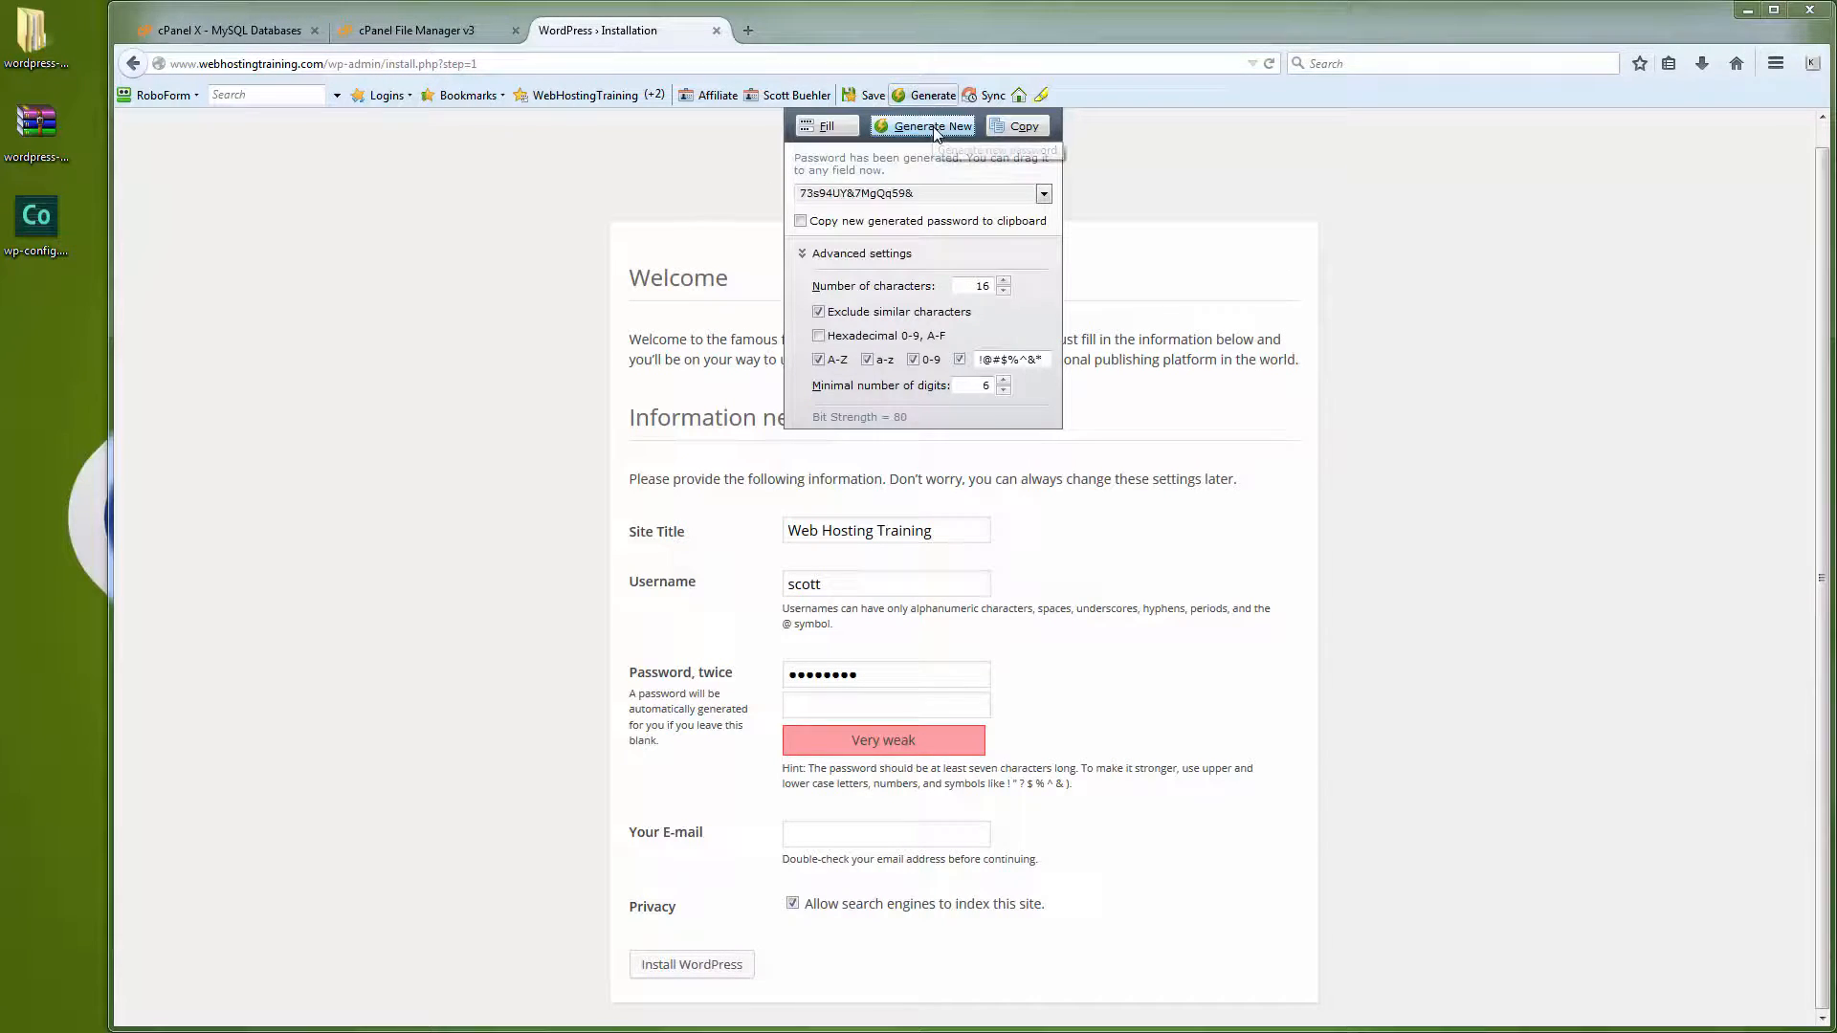
{"action": "left_click", "coordinate": [1014, 126]}
{"action": "left_click_drag", "start_coordinate": [886, 676], "coordinate": [779, 676]}
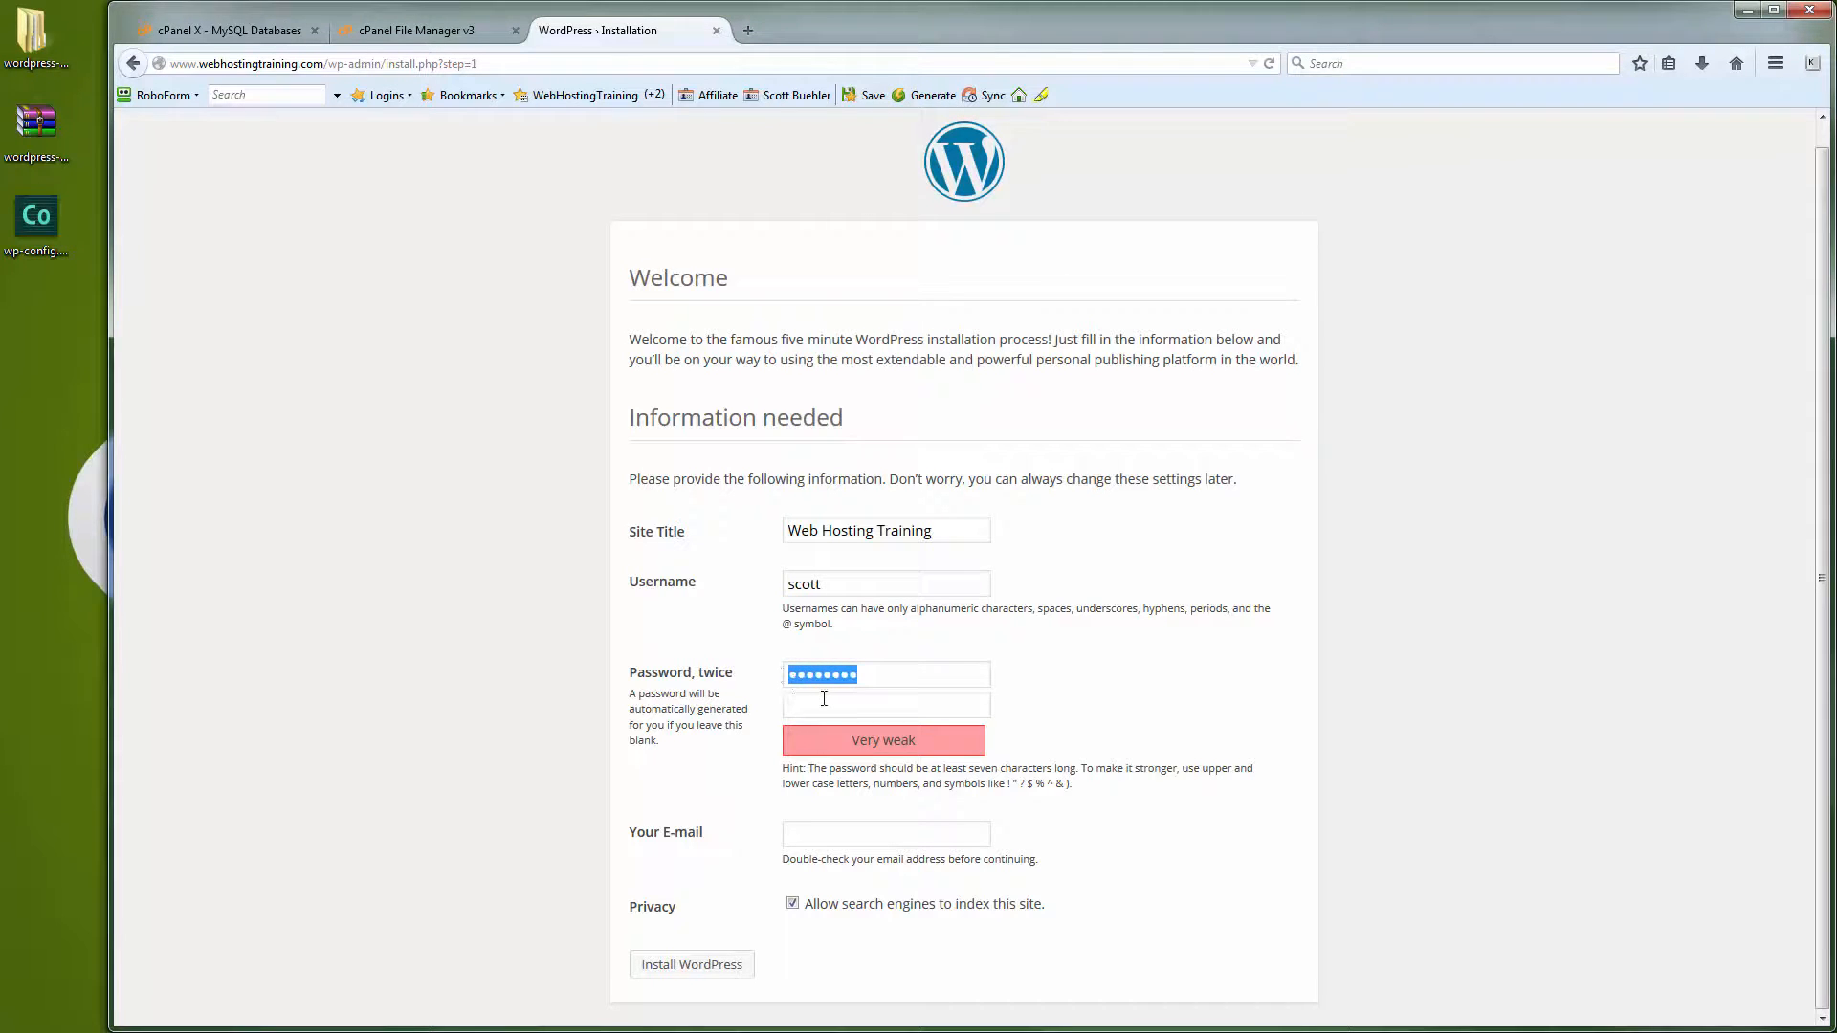
{"action": "key", "text": "ctrl+v"}
{"action": "key", "text": "ctrl+v"}
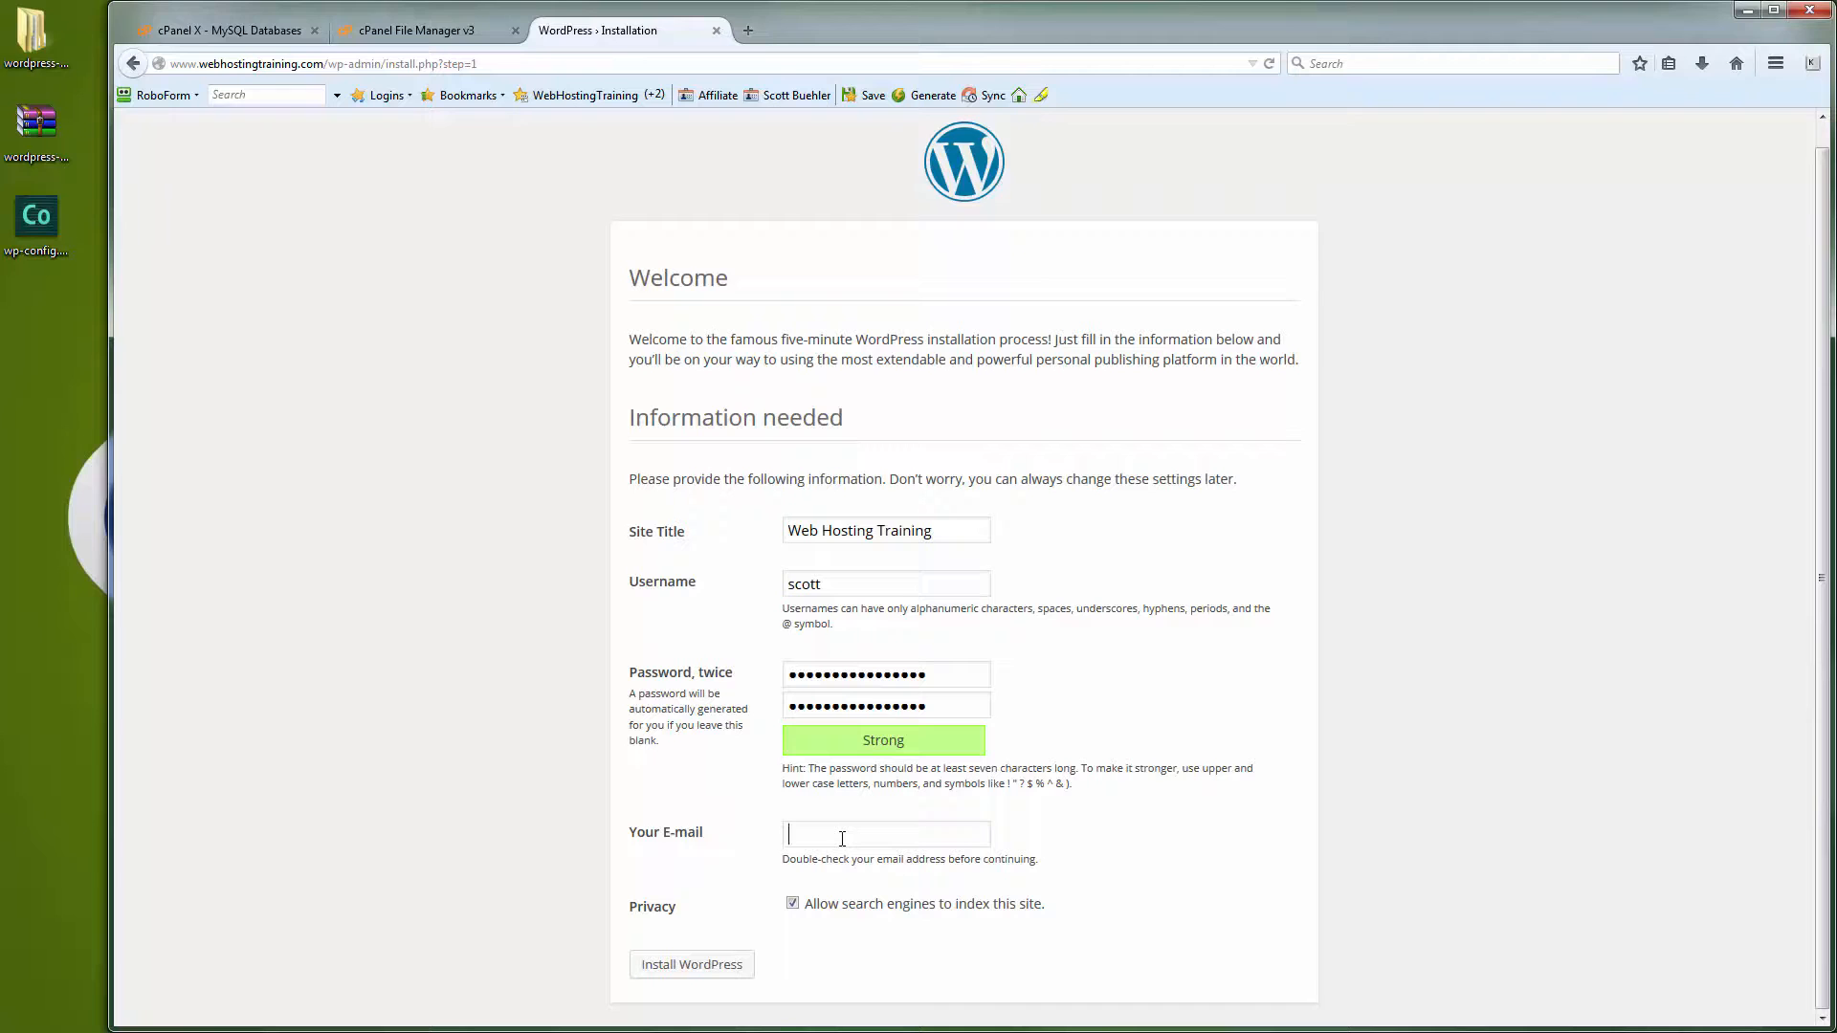
Fill in the administrator's e-mail address, run the WordPress installation, and dismiss the offer to save the account
{"action": "left_click", "coordinate": [842, 839]}
{"action": "key", "text": "ctrl+v"}
{"action": "left_click", "coordinate": [711, 968]}
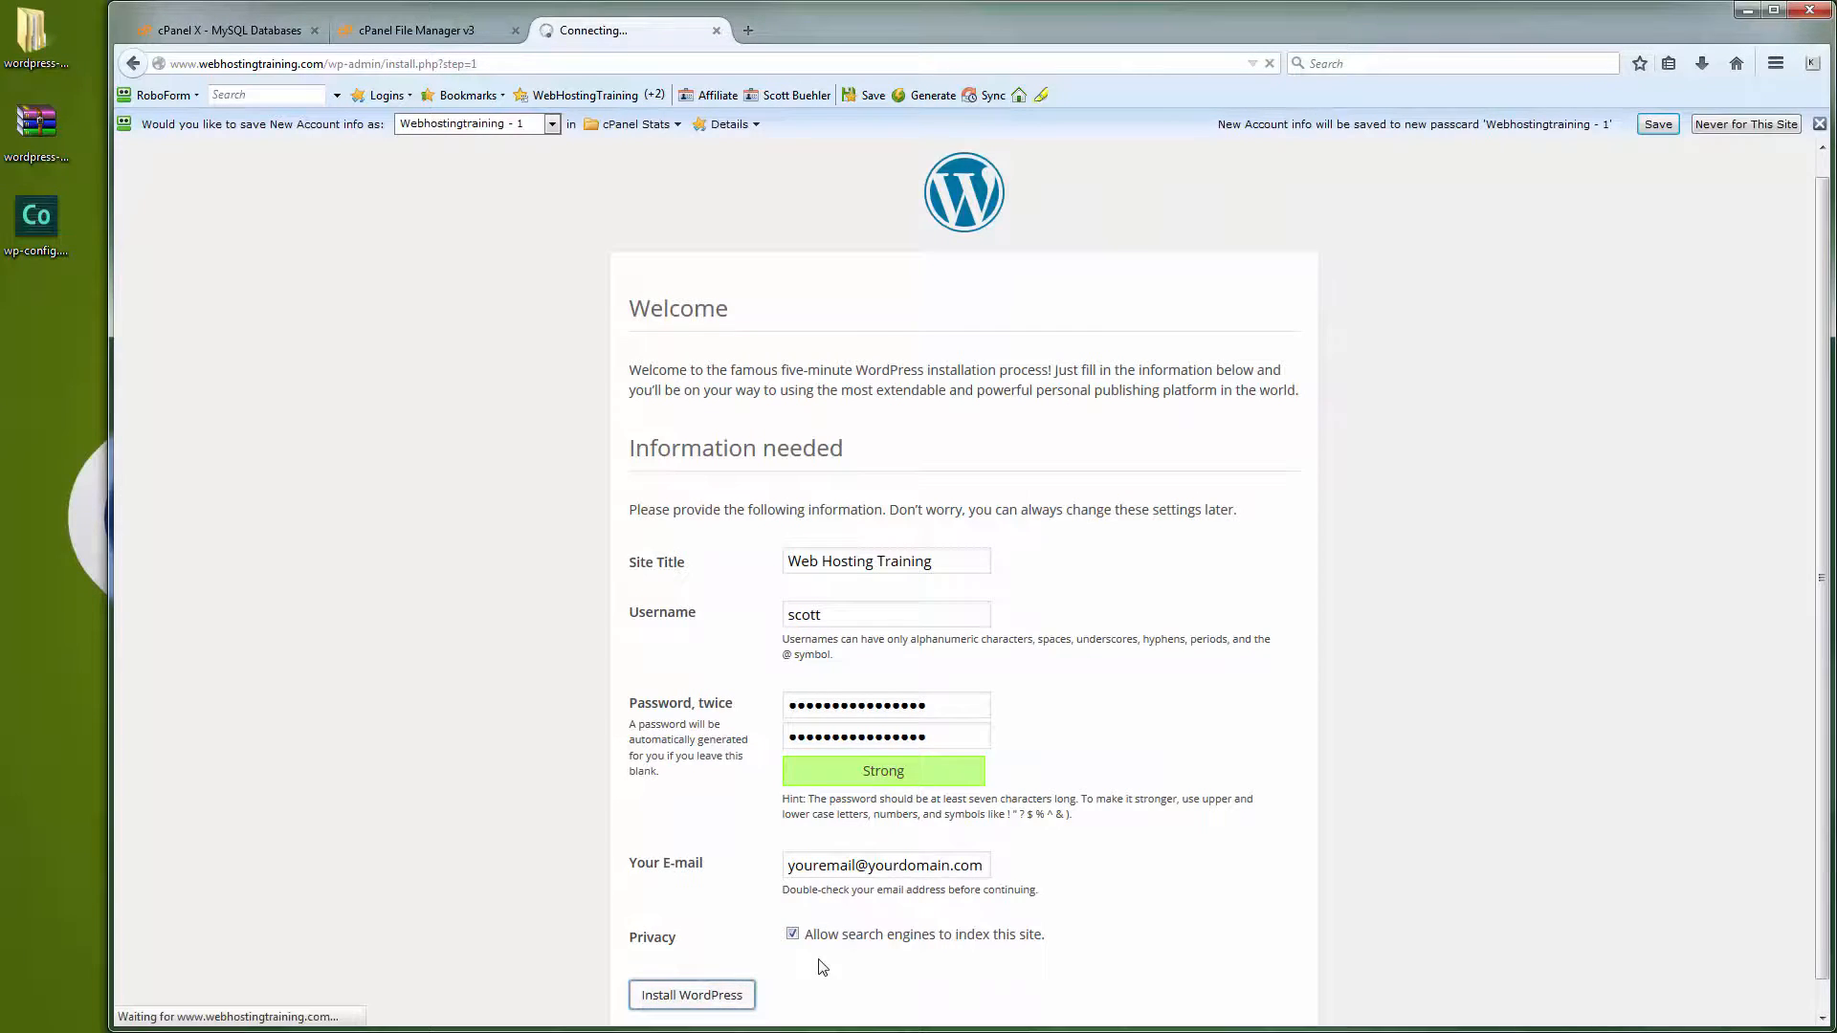
{"action": "left_click", "coordinate": [1820, 124]}
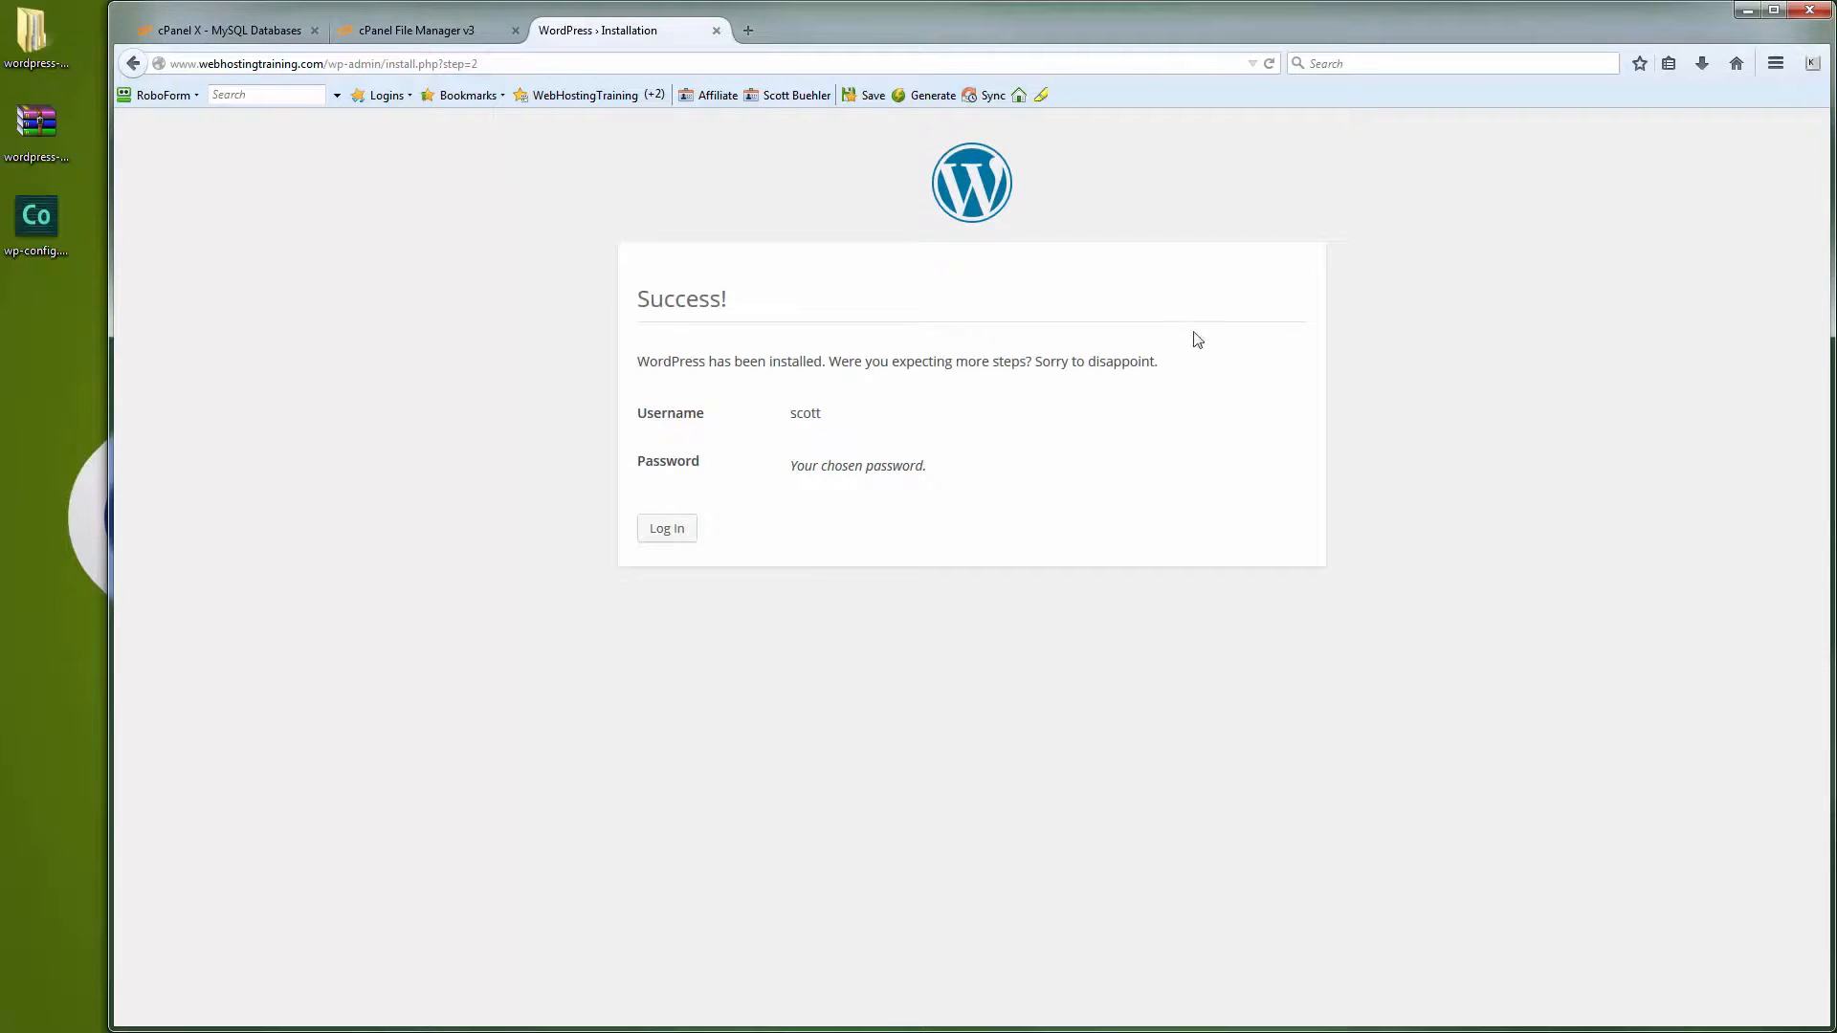
Log in to the WordPress dashboard with the administrator's username and password, with Remember Me enabled
{"action": "left_click", "coordinate": [686, 530]}
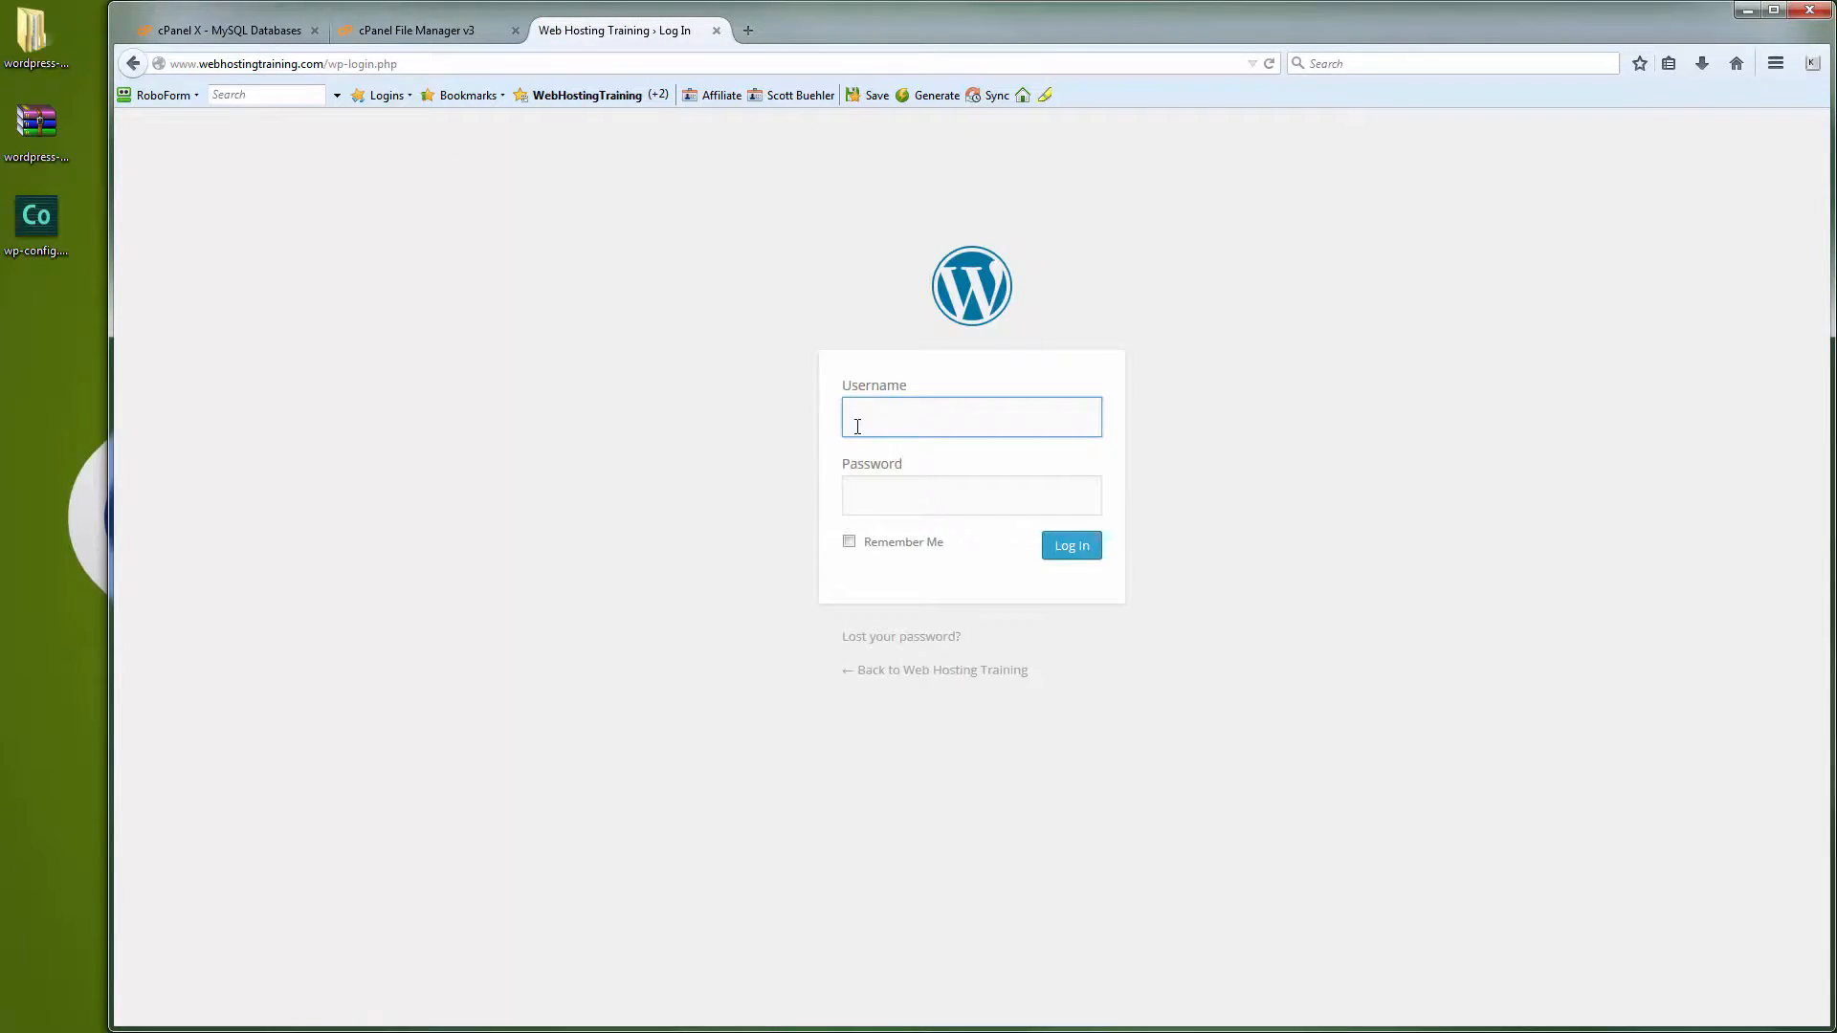
{"action": "type", "text": "scott"}
{"action": "key", "text": "Tab"}
{"action": "key", "text": "ctrl+v"}
{"action": "left_click", "coordinate": [848, 541]}
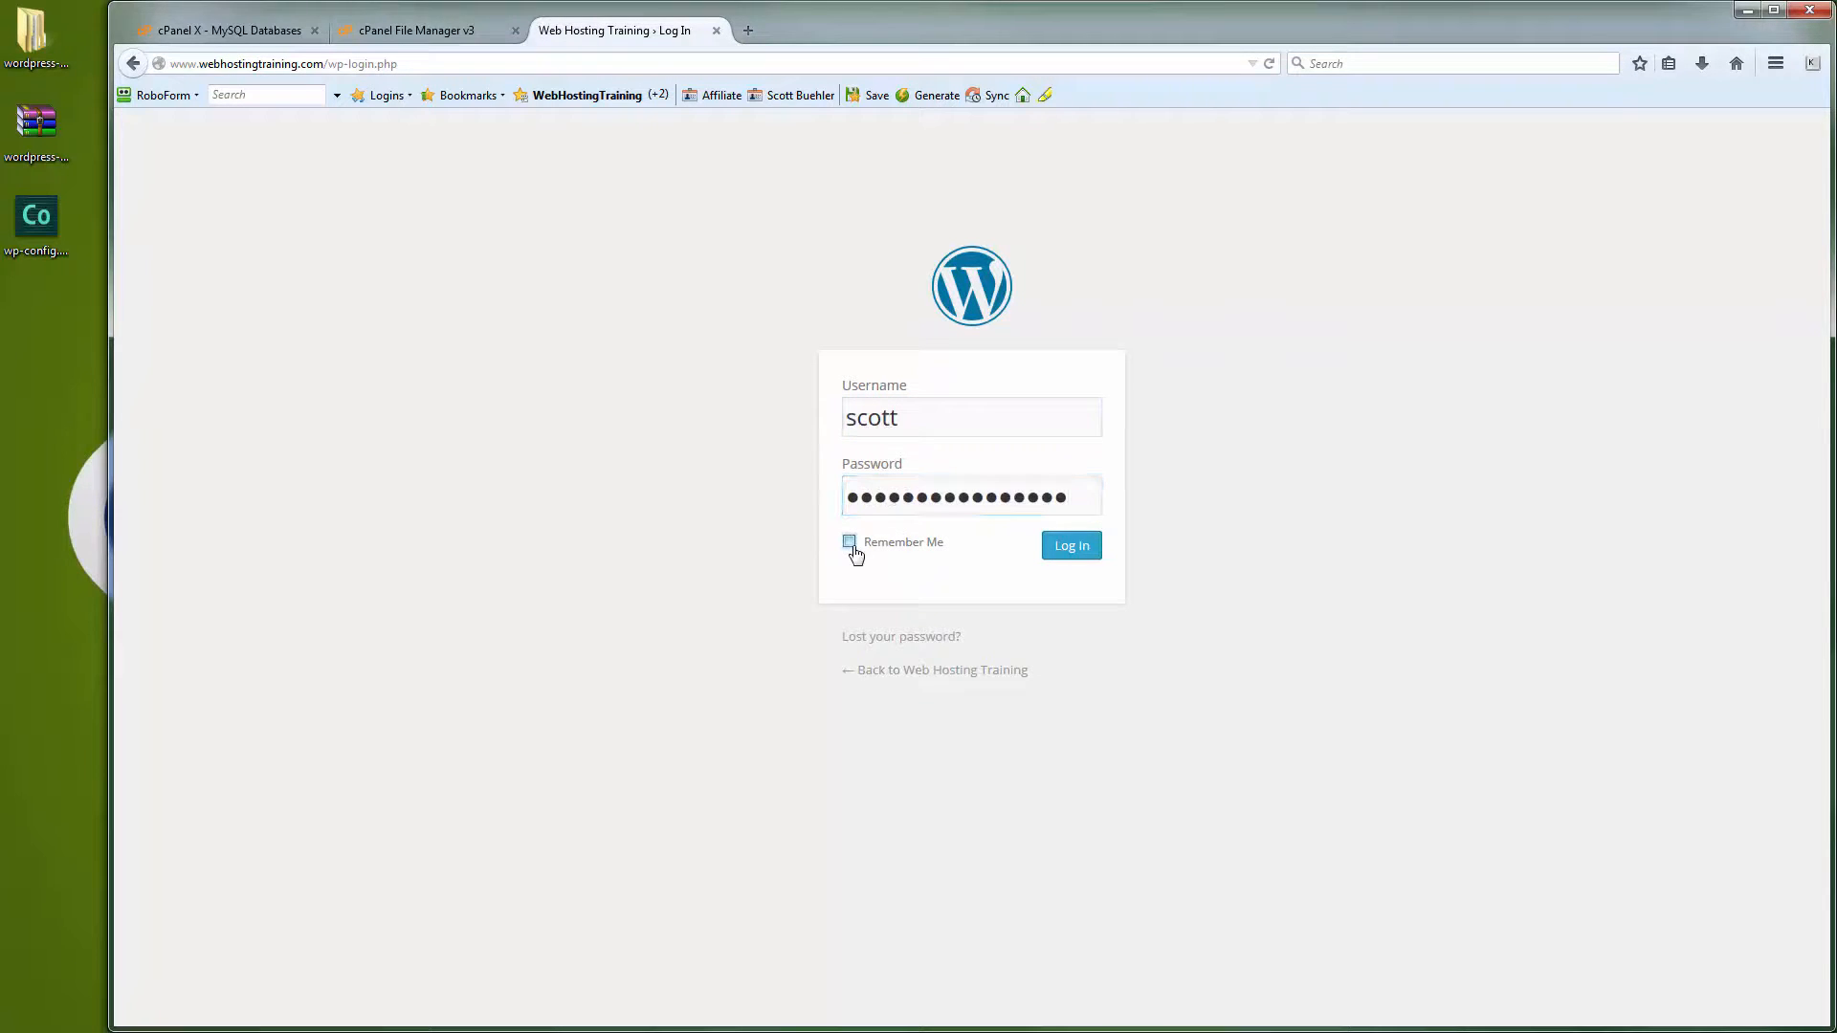
{"action": "left_click", "coordinate": [1073, 551]}
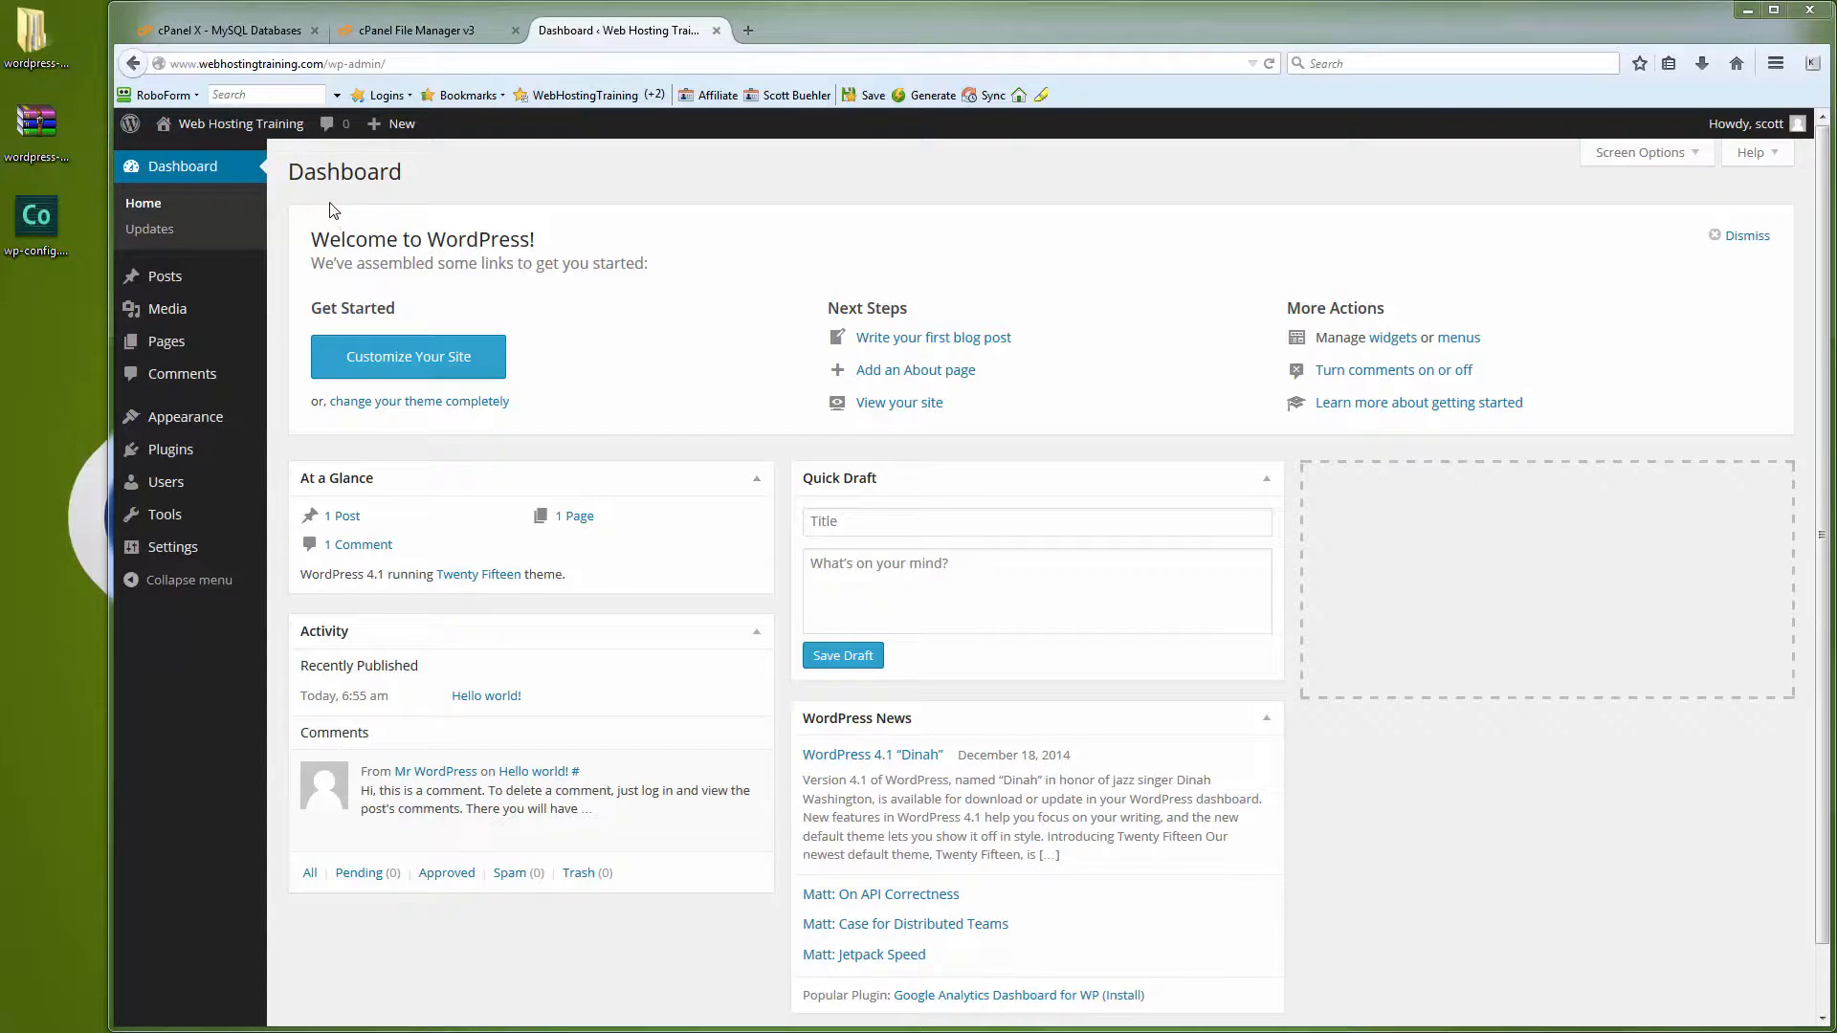
Visit the public Web Hosting Training site from the dashboard
{"action": "mouse_move", "coordinate": [247, 132]}
{"action": "left_click", "coordinate": [188, 159]}
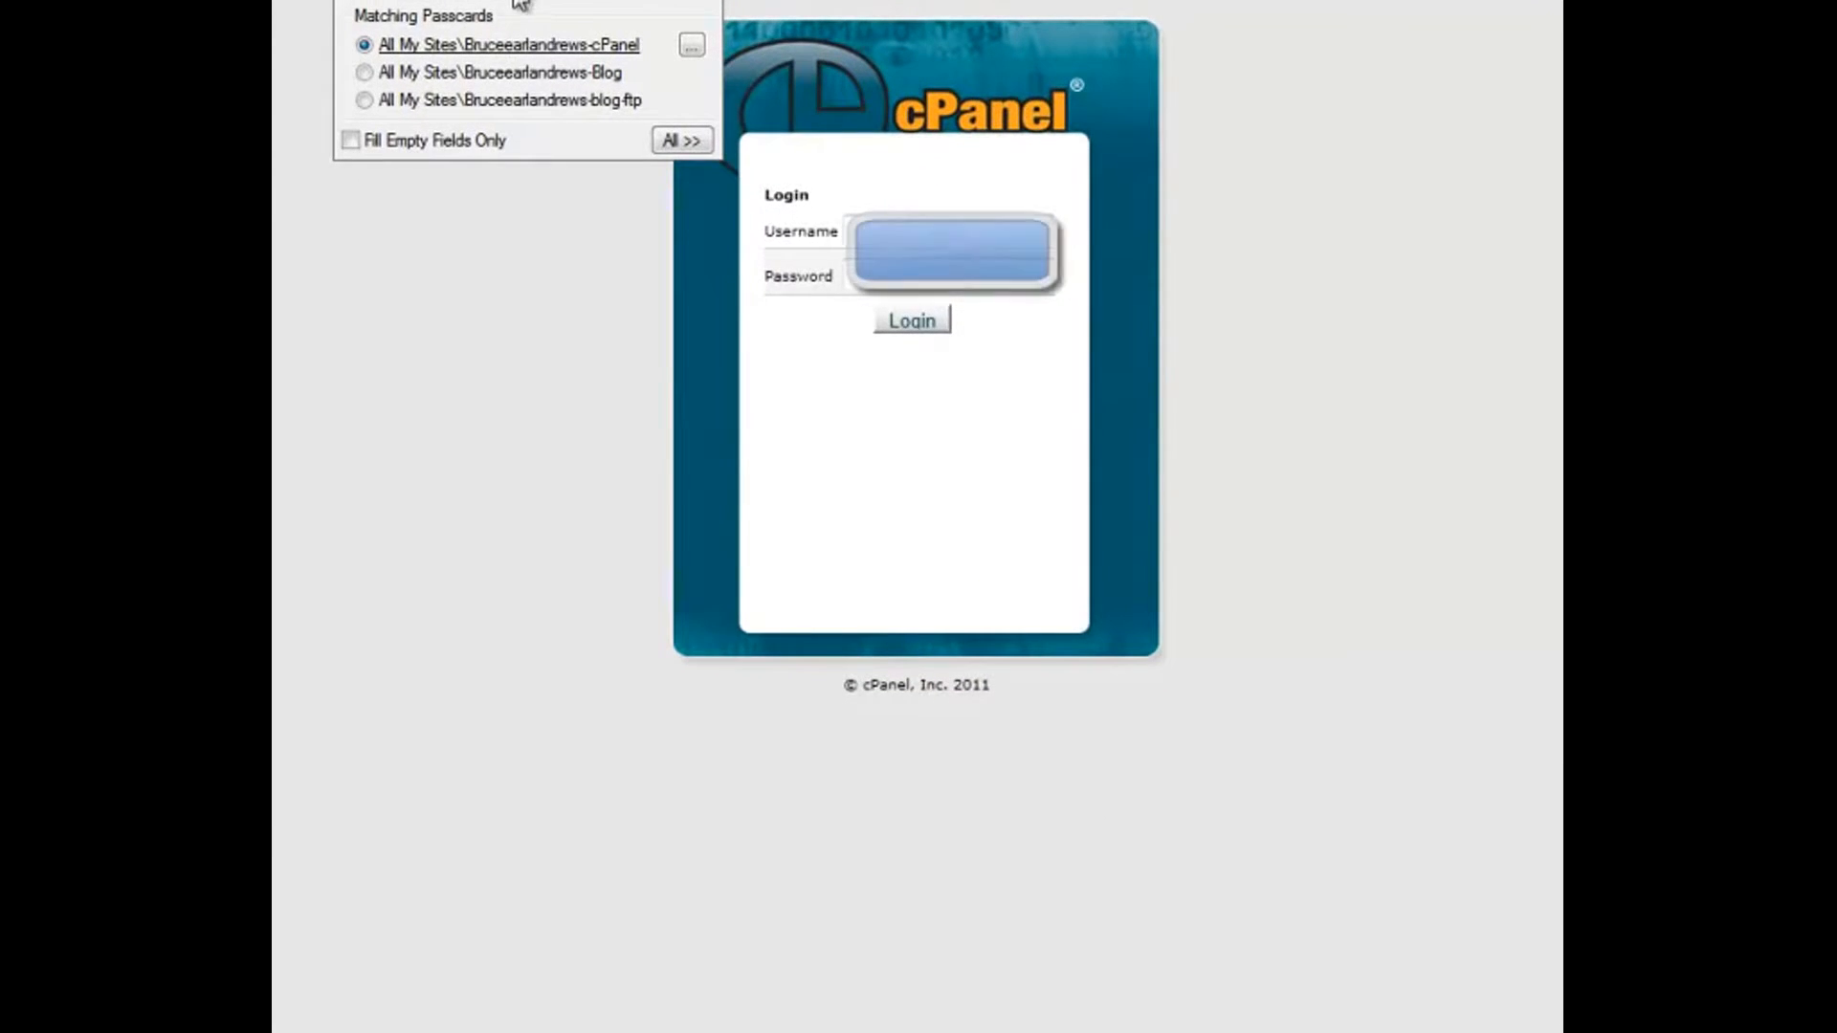
Log in to cPanel by filling the username and password from the saved cPanel passcard, and open phpMyAdmin
{"action": "left_click", "coordinate": [515, 1]}
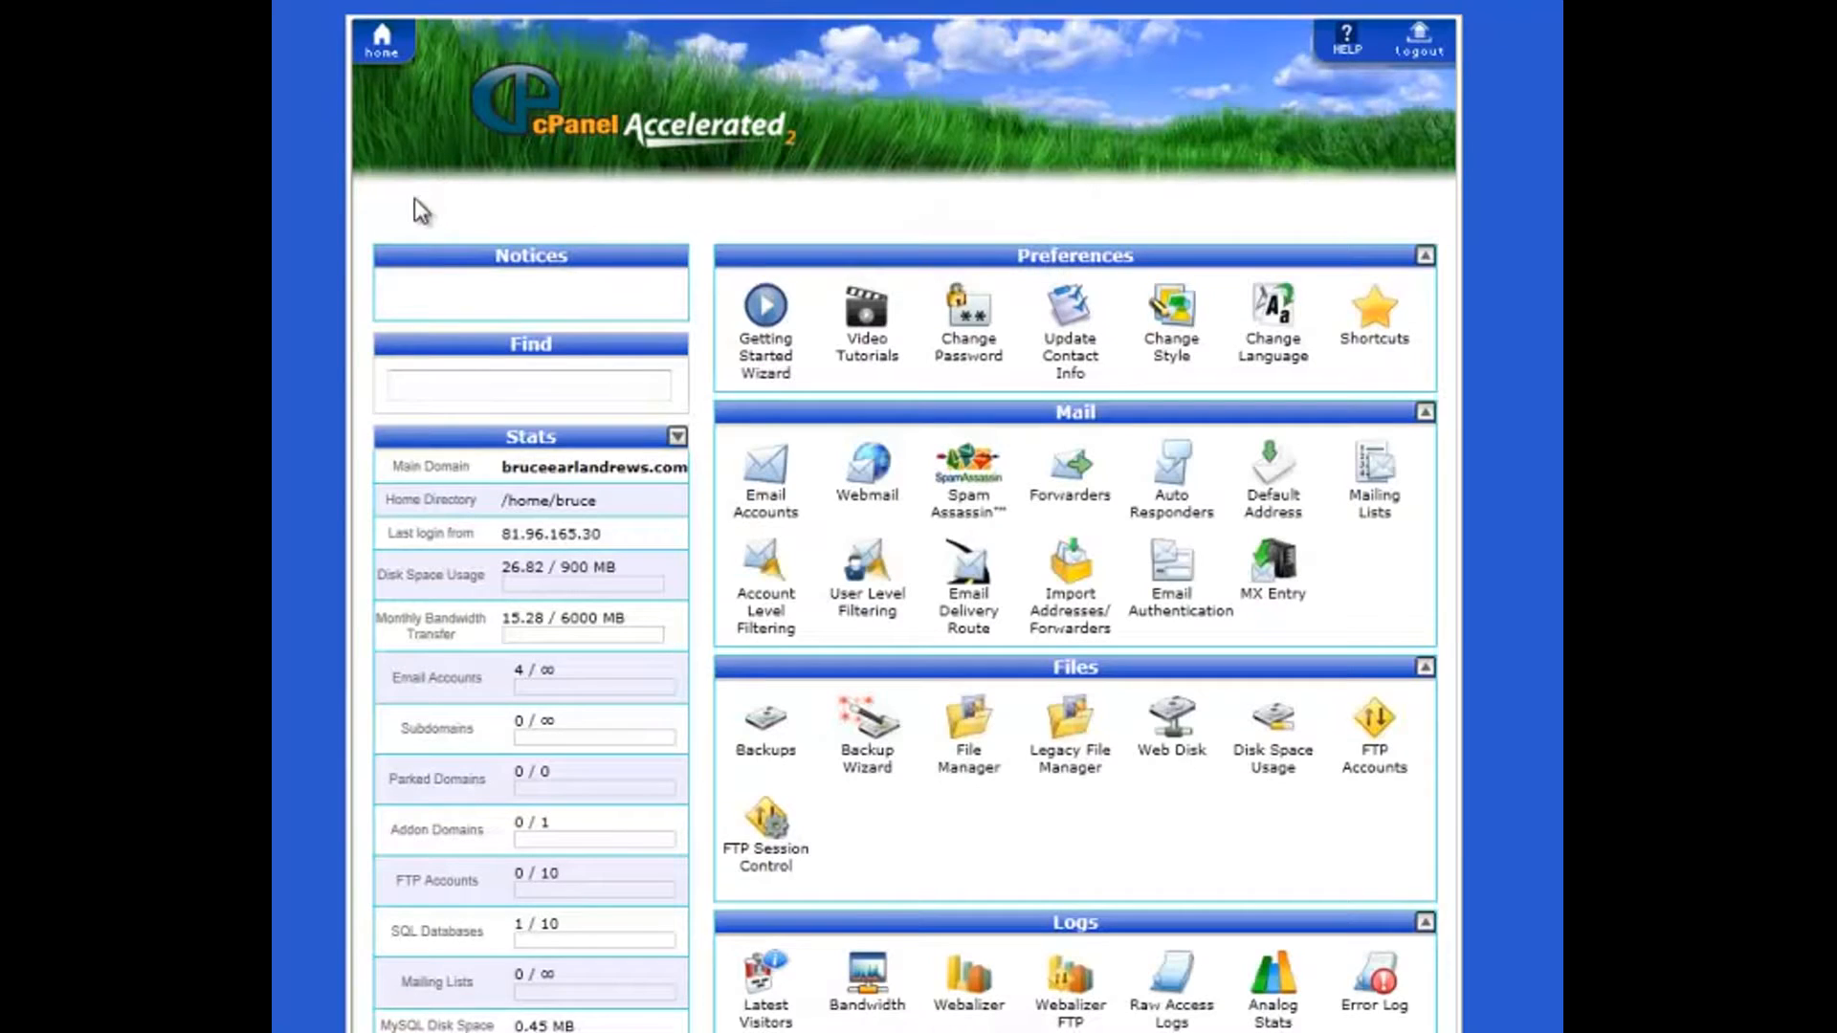
{"action": "scroll", "coordinate": [301, 258], "scroll_direction": "down", "scroll_amount": 10}
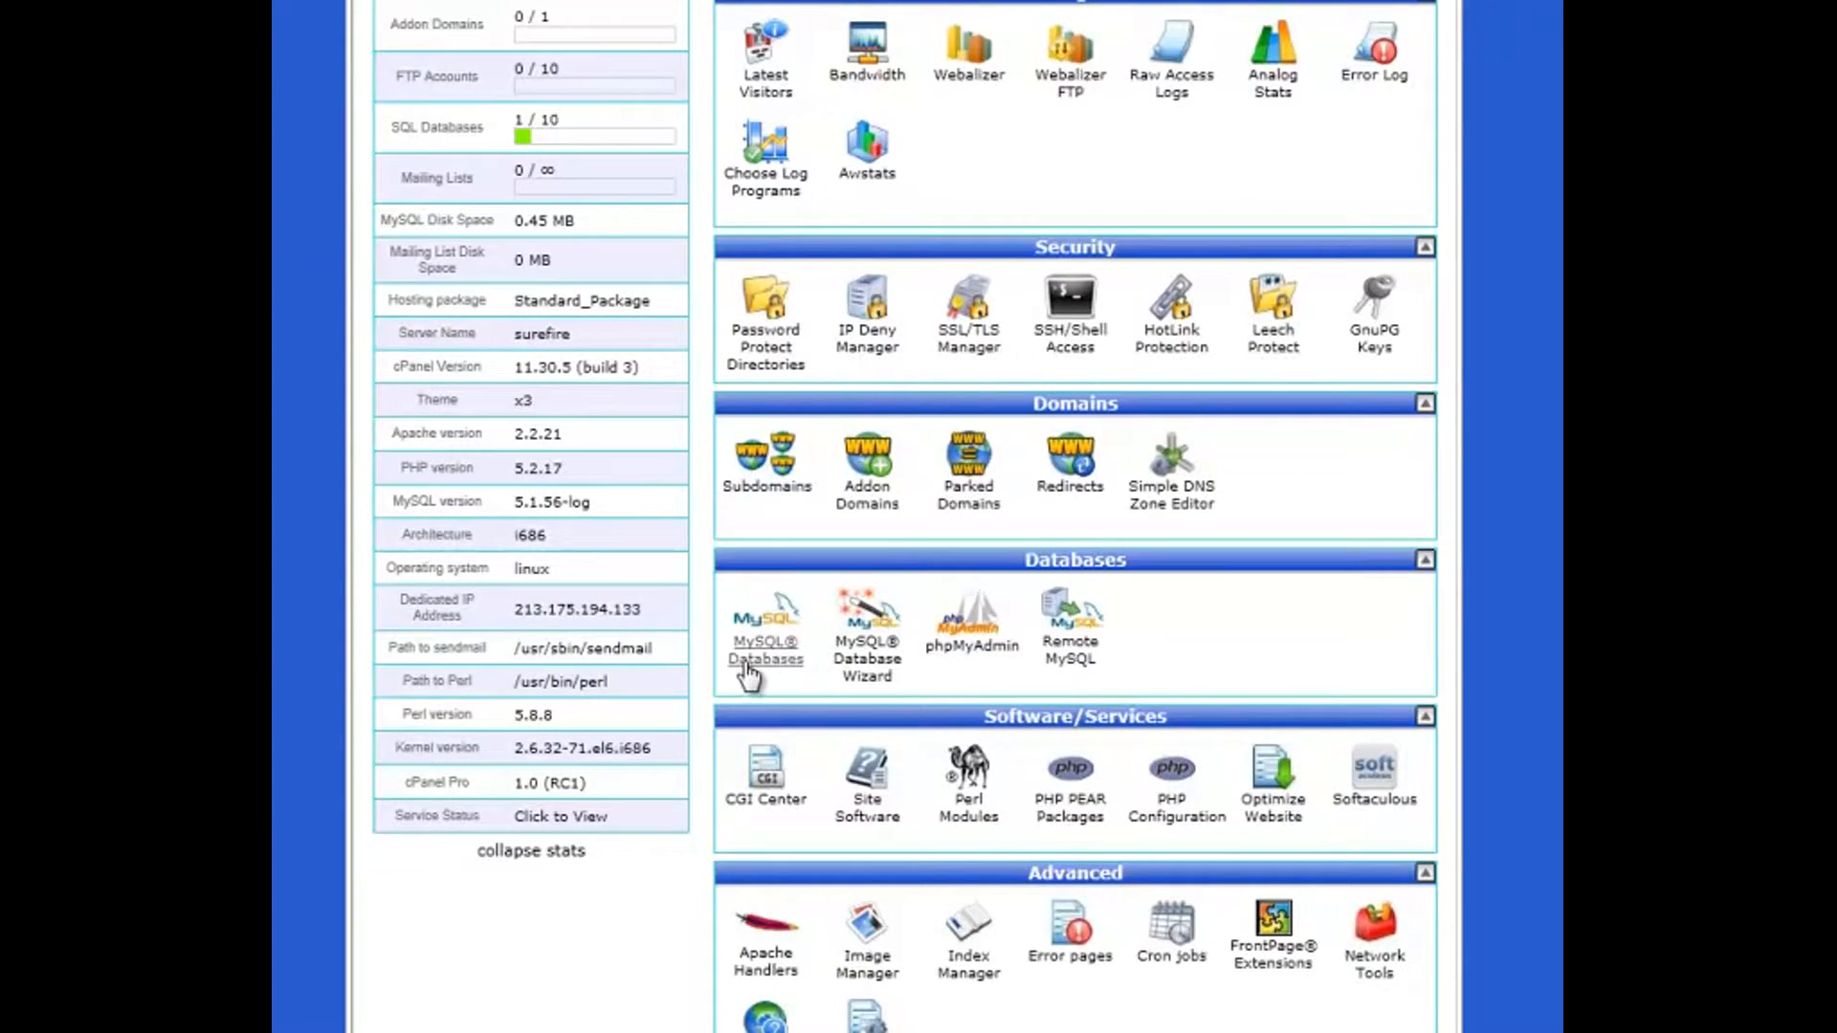
{"action": "left_click", "coordinate": [978, 655]}
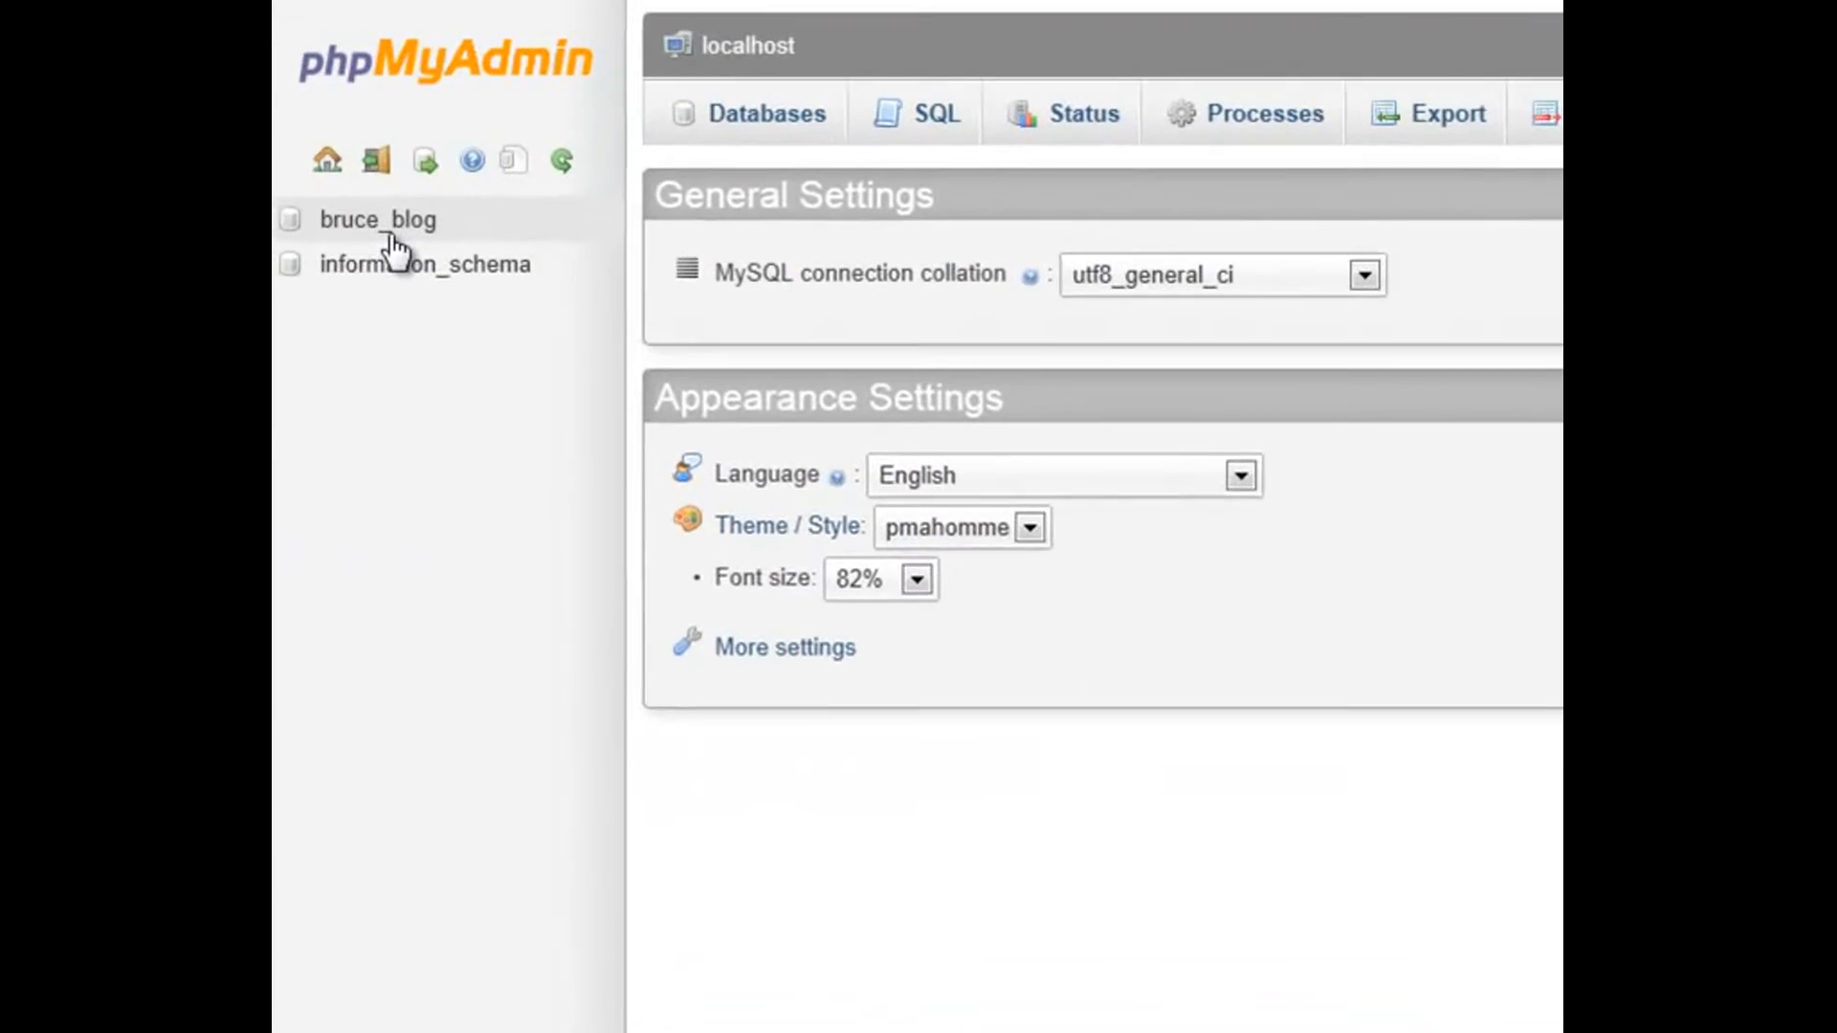
Open the wp_users table of the bruce_blog database and open its only user row for editing
{"action": "left_click", "coordinate": [393, 234]}
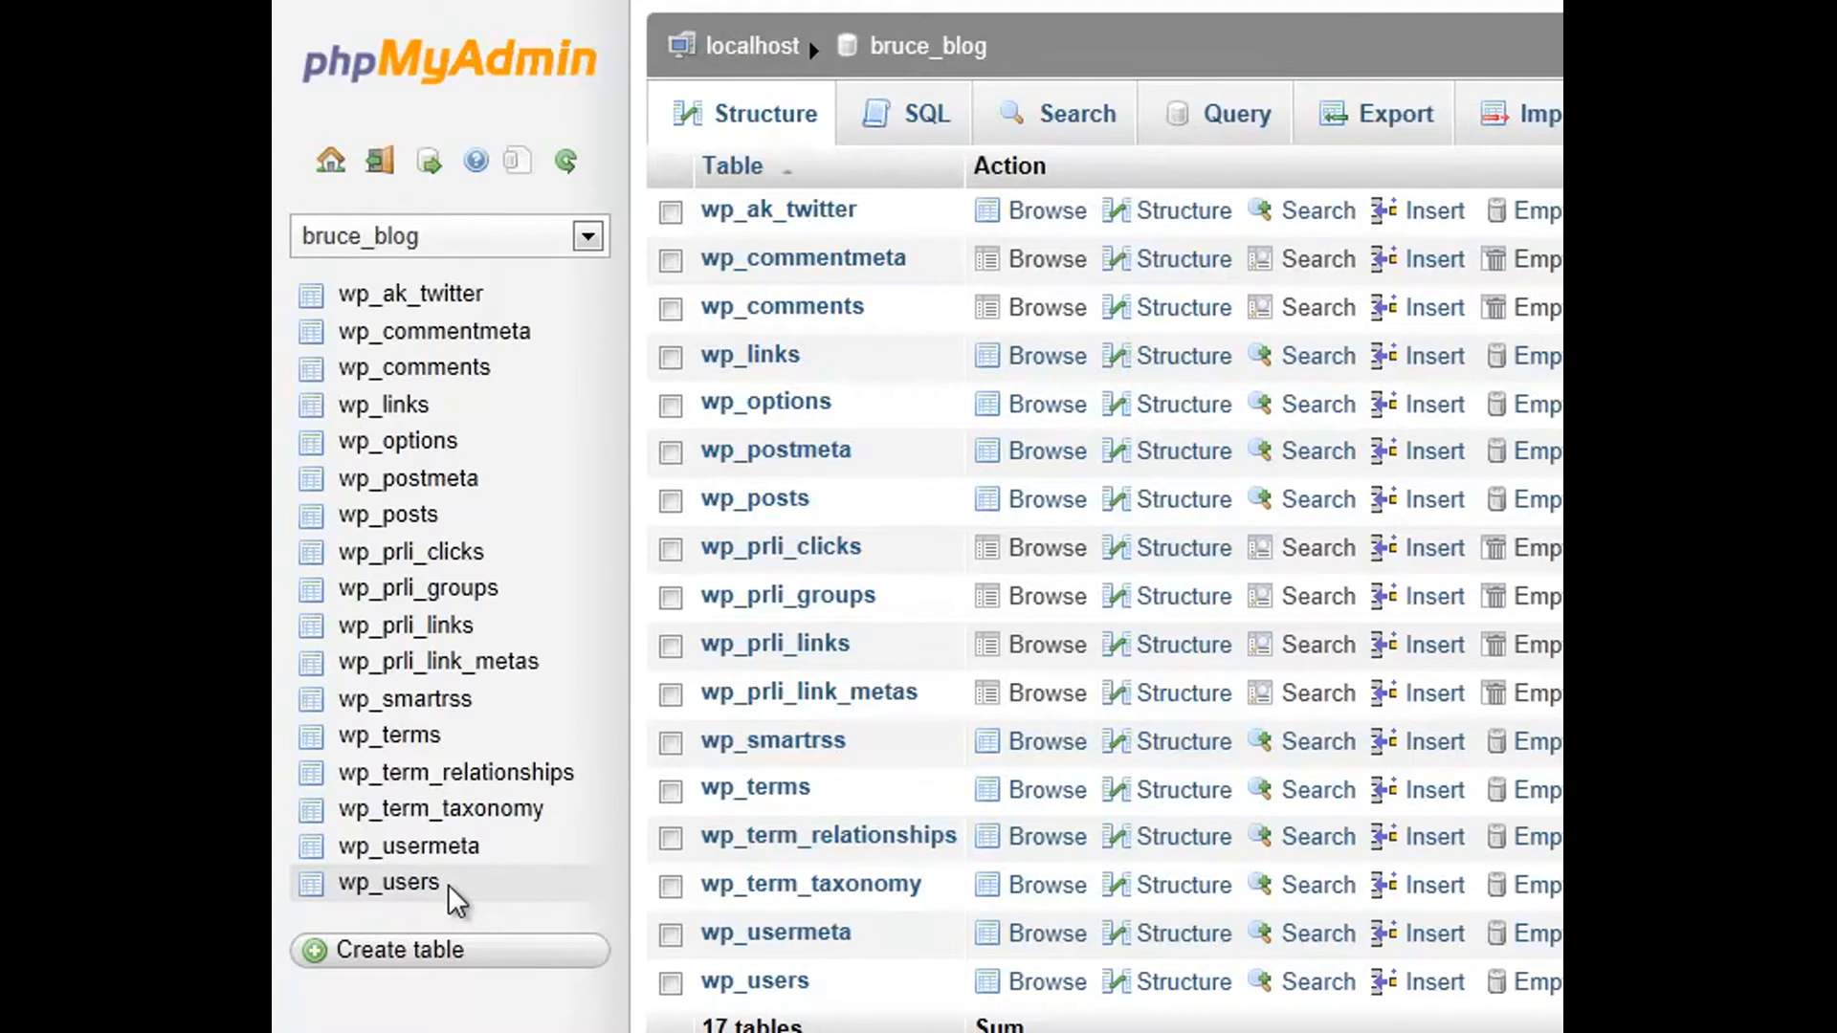
{"action": "left_click", "coordinate": [395, 885]}
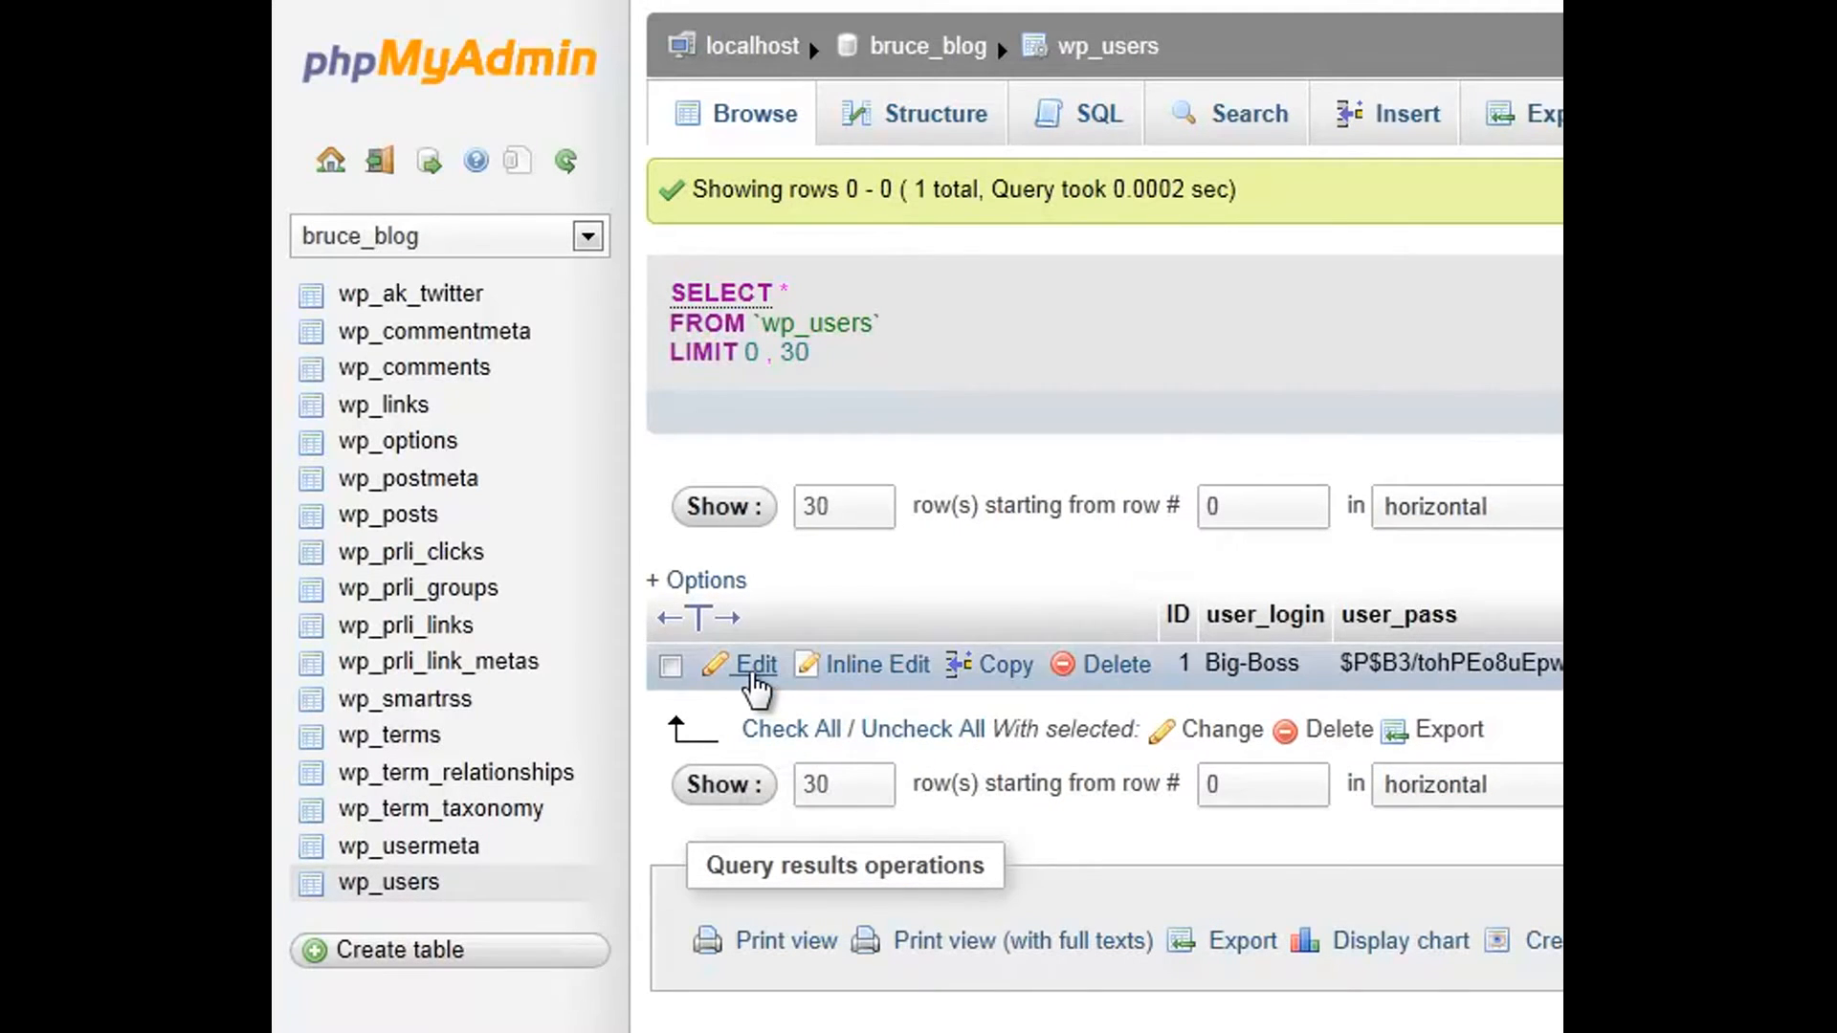
{"action": "left_click", "coordinate": [756, 665]}
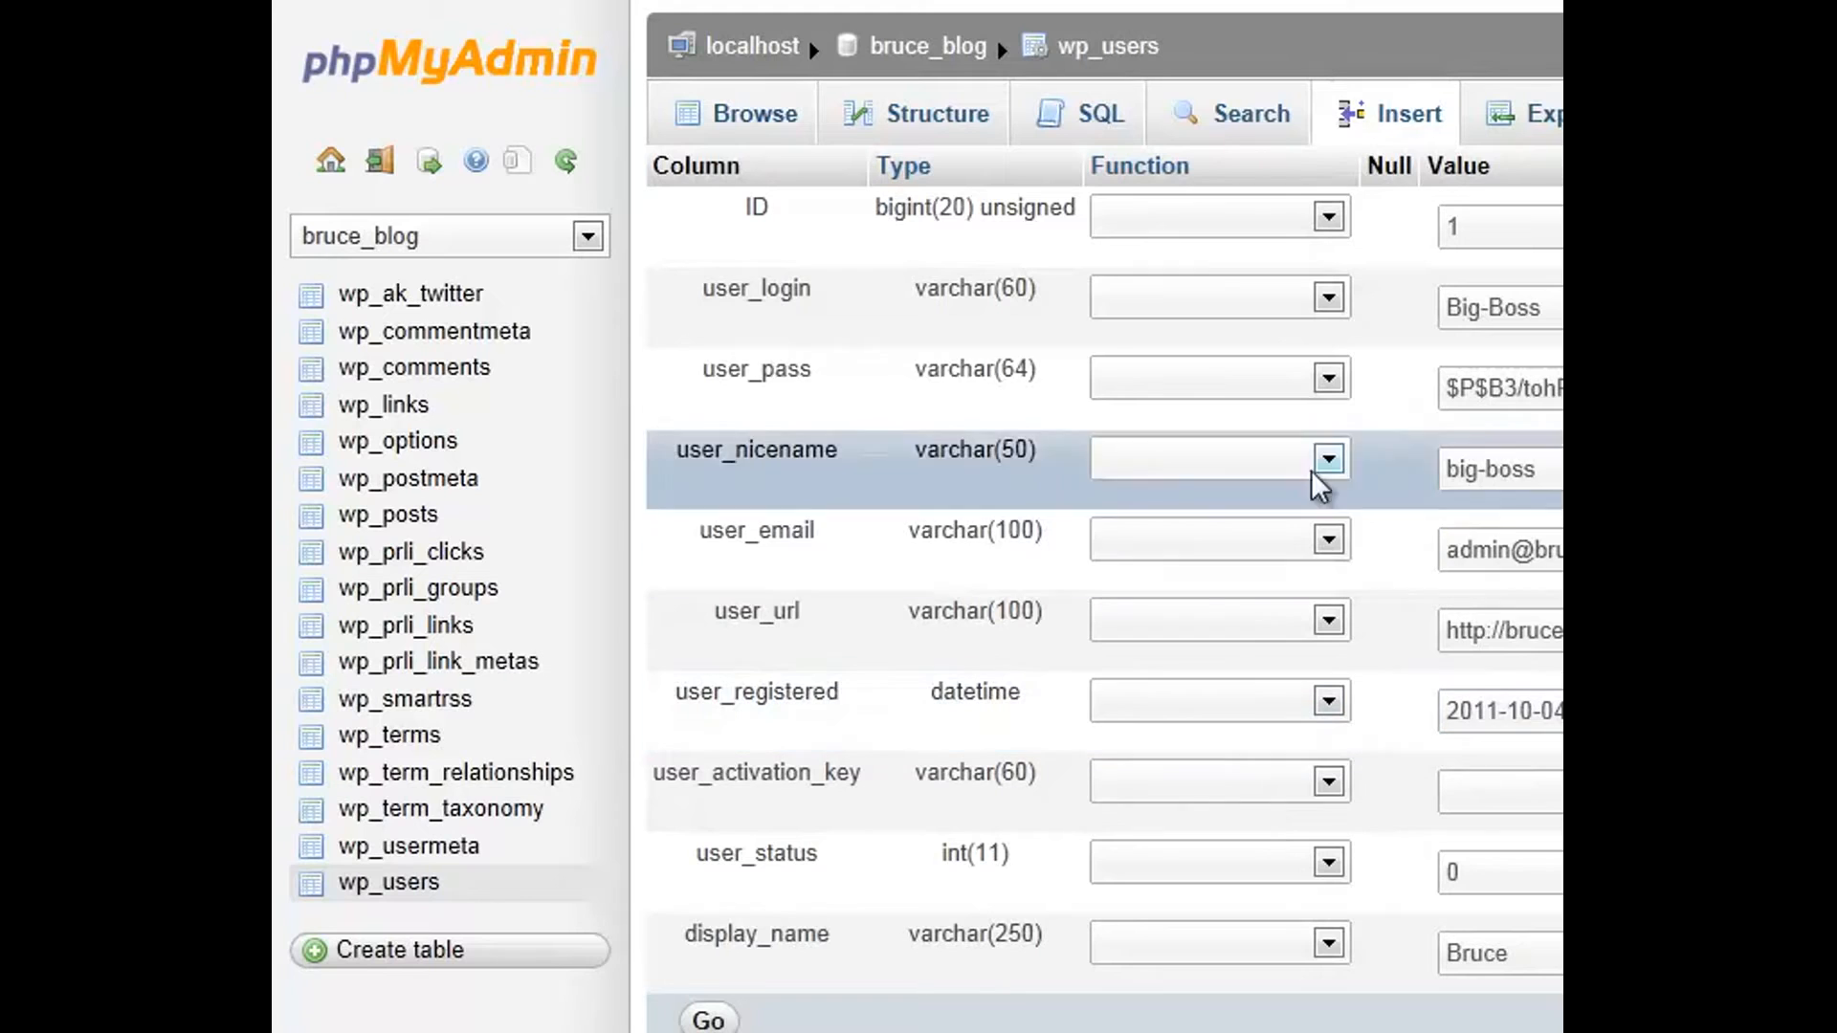
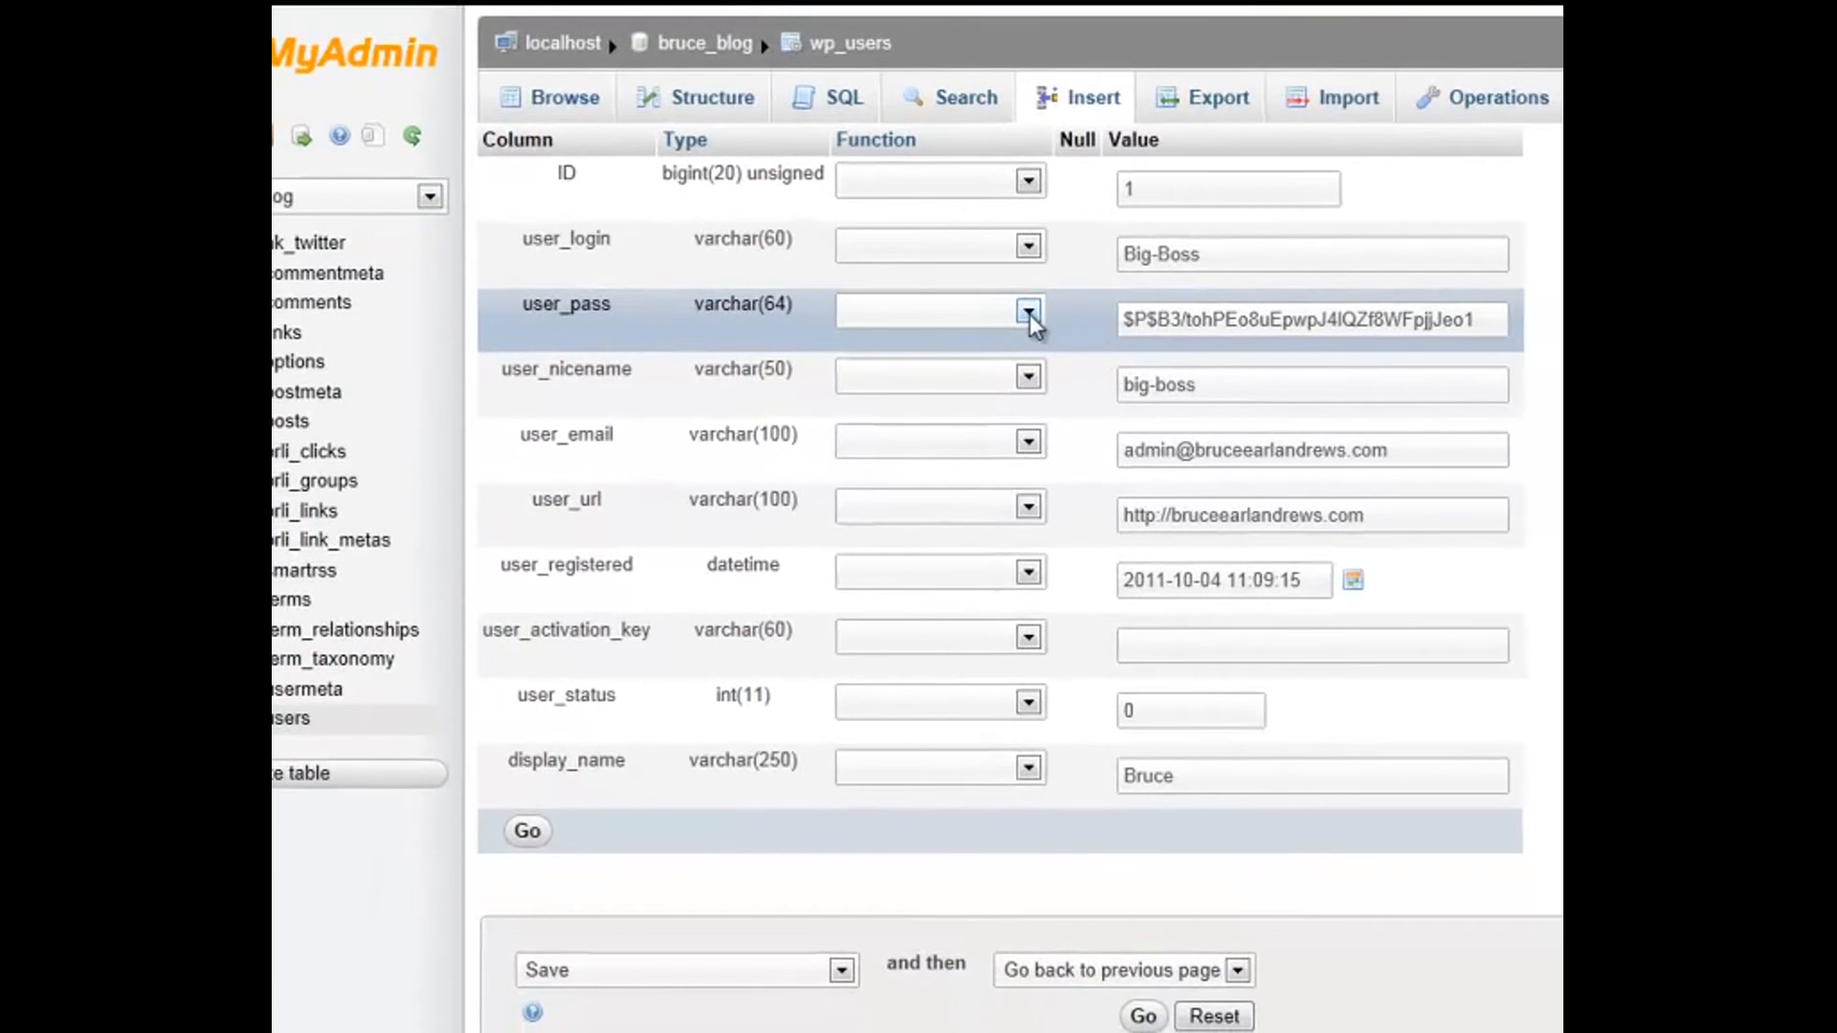
Set the function for the user_pass column to MD5
{"action": "left_click", "coordinate": [1028, 312]}
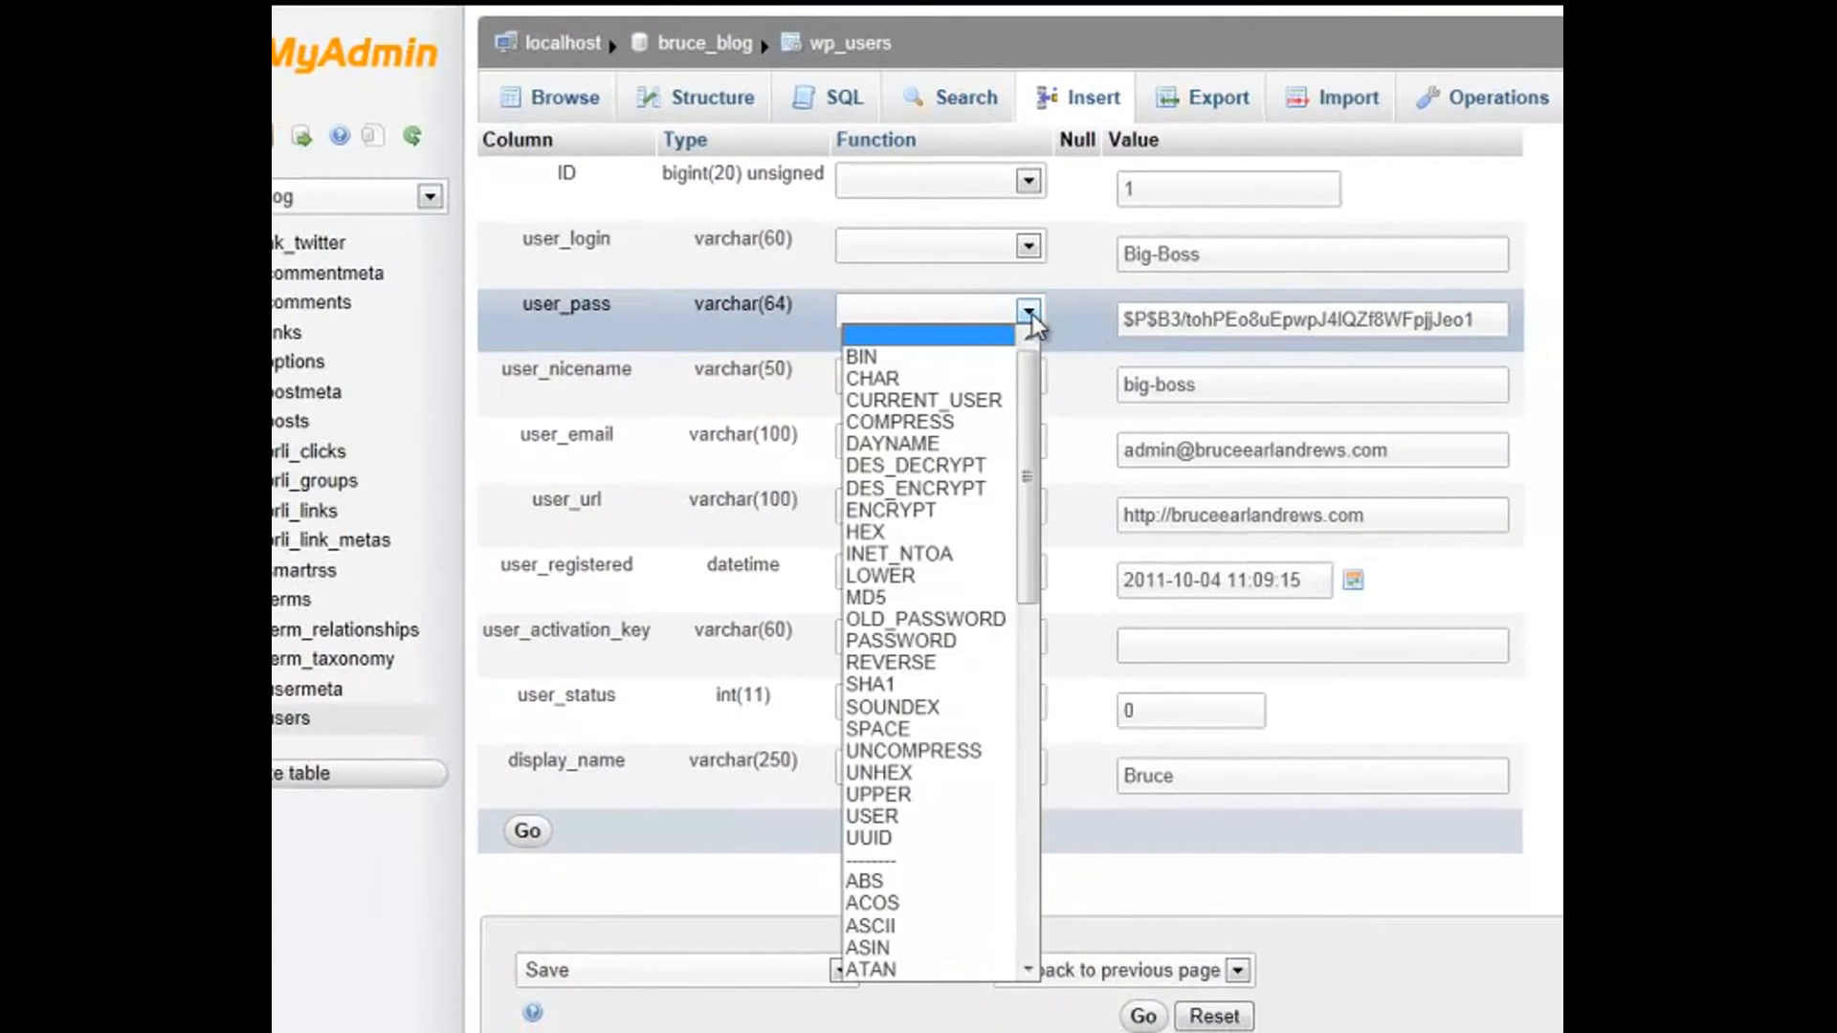
{"action": "left_click", "coordinate": [970, 598]}
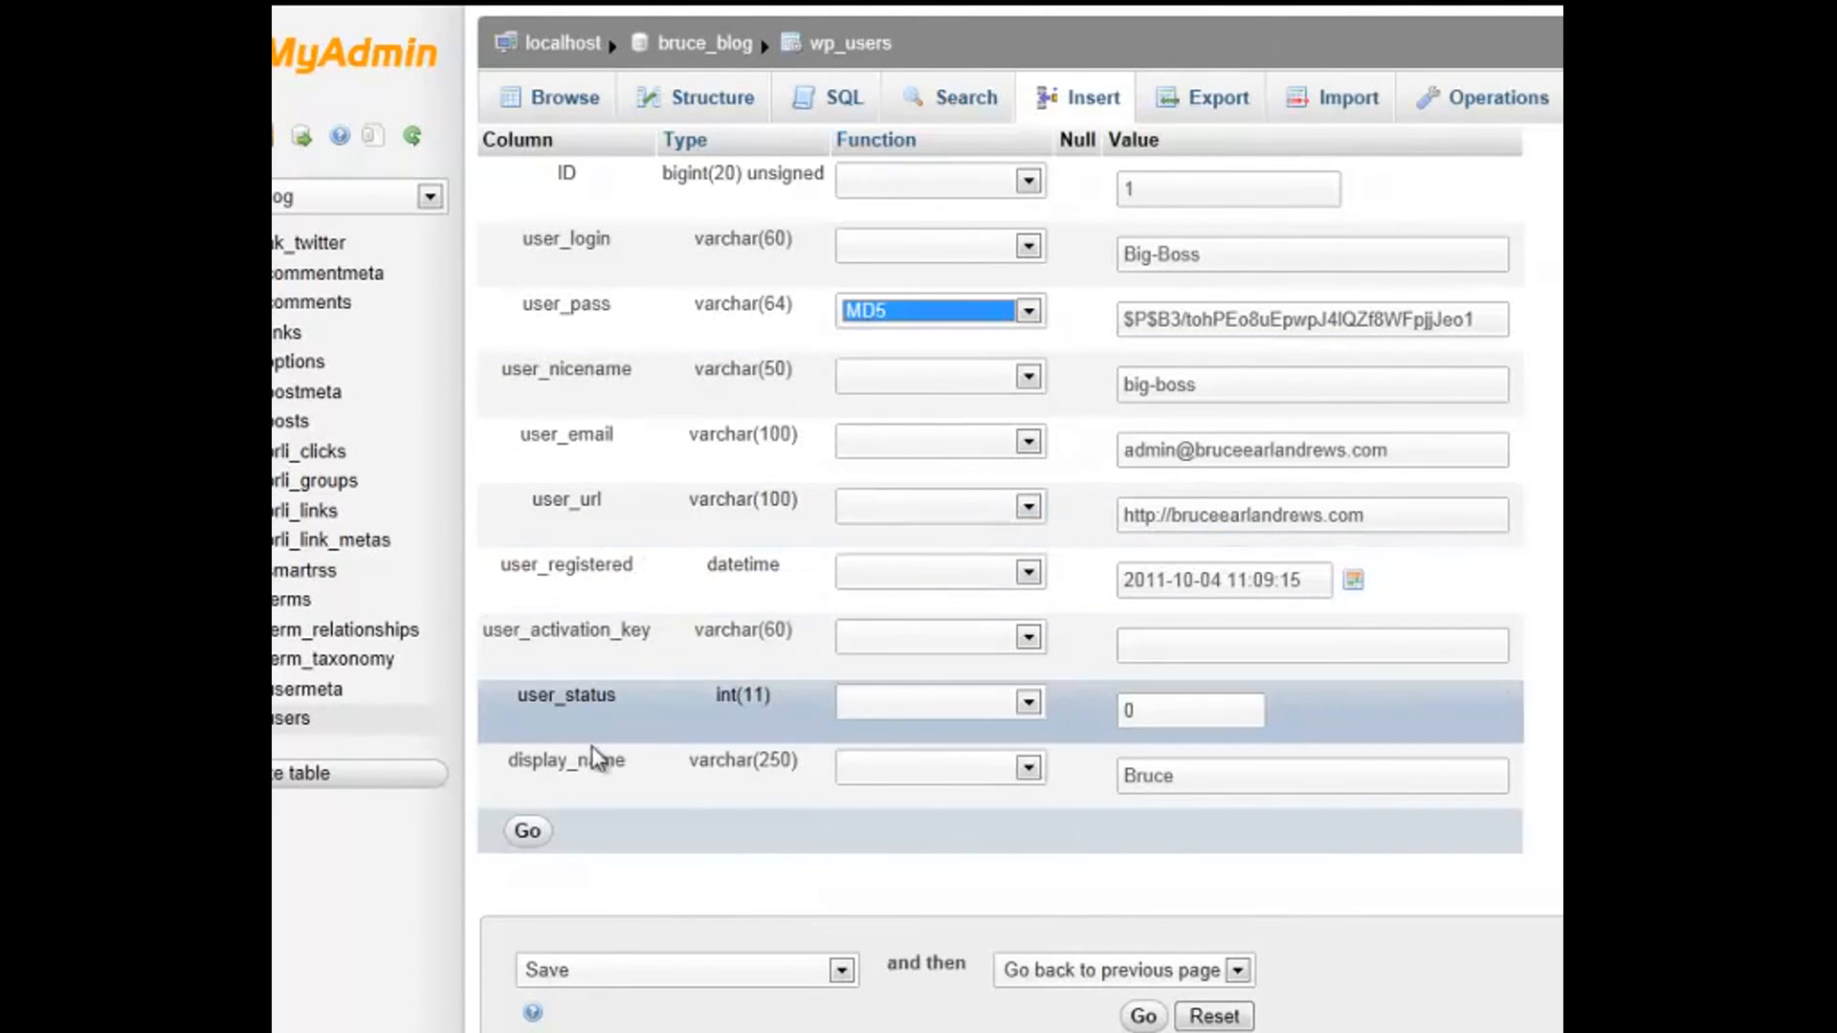